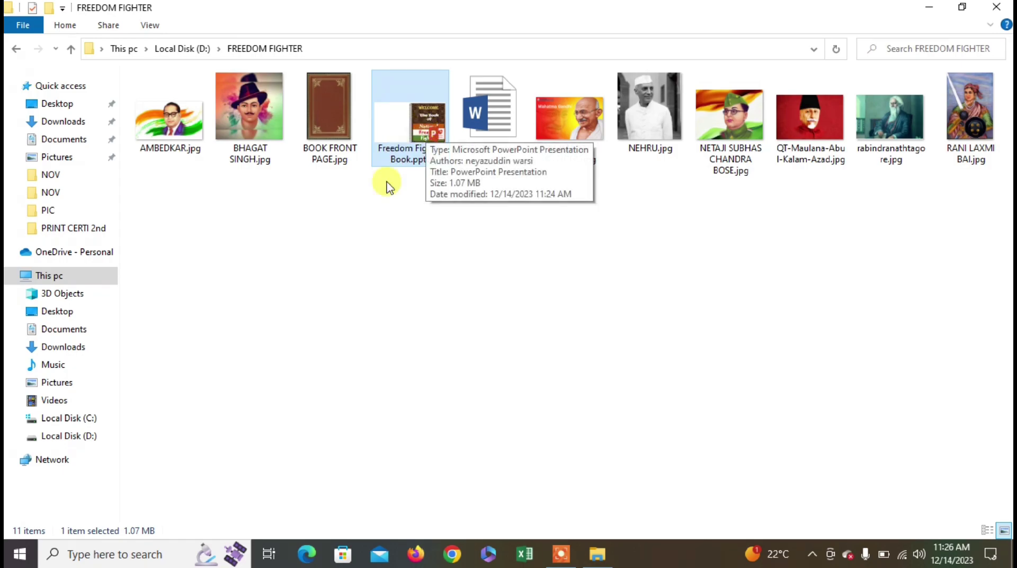
# - Open Freedom Fighter Book.pptx from the FREEDOM FIGHTER folder in PowerPoint
pyautogui.doubleClick(428, 131)
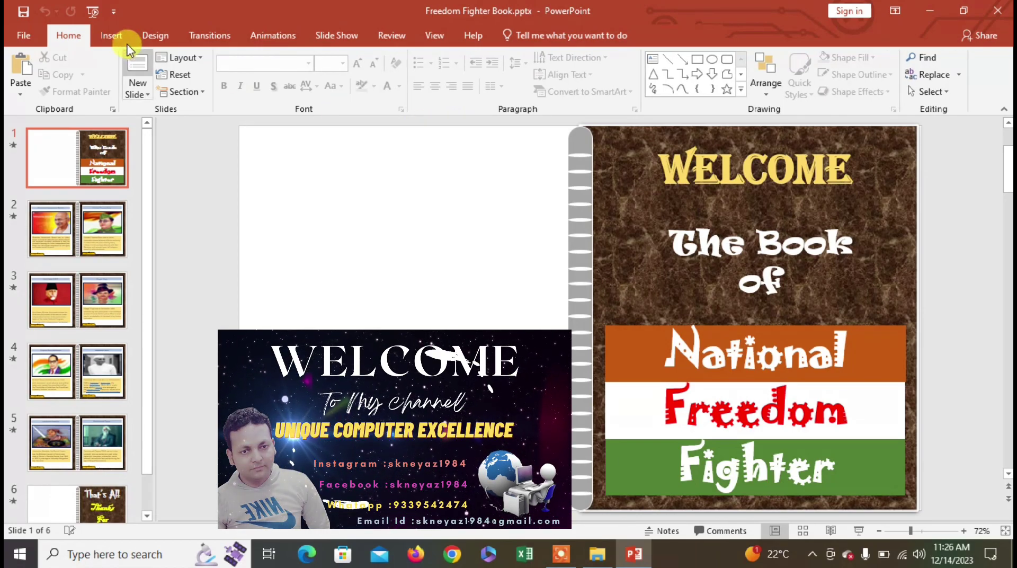
pyautogui.click(336, 34)
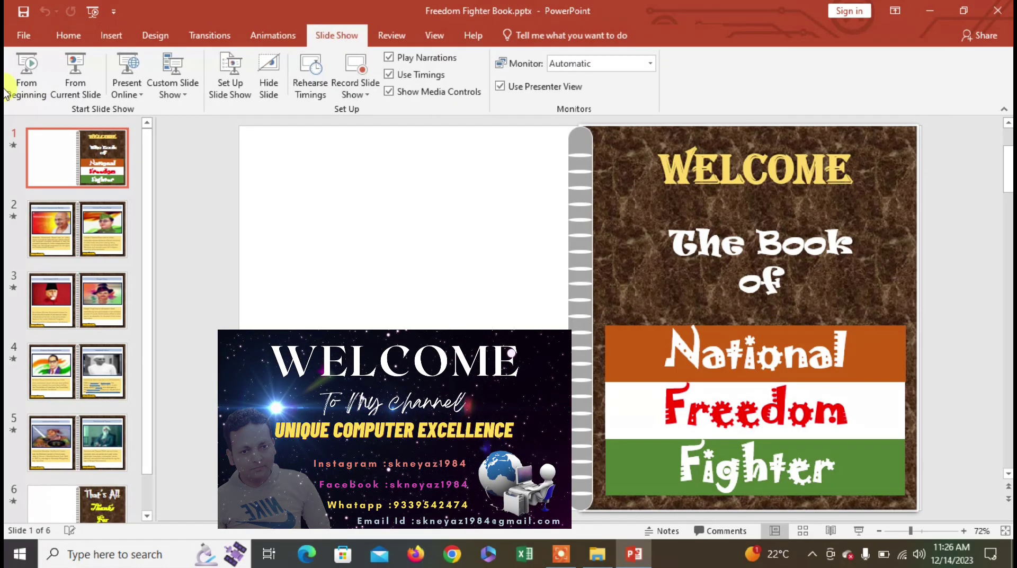
pyautogui.click(27, 72)
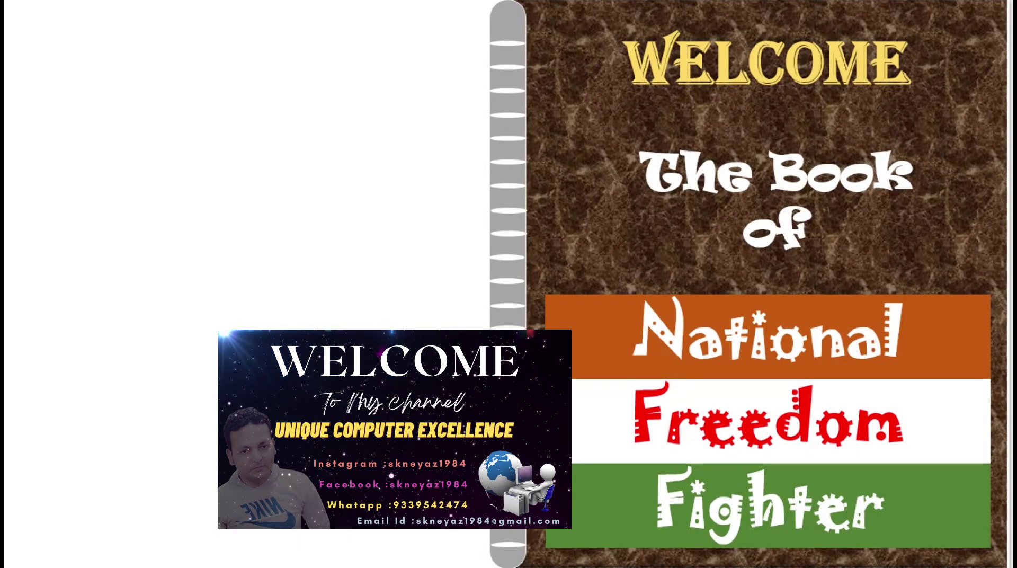
pyautogui.press('Right')
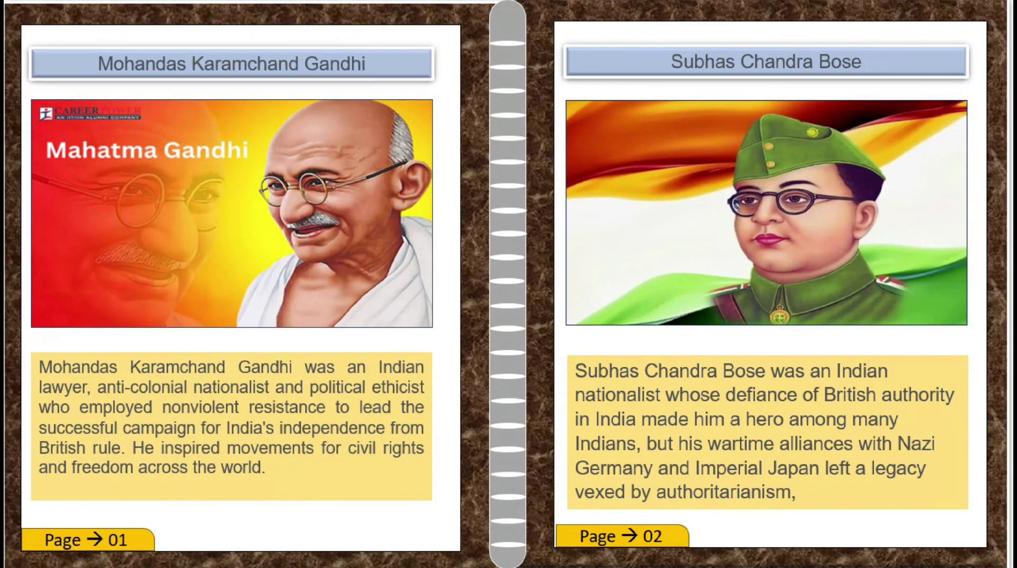
pyautogui.press('Right')
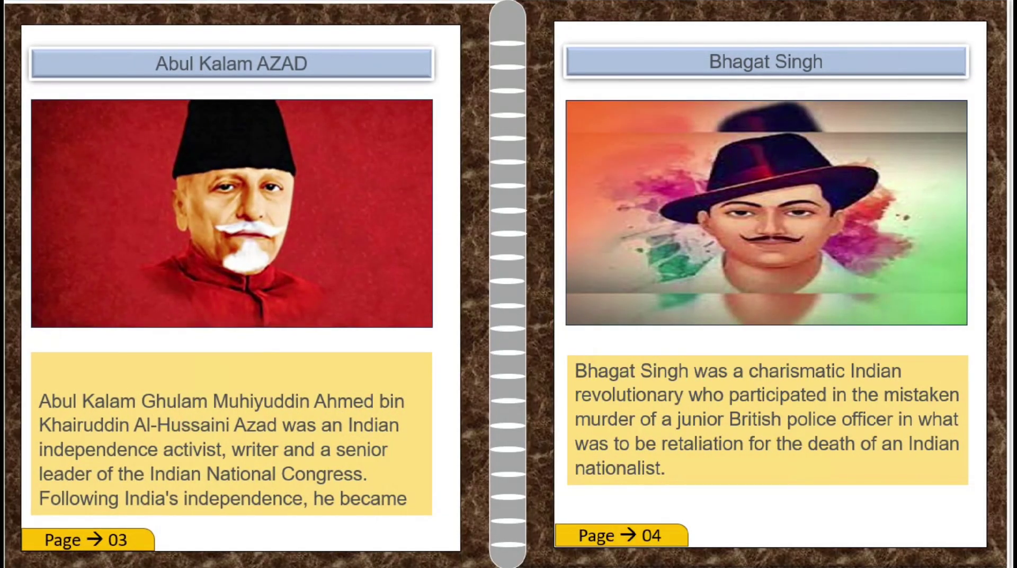
pyautogui.press('Right')
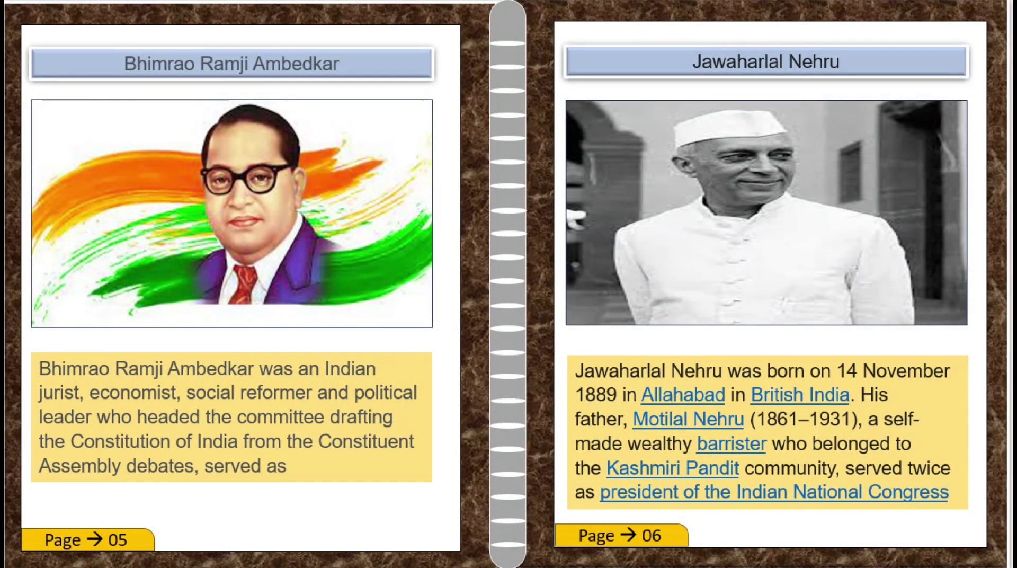
pyautogui.press('Right')
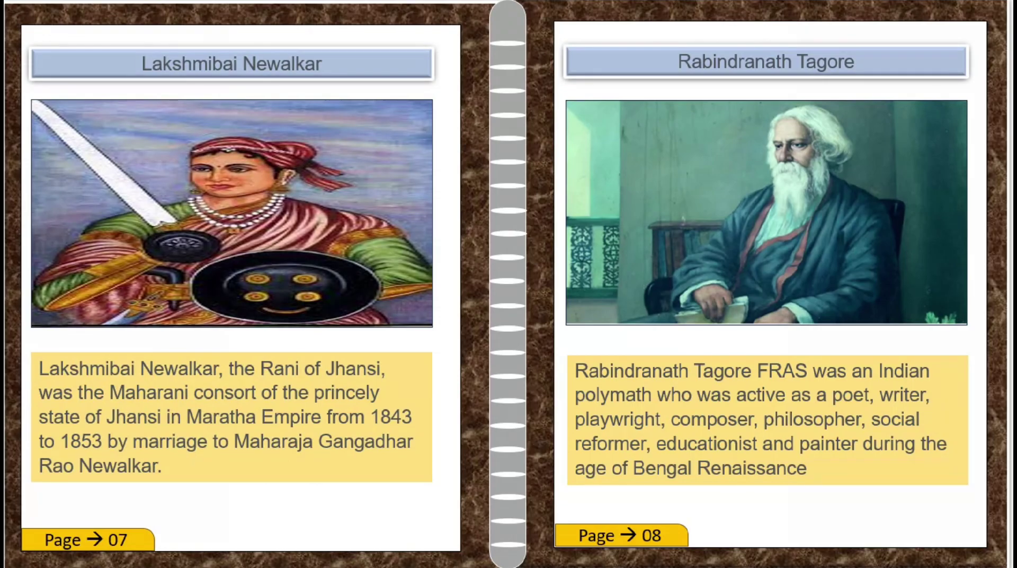
pyautogui.press('Right')
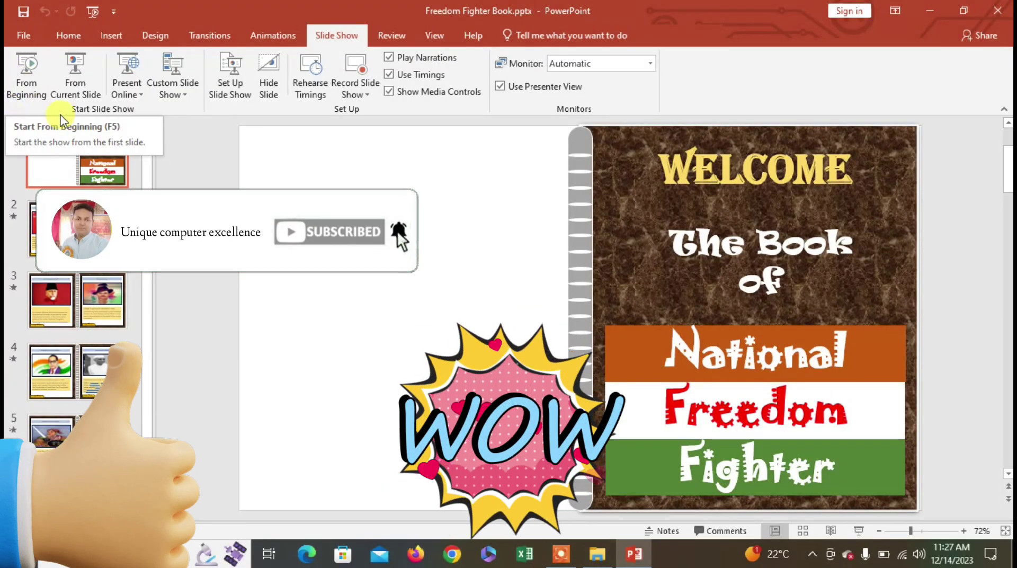
# - Close the finished presentation, relaunch PowerPoint through Start search, and close File Explorer
pyautogui.click(1000, 11)
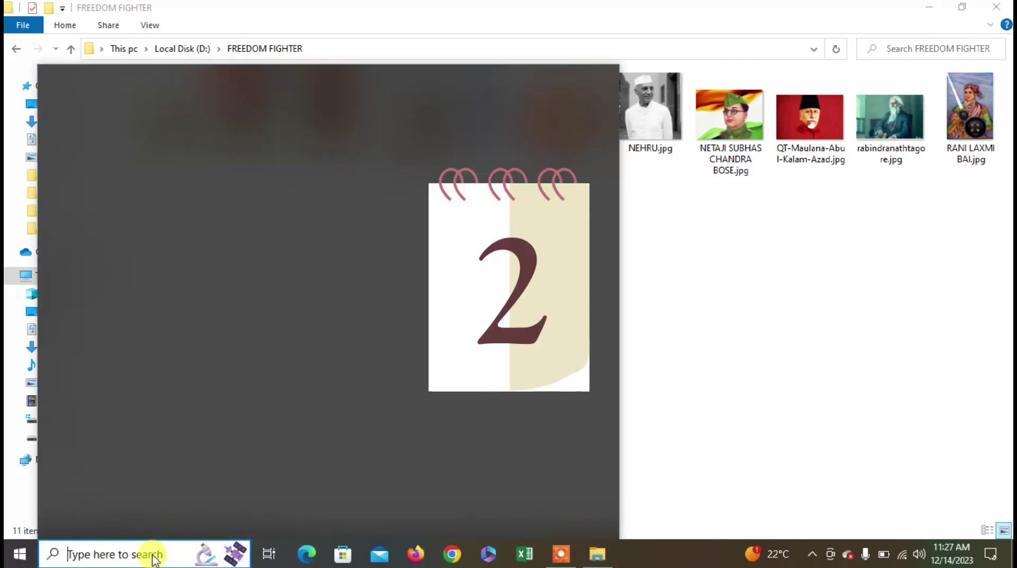
pyautogui.write('powerp')
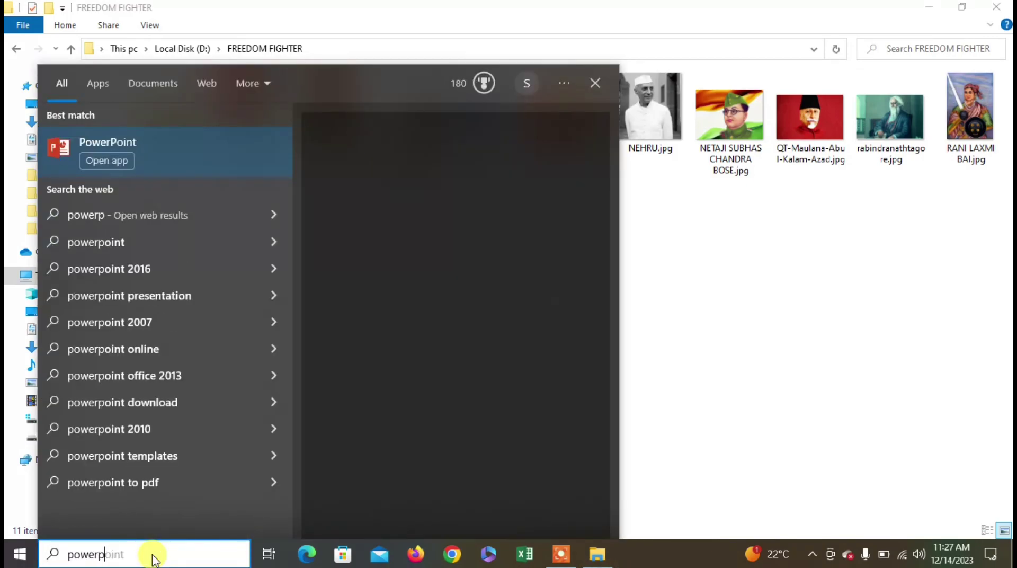
pyautogui.click(187, 145)
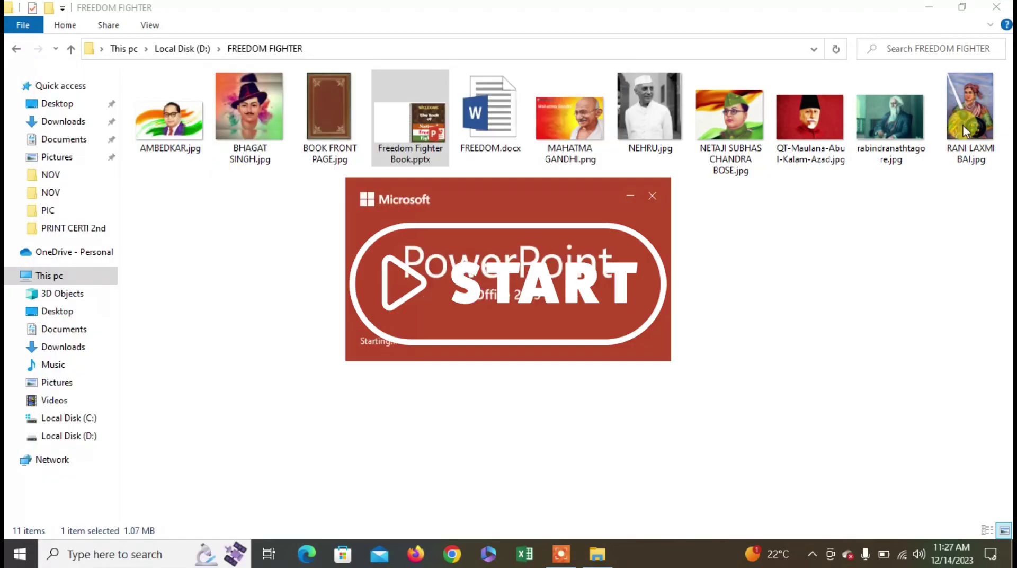
pyautogui.click(997, 7)
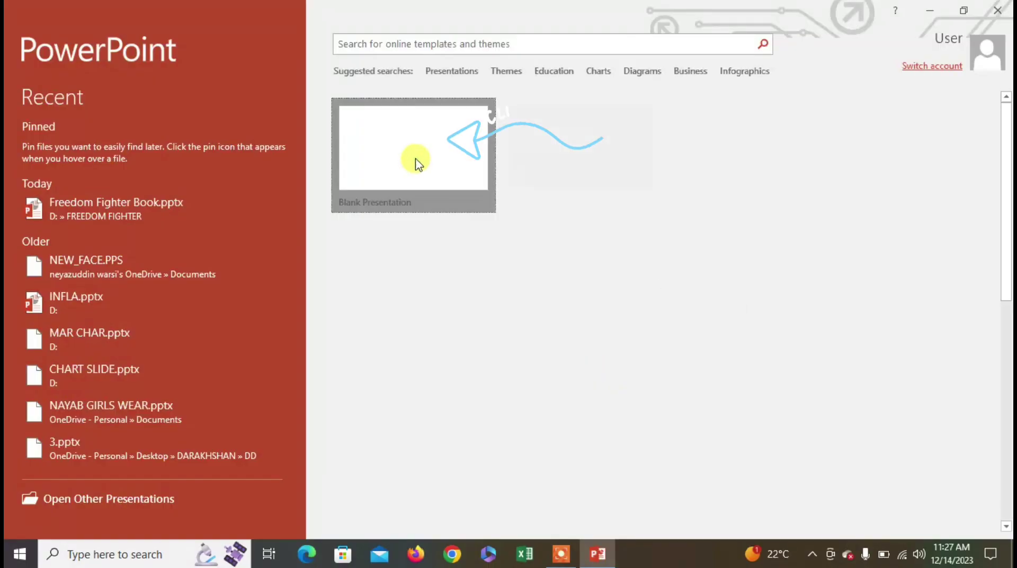
# - Start a blank presentation, delete its title and subtitle placeholders, and turn on guides
pyautogui.click(416, 163)
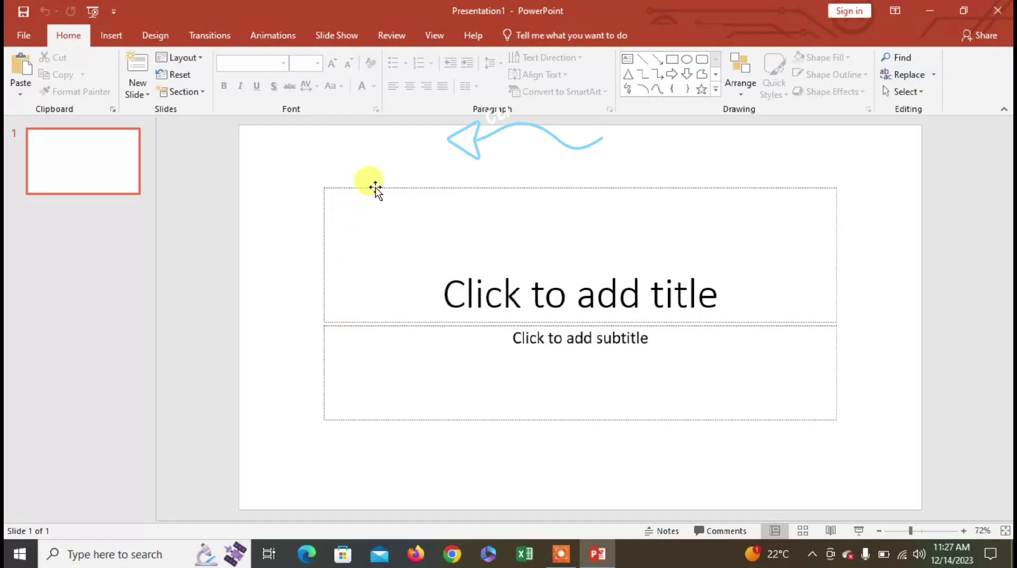
pyautogui.click(375, 188)
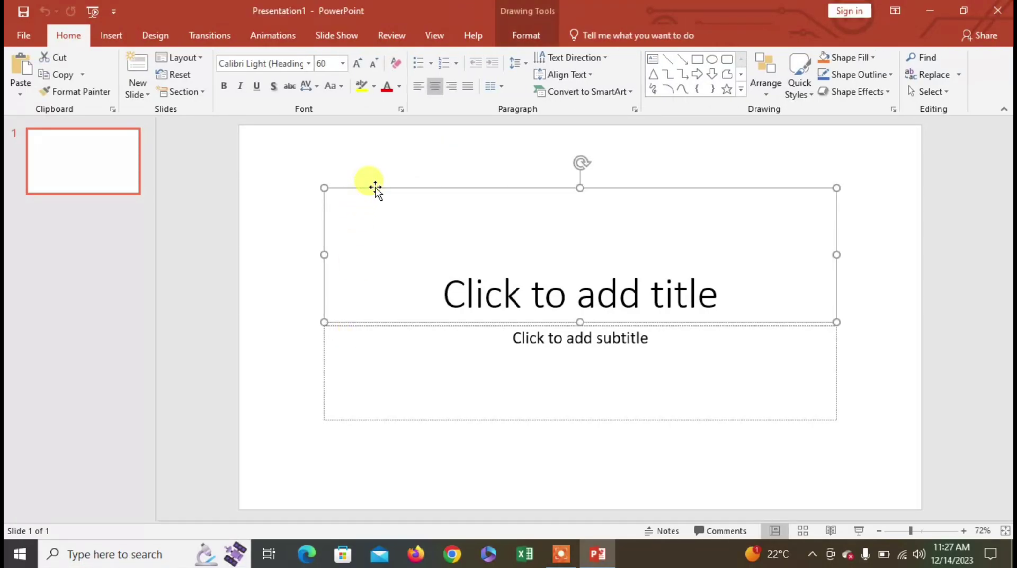
pyautogui.press('Delete')
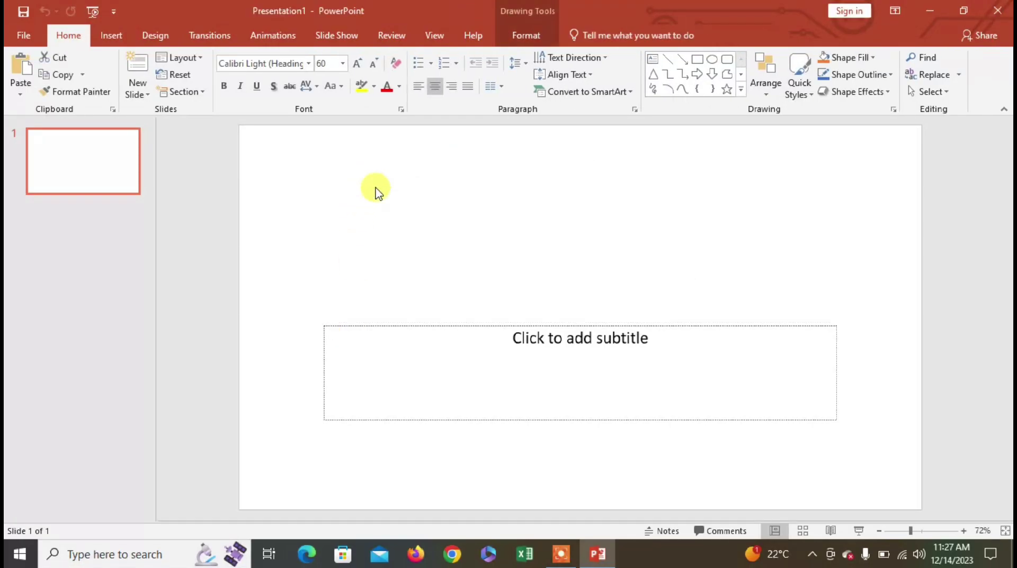
pyautogui.click(400, 327)
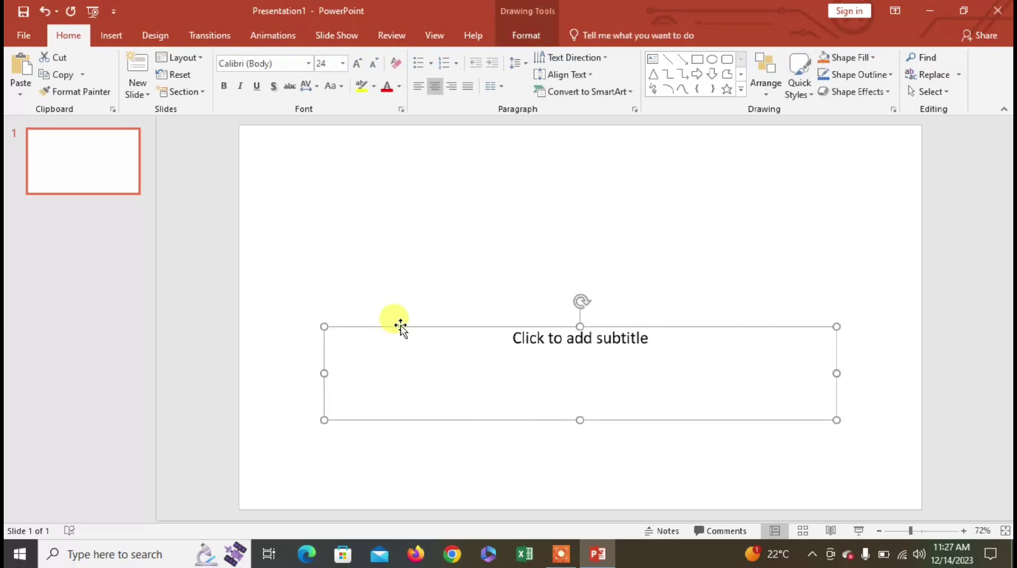
pyautogui.press('Delete')
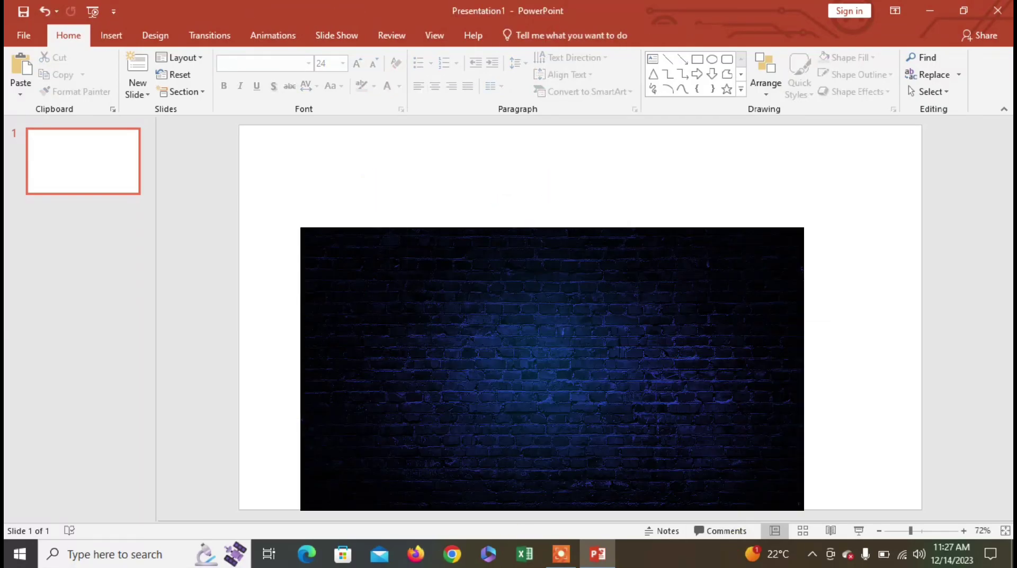
pyautogui.click(435, 36)
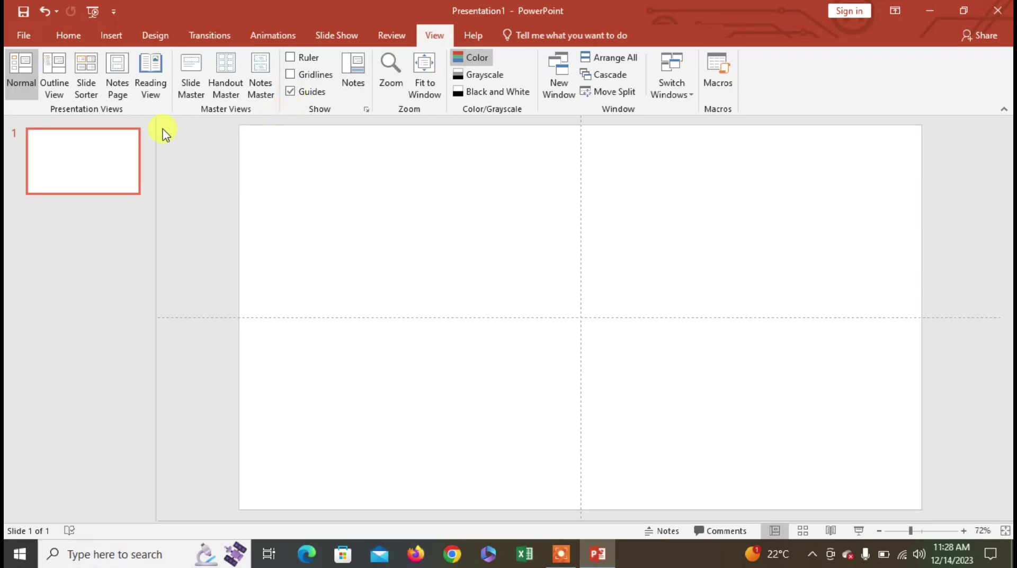
# - Draw a 7.5" by 6.39" rectangle from the vertical centre guide to the bottom-right corner
pyautogui.click(112, 37)
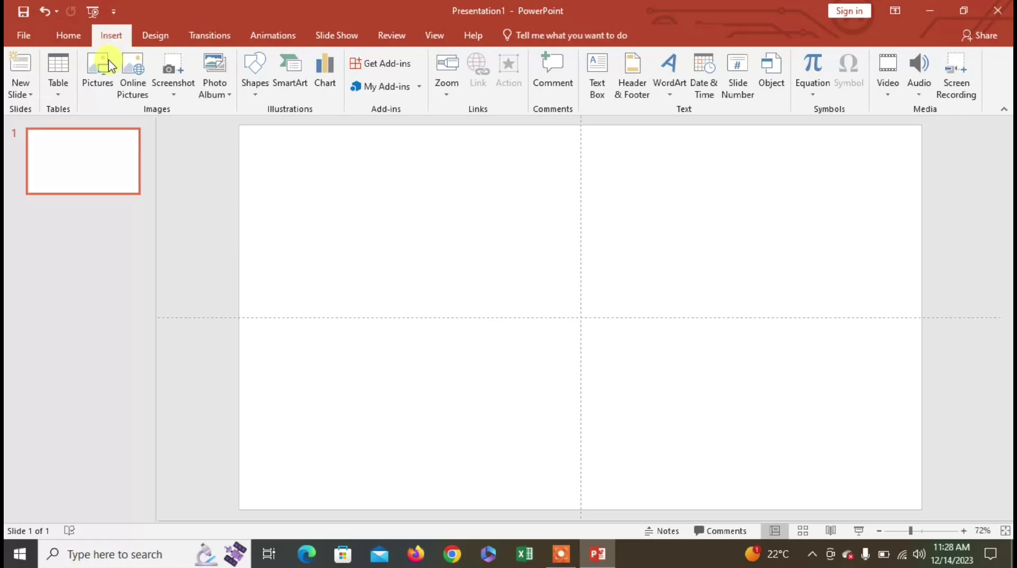
pyautogui.click(255, 87)
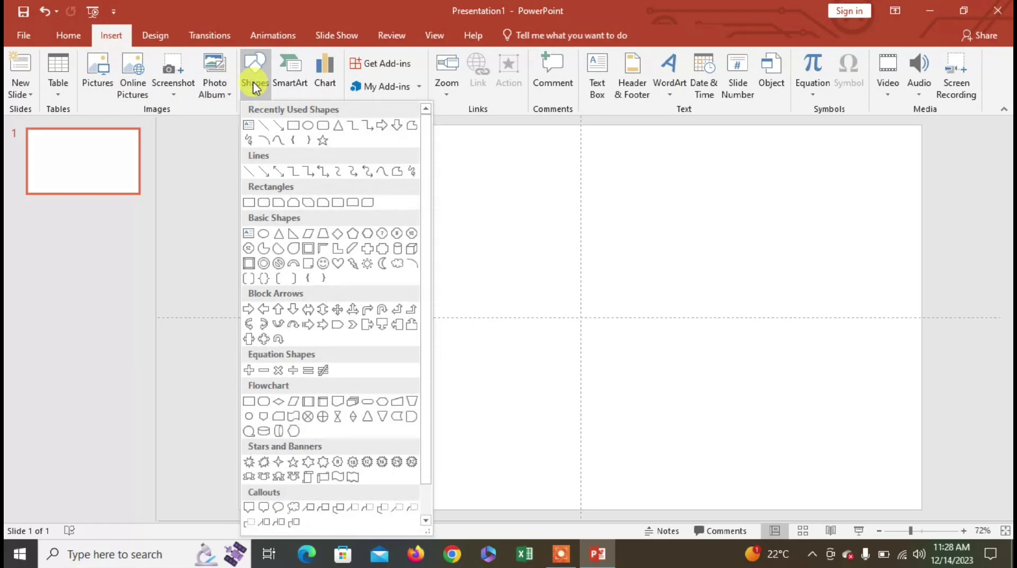
pyautogui.click(294, 126)
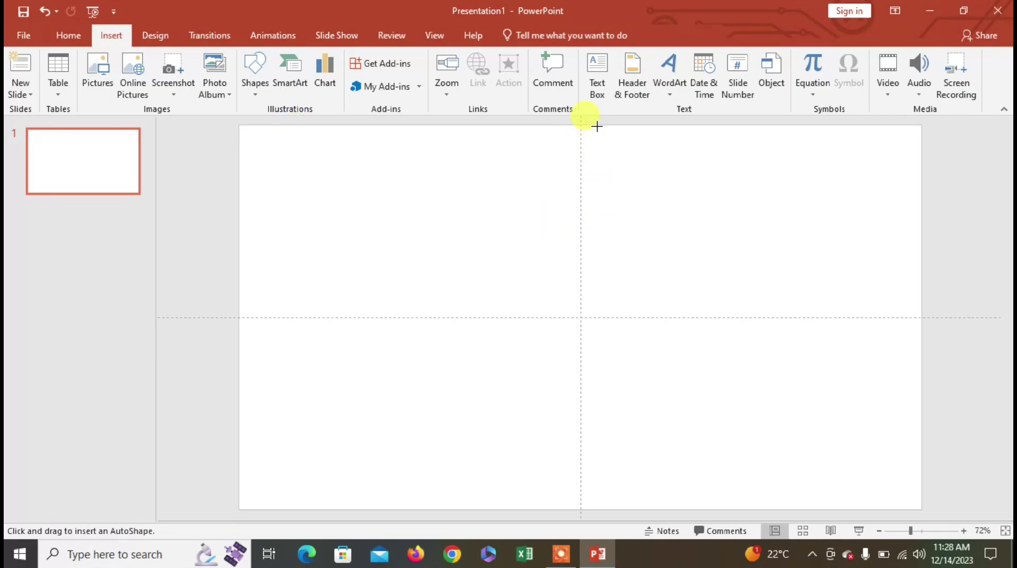
pyautogui.moveTo(595, 125); pyautogui.dragTo(922, 509)
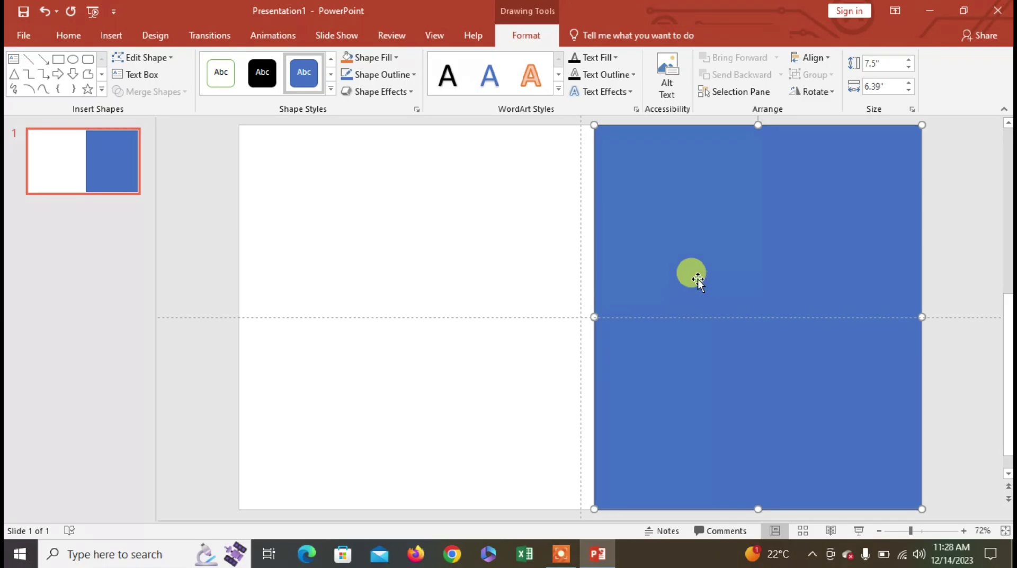
# - Fill the rectangle with BOOK FRONT PAGE.jpg from D:\FREEDOM FIGHTER
pyautogui.click(570, 561)
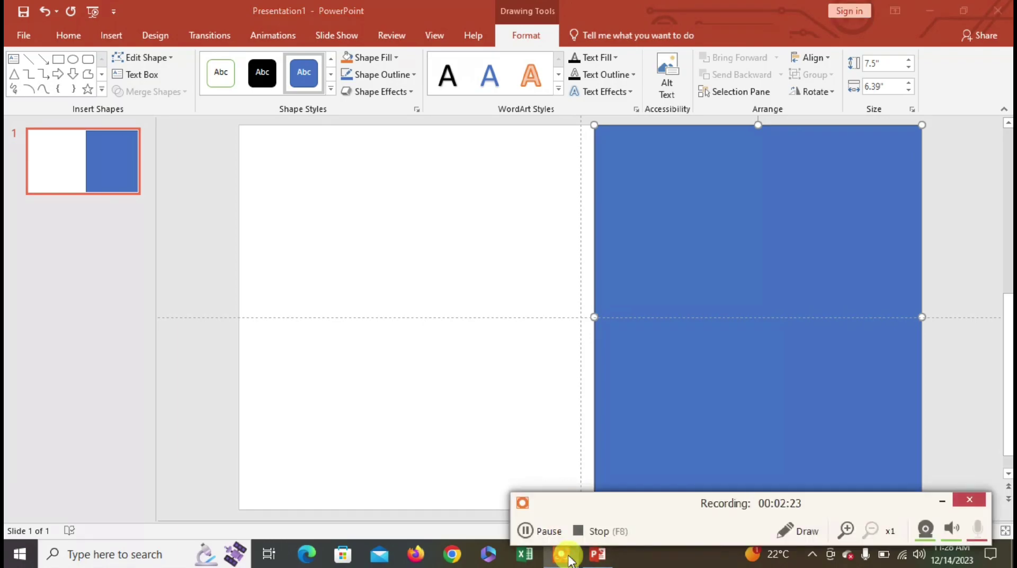
pyautogui.click(943, 501)
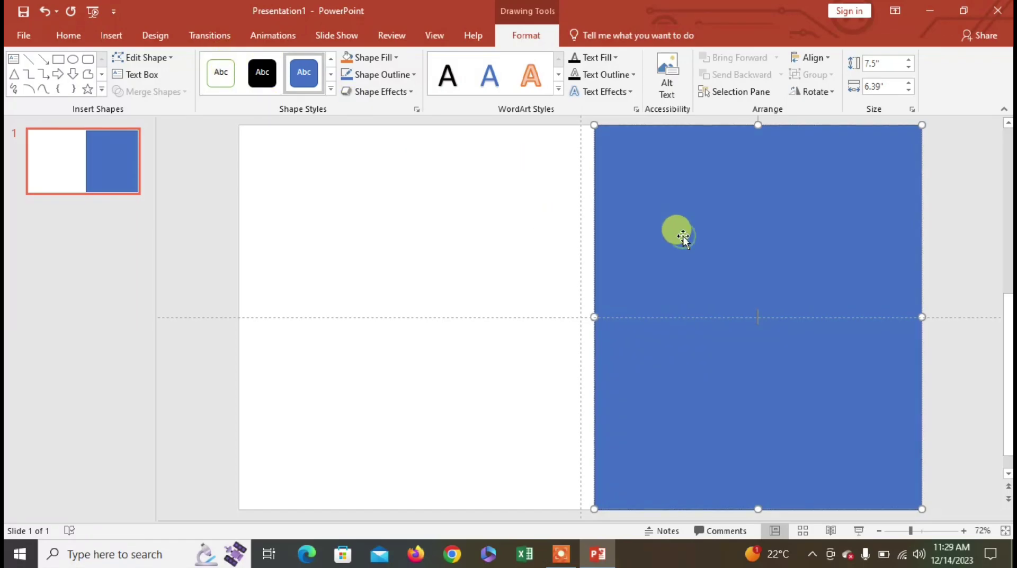
pyautogui.click(683, 238)
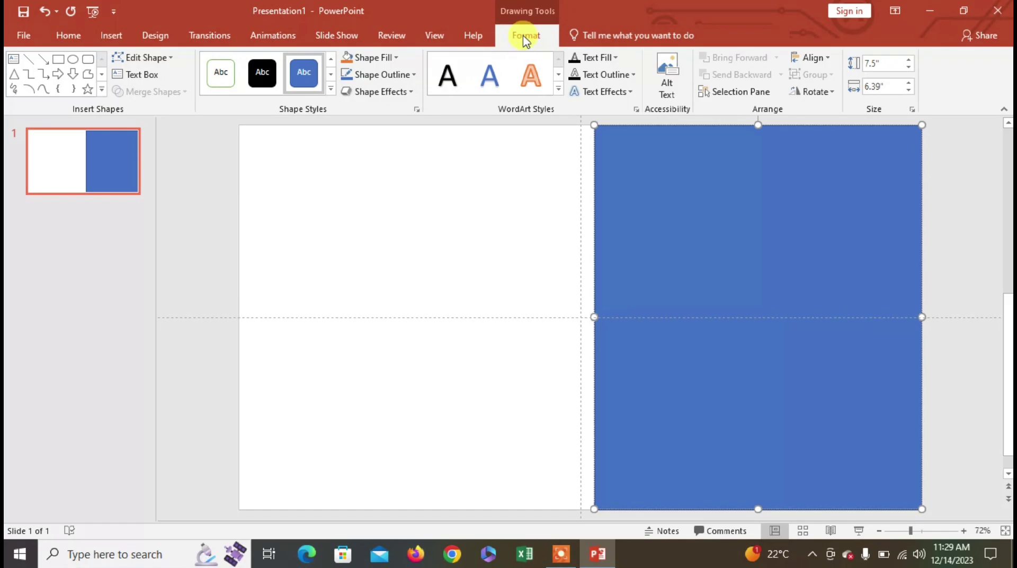
pyautogui.click(400, 57)
pyautogui.moveTo(378, 279)
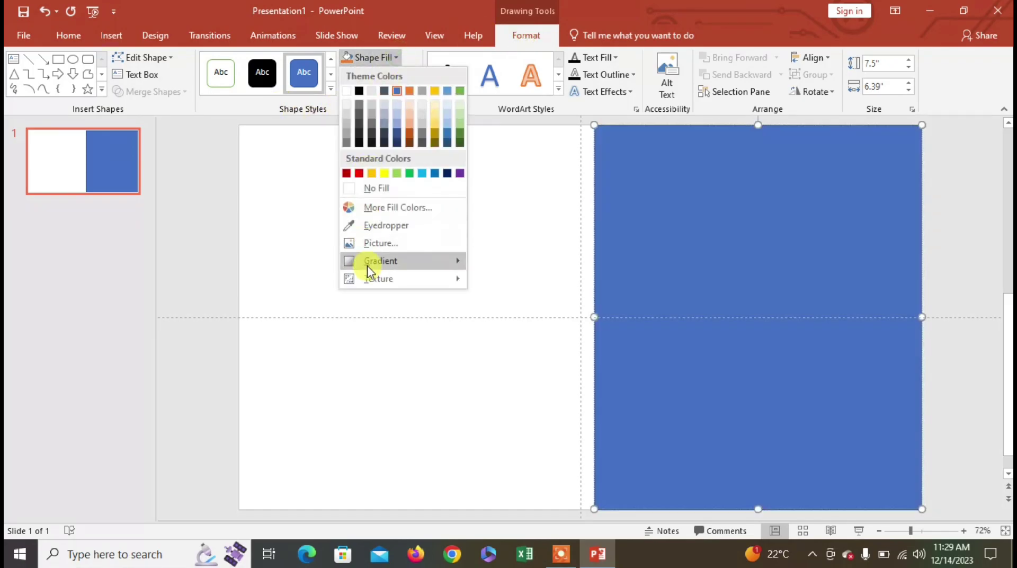
pyautogui.click(397, 245)
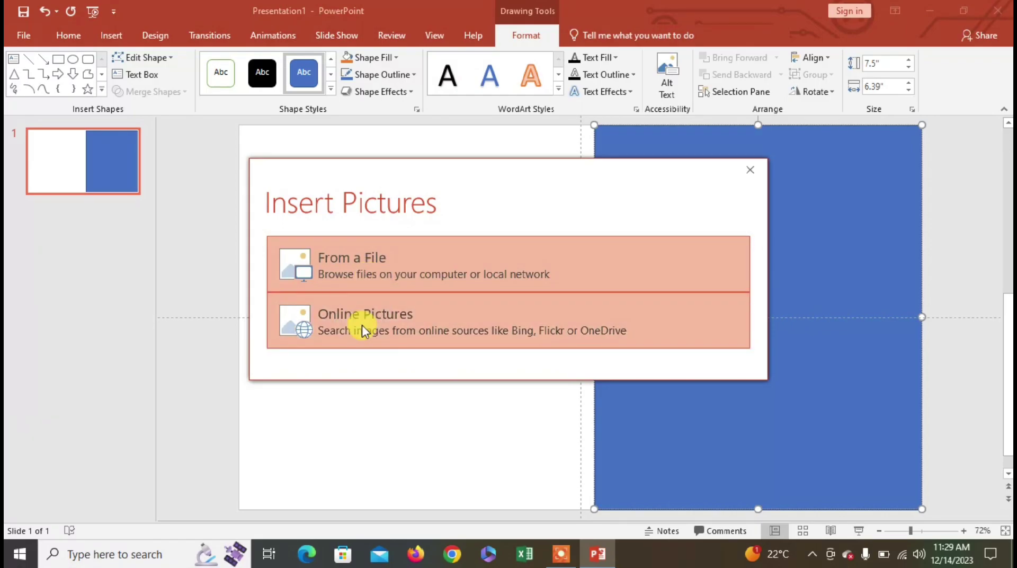
pyautogui.click(379, 270)
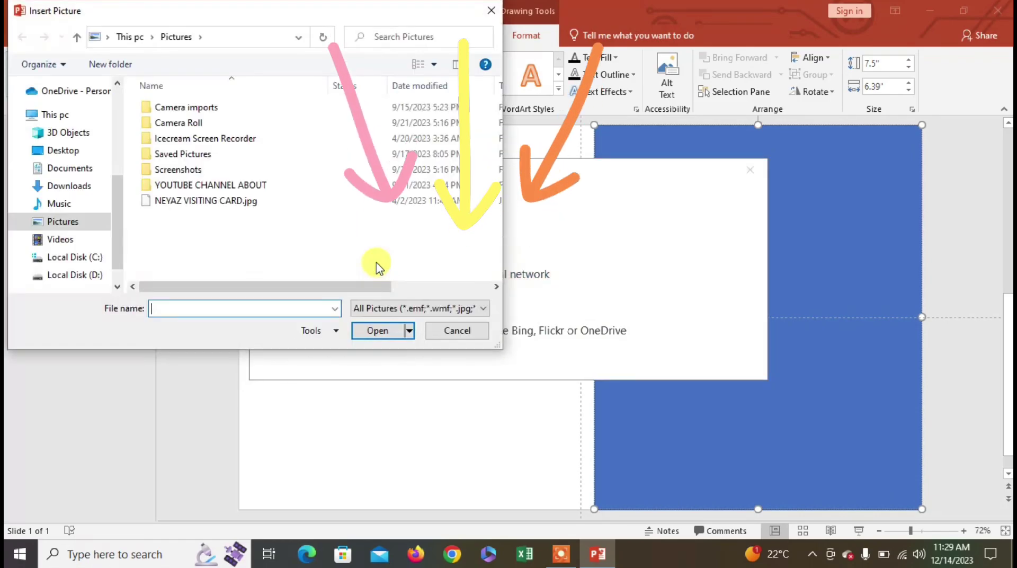
pyautogui.click(96, 275)
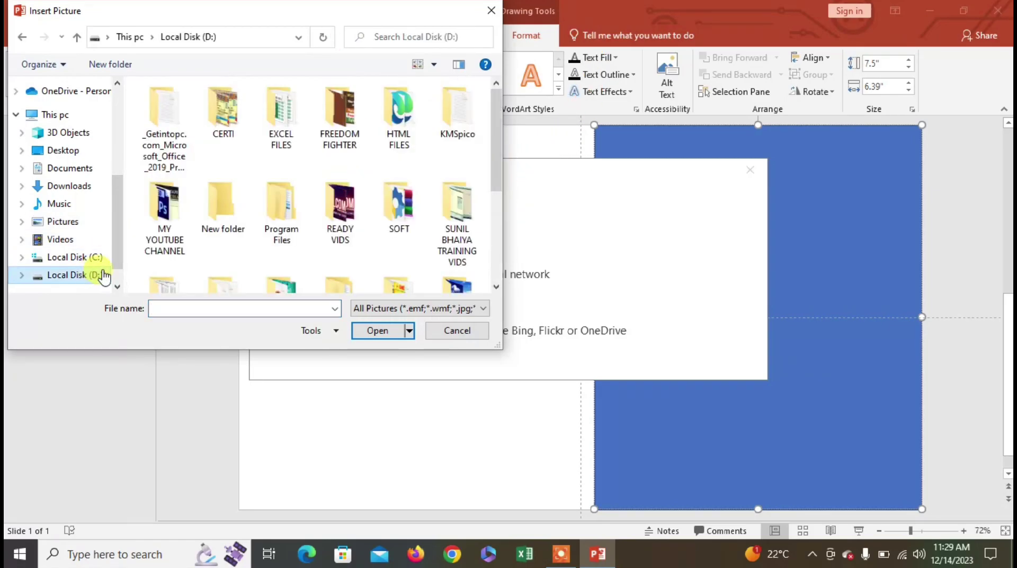
pyautogui.click(222, 205)
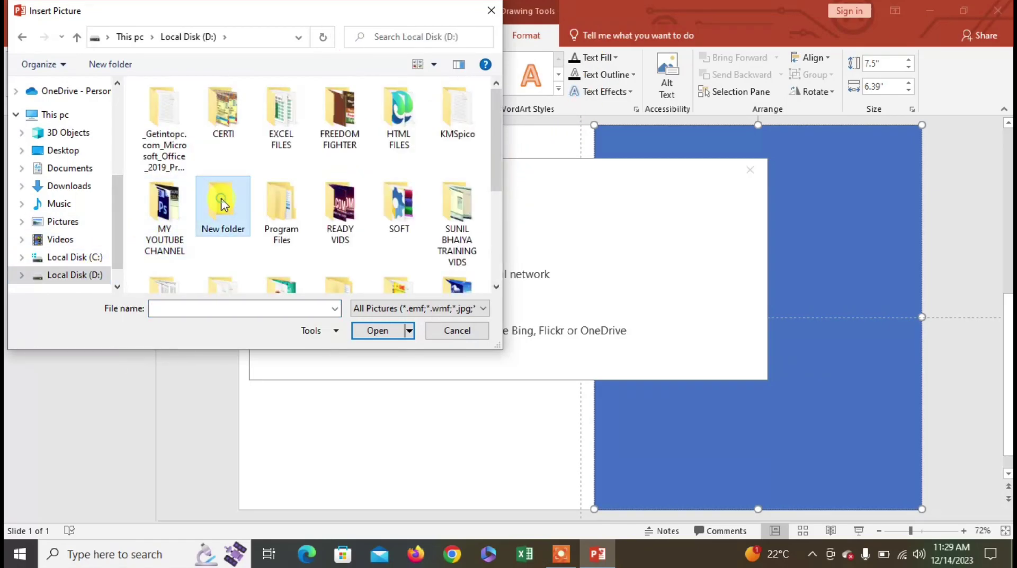
pyautogui.doubleClick(347, 117)
pyautogui.doubleClick(343, 139)
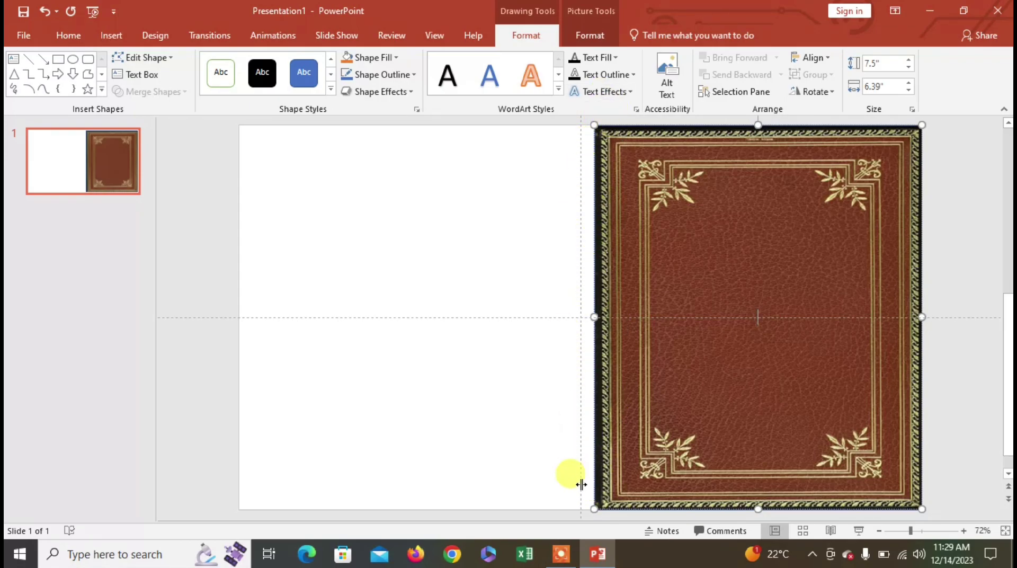
# - Draw a thin rounded-rectangle strip 0.55" wide along the cover's left edge
pyautogui.click(88, 60)
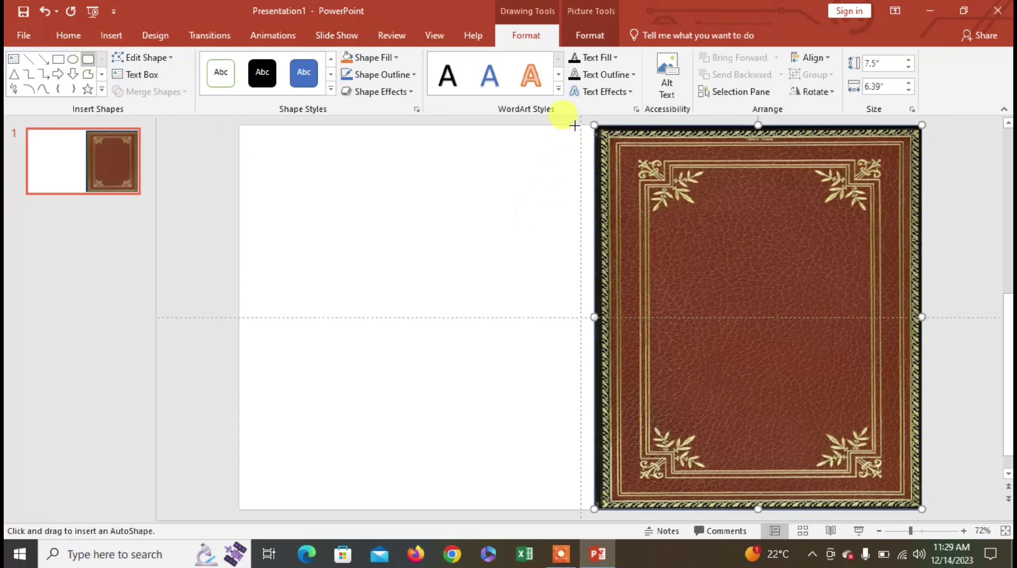
pyautogui.moveTo(575, 124); pyautogui.dragTo(583, 488)
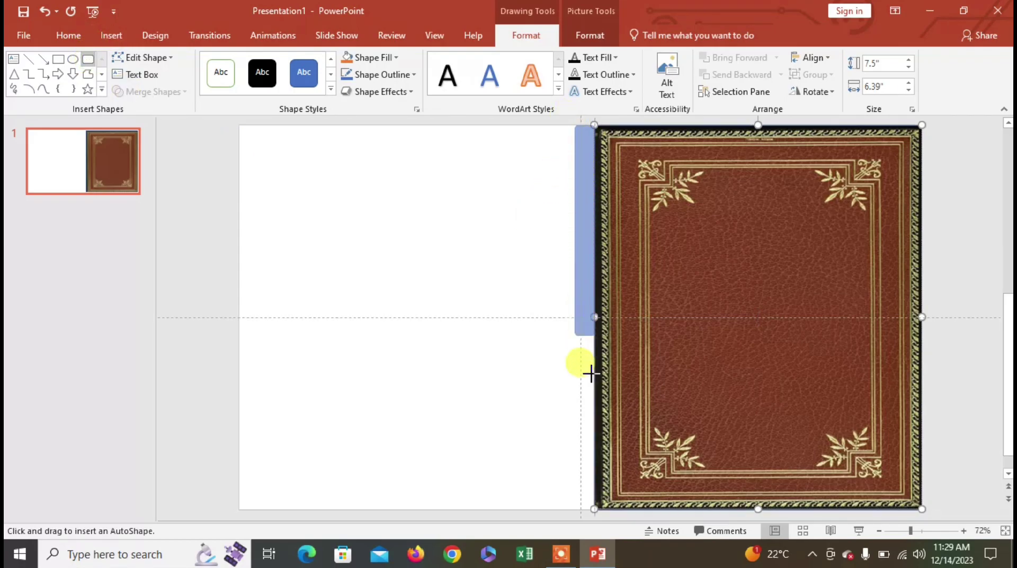
pyautogui.moveTo(583, 489); pyautogui.dragTo(588, 501)
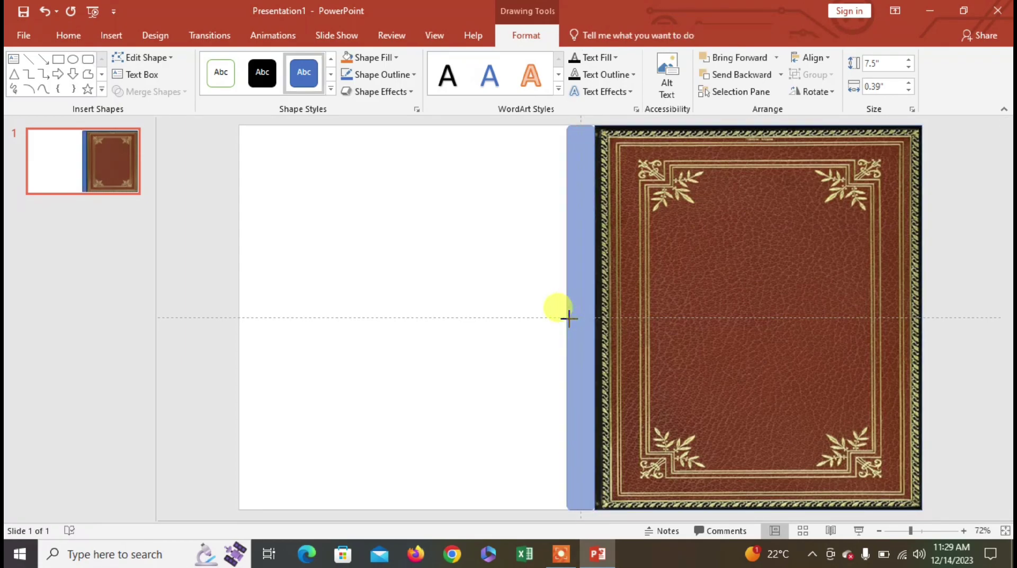
pyautogui.moveTo(574, 318); pyautogui.dragTo(565, 317)
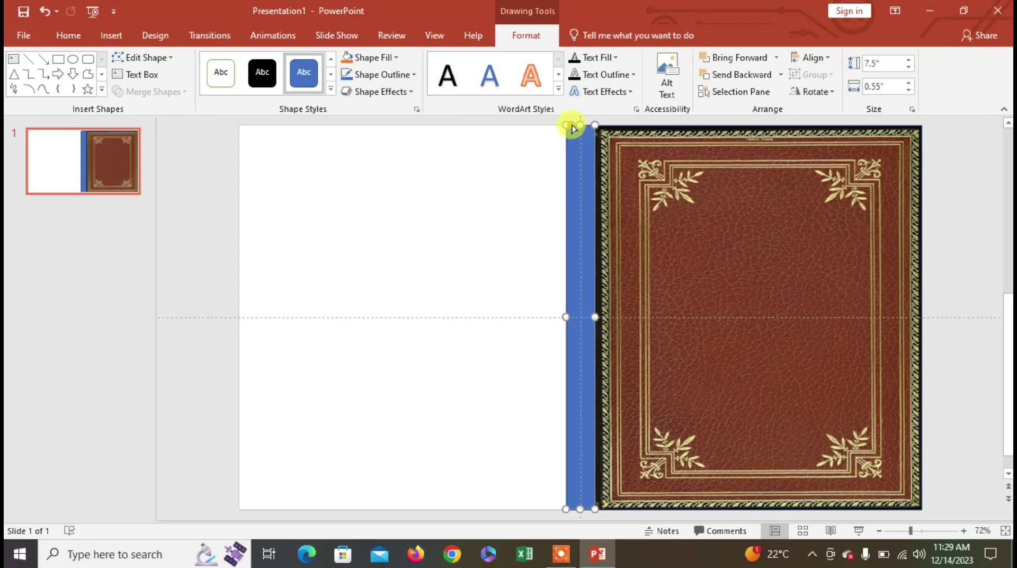
pyautogui.moveTo(573, 127); pyautogui.dragTo(580, 129)
# - Give the spine strip a grey gradient fill with no outline, and begin an oval at its top
pyautogui.click(397, 57)
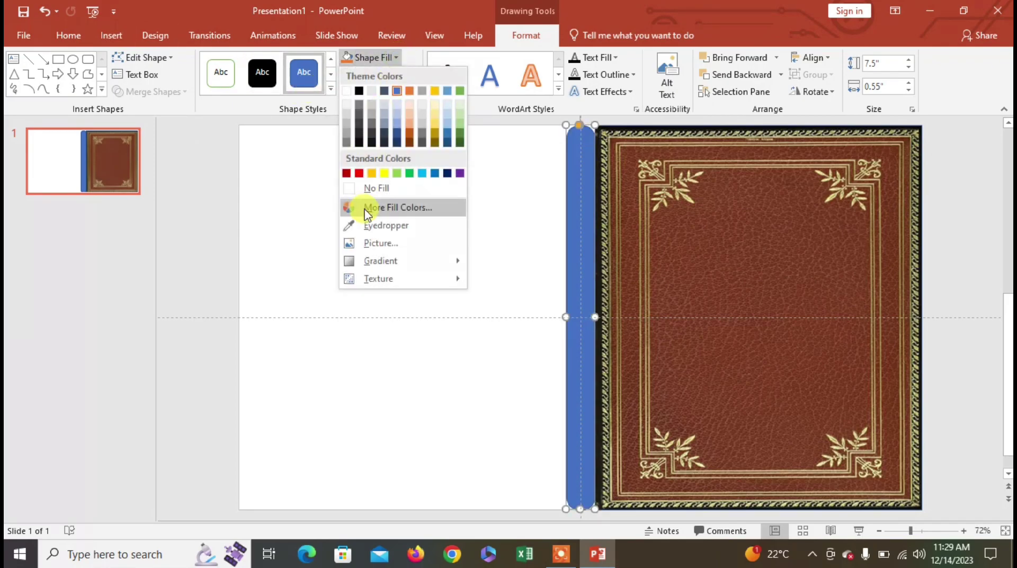
pyautogui.click(373, 112)
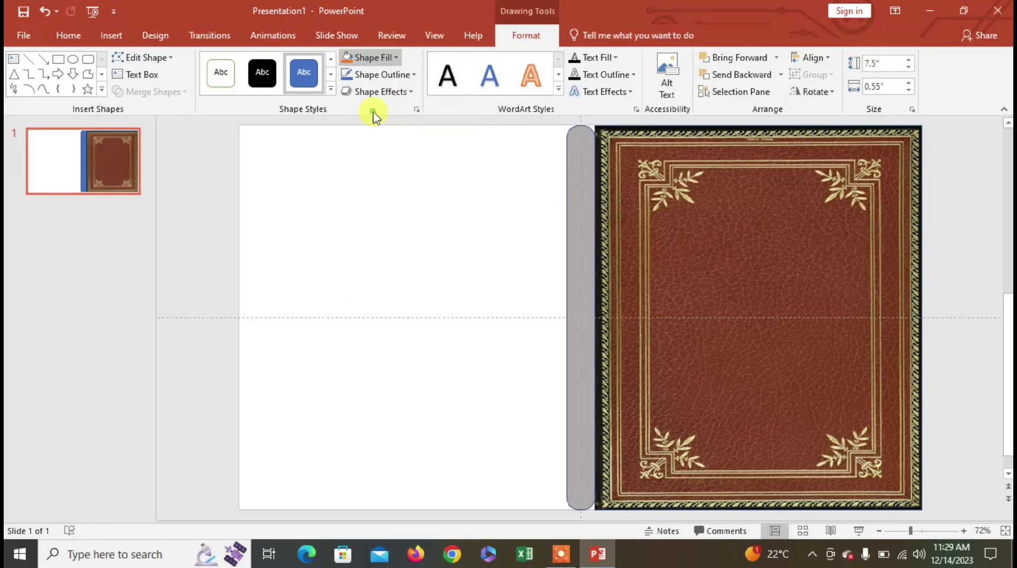
pyautogui.click(395, 58)
pyautogui.moveTo(381, 261)
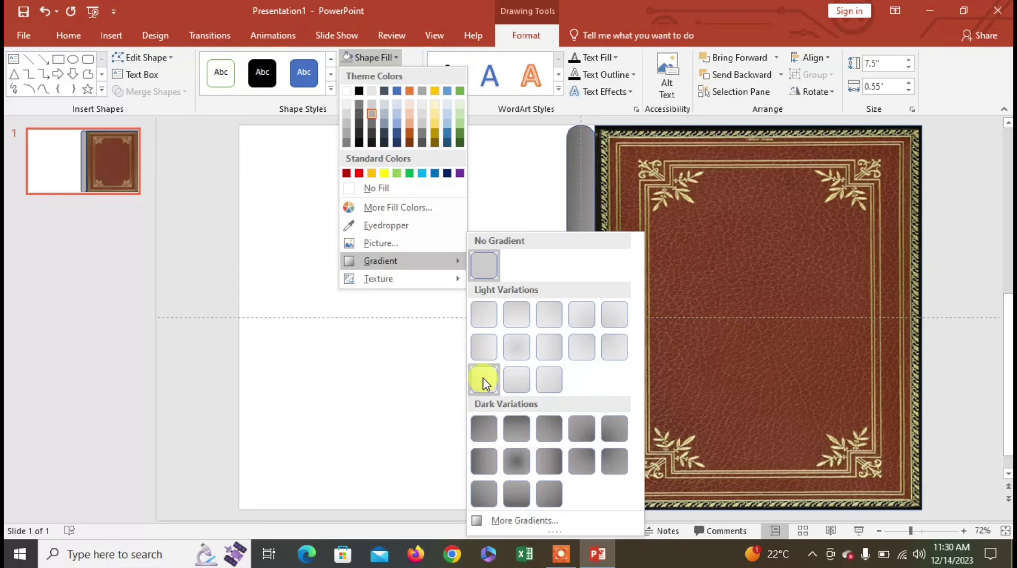
pyautogui.click(546, 462)
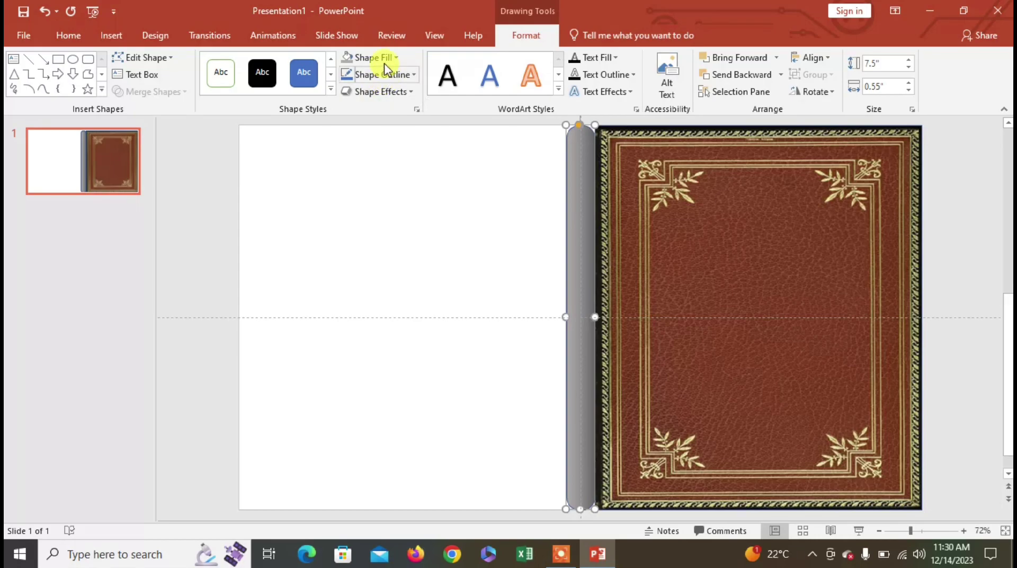
pyautogui.click(410, 77)
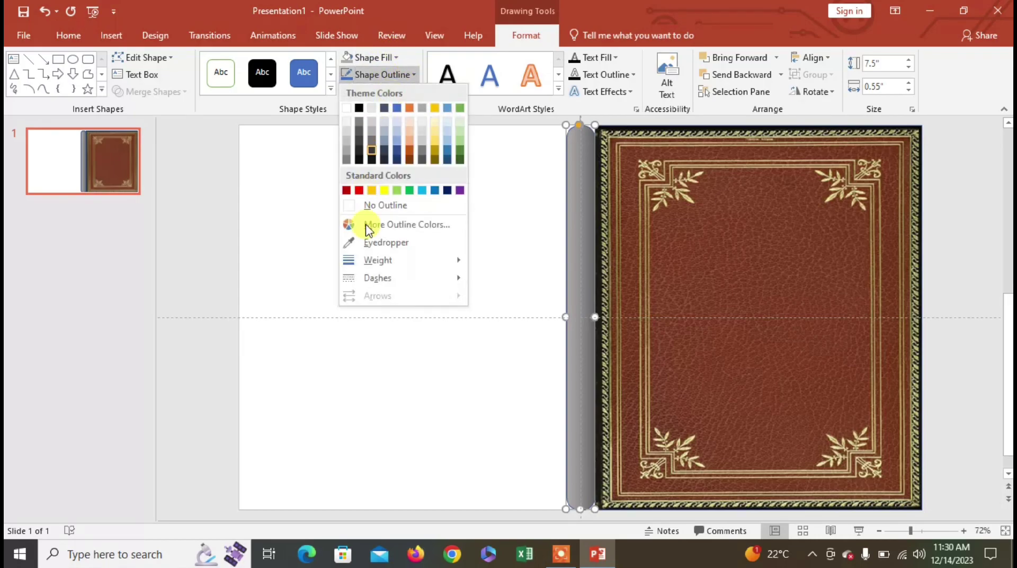
pyautogui.click(389, 205)
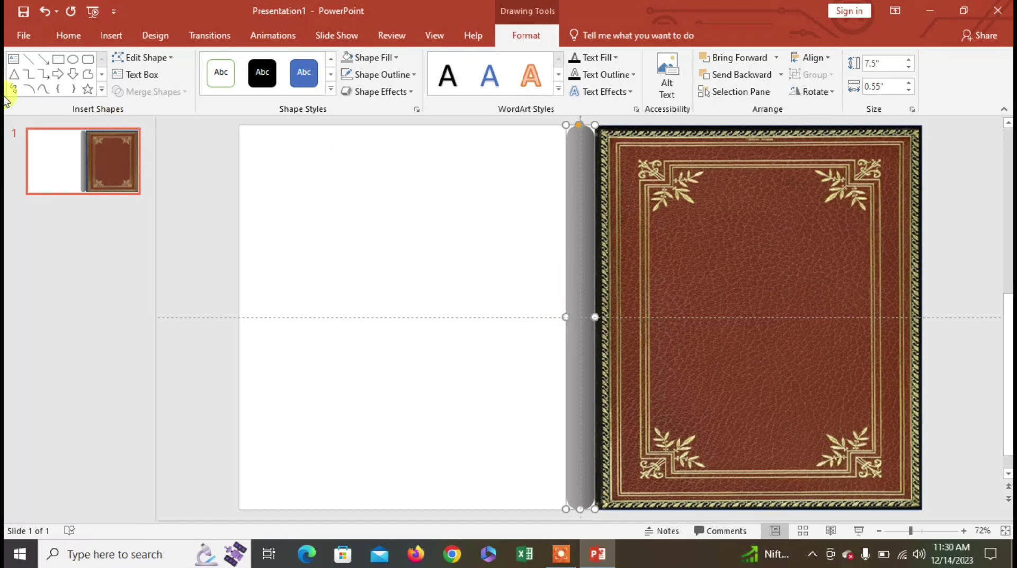
pyautogui.click(73, 59)
pyautogui.moveTo(564, 151); pyautogui.dragTo(592, 185)
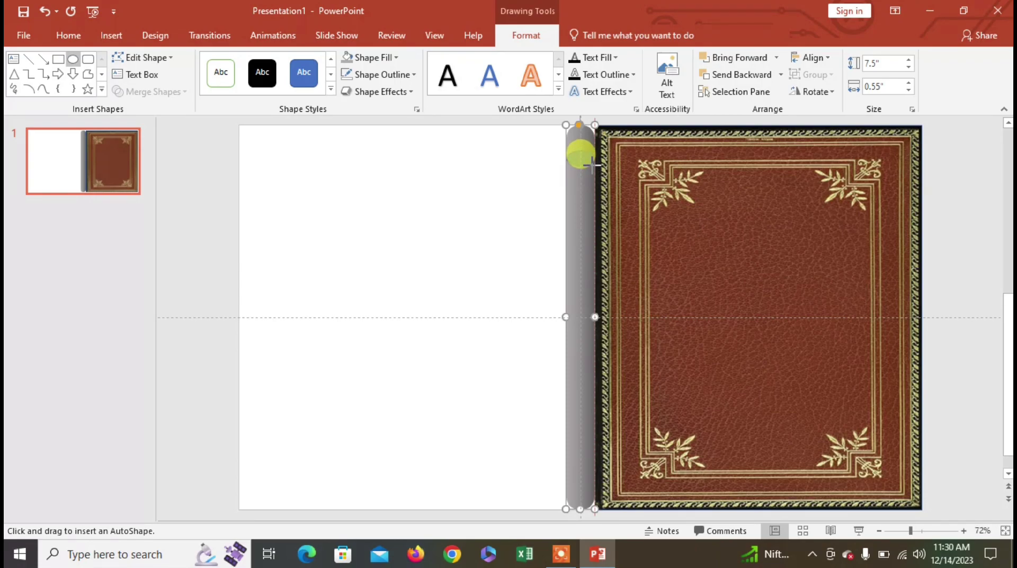
# - Finish a flat oval across the spine top and make it white with no outline
pyautogui.moveTo(566, 152); pyautogui.dragTo(595, 159)
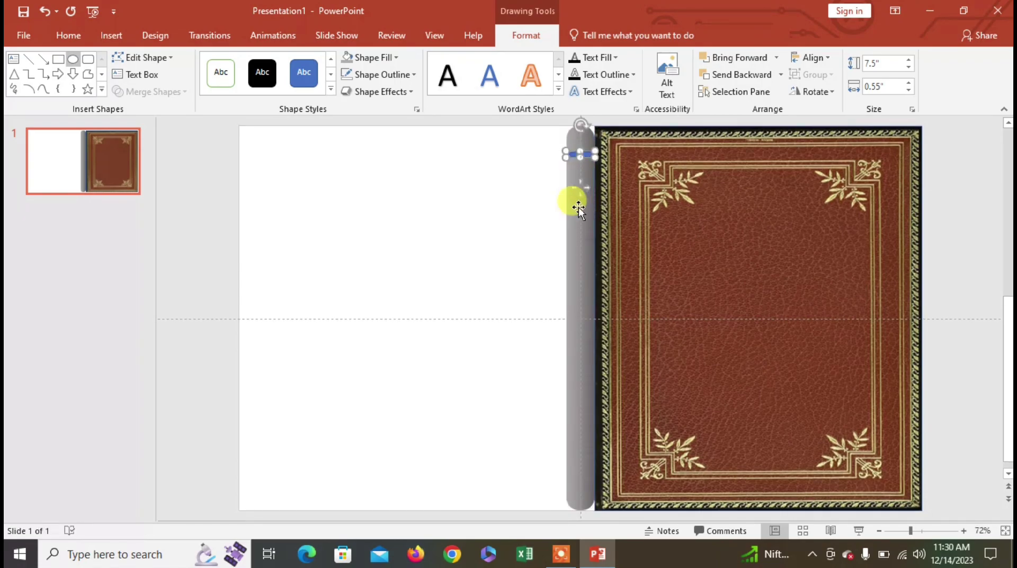
pyautogui.click(398, 58)
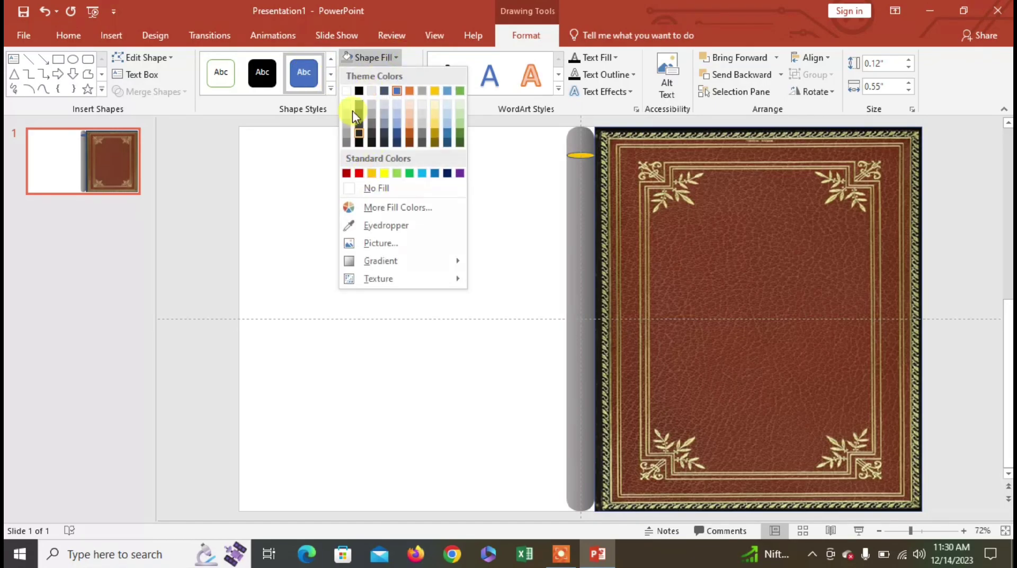
pyautogui.click(347, 92)
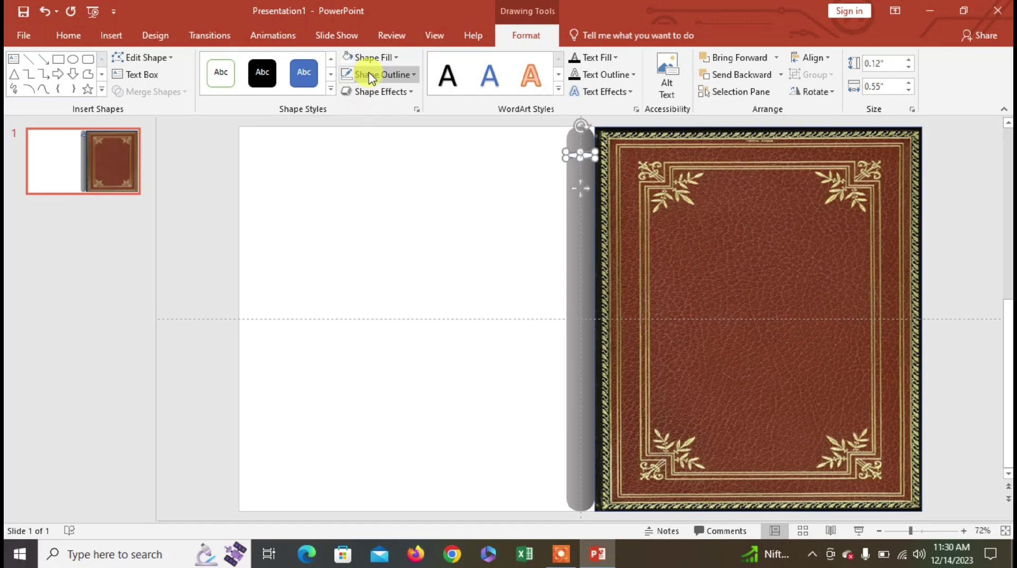
pyautogui.click(375, 75)
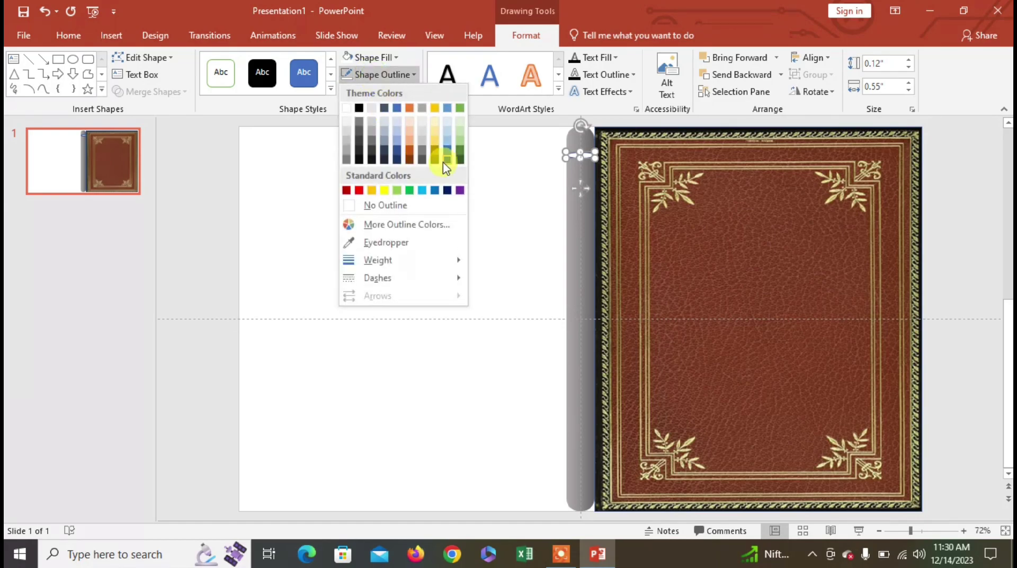
pyautogui.click(369, 203)
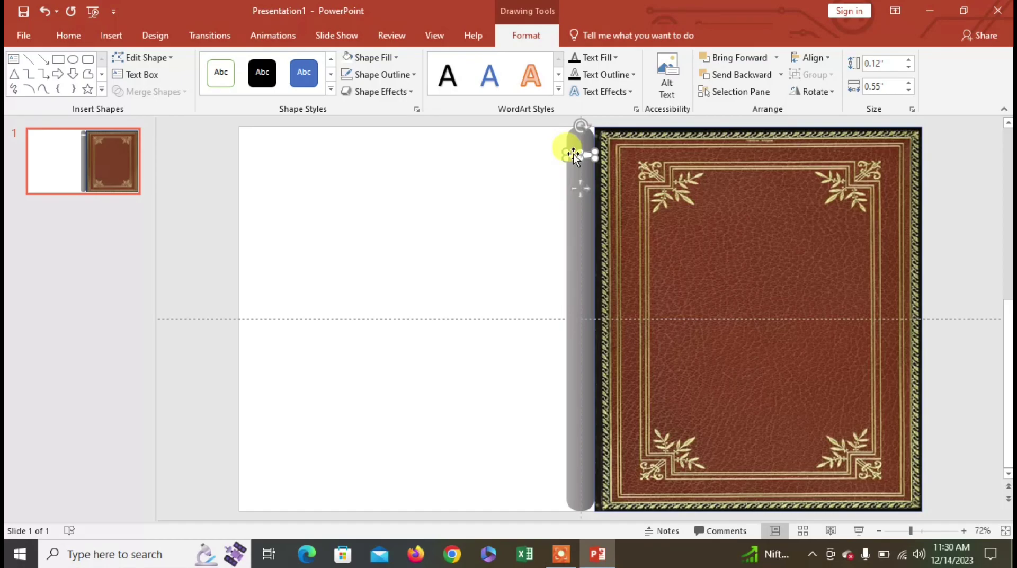
# - Duplicate the oval repeatedly into a column running down the whole spine
pyautogui.moveTo(574, 153); pyautogui.dragTo(575, 182)
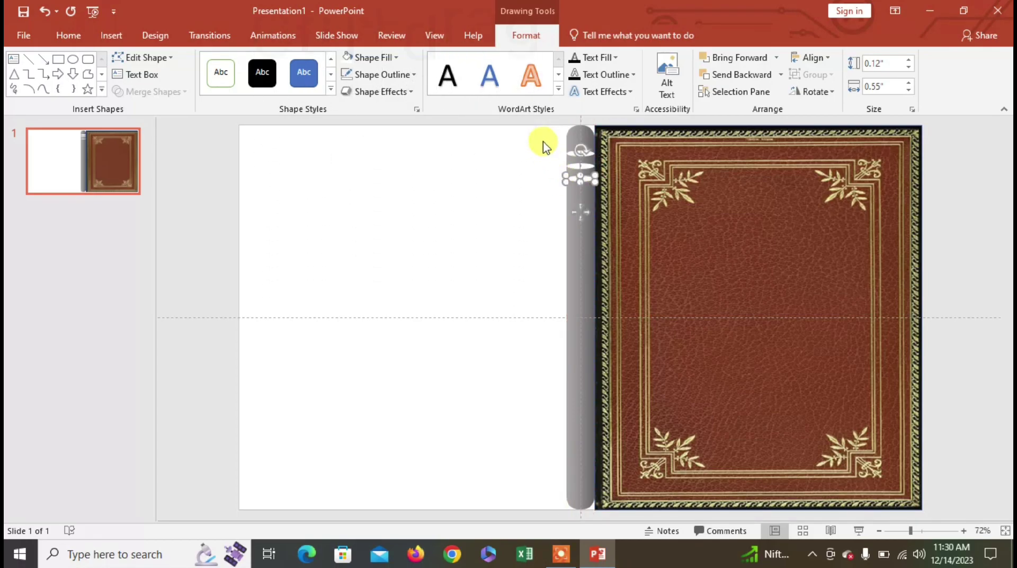
pyautogui.moveTo(542, 142)
pyautogui.mouseDown()
pyautogui.moveTo(606, 192)
pyautogui.moveTo(576, 209)
pyautogui.mouseUp()
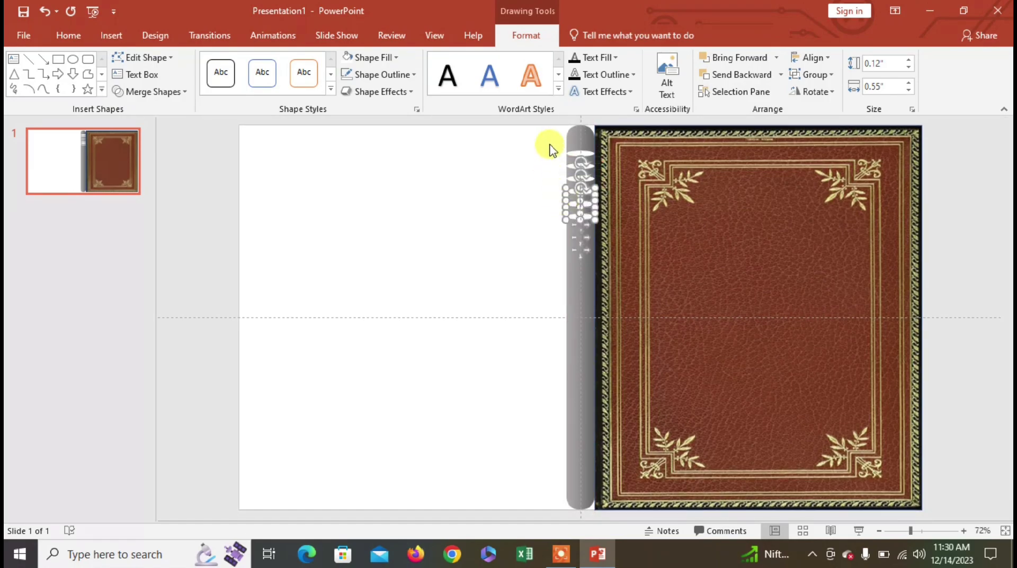
pyautogui.moveTo(546, 142)
pyautogui.mouseDown()
pyautogui.moveTo(613, 211)
pyautogui.moveTo(574, 275)
pyautogui.mouseUp()
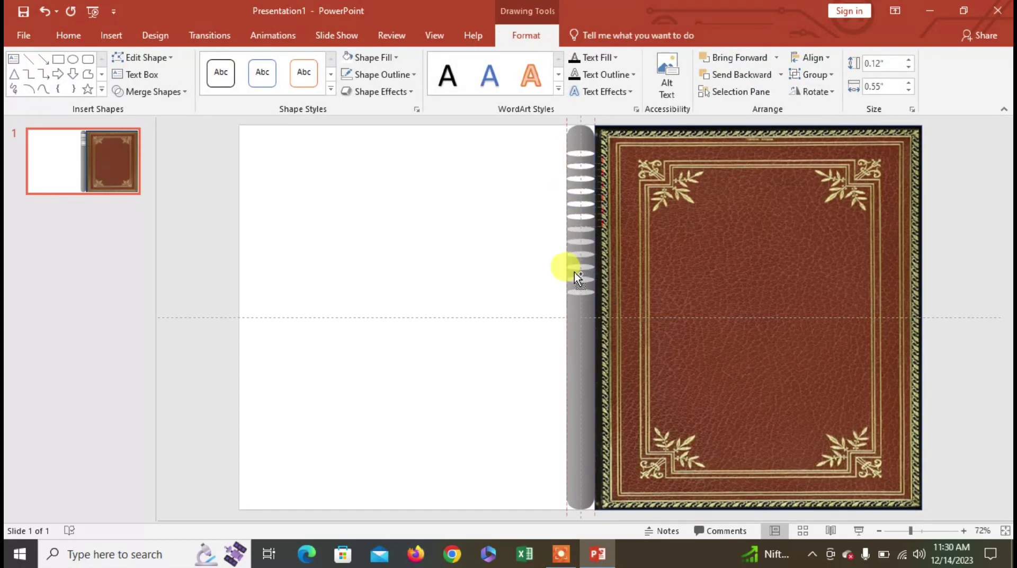
pyautogui.press('Escape')
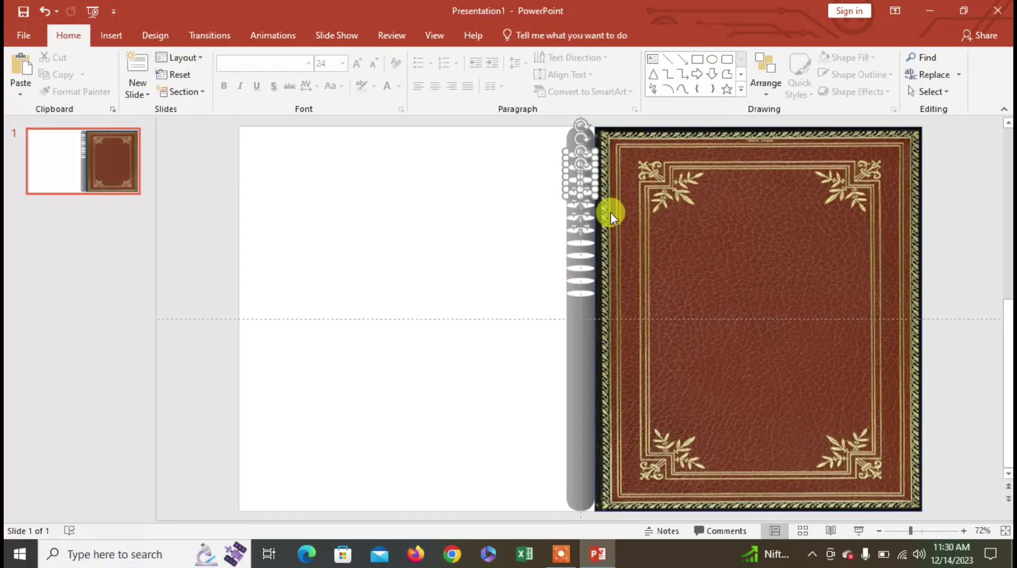
pyautogui.moveTo(525, 150); pyautogui.dragTo(605, 304)
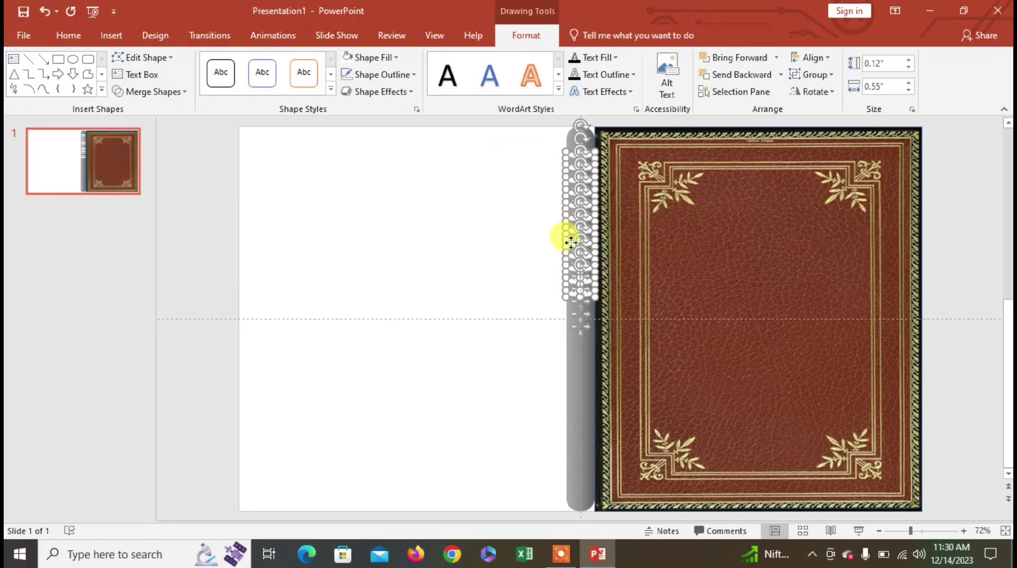
pyautogui.moveTo(571, 242)
pyautogui.mouseDown()
pyautogui.moveTo(575, 394)
pyautogui.moveTo(612, 452)
pyautogui.mouseUp()
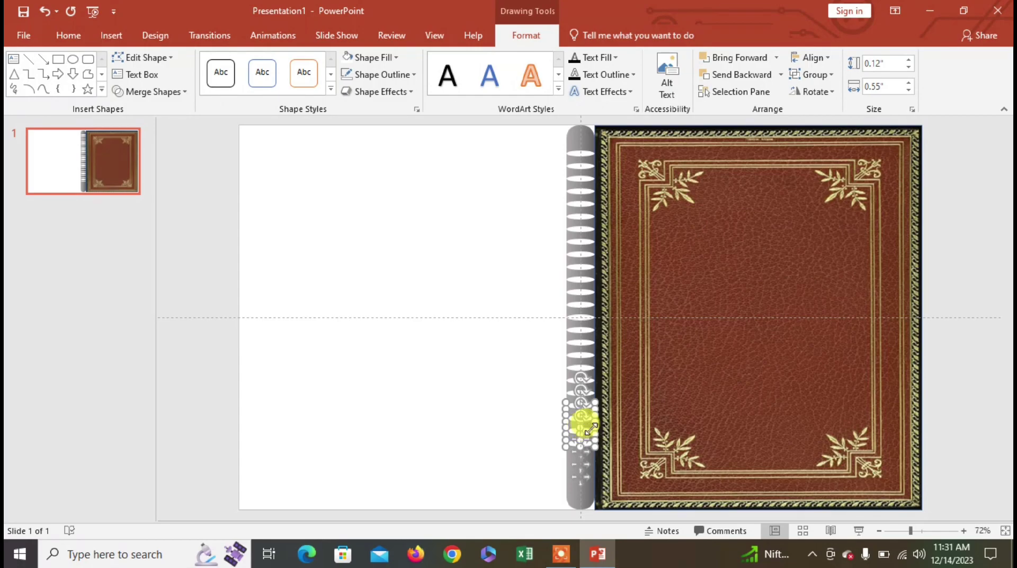
pyautogui.moveTo(590, 430)
pyautogui.mouseDown()
pyautogui.moveTo(593, 492)
pyautogui.moveTo(582, 479)
pyautogui.mouseUp()
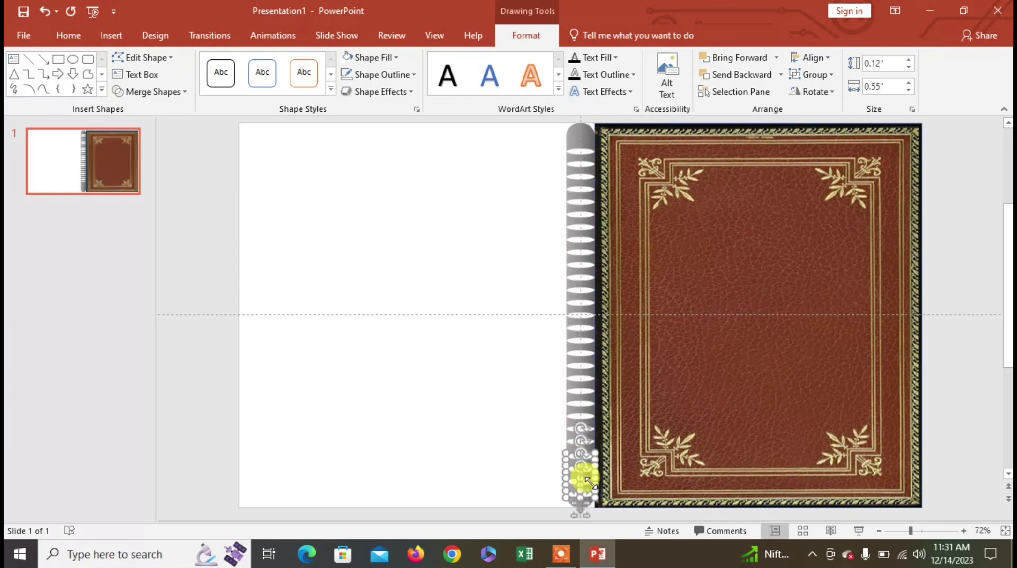
pyautogui.click(510, 411)
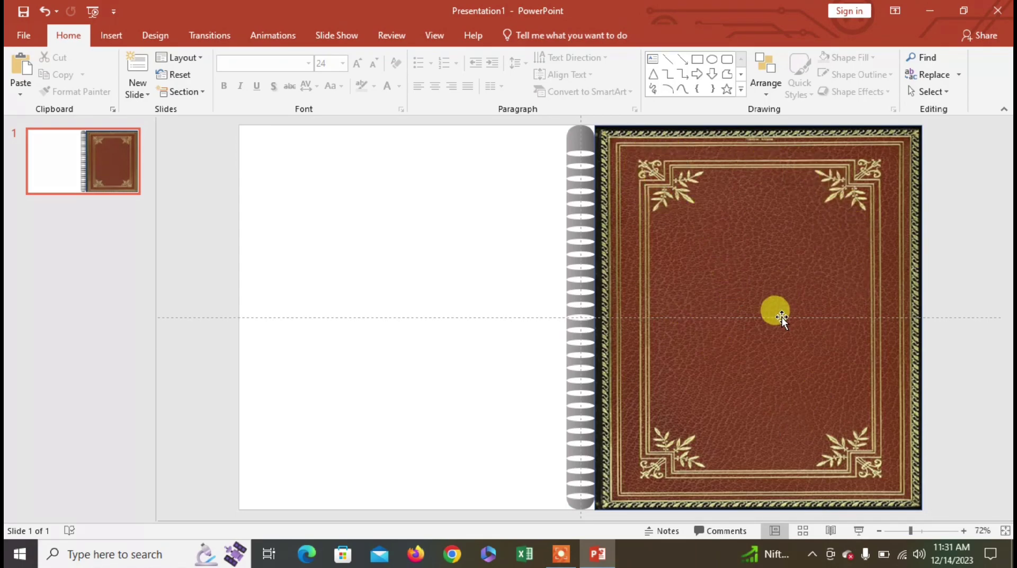
# - Add a text box near the top of the cover reading 'WelCome'
pyautogui.click(113, 36)
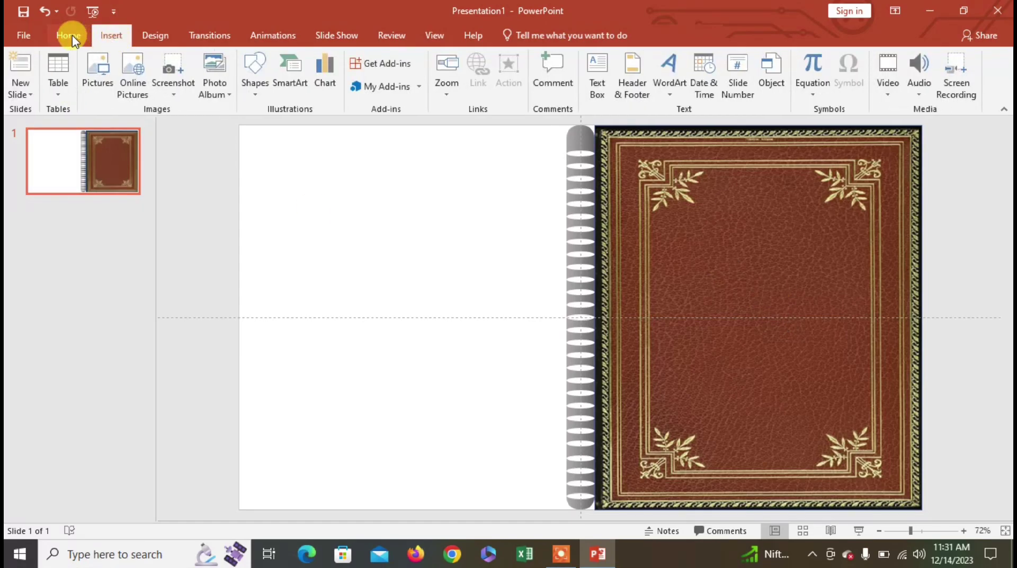
pyautogui.click(596, 74)
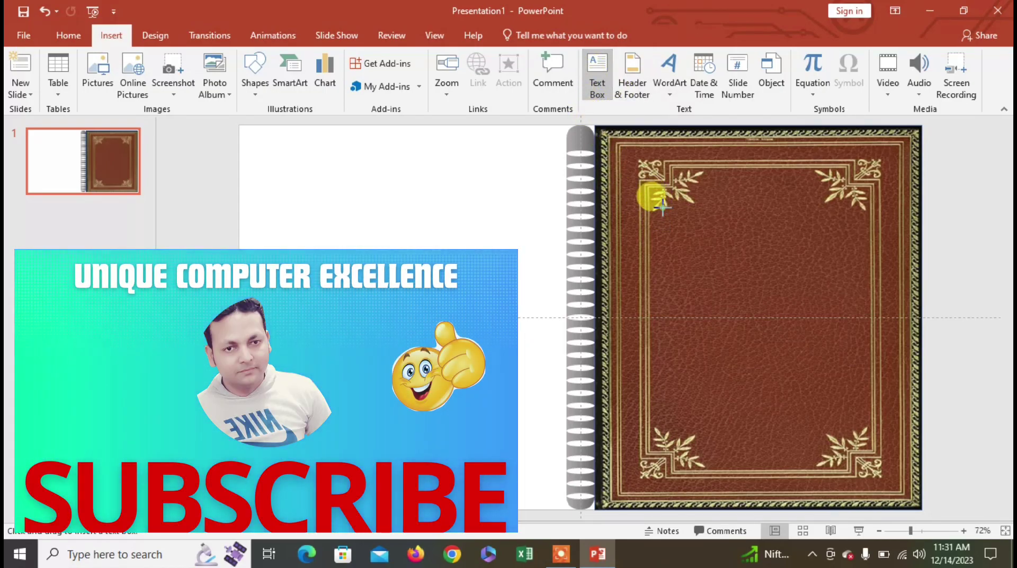
pyautogui.moveTo(663, 206); pyautogui.dragTo(861, 277)
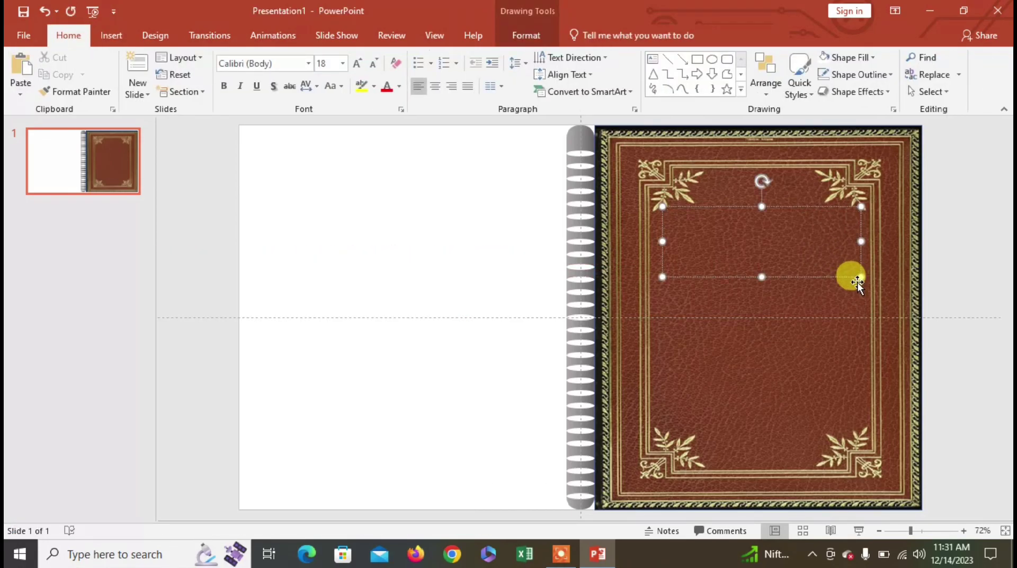
pyautogui.write('we')
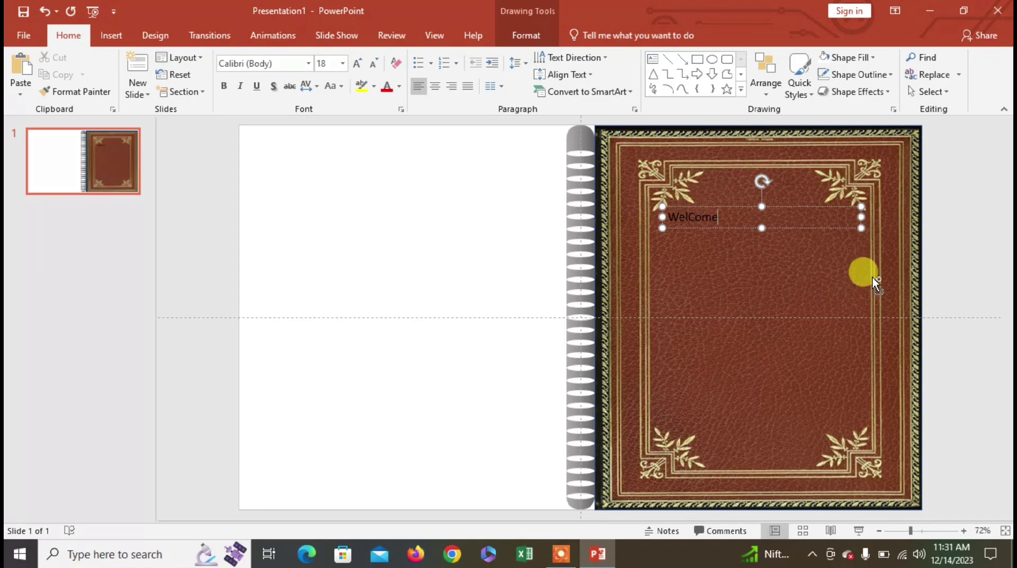
# - Centre the WelCome text and increase its font size
pyautogui.hotkey('ctrl', 'e')
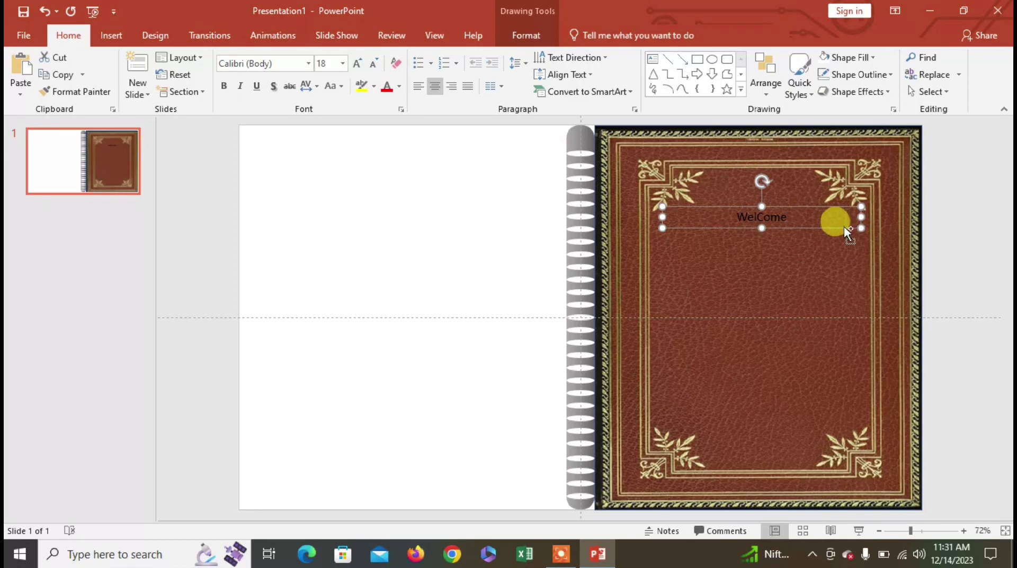
pyautogui.hotkey('ctrl', 'shift', '.')
pyautogui.hotkey('ctrl', 'shift', '.')
pyautogui.hotkey('ctrl', 'shift', '.')
pyautogui.hotkey('ctrl', 'shift', '.')
pyautogui.hotkey('ctrl', 'shift', '.')
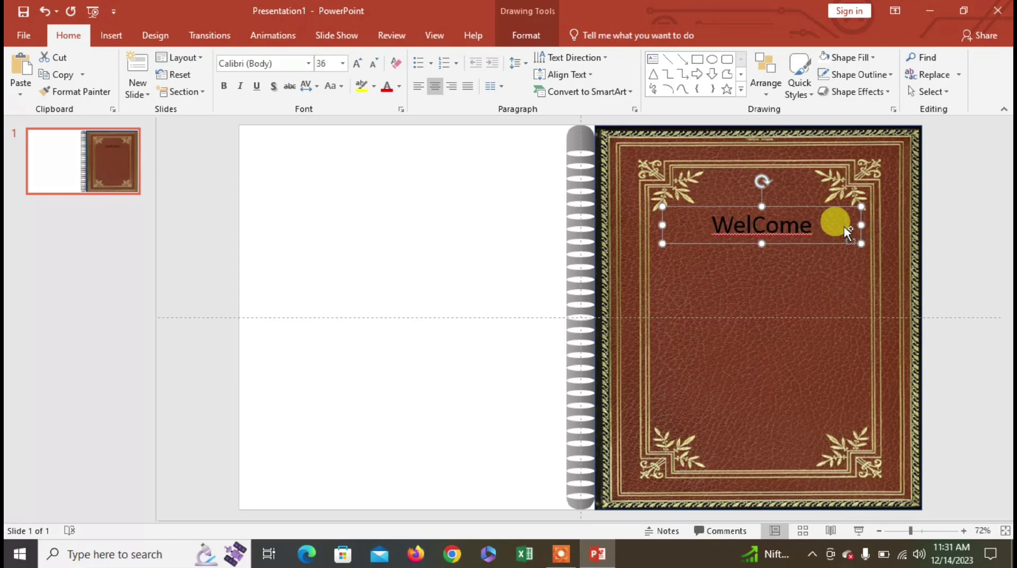
pyautogui.hotkey('ctrl', 'shift', '.')
pyautogui.hotkey('ctrl', 'shift', '.')
pyautogui.hotkey('ctrl', 'shift', '.')
pyautogui.hotkey('ctrl', 'shift', '.')
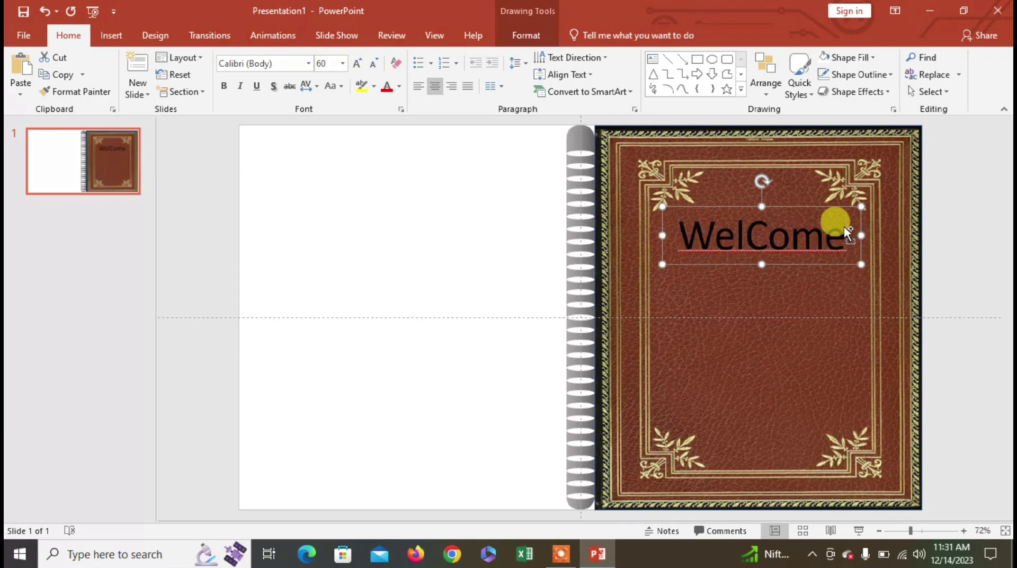
pyautogui.hotkey('ctrl', 'shift', '.')
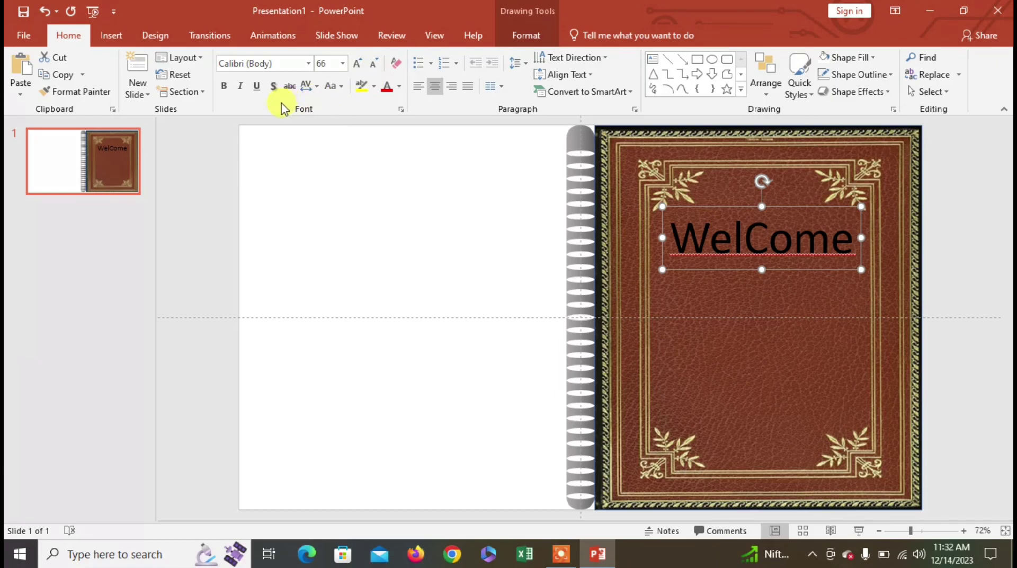
# - Make the title white in Bahnschrift SemiBold Condensed
pyautogui.click(400, 86)
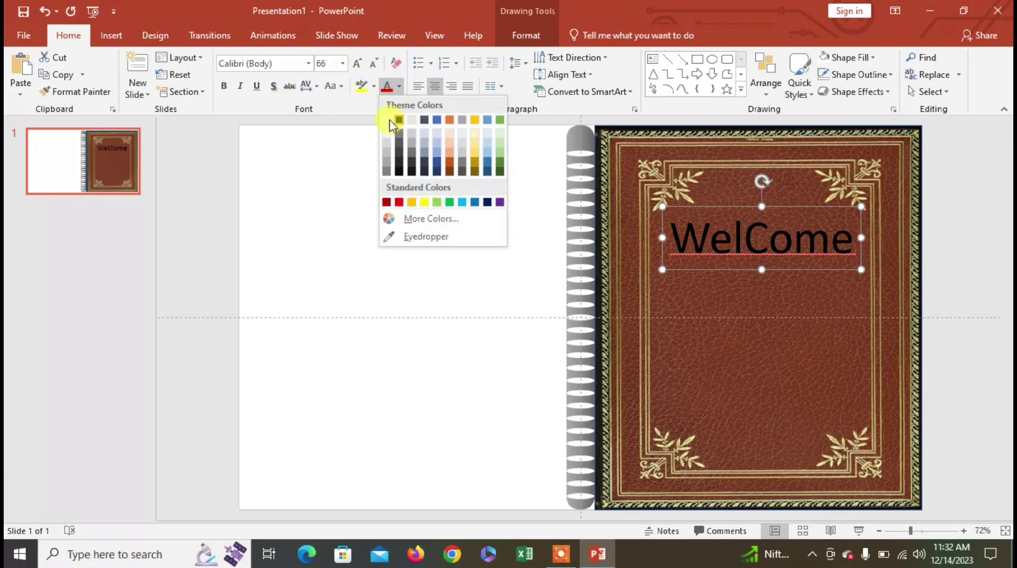
pyautogui.click(386, 122)
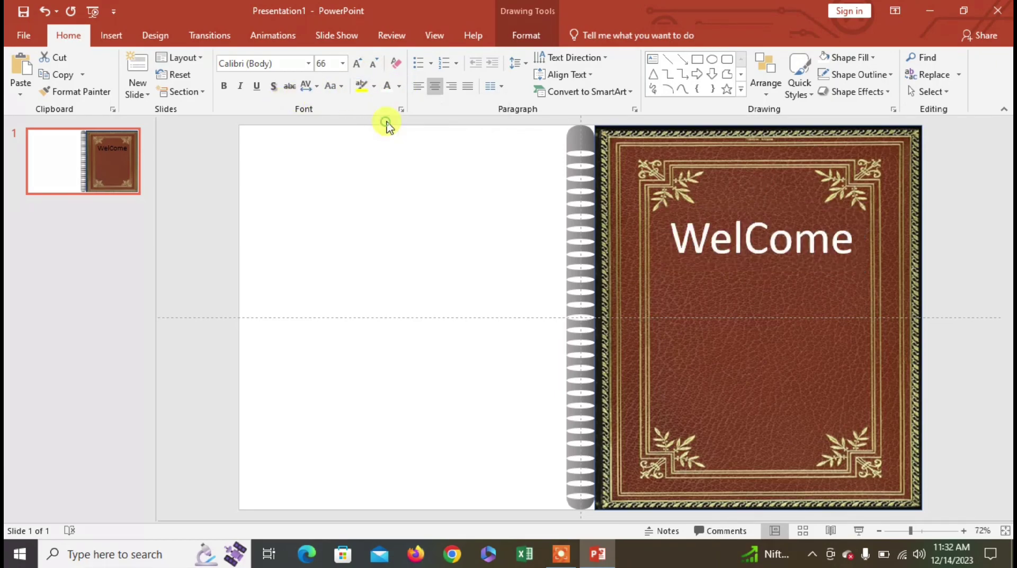
pyautogui.click(225, 87)
pyautogui.click(224, 86)
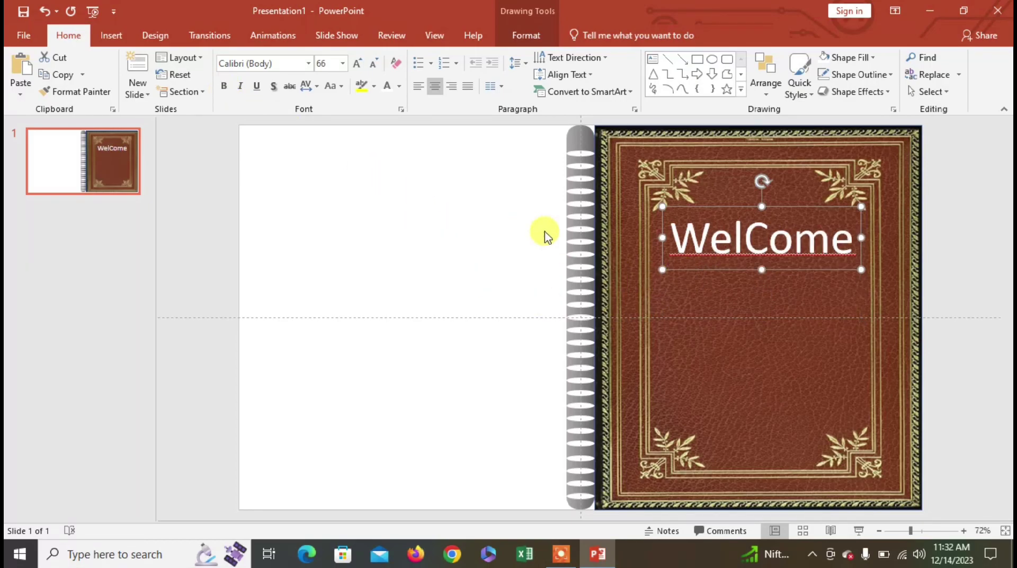
pyautogui.click(309, 63)
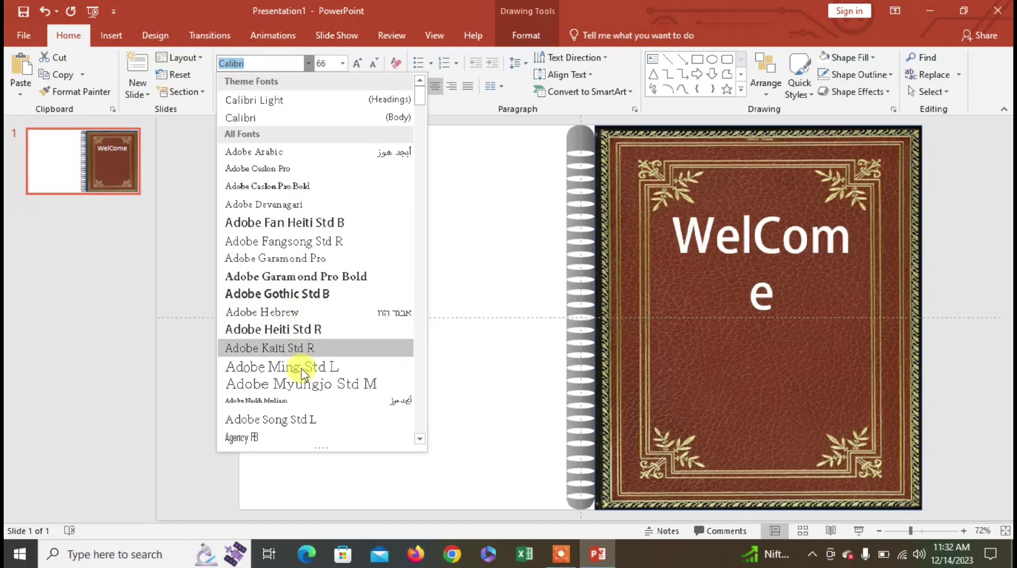
pyautogui.scroll(-5, 294, 430)
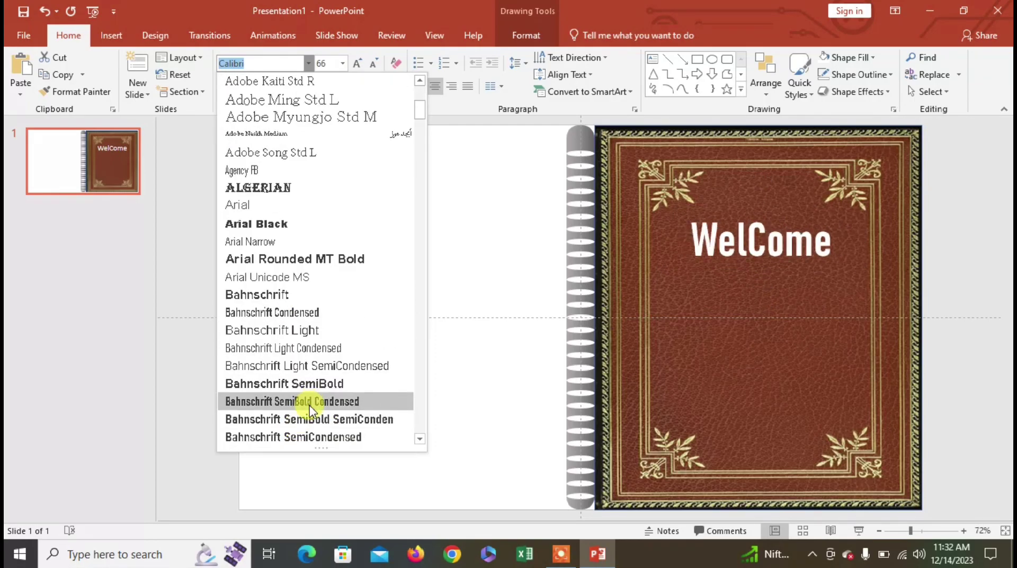
pyautogui.click(310, 405)
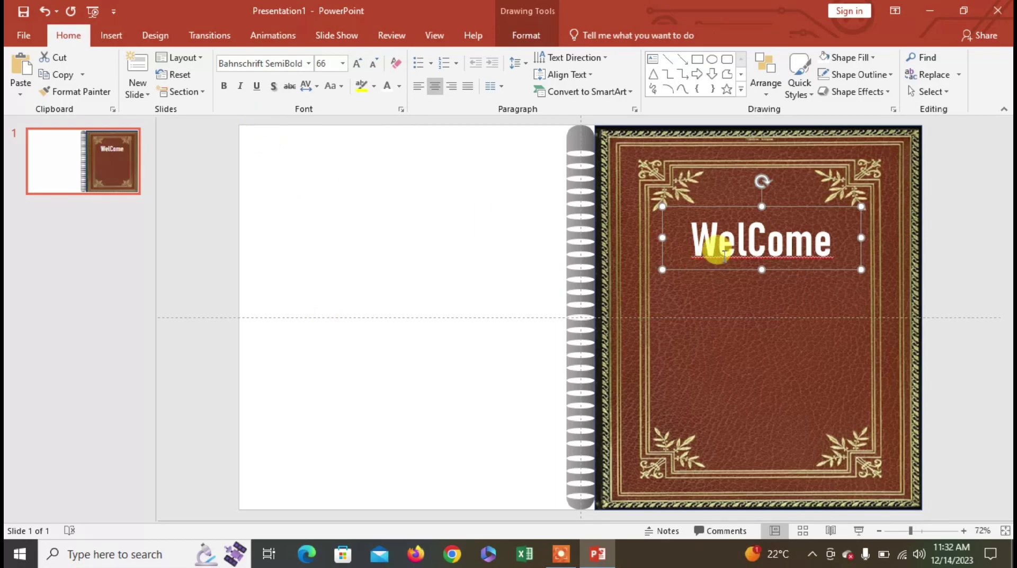
# - Widen the title box, enlarge the text to 88 pt, and move it higher
pyautogui.moveTo(662, 238); pyautogui.dragTo(649, 239)
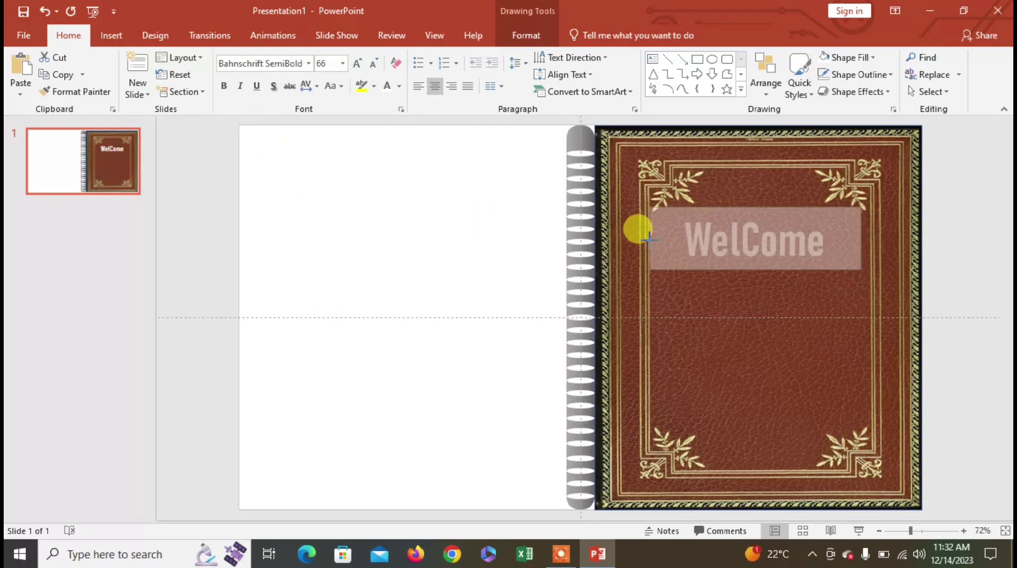
pyautogui.moveTo(861, 238); pyautogui.dragTo(881, 236)
pyautogui.hotkey('ctrl', 'shift', '.')
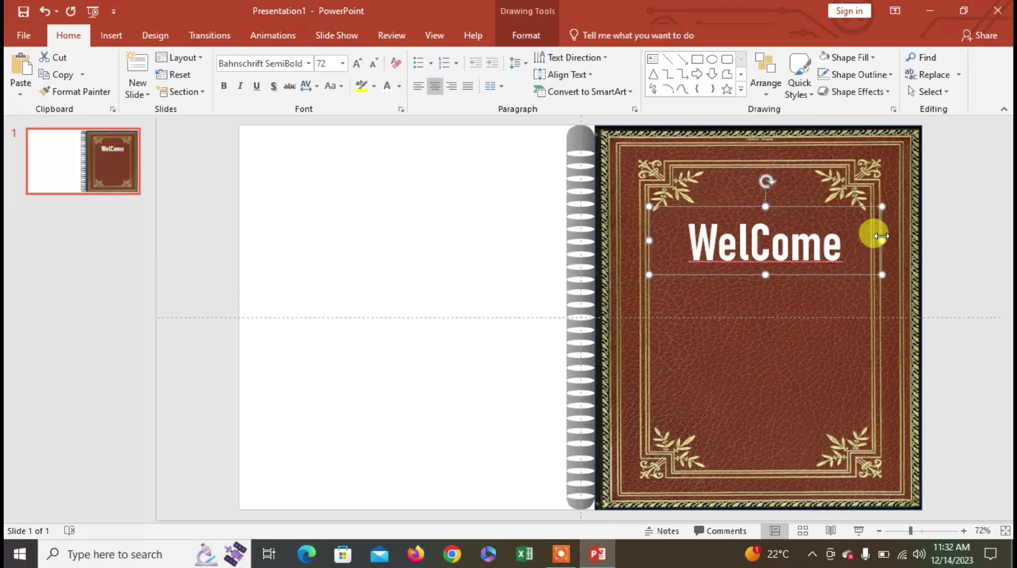
pyautogui.hotkey('ctrl', 'shift', '.')
pyautogui.hotkey('ctrl', 'shift', '.')
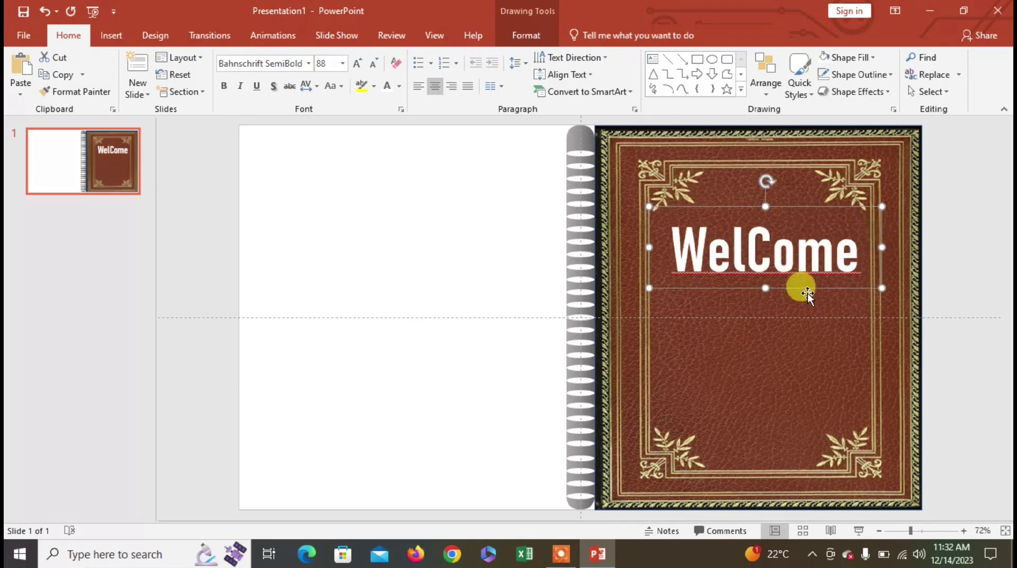
pyautogui.moveTo(800, 286); pyautogui.dragTo(814, 271)
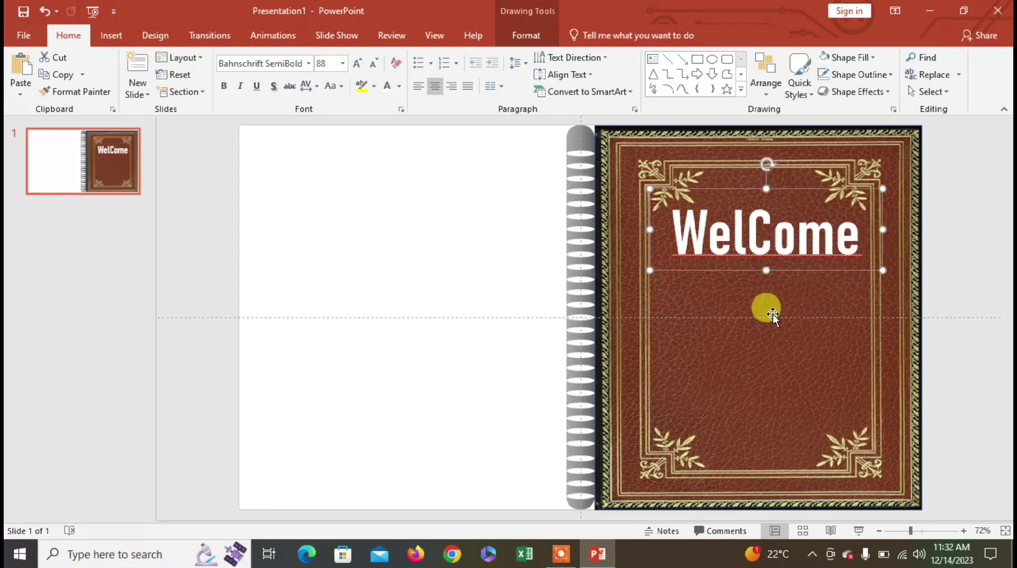
# - Change the capital C to lowercase so the title reads 'Welcome'
pyautogui.click(774, 246)
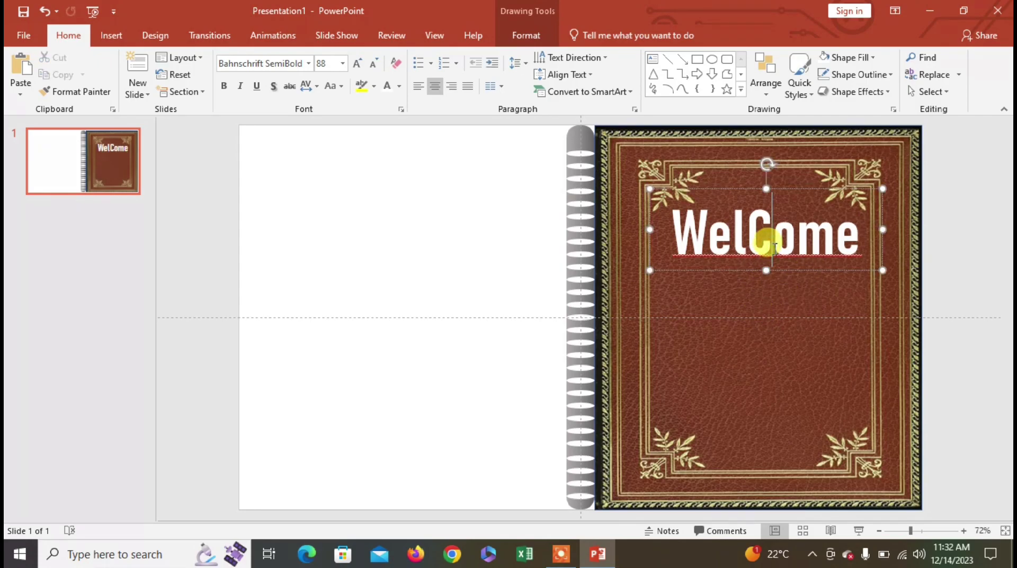
pyautogui.press('BackSpace')
pyautogui.write('c')
pyautogui.click(739, 315)
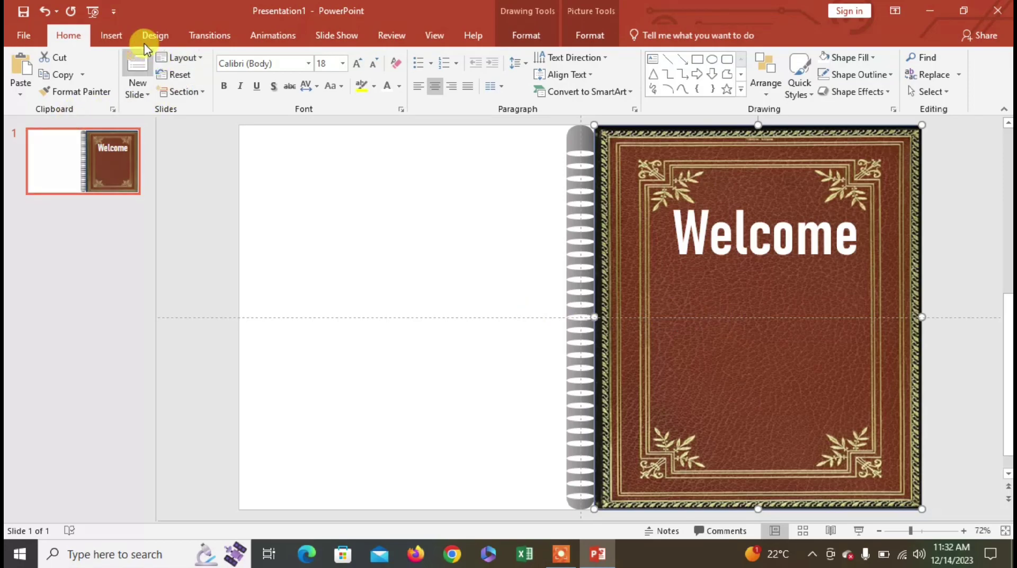
pyautogui.click(768, 271)
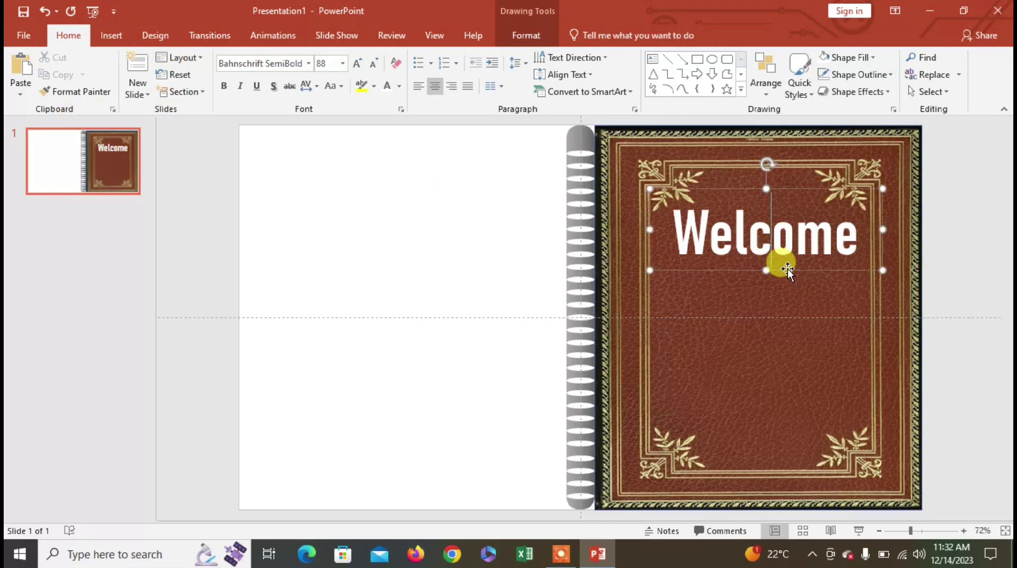
# - Copy the Welcome box below the original and change its text to 'The Book of'
pyautogui.moveTo(788, 268)
pyautogui.mouseDown()
pyautogui.moveTo(782, 357)
pyautogui.moveTo(784, 346)
pyautogui.mouseUp()
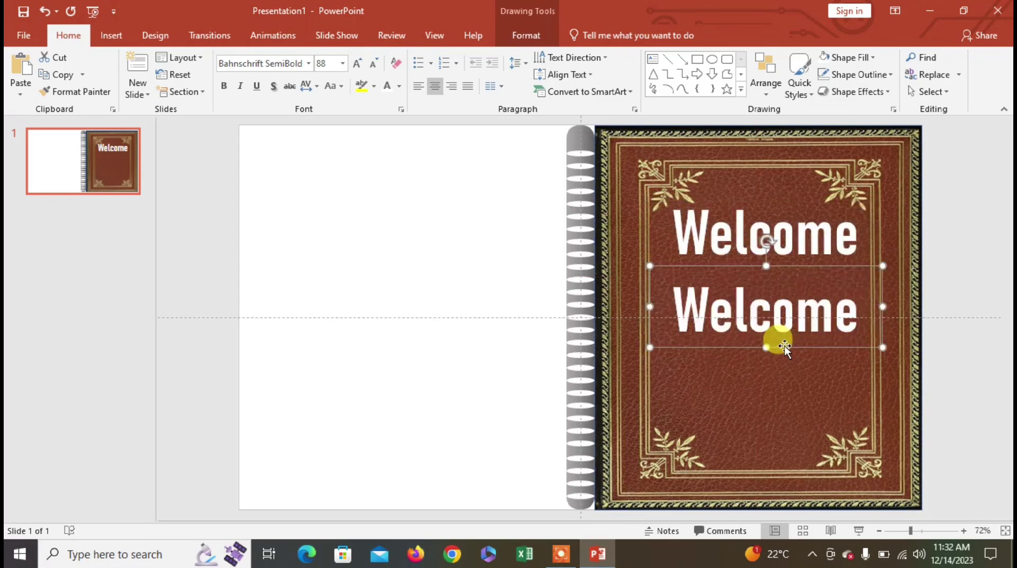
pyautogui.click(791, 332)
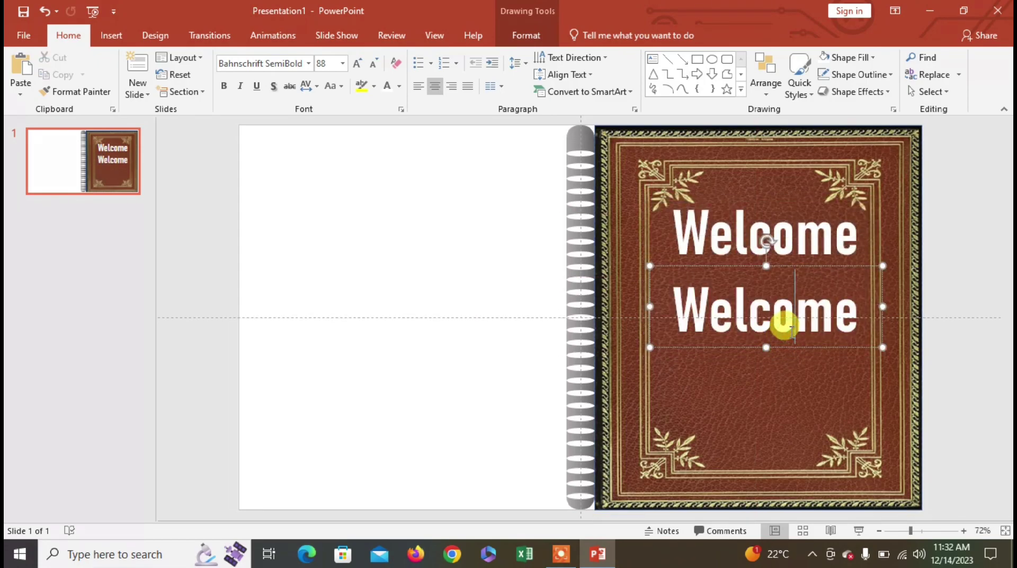
pyautogui.press('Delete')
pyautogui.press('Delete')
pyautogui.press('BackSpace')
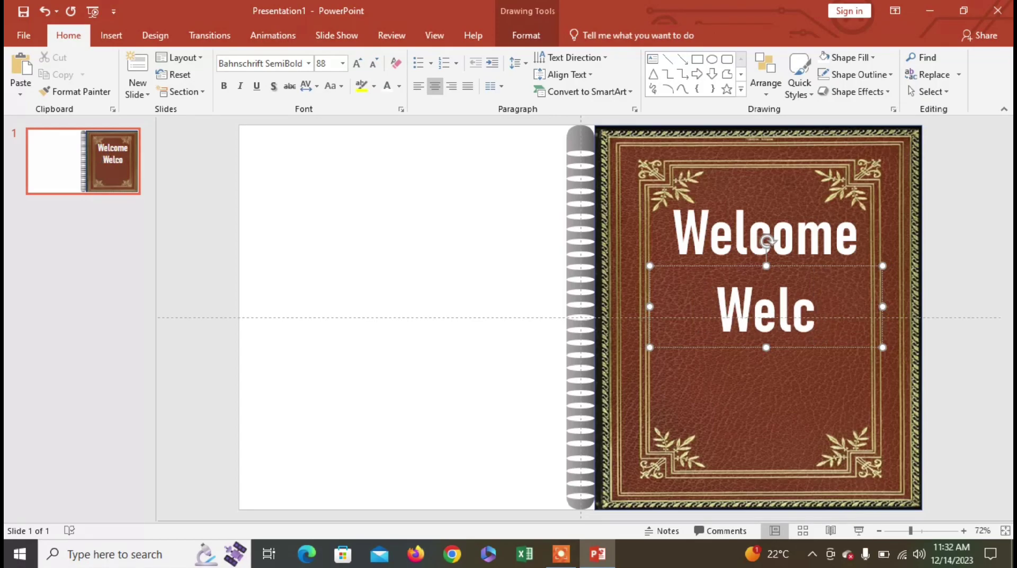
pyautogui.press('BackSpace')
pyautogui.press('BackSpace')
pyautogui.press('BackSpace')
pyautogui.press('BackSpace')
pyautogui.write('the')
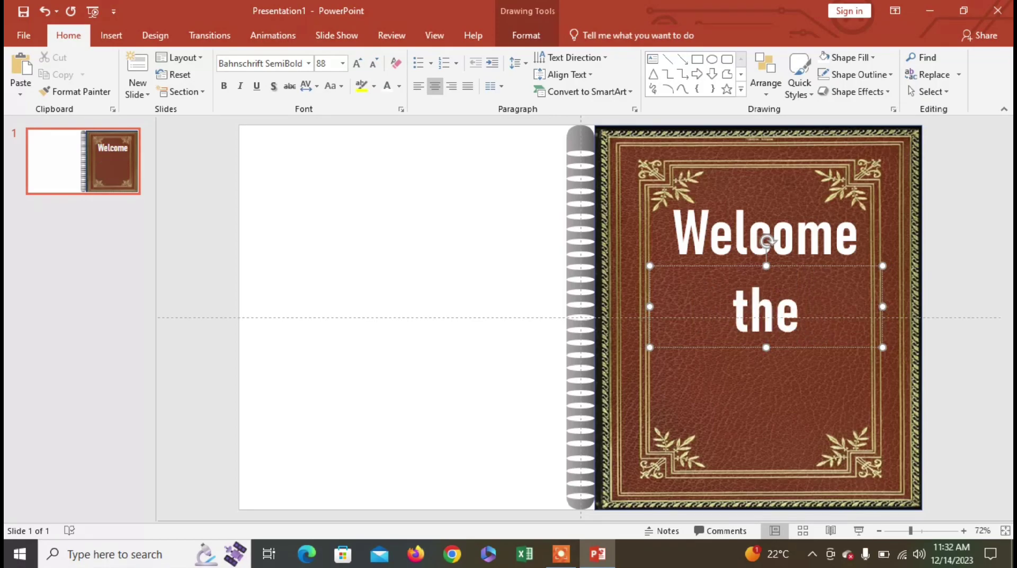
pyautogui.press('BackSpace')
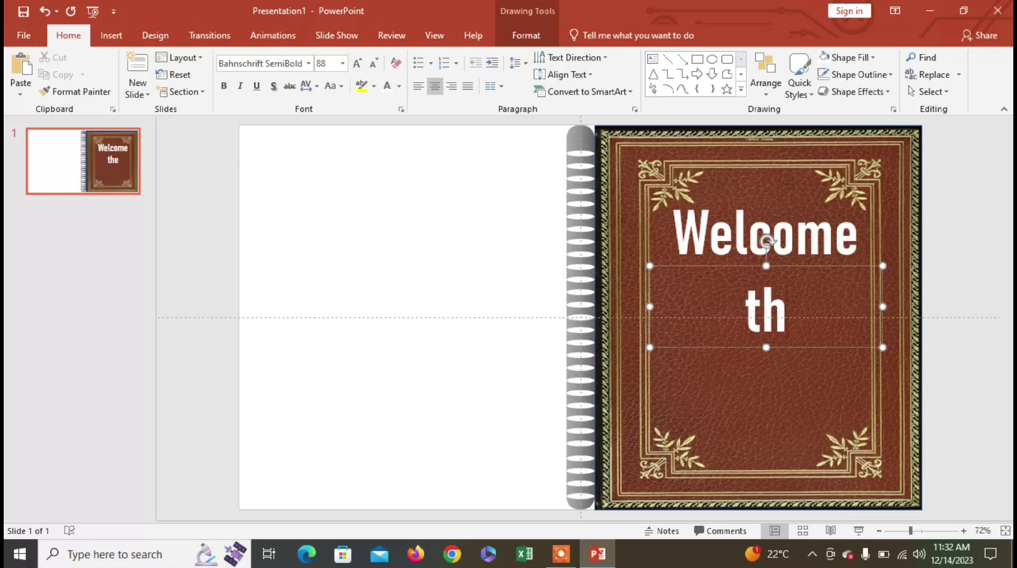
pyautogui.press('BackSpace')
pyautogui.press('BackSpace')
pyautogui.write('The')
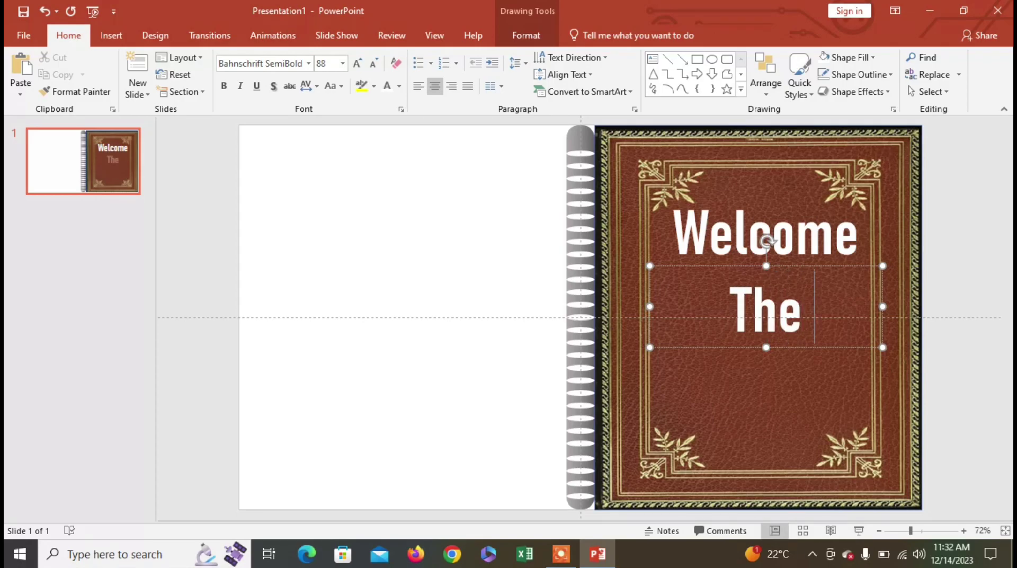
pyautogui.write(' boo')
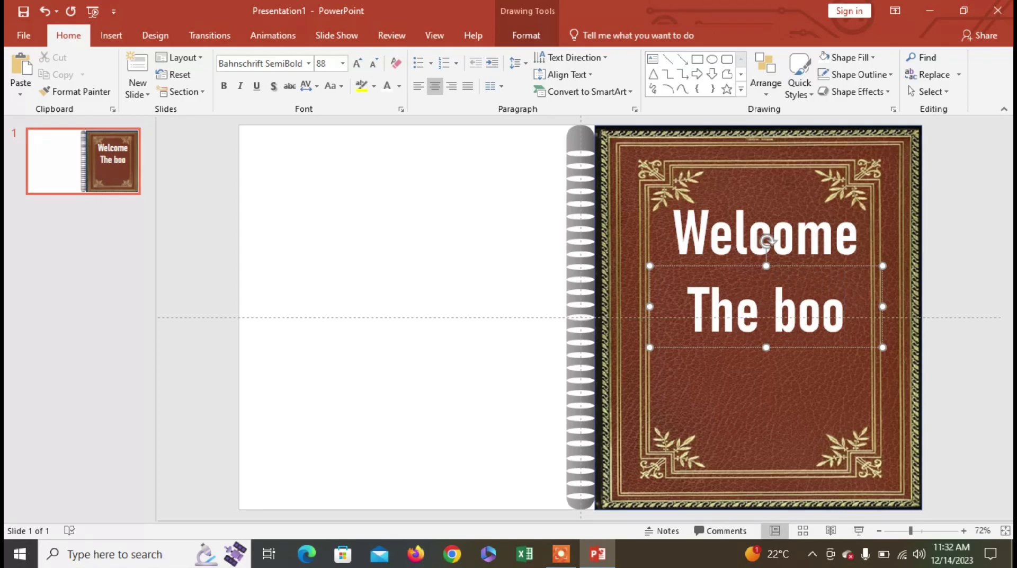
pyautogui.write('k')
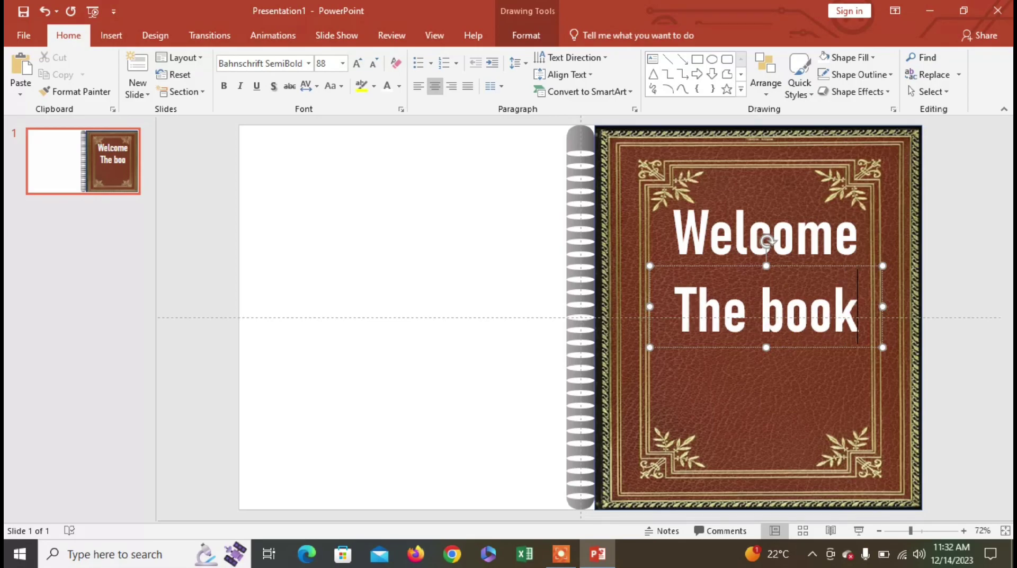
pyautogui.press('BackSpace')
pyautogui.press('BackSpace')
pyautogui.press('BackSpace')
pyautogui.press('BackSpace')
pyautogui.write('B')
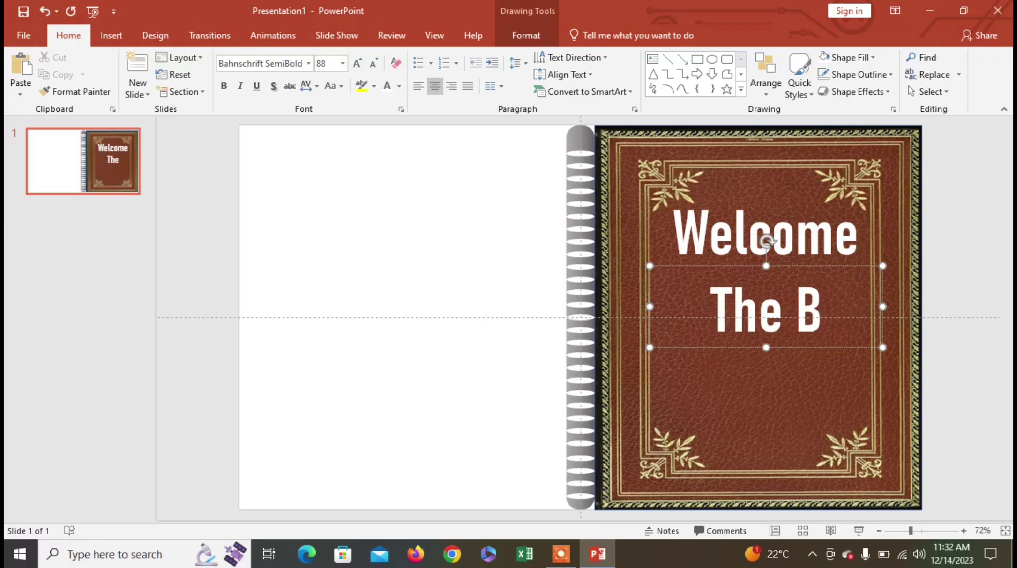
pyautogui.write('ook ')
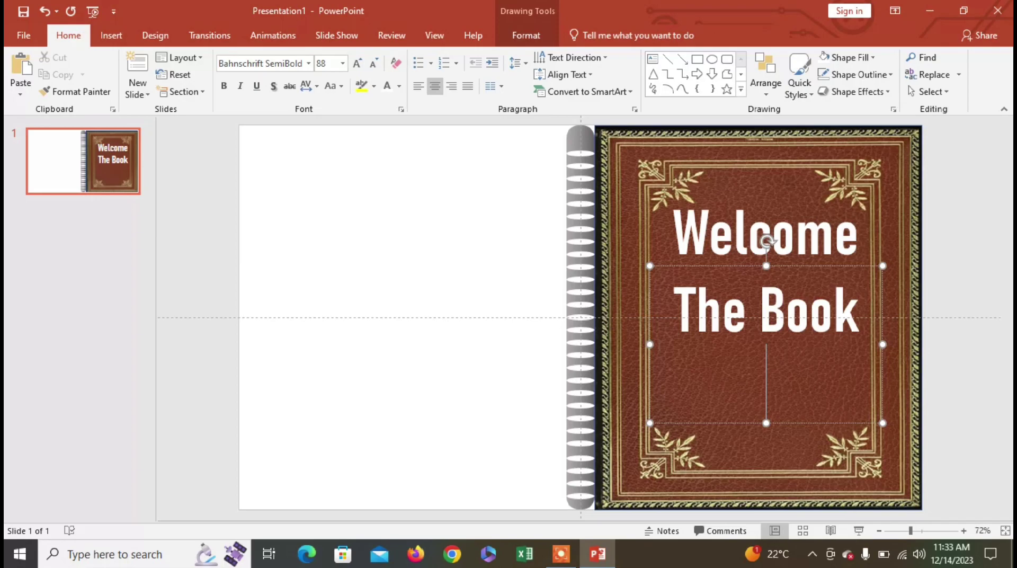
pyautogui.write('of')
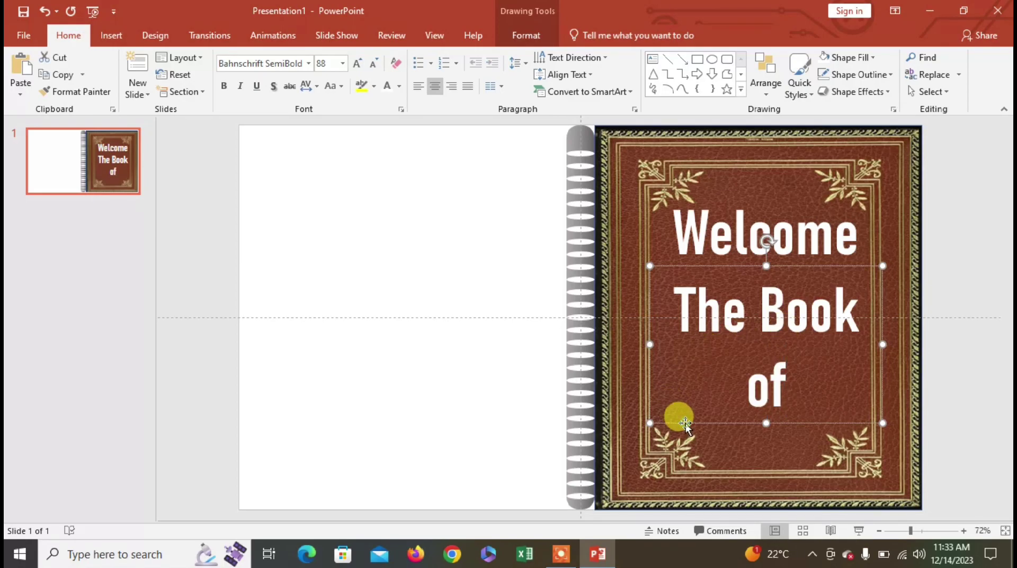
# - Nudge the Welcome text box slightly up and to the right
pyautogui.click(705, 245)
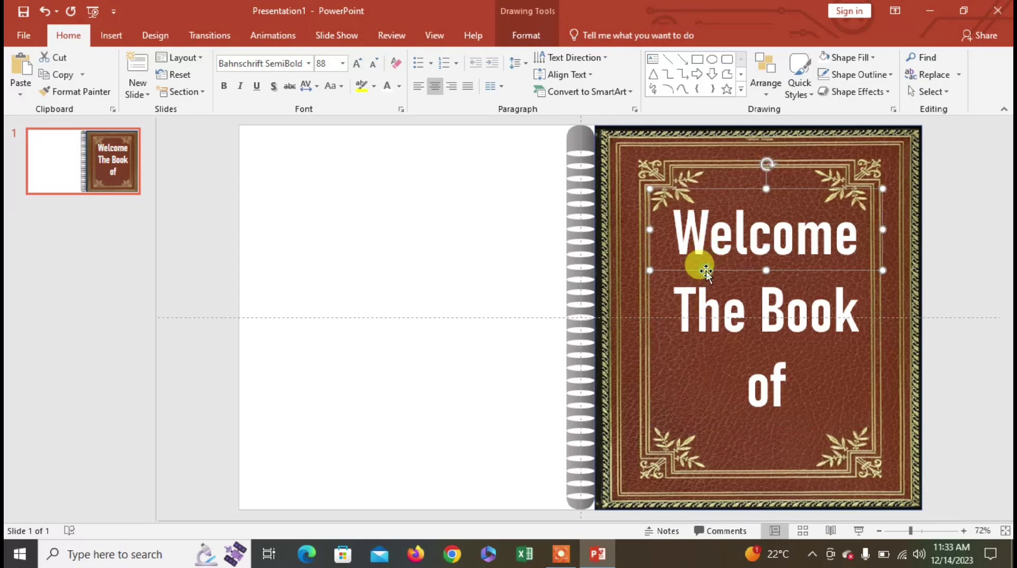
pyautogui.press('Up')
pyautogui.press('Up')
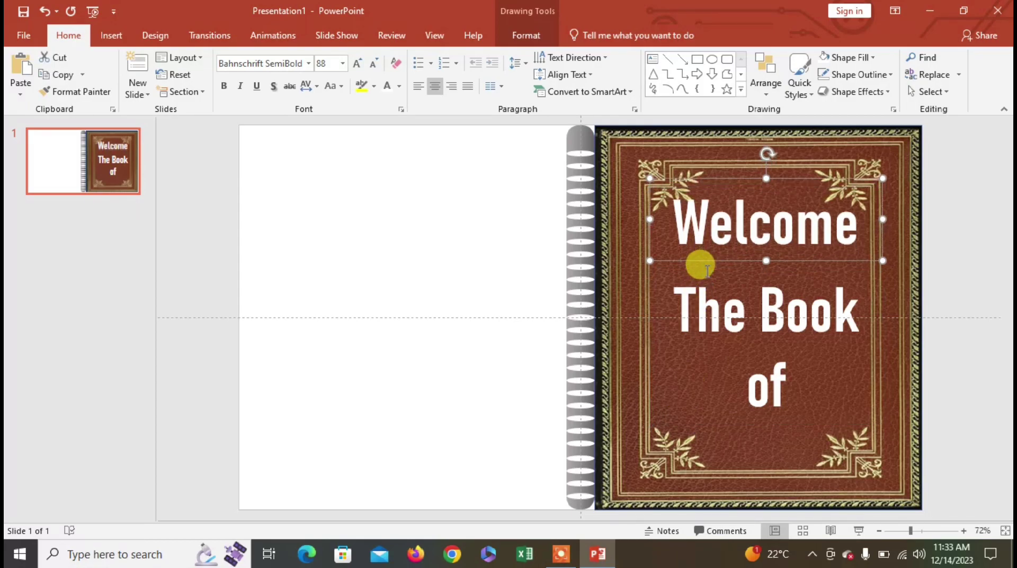
pyautogui.press('Up')
pyautogui.press('Right')
pyautogui.press('Right')
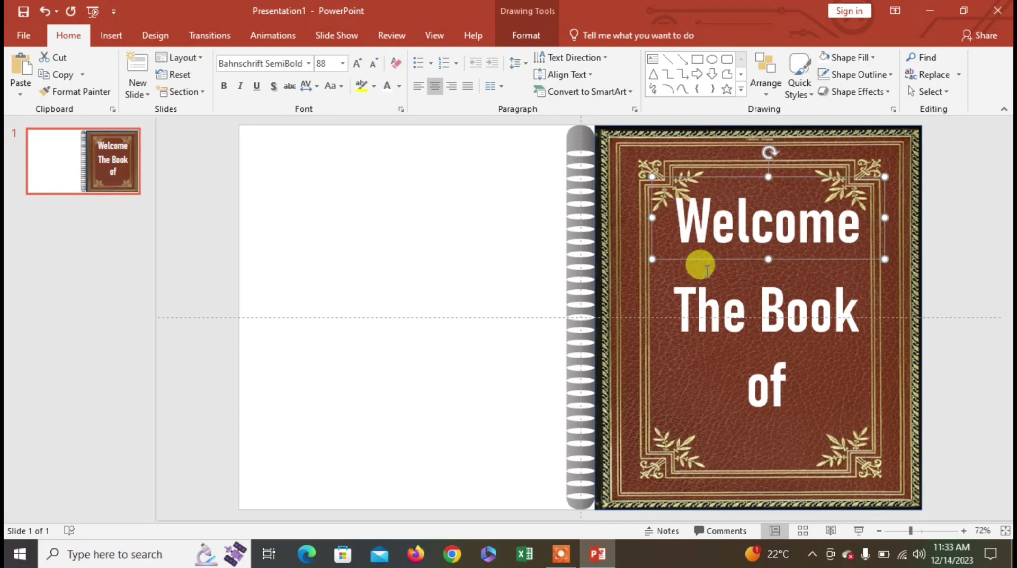
pyautogui.press('Right')
# - Nudge 'The Book of' up slightly and shrink it to 54 pt
pyautogui.click(699, 318)
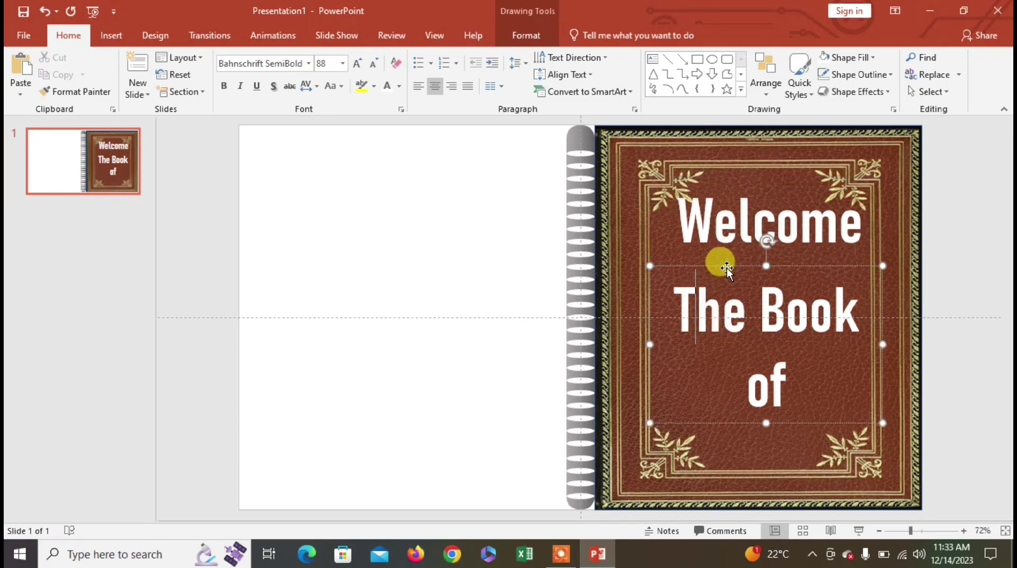
pyautogui.click(727, 268)
pyautogui.press('Up')
pyautogui.press('Up')
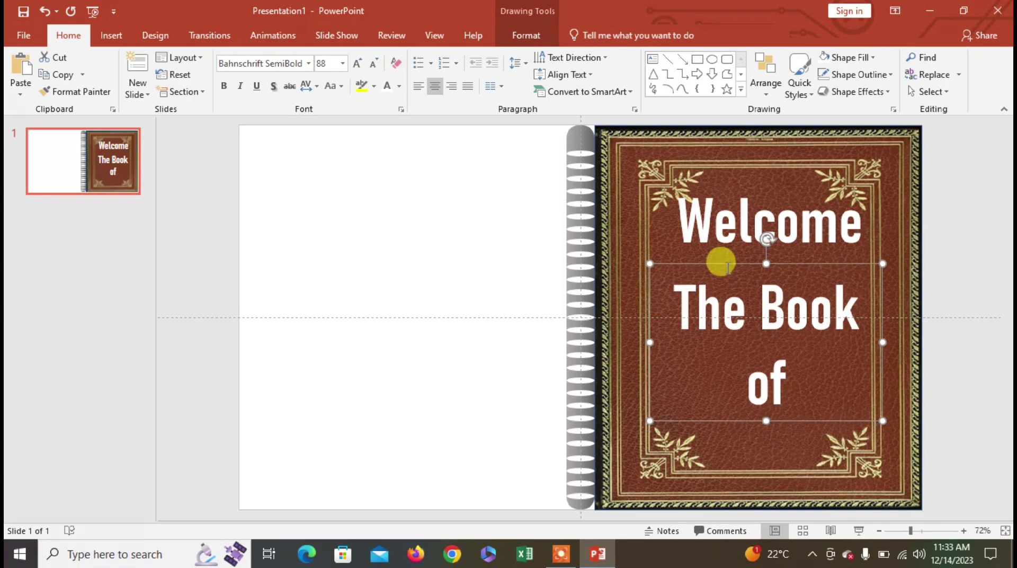
pyautogui.press('Up')
pyautogui.press('Up')
pyautogui.press('Up')
pyautogui.press('Up')
pyautogui.press('Up')
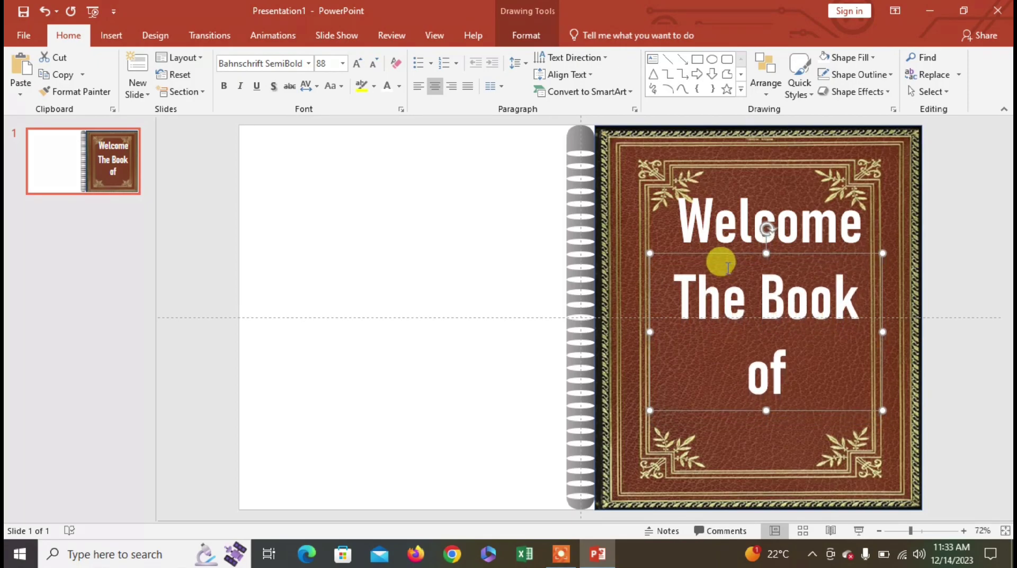
pyautogui.press('Up')
pyautogui.hotkey('ctrl', '[')
pyautogui.hotkey('ctrl', '[')
pyautogui.hotkey('ctrl', '[')
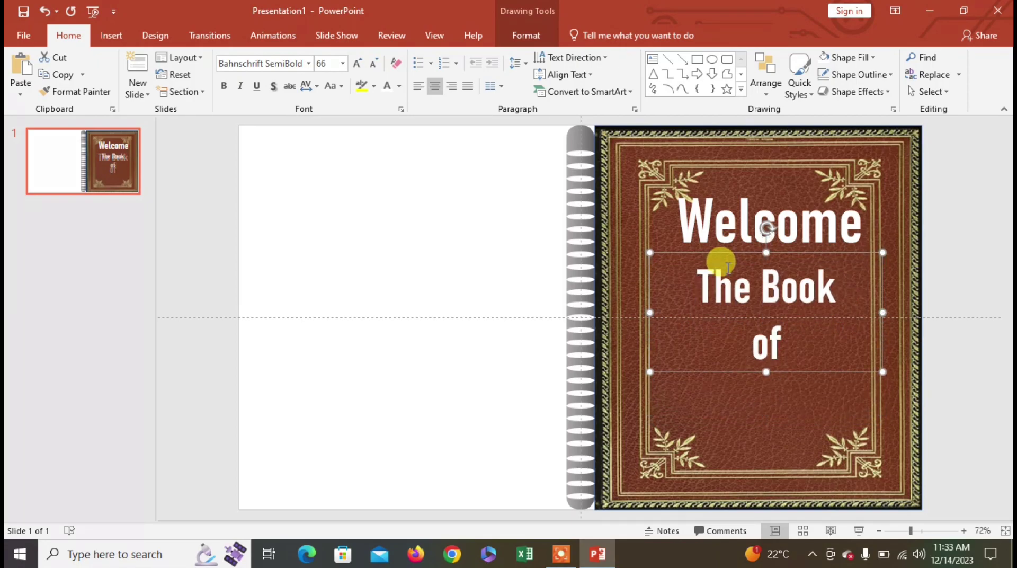
pyautogui.hotkey('ctrl', '[')
pyautogui.hotkey('ctrl', '[')
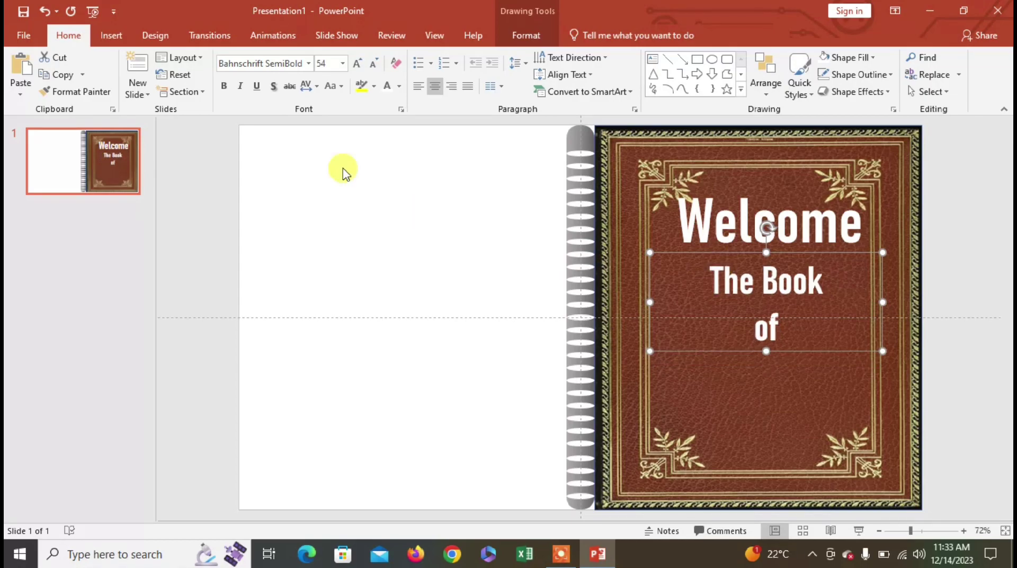
# - Apply Adobe Garamond Pro Bold to 'The Book of' and put the caret back in it
pyautogui.click(307, 66)
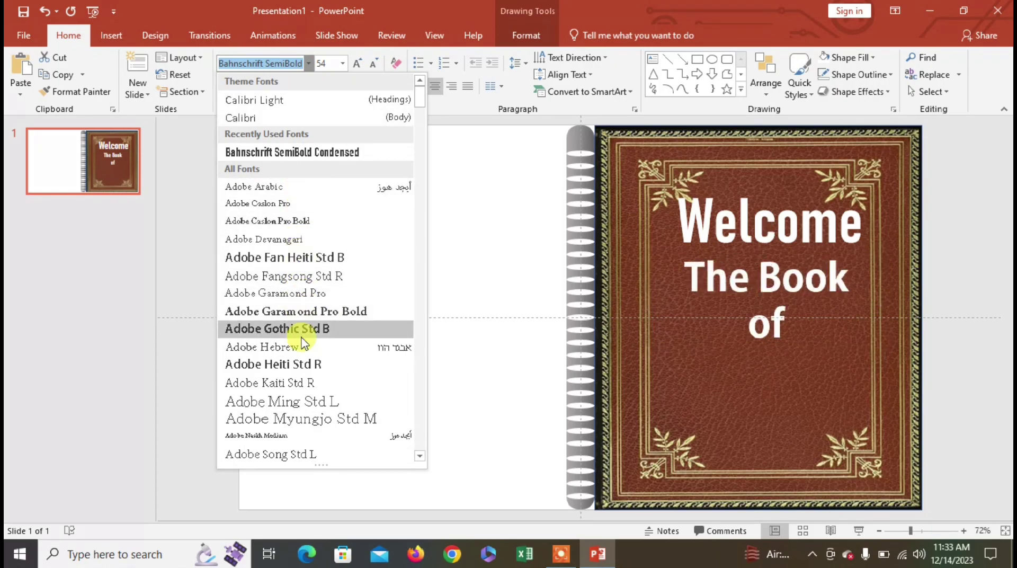
pyautogui.click(316, 311)
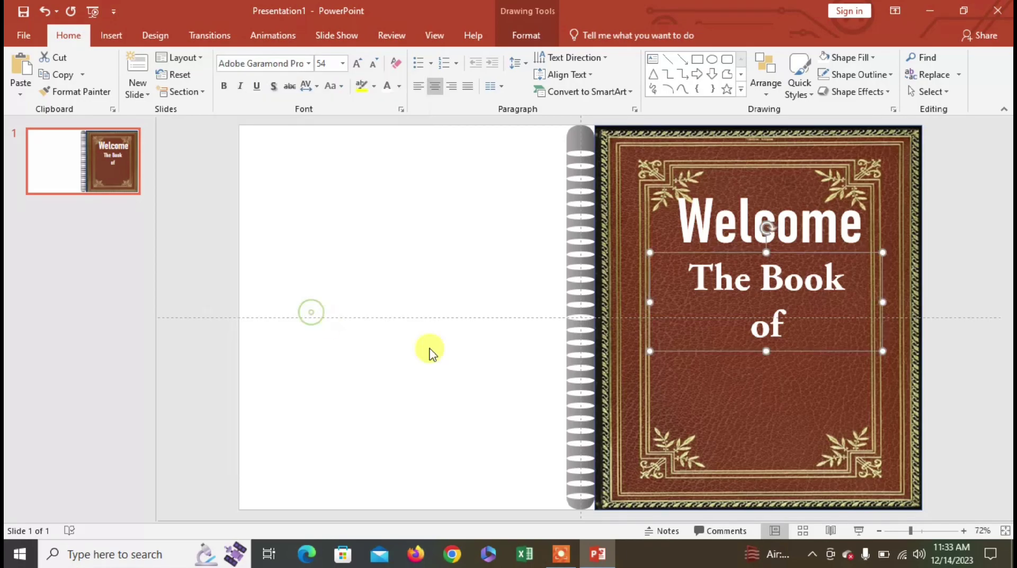
pyautogui.click(677, 387)
pyautogui.click(729, 282)
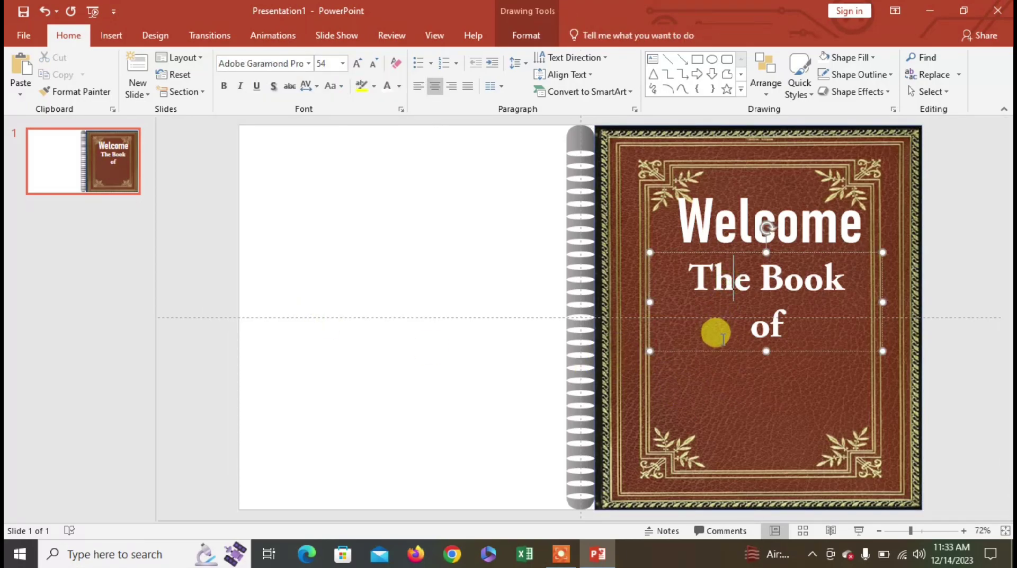
# - Duplicate the text box below 'of' and replace its text with 'Freedom' and 'Fighter' on two lines
pyautogui.moveTo(723, 351); pyautogui.dragTo(720, 445)
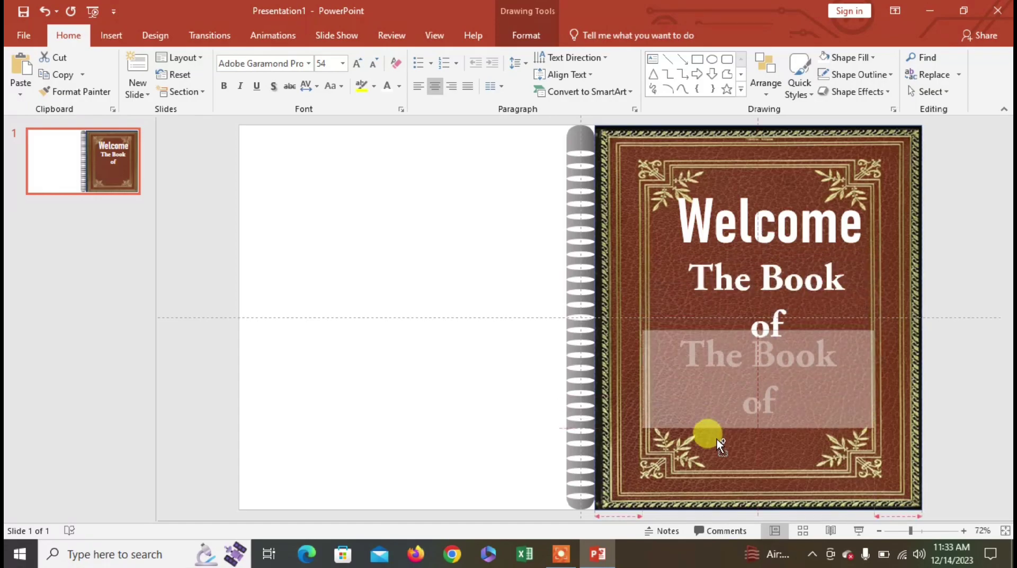
pyautogui.click(793, 409)
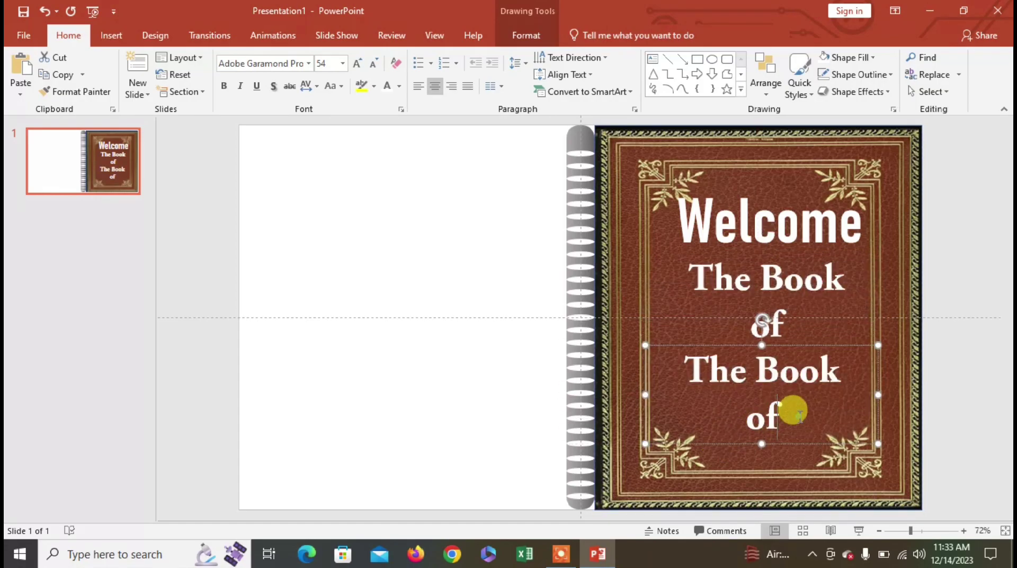
pyautogui.press('BackSpace')
pyautogui.press('BackSpace')
pyautogui.press('BackSpace')
pyautogui.press('BackSpace')
pyautogui.press('BackSpace')
pyautogui.press('BackSpace')
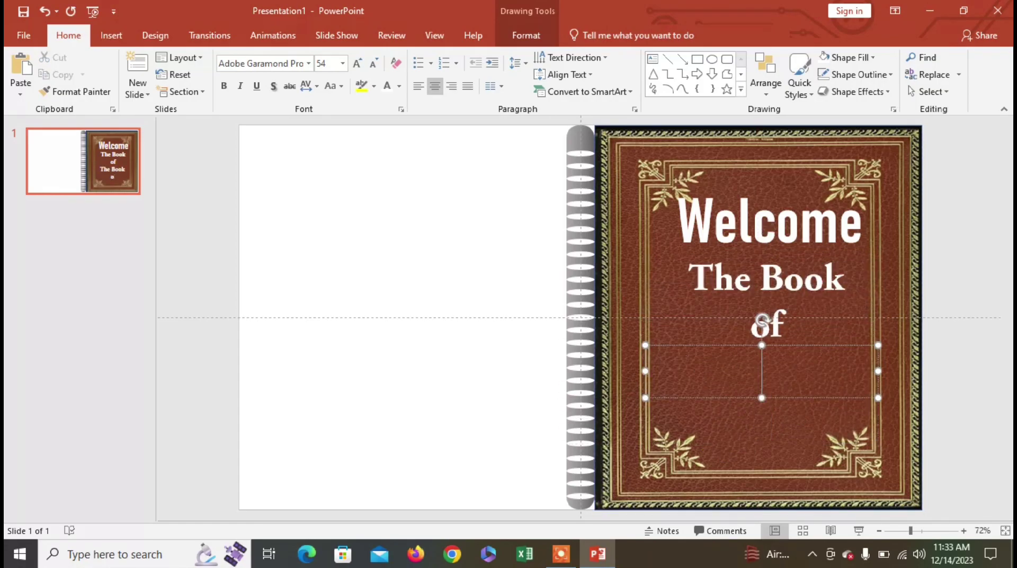
pyautogui.write('Free')
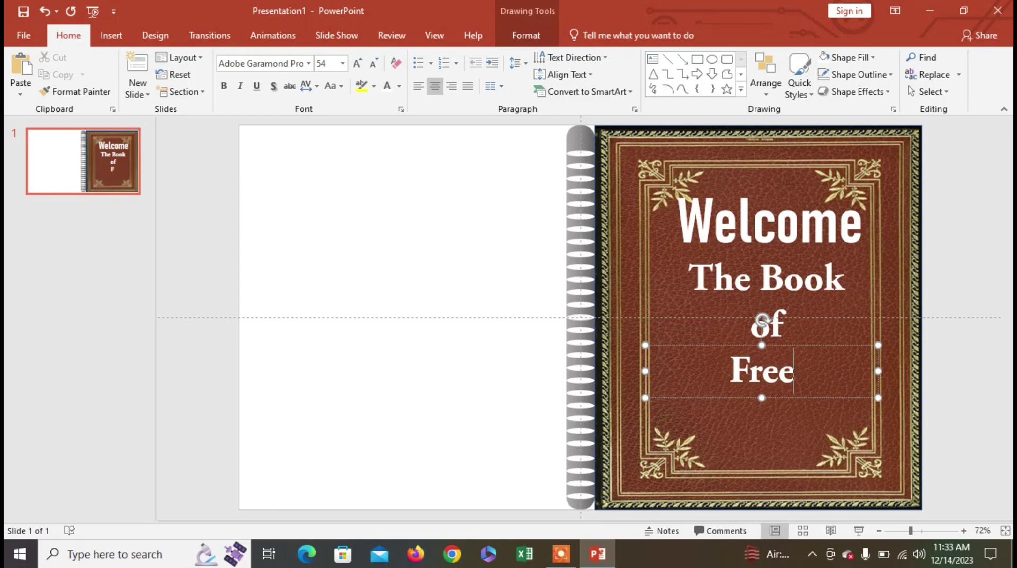
pyautogui.write('dom')
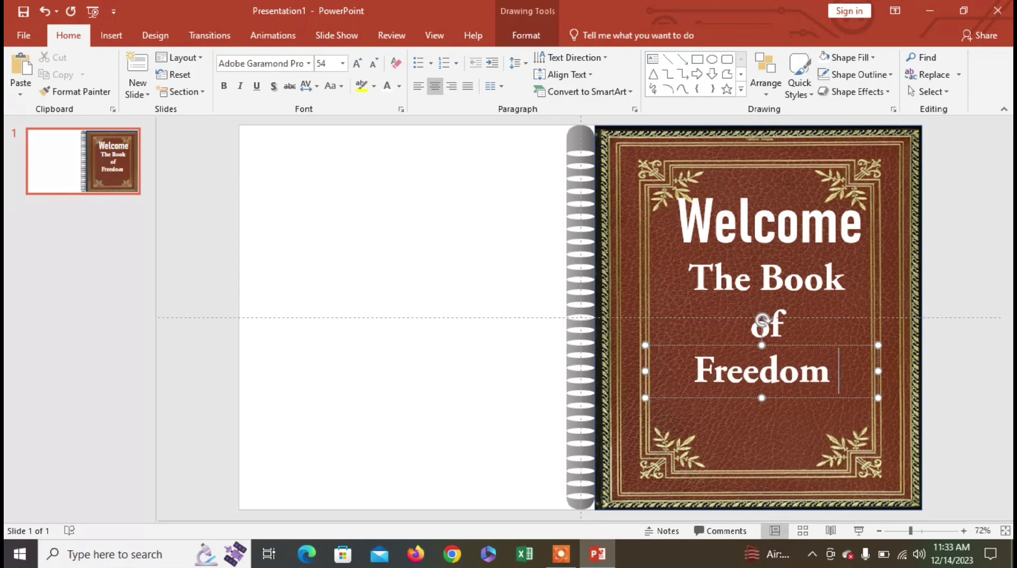
pyautogui.press('Return')
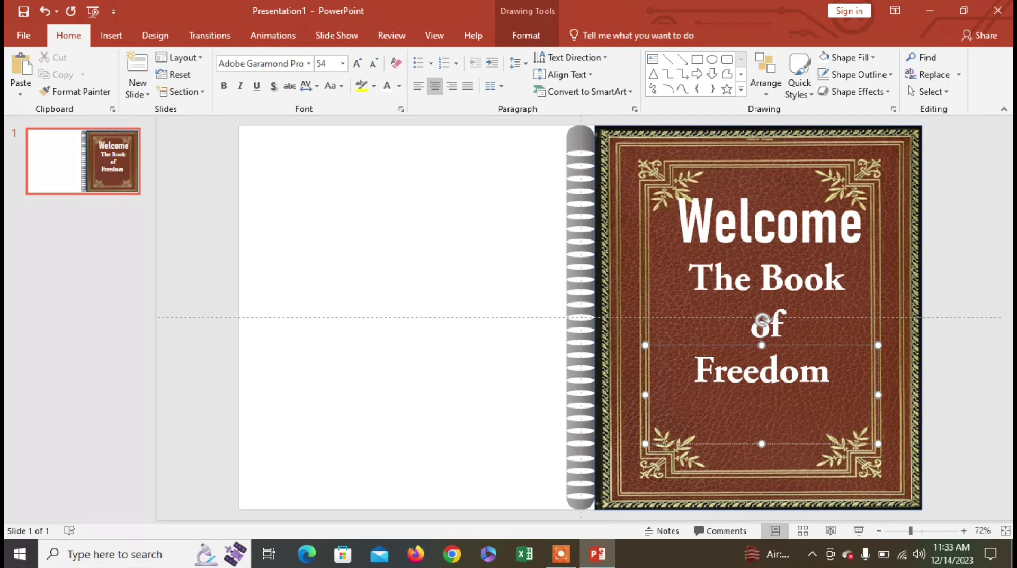
pyautogui.write('Fighter')
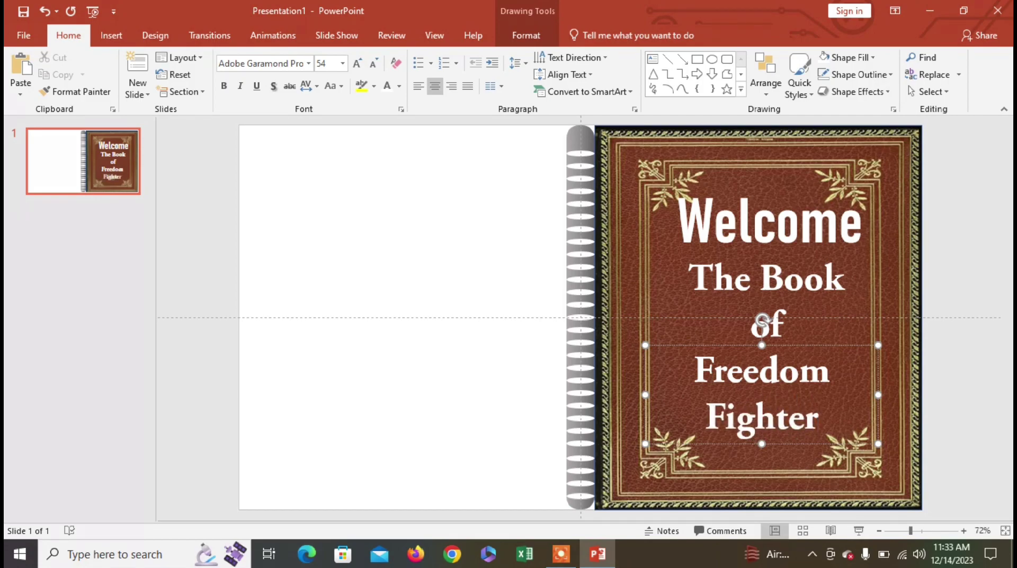
# - Widen the Freedom Fighter text box on both sides
pyautogui.click(641, 394)
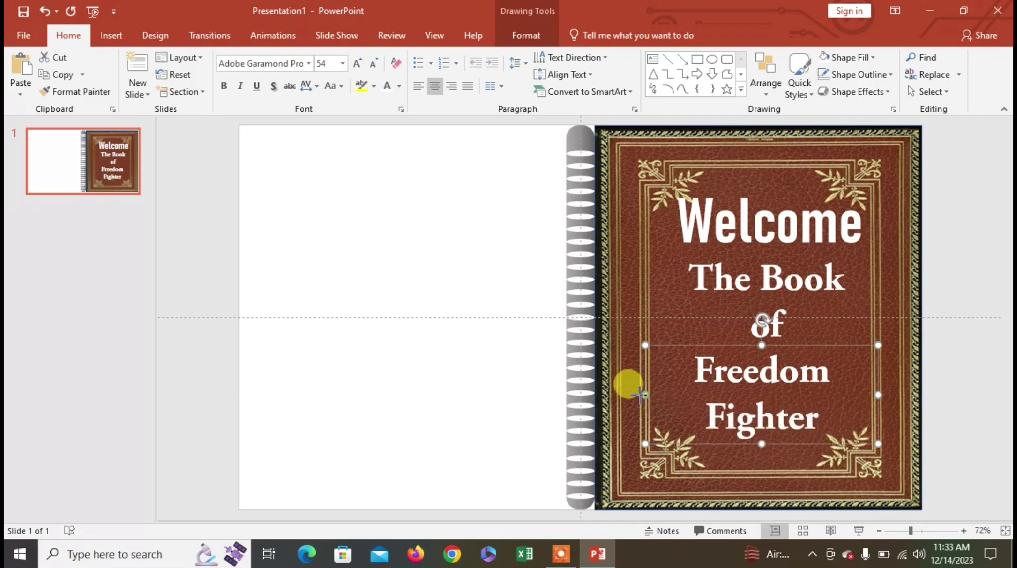
pyautogui.moveTo(641, 394); pyautogui.dragTo(629, 395)
pyautogui.moveTo(878, 395); pyautogui.dragTo(891, 396)
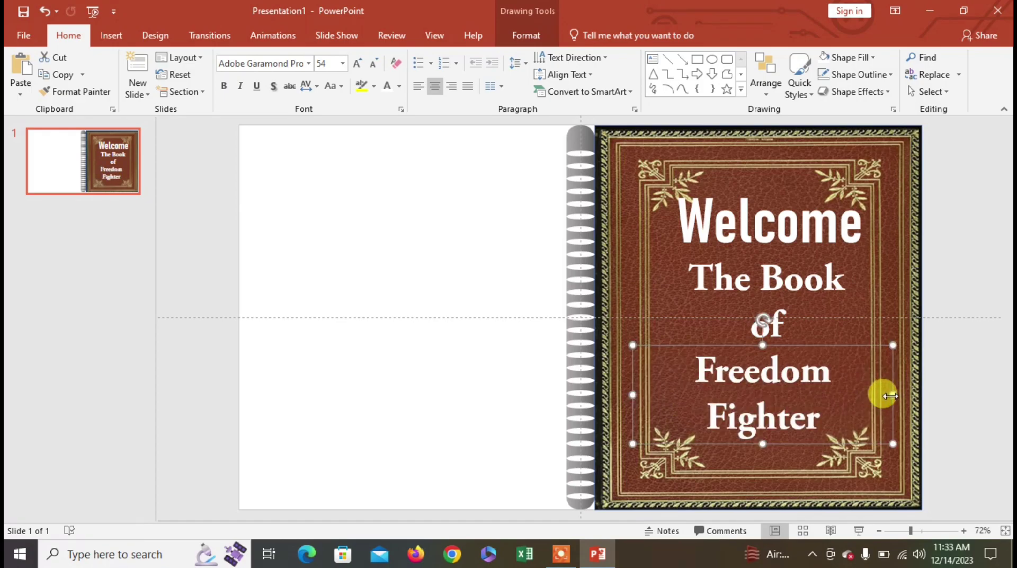
# - Set the Freedom Fighter text in Brush Script Std
pyautogui.click(309, 64)
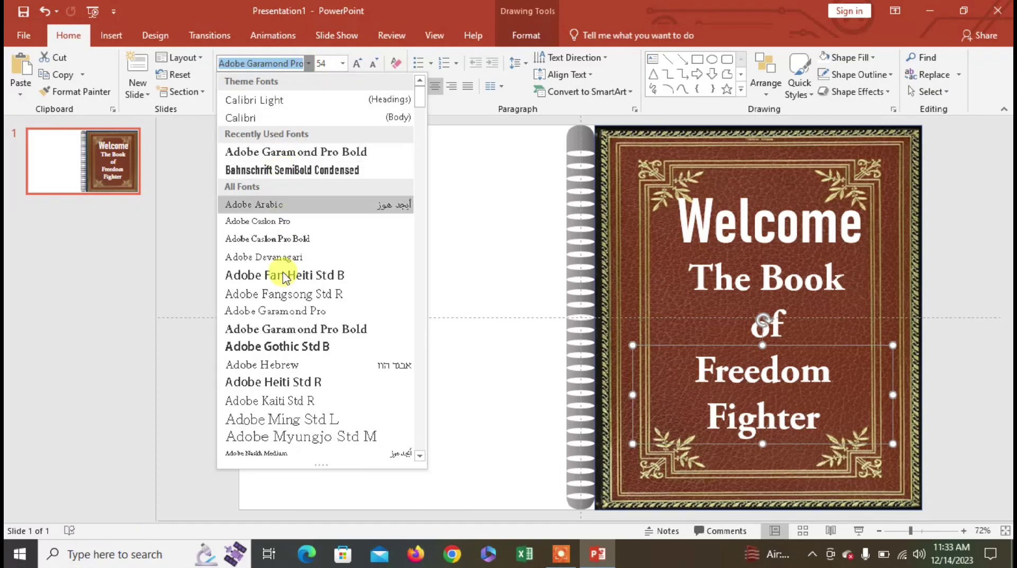
pyautogui.scroll(-5, 291, 371)
pyautogui.scroll(-6, 297, 408)
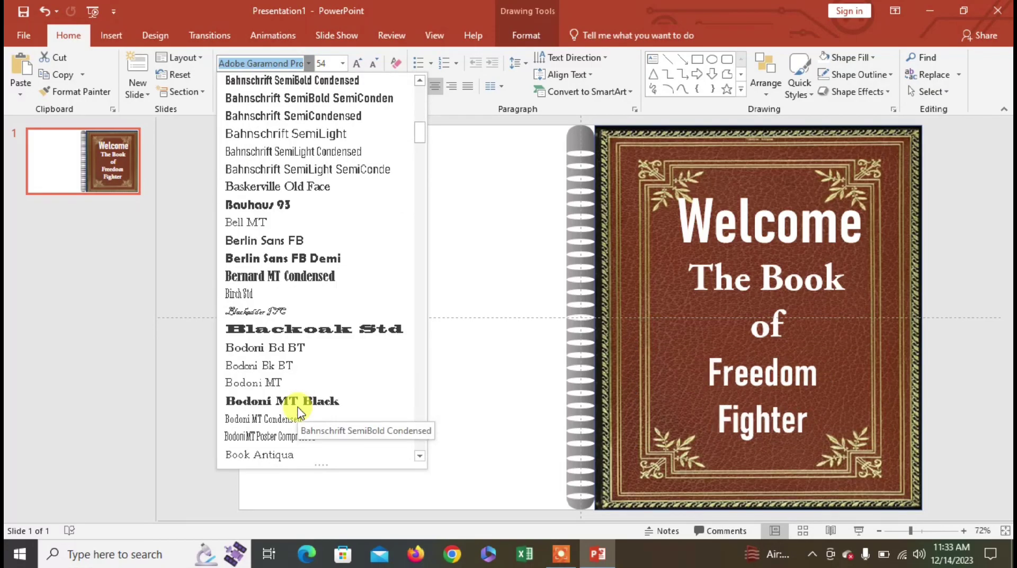
pyautogui.scroll(-5, 294, 400)
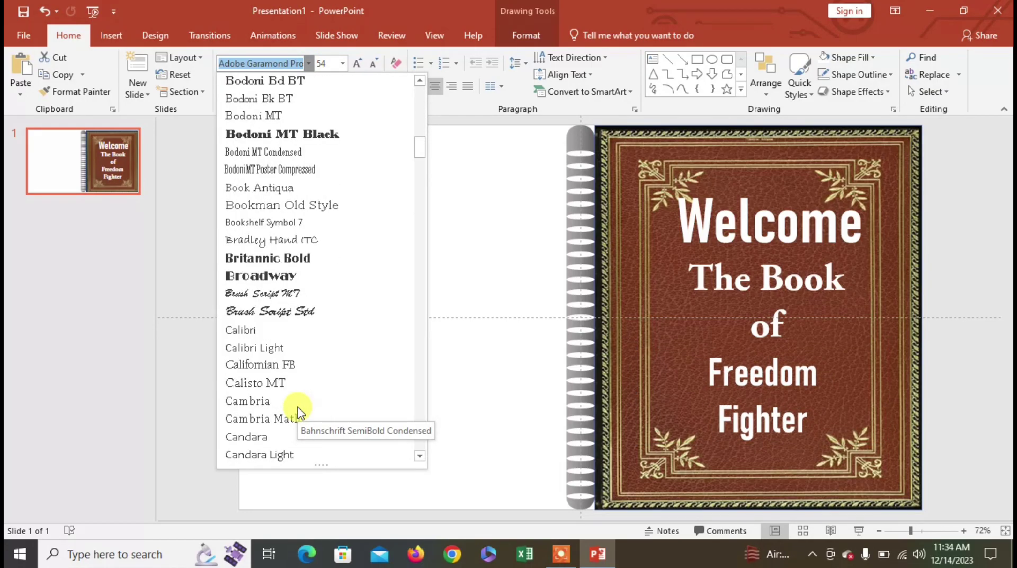
pyautogui.click(321, 307)
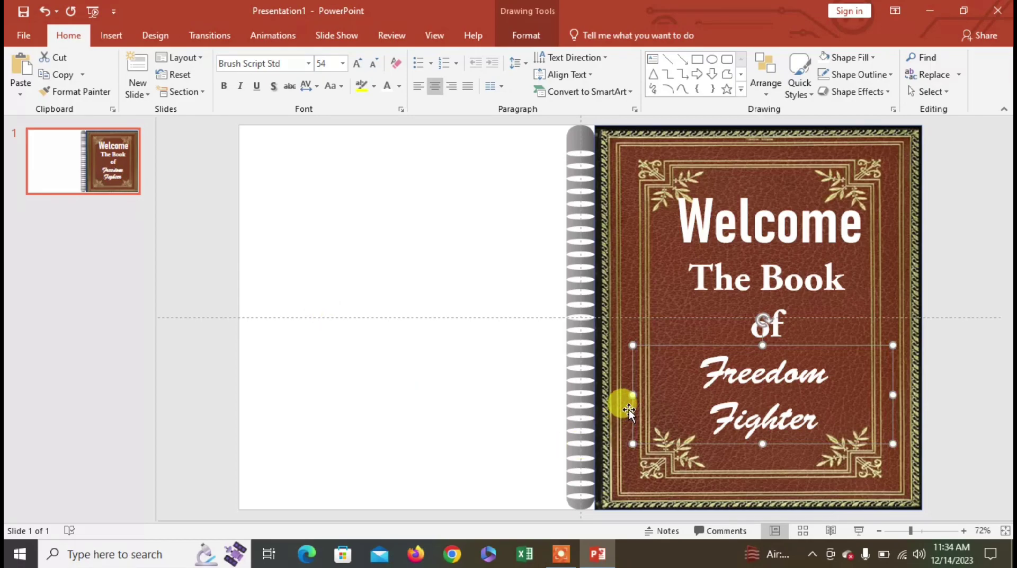
# - Resize the Freedom Fighter text to 66 pt and reselect its box
pyautogui.hotkey('ctrl', 'shift', '>')
pyautogui.hotkey('ctrl', 'shift', '>')
pyautogui.hotkey('ctrl', 'shift', '>')
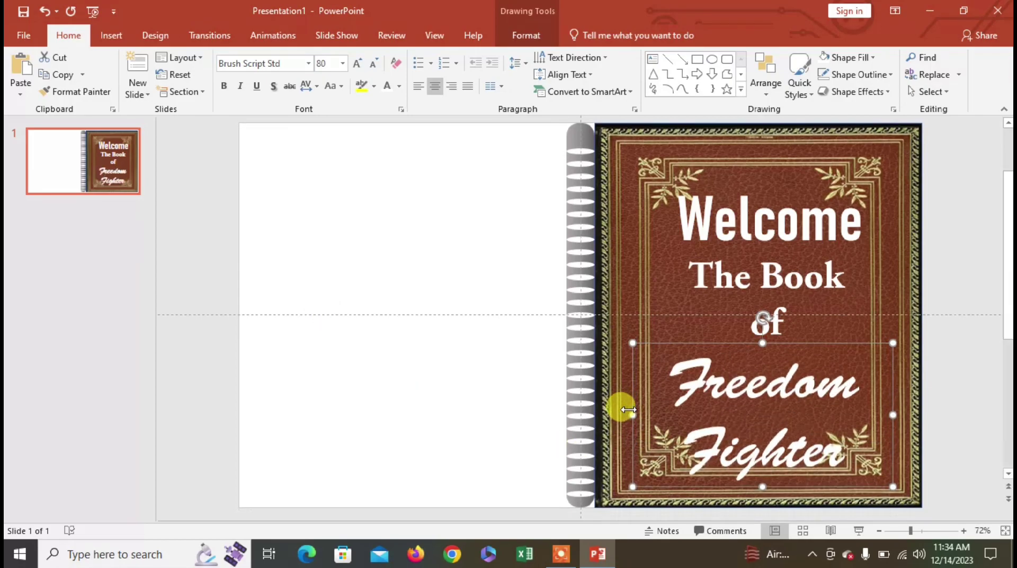
pyautogui.hotkey('ctrl', 'shift', '>')
pyautogui.press('ctrl+shift+less')
pyautogui.press('ctrl+shift+less')
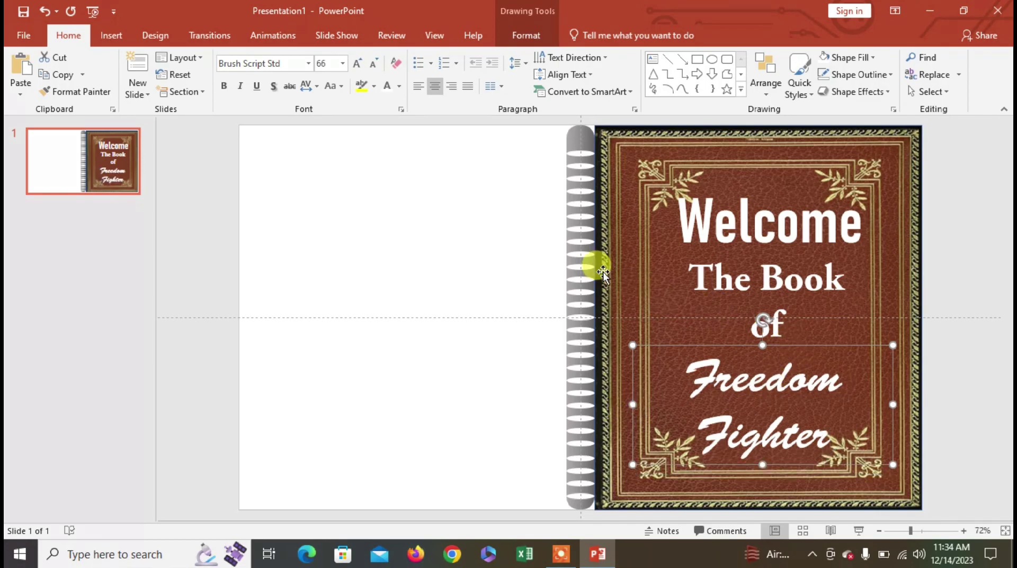
pyautogui.click(492, 283)
pyautogui.click(767, 373)
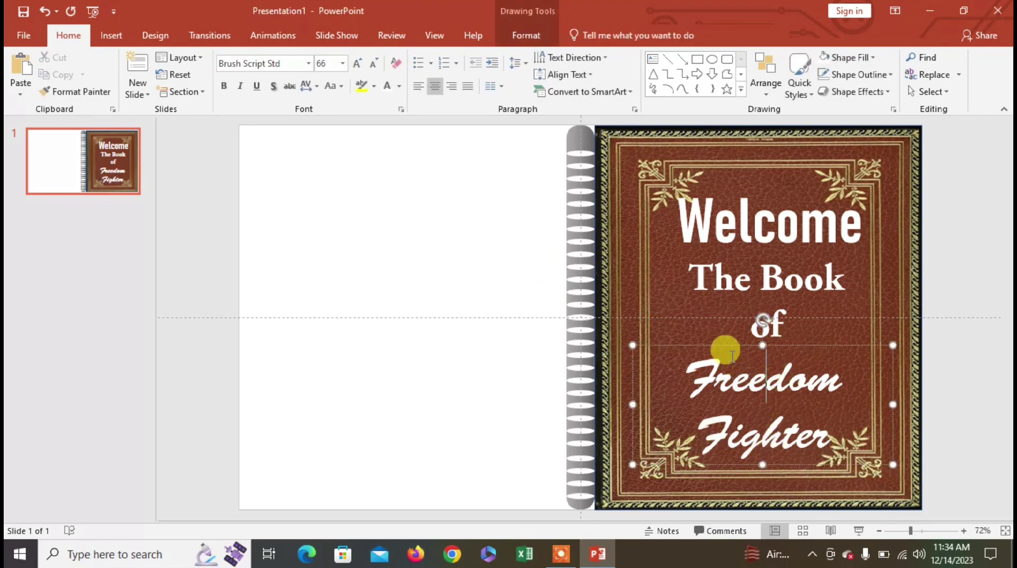
pyautogui.click(727, 343)
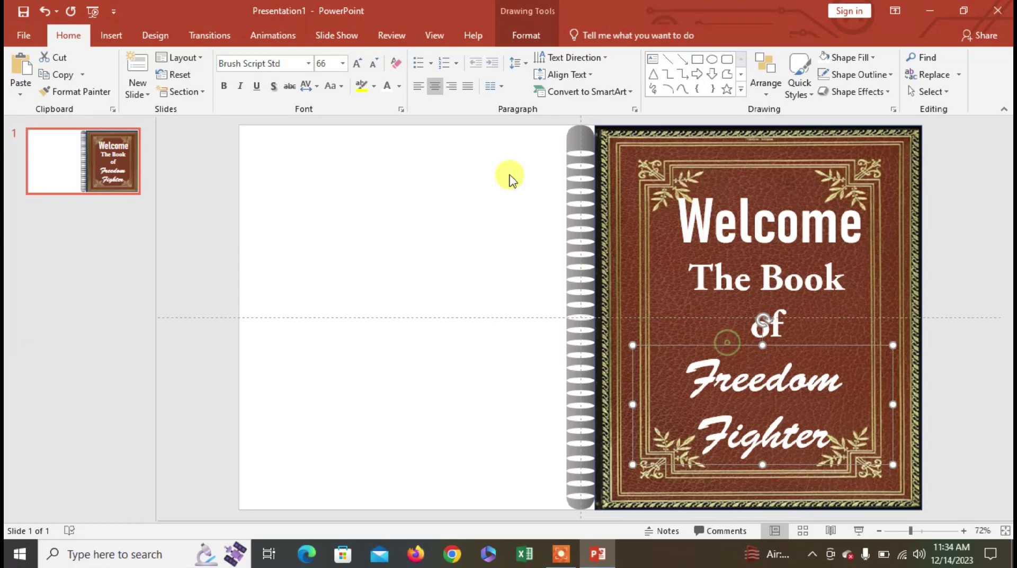
# - Color 'Freedom Fighter' Yellow and 'The Book of' a light orange theme tint
pyautogui.click(400, 89)
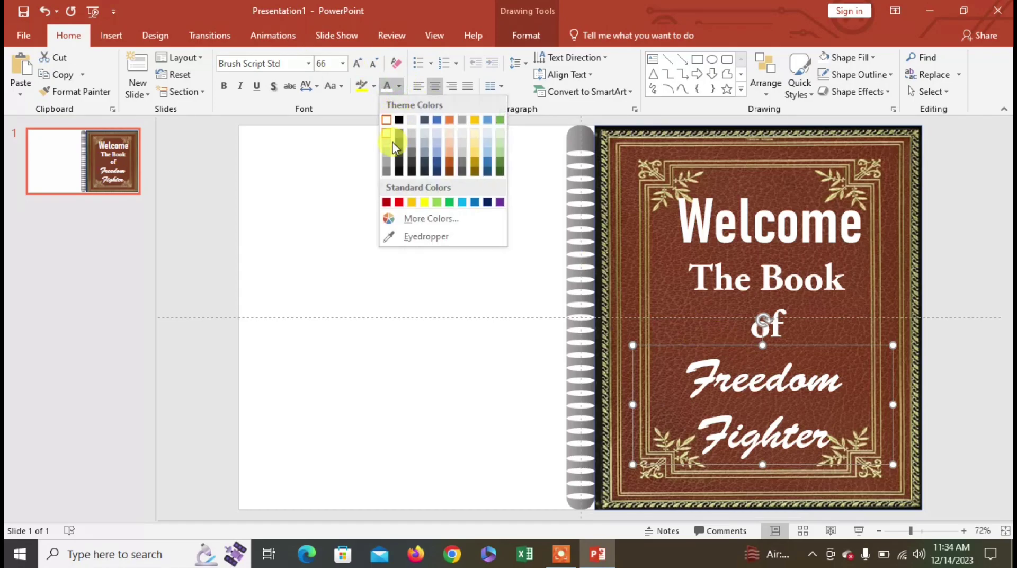
pyautogui.click(425, 201)
pyautogui.click(804, 281)
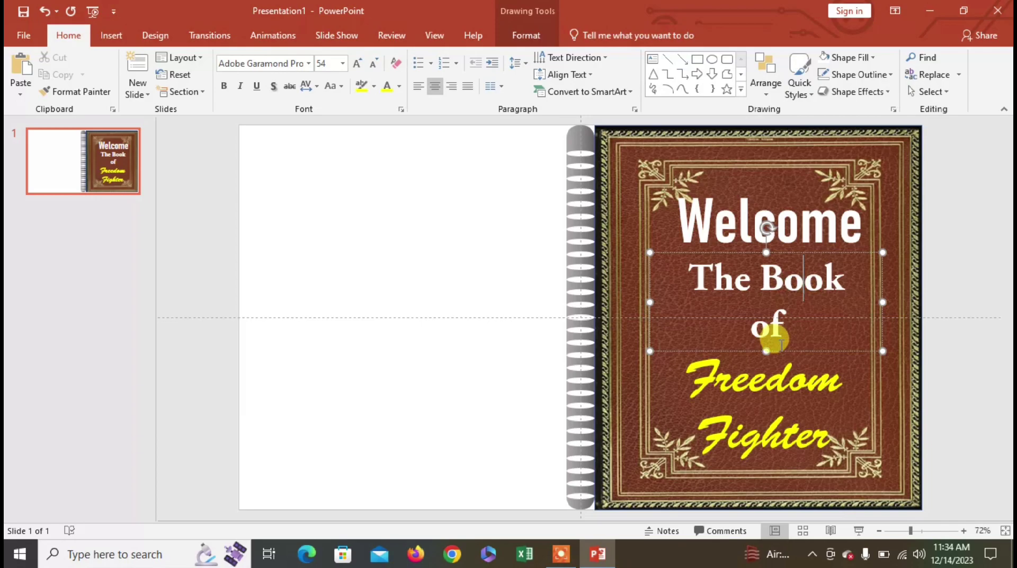
pyautogui.click(792, 351)
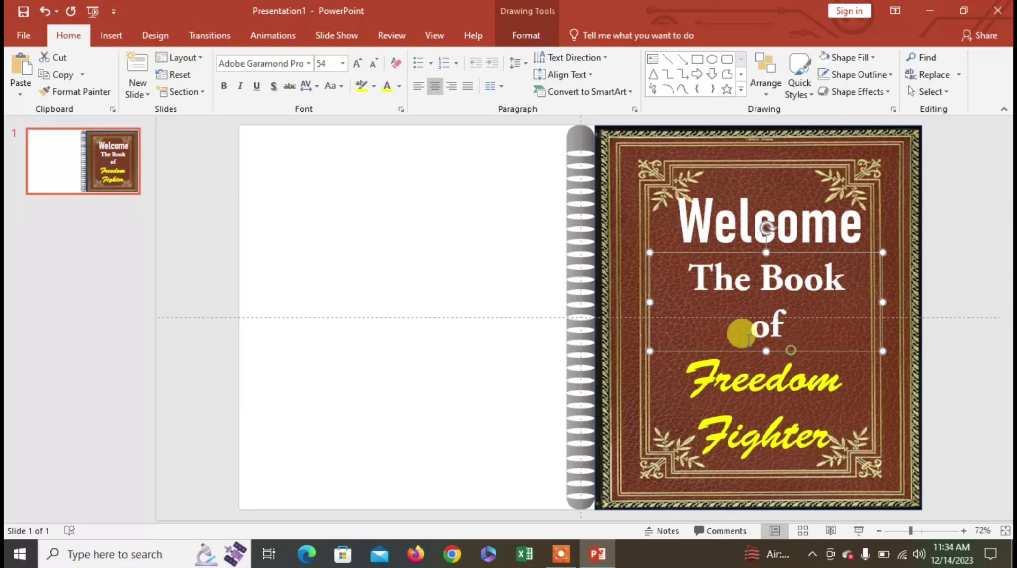
pyautogui.click(400, 87)
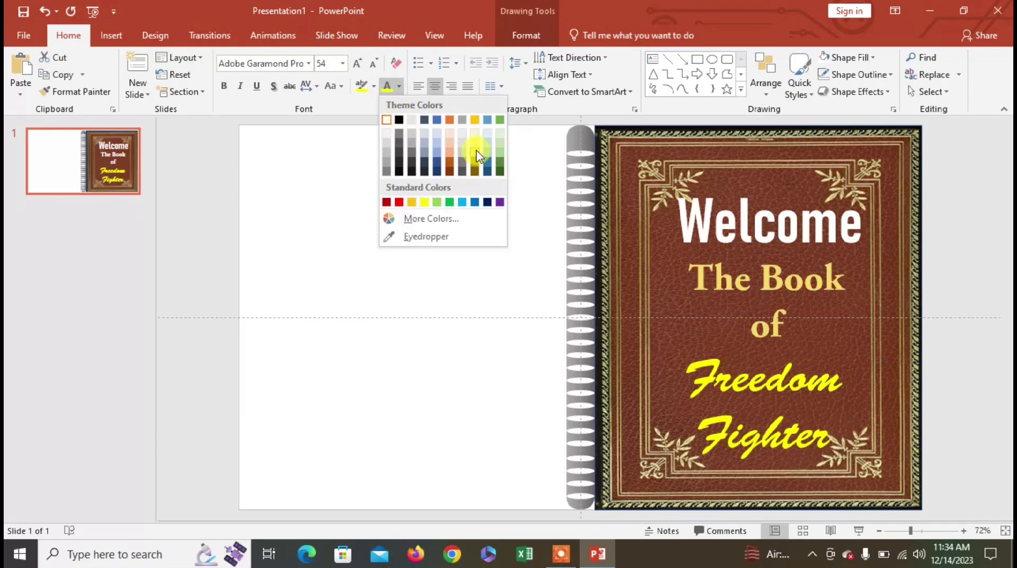
pyautogui.click(451, 145)
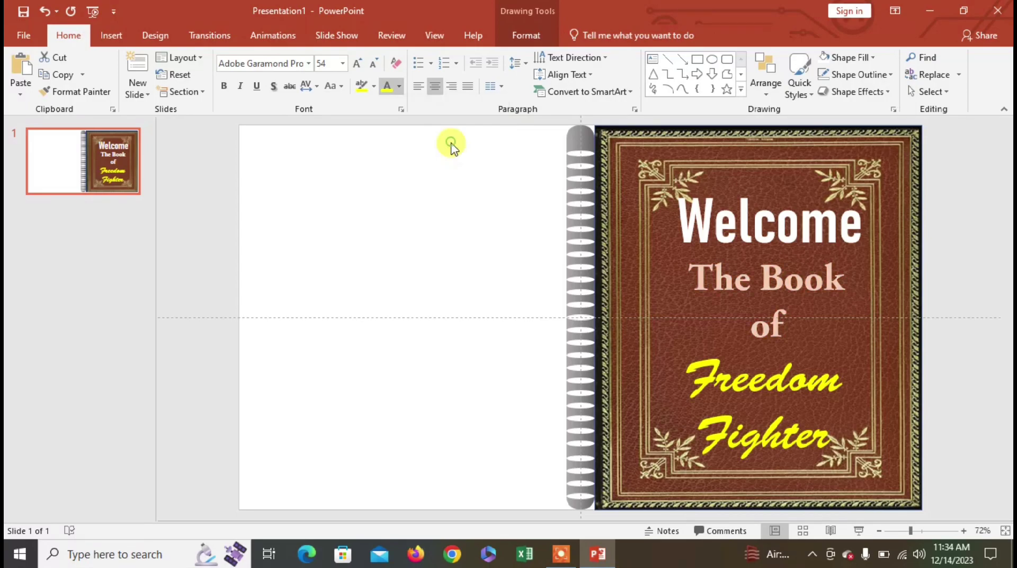
pyautogui.click(523, 303)
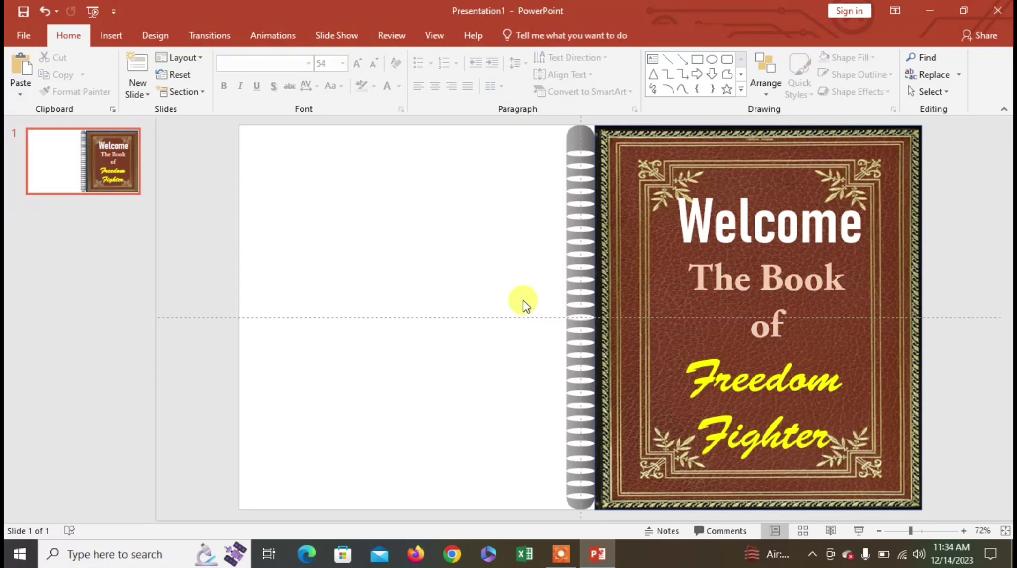
# - Widen the cover picture slightly toward the spiral, then duplicate slide 1 with Ctrl+D
pyautogui.click(595, 313)
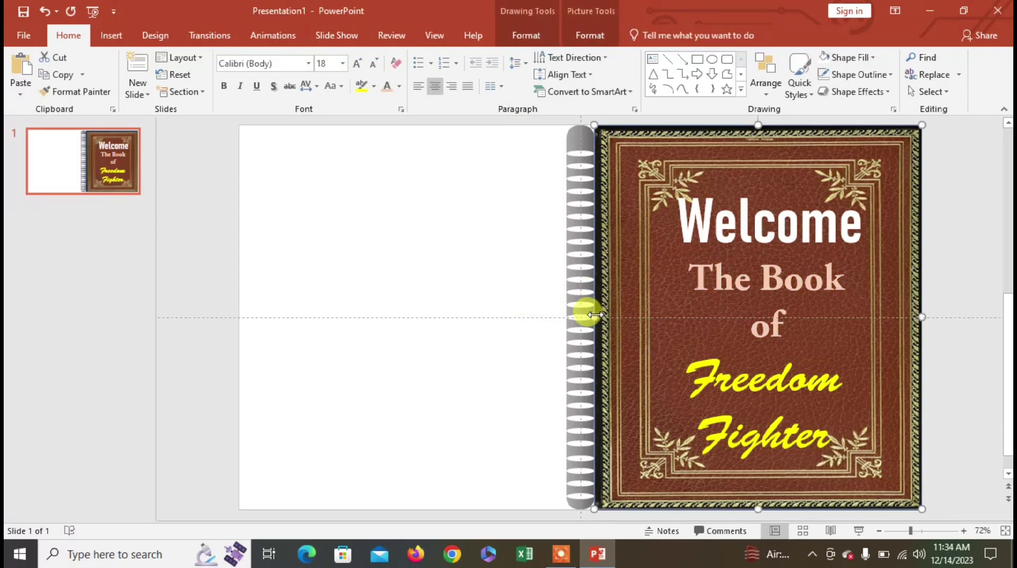
pyautogui.moveTo(595, 315); pyautogui.dragTo(589, 316)
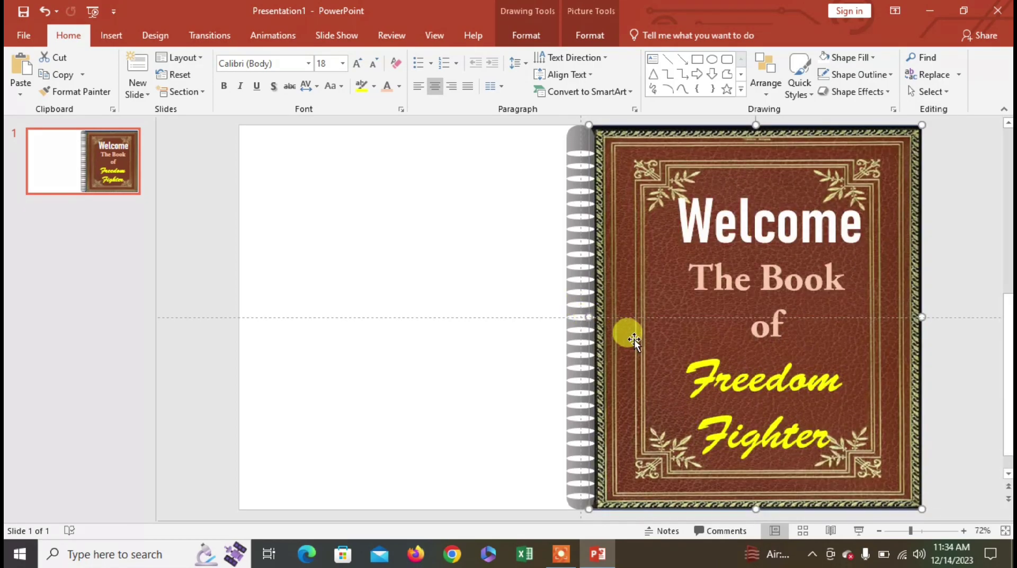
pyautogui.click(536, 275)
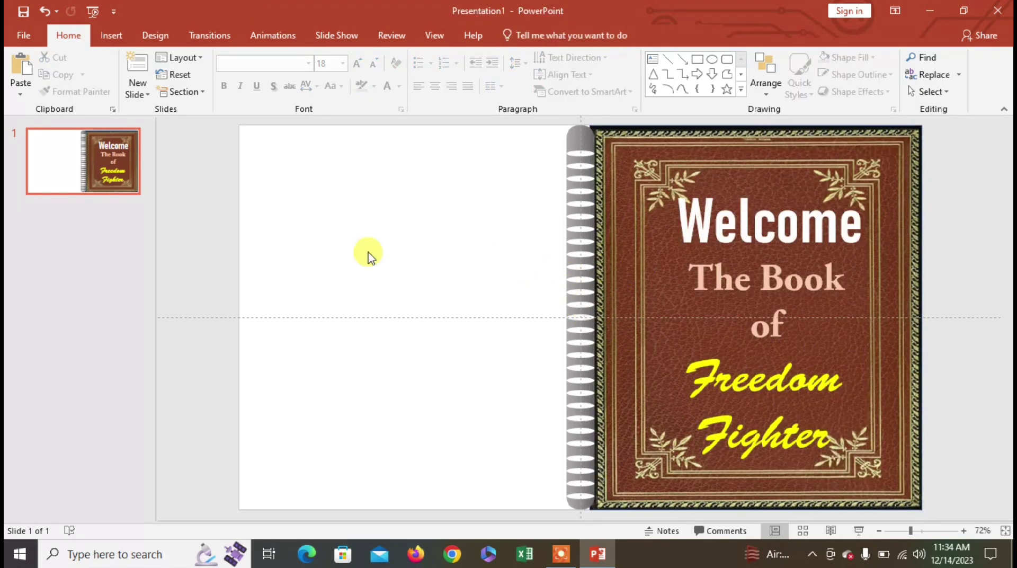
pyautogui.click(48, 168)
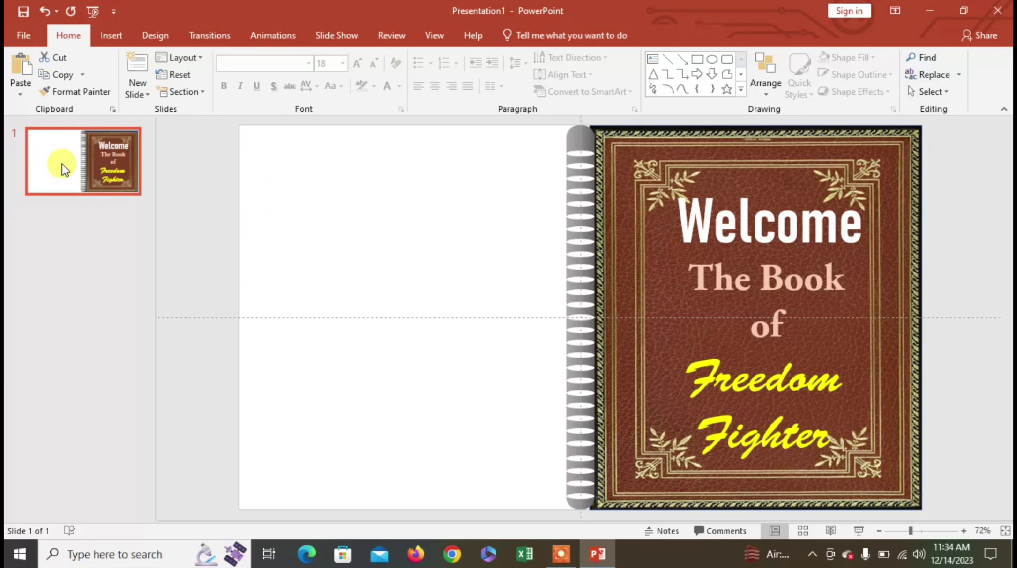
pyautogui.hotkey('ctrl', 'd')
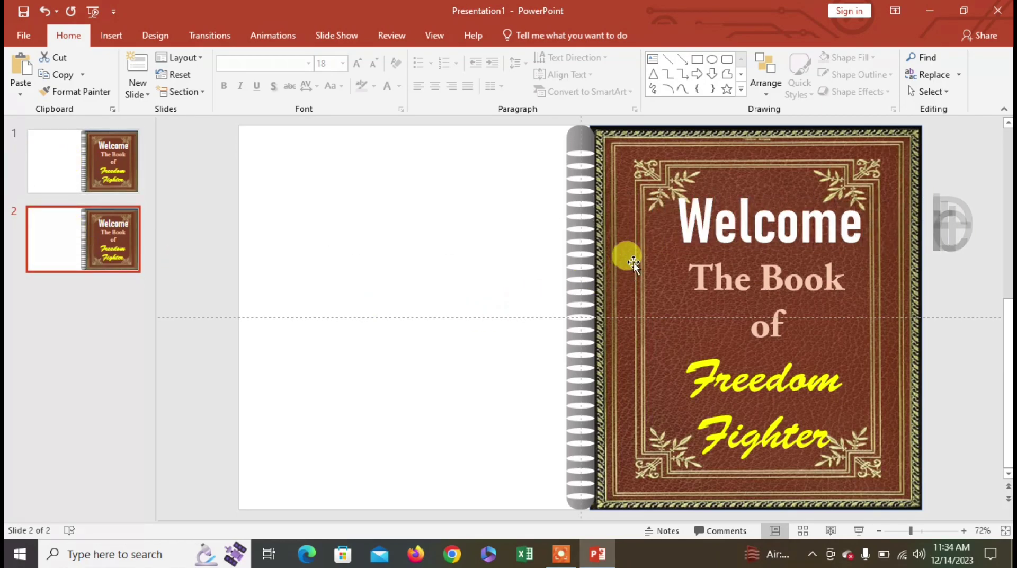
# - Delete The Book of, Welcome and Freedom Fighter text boxes from slide 2
pyautogui.click(641, 195)
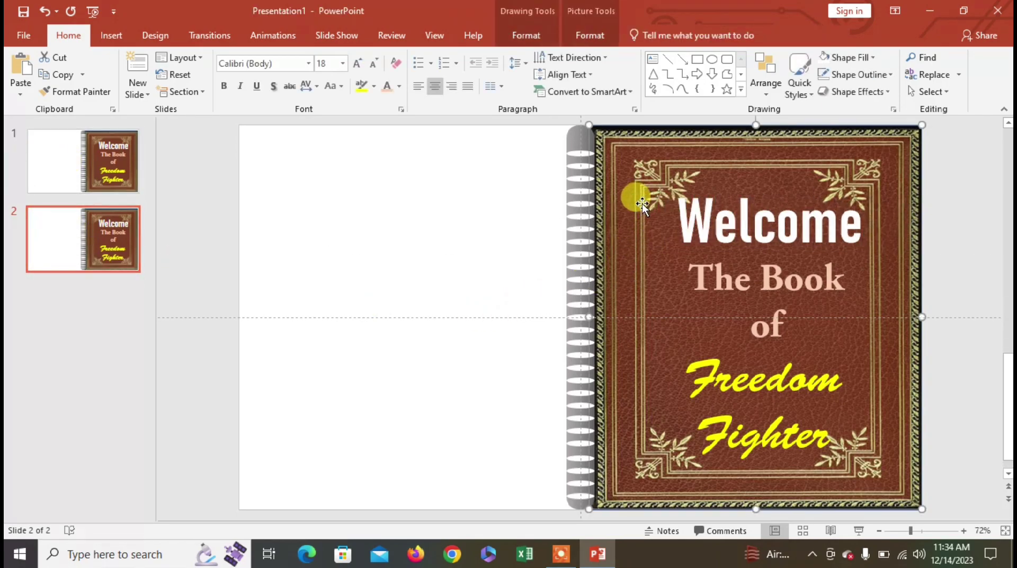
pyautogui.click(713, 220)
pyautogui.click(685, 255)
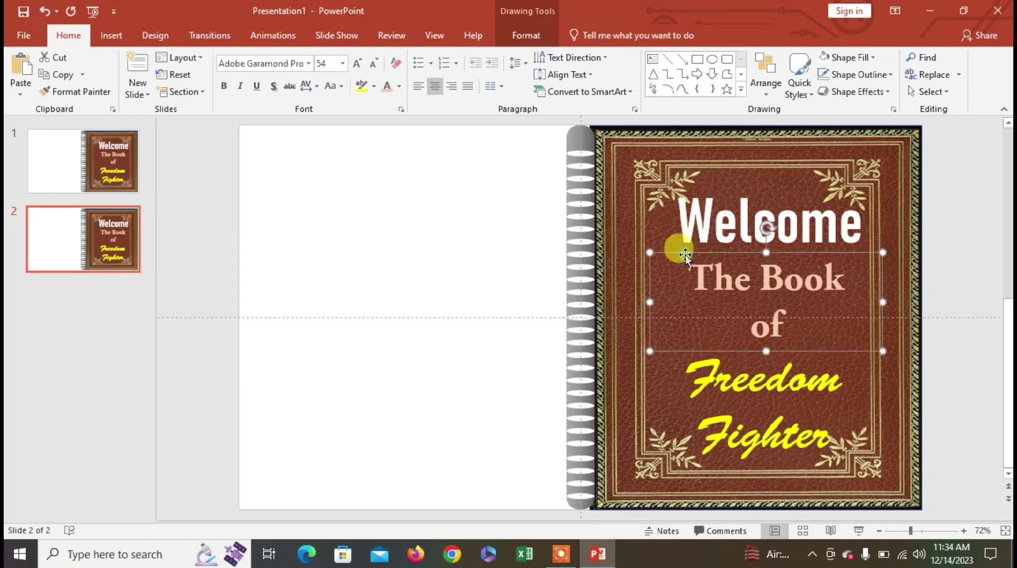
pyautogui.press('Delete')
pyautogui.click(708, 227)
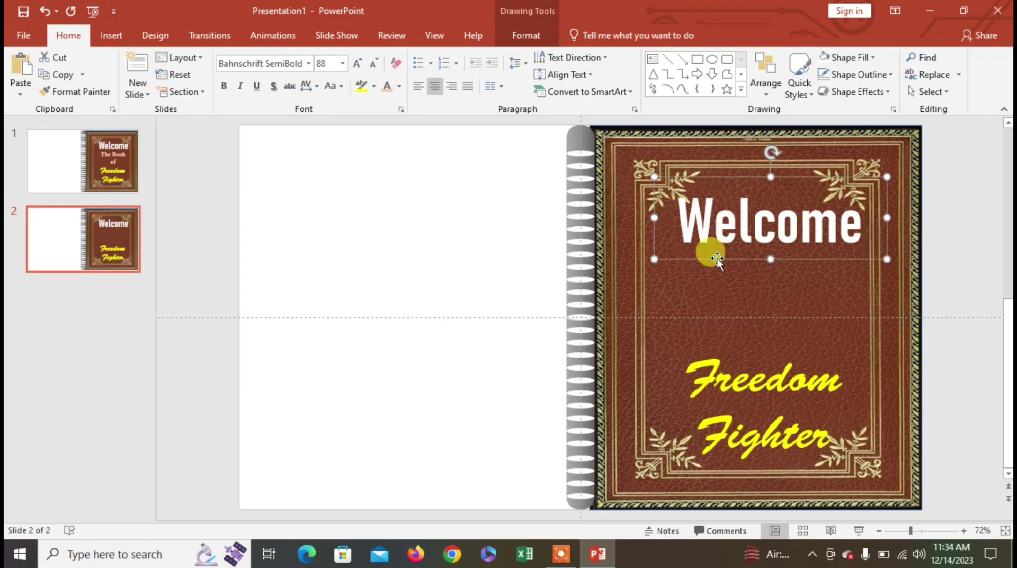
pyautogui.press('Delete')
pyautogui.click(737, 348)
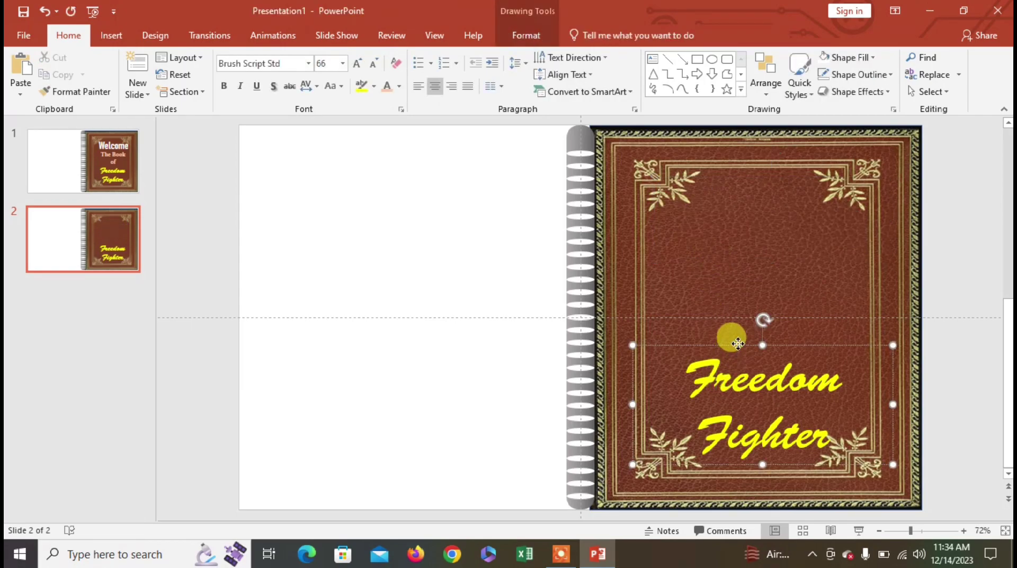
pyautogui.press('Delete')
pyautogui.click(741, 341)
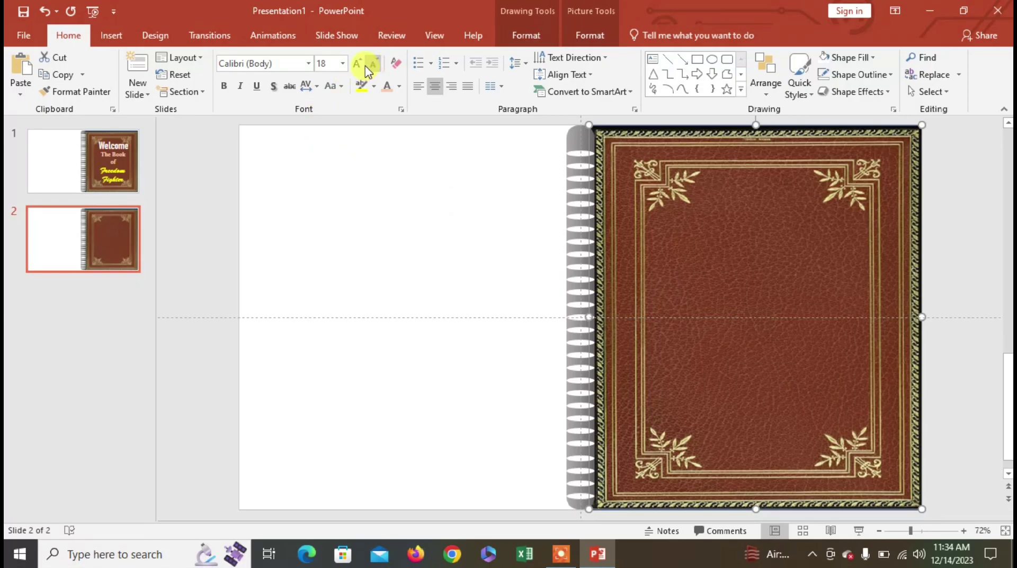
pyautogui.click(543, 37)
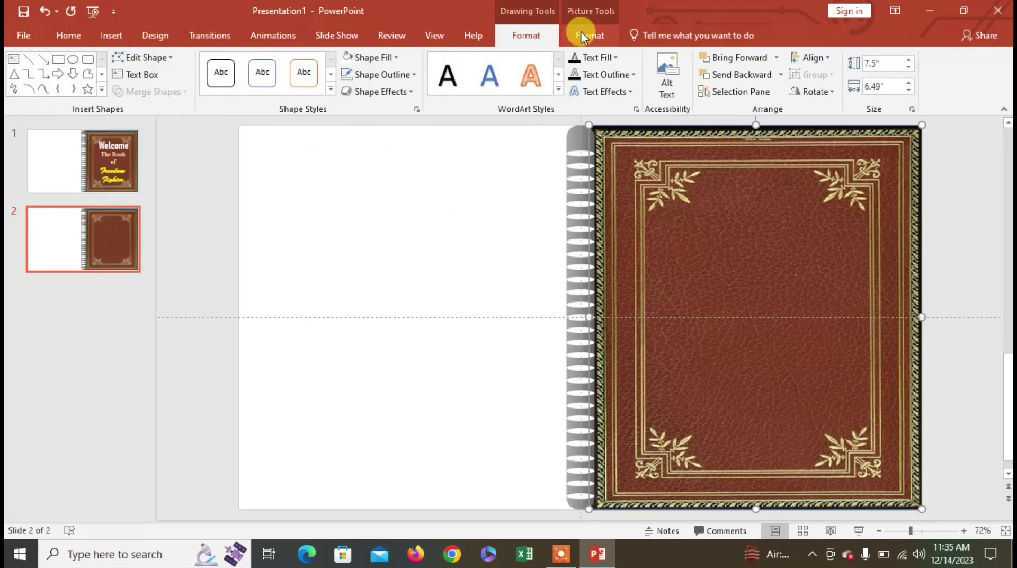
pyautogui.click(395, 59)
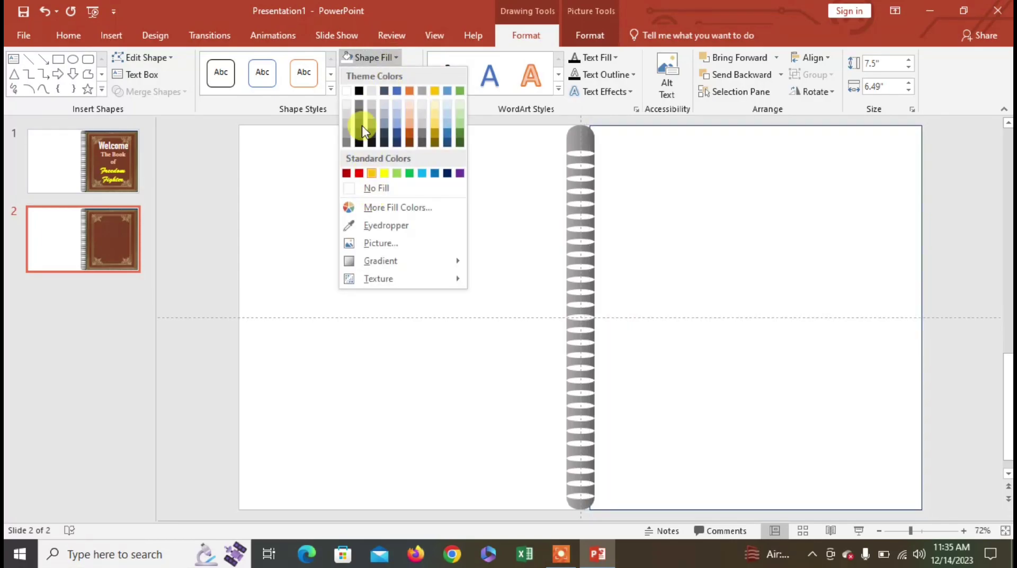
pyautogui.click(348, 93)
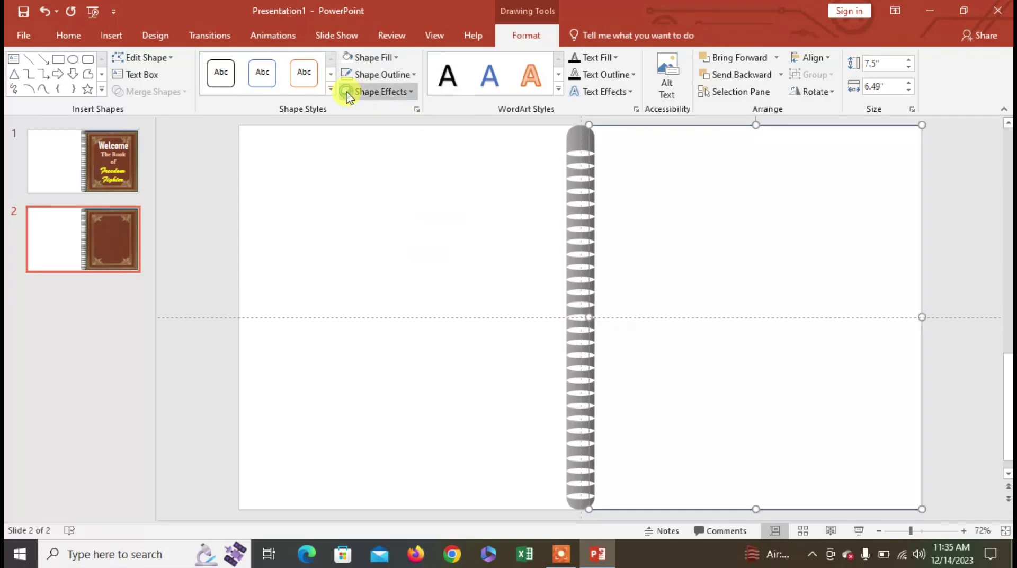
pyautogui.click(391, 55)
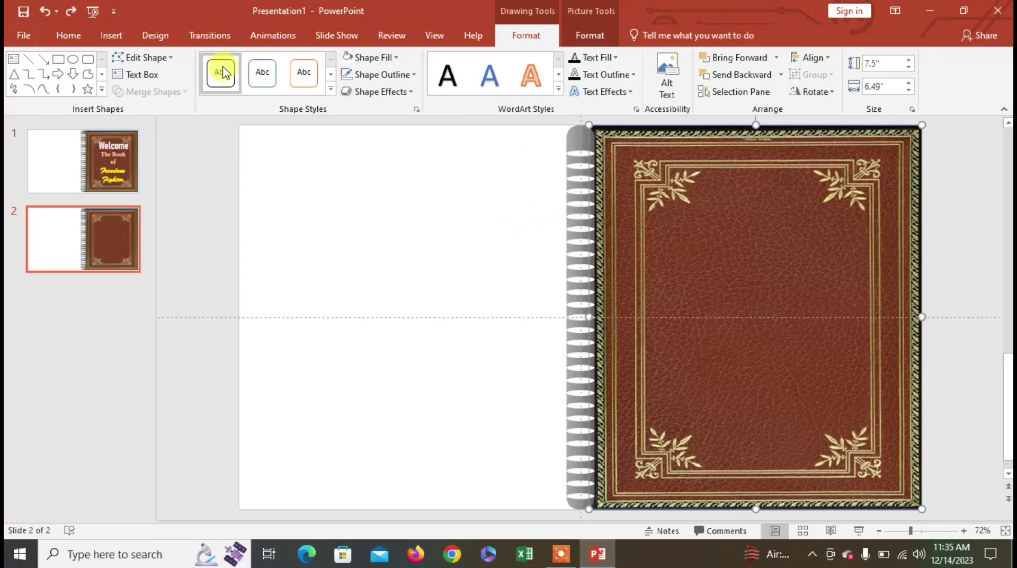
pyautogui.click(109, 37)
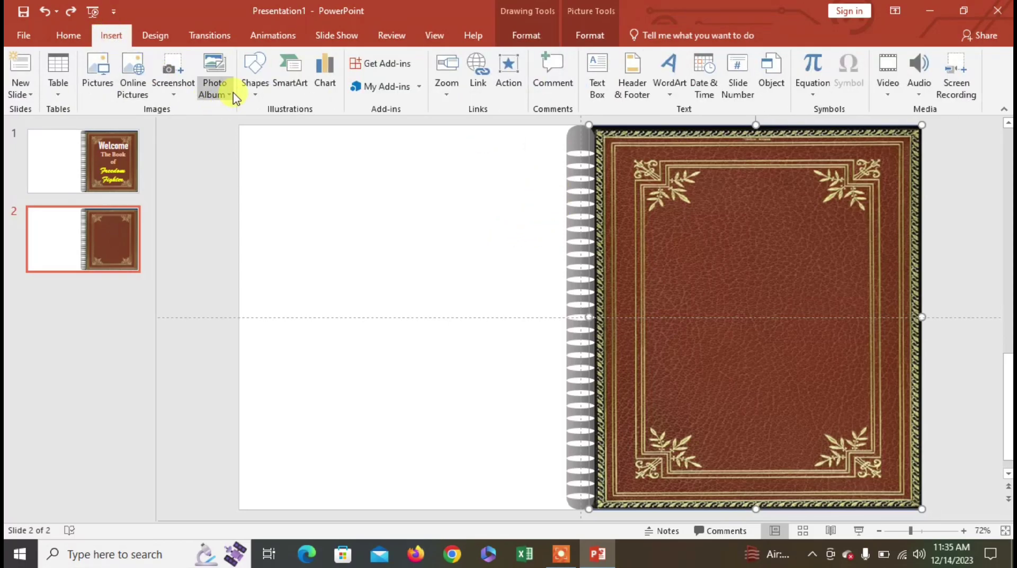
# - Draw a rectangle filling the inside of the leather frame and fill it white
pyautogui.click(257, 79)
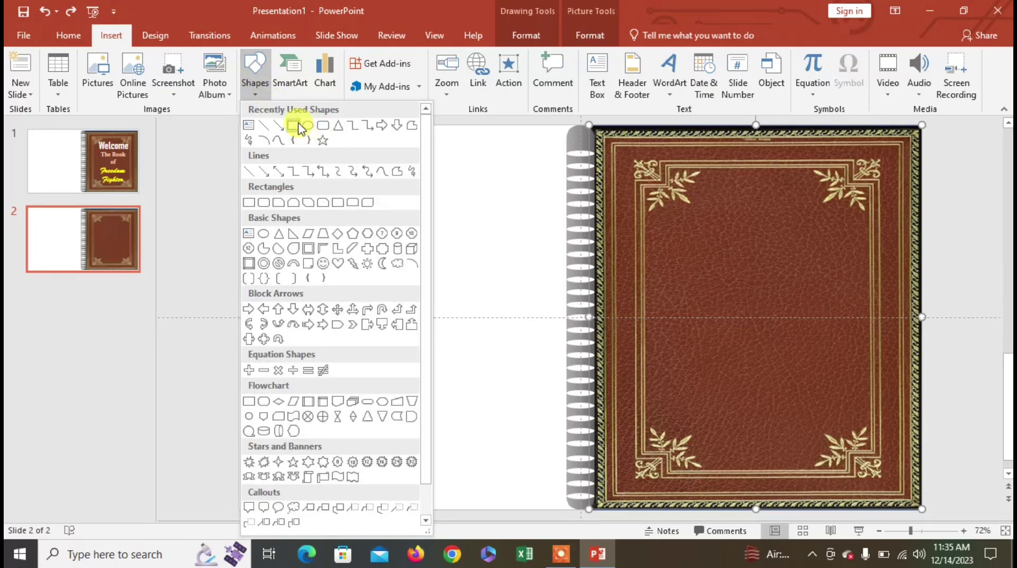
pyautogui.click(295, 125)
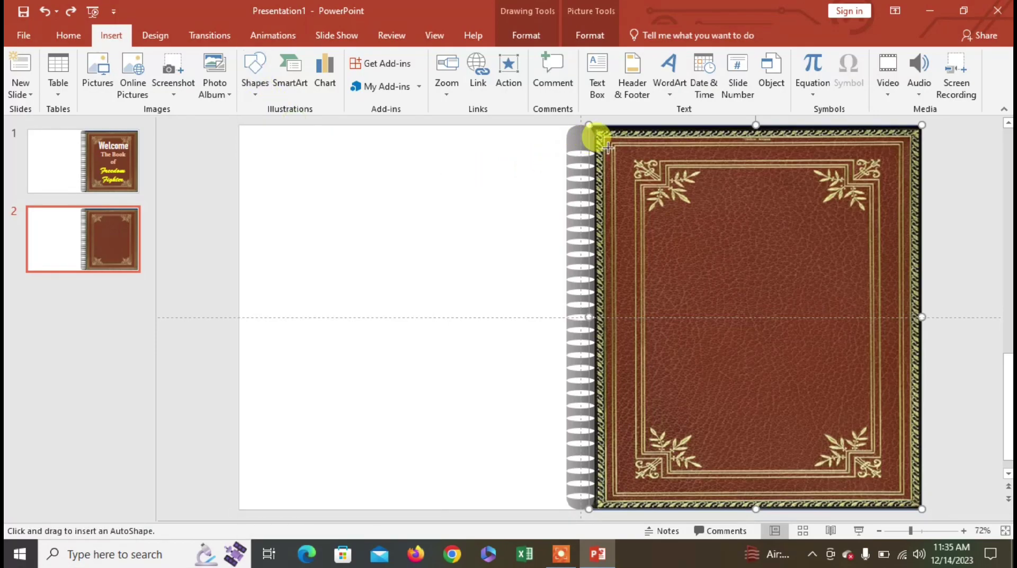
pyautogui.moveTo(612, 144); pyautogui.dragTo(894, 477)
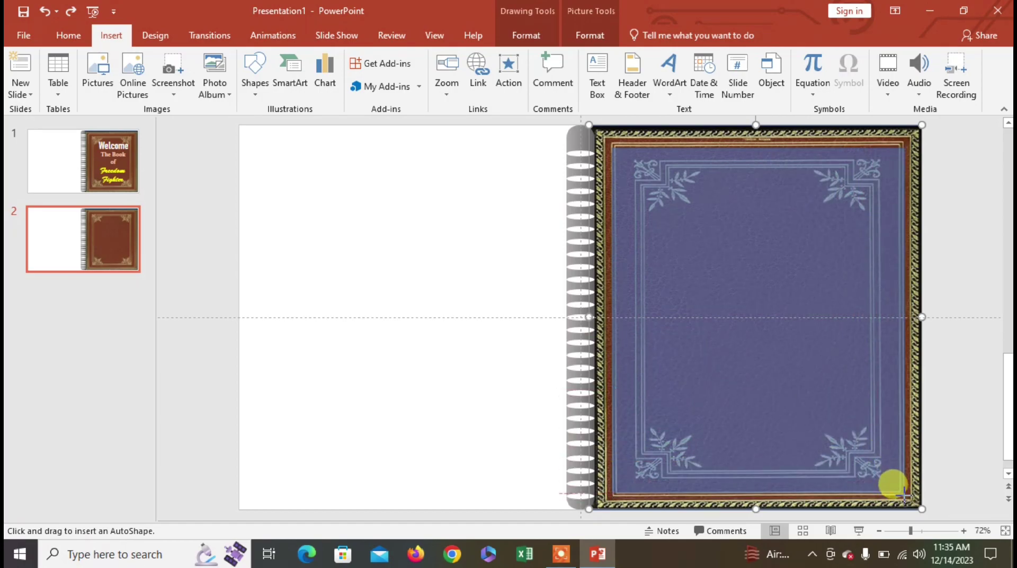
pyautogui.moveTo(896, 478); pyautogui.dragTo(906, 495)
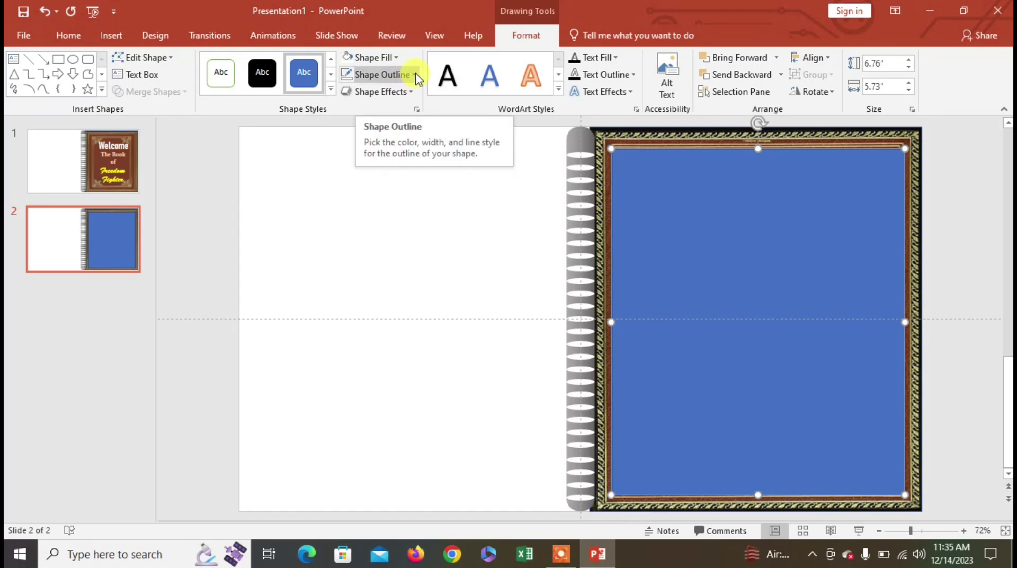
pyautogui.click(395, 58)
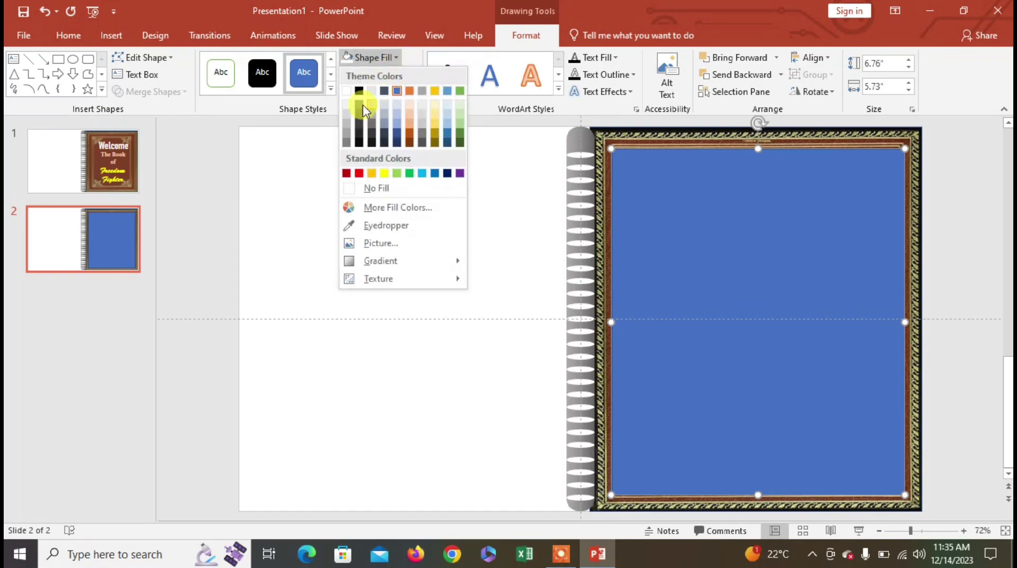
pyautogui.click(347, 91)
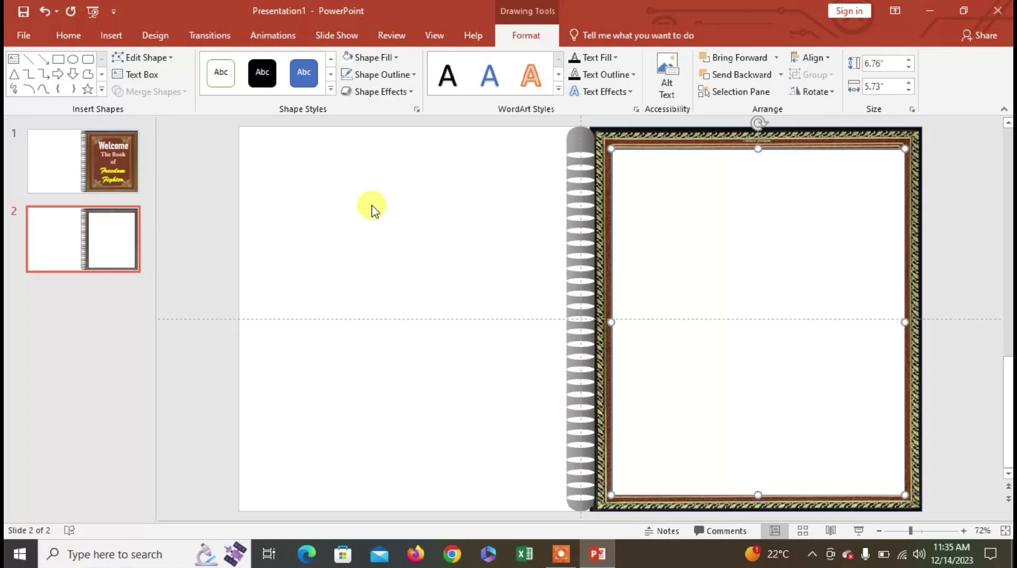
# - Nudge the white page rectangle slightly left and up
pyautogui.click(434, 214)
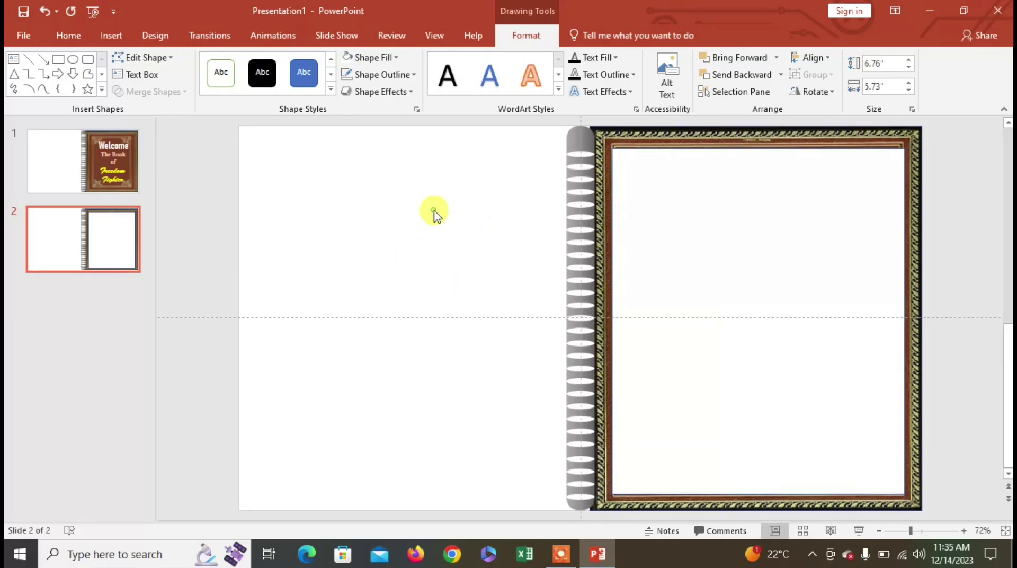
pyautogui.click(704, 194)
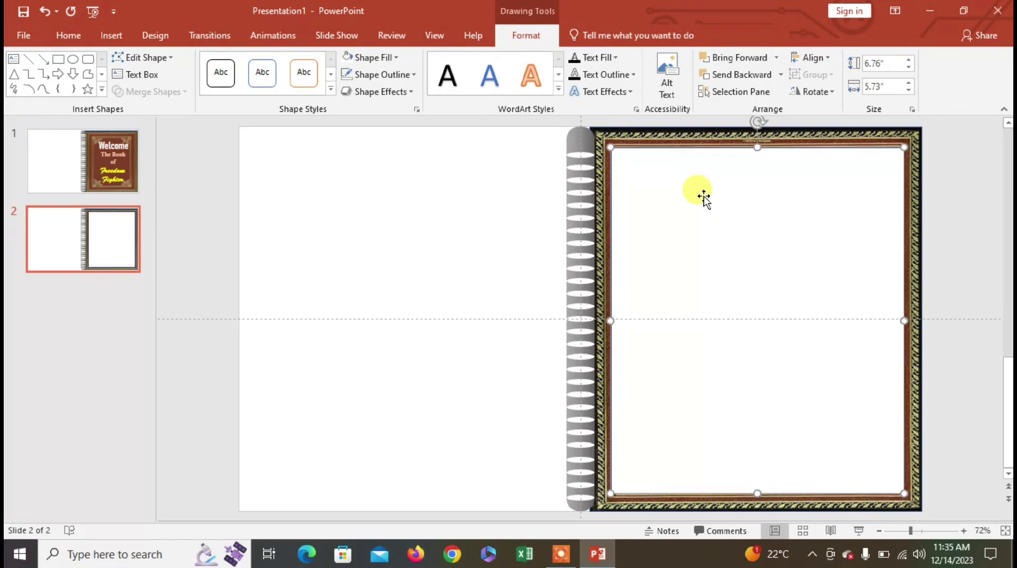
pyautogui.press('Left')
pyautogui.press('Up')
pyautogui.press('Up')
pyautogui.press('Up')
pyautogui.press('Left')
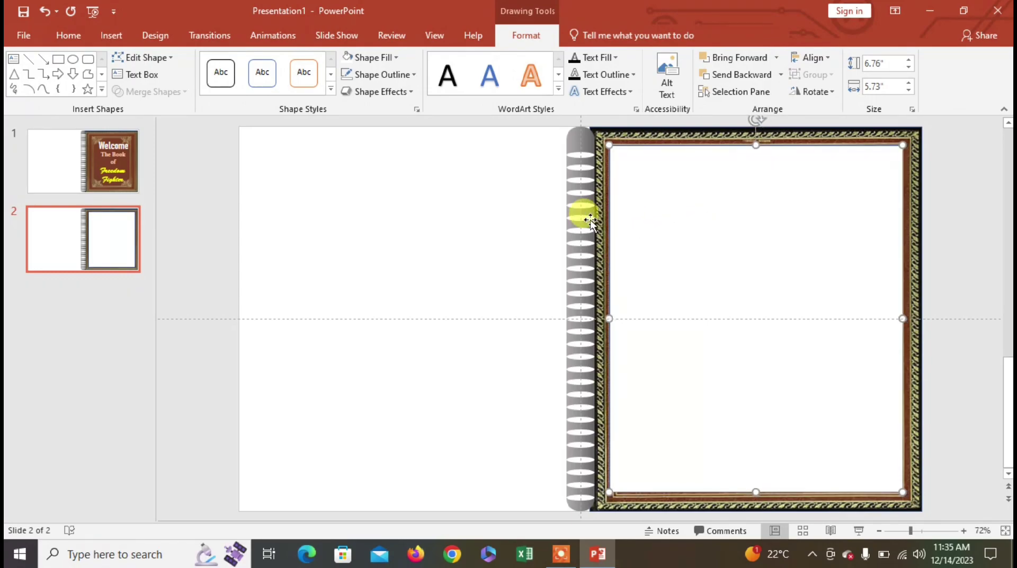
pyautogui.click(443, 200)
# - Draw a small blue rectangle at the white page's bottom-left and widen it
pyautogui.click(117, 36)
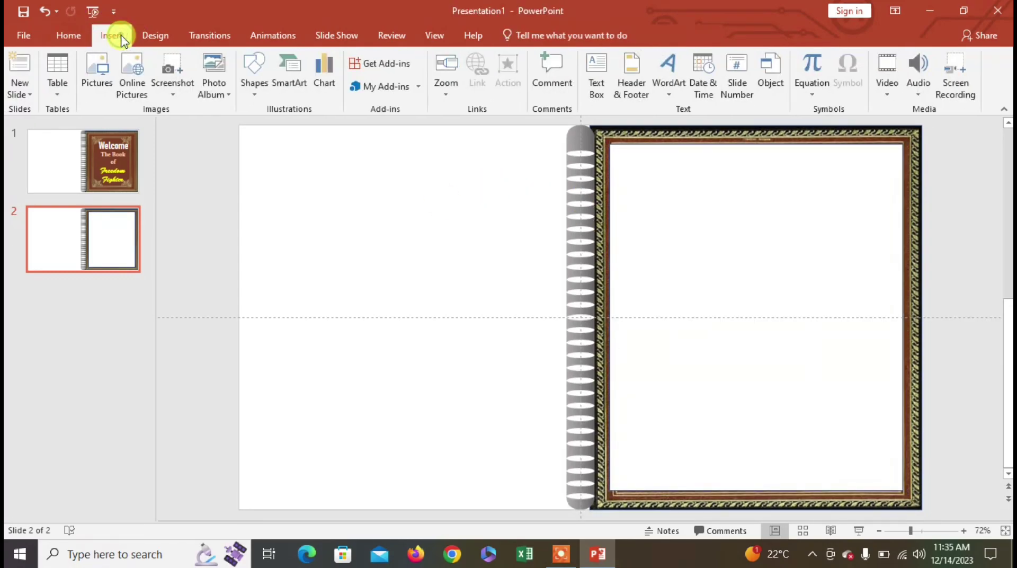
pyautogui.click(255, 90)
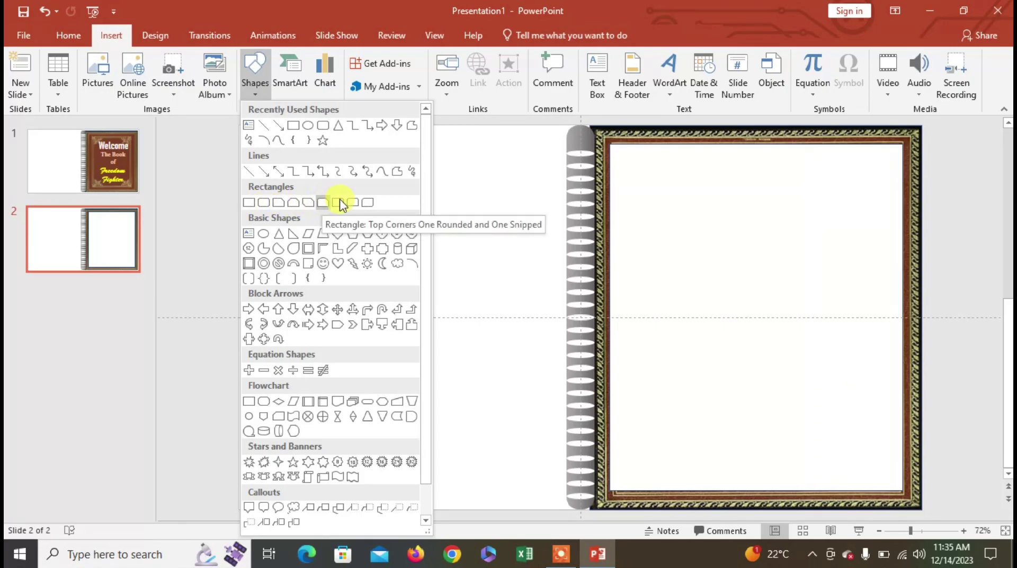
pyautogui.click(362, 203)
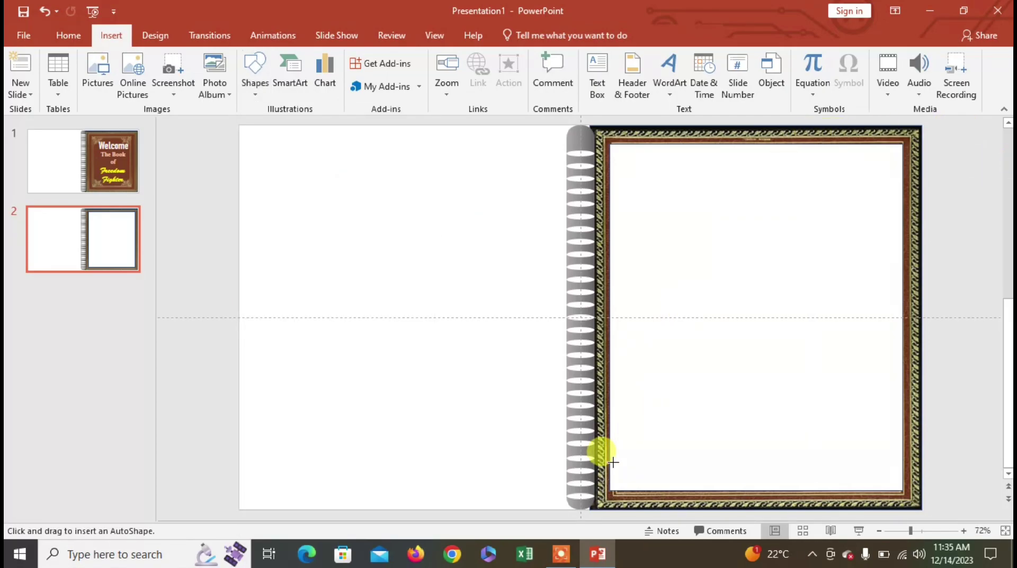
pyautogui.moveTo(615, 468); pyautogui.dragTo(687, 485)
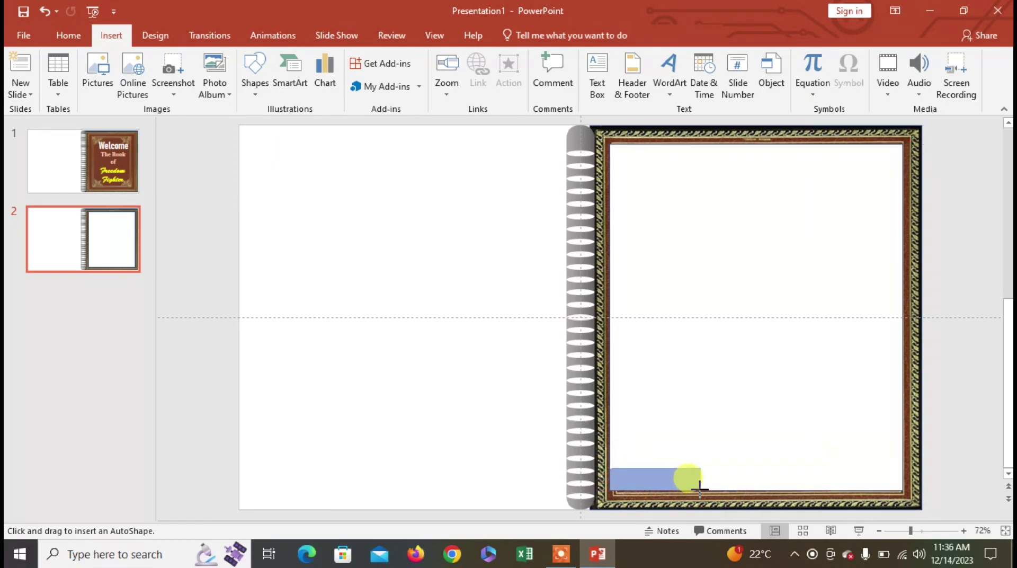
pyautogui.moveTo(700, 485); pyautogui.dragTo(701, 489)
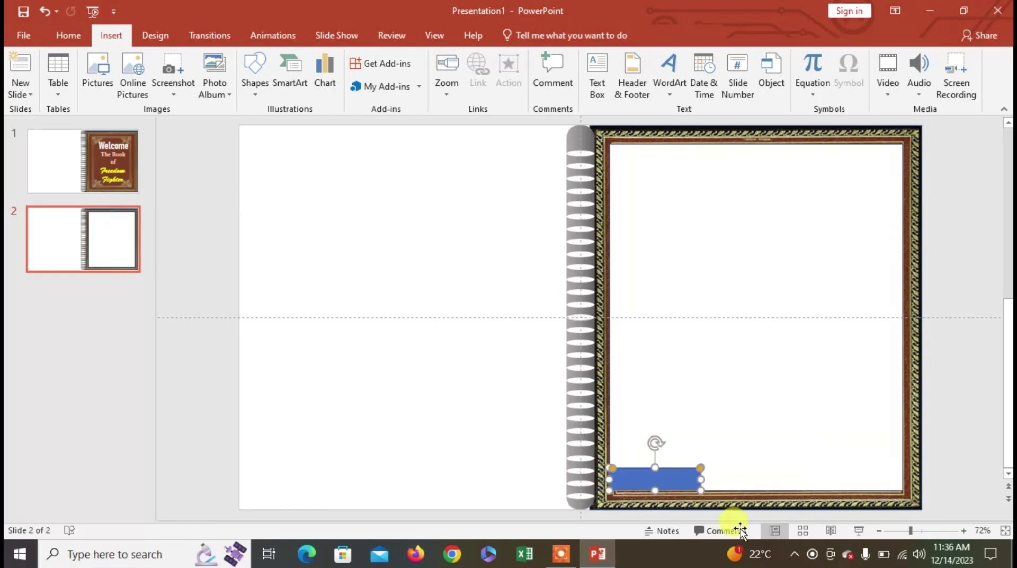
pyautogui.click(690, 471)
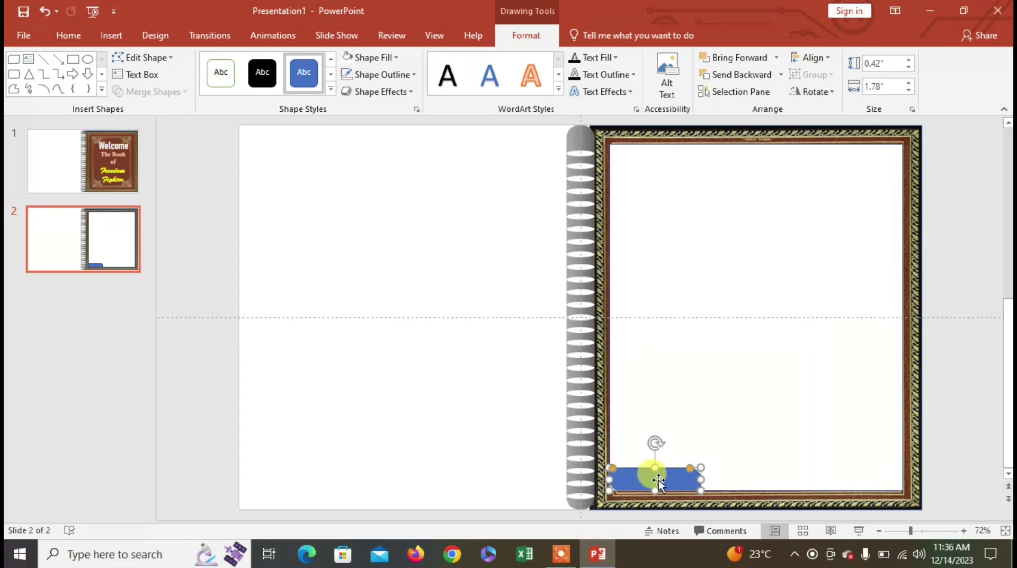
pyautogui.moveTo(705, 478); pyautogui.dragTo(717, 479)
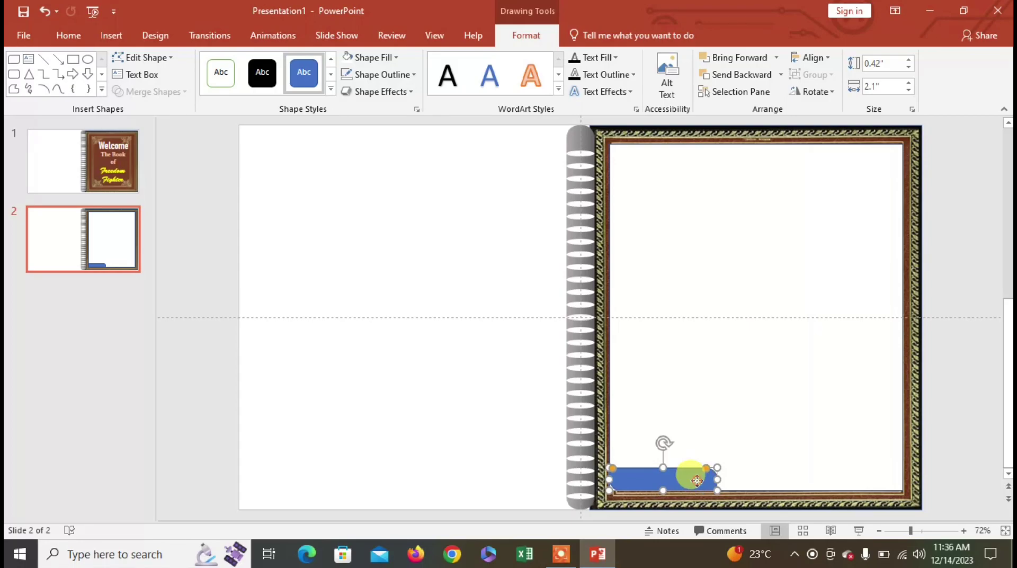
# - Type the label 'Page : 01' into the blue shape
pyautogui.rightClick(698, 481)
pyautogui.click(722, 233)
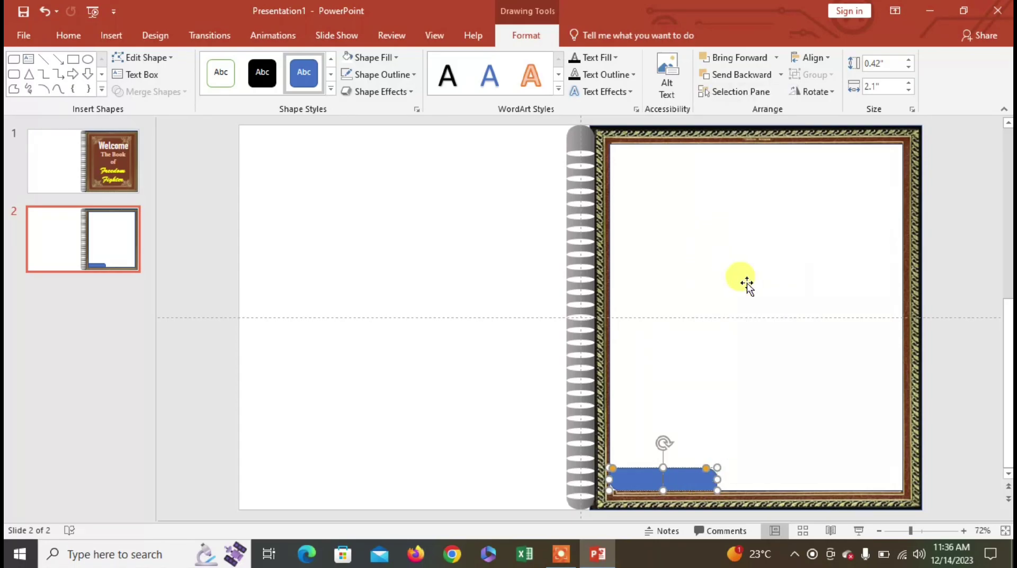
pyautogui.write('Page')
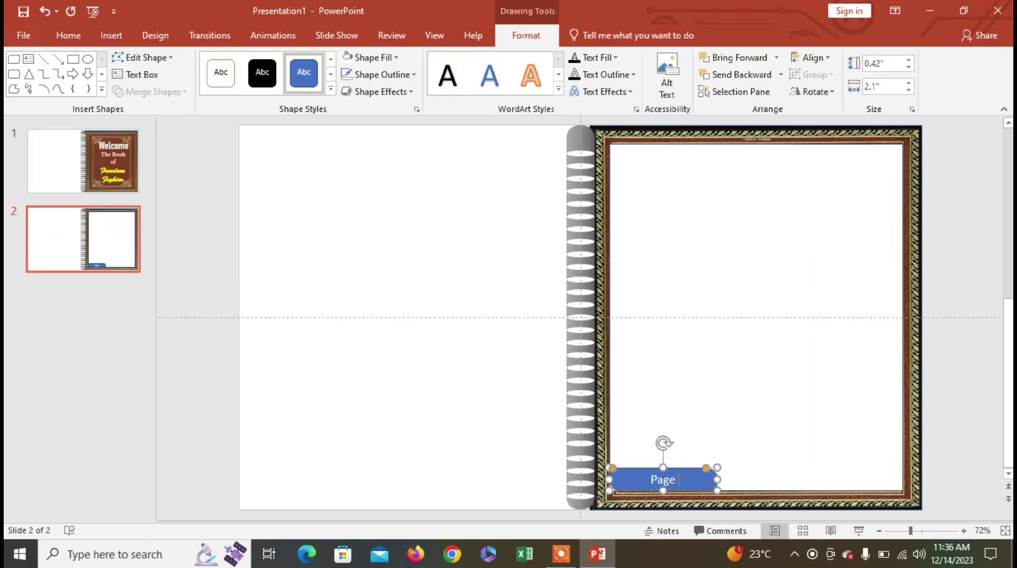
pyautogui.write(' :')
pyautogui.press('BackSpace')
pyautogui.press('BackSpace')
pyautogui.press('BackSpace')
pyautogui.write(': 01')
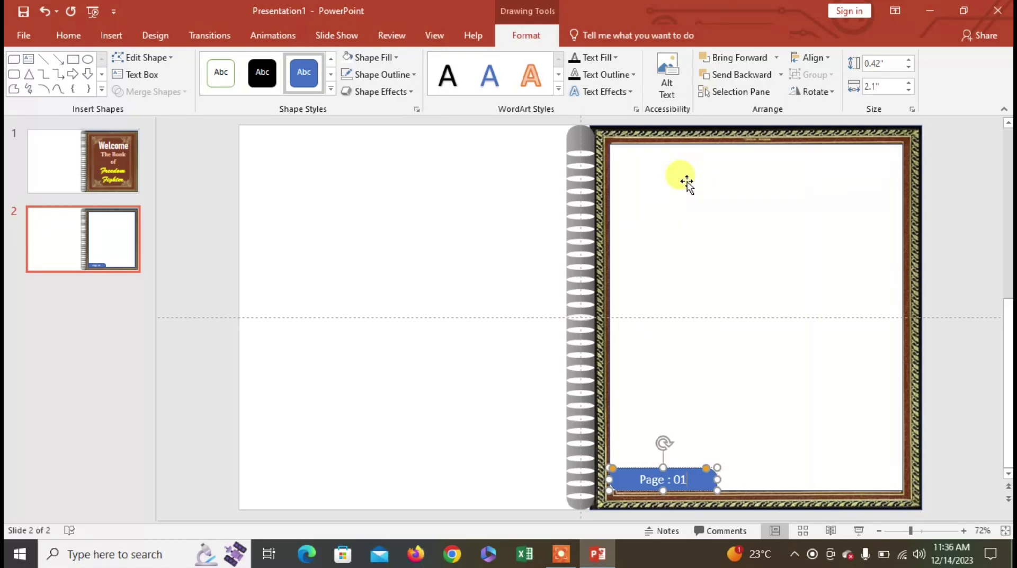
pyautogui.click(724, 132)
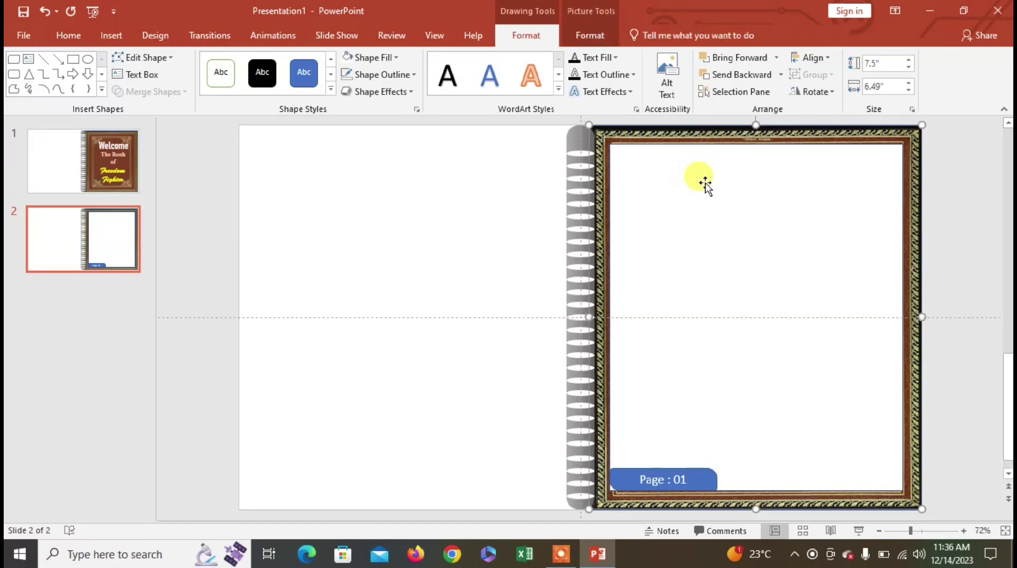
# - Draw an oval near the top of the white page, stretch its top edge and shift it down-right
pyautogui.click(945, 196)
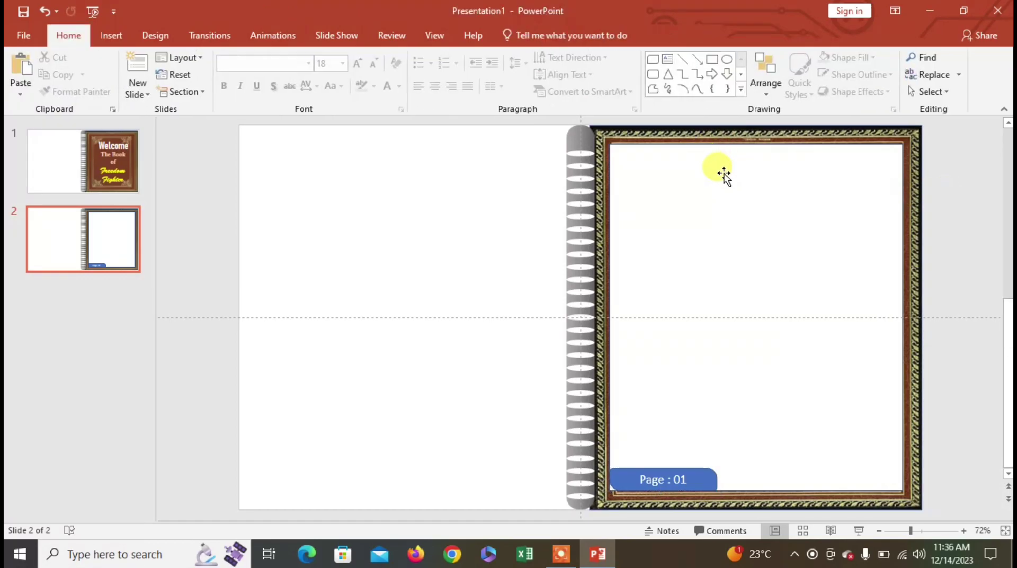
pyautogui.click(708, 193)
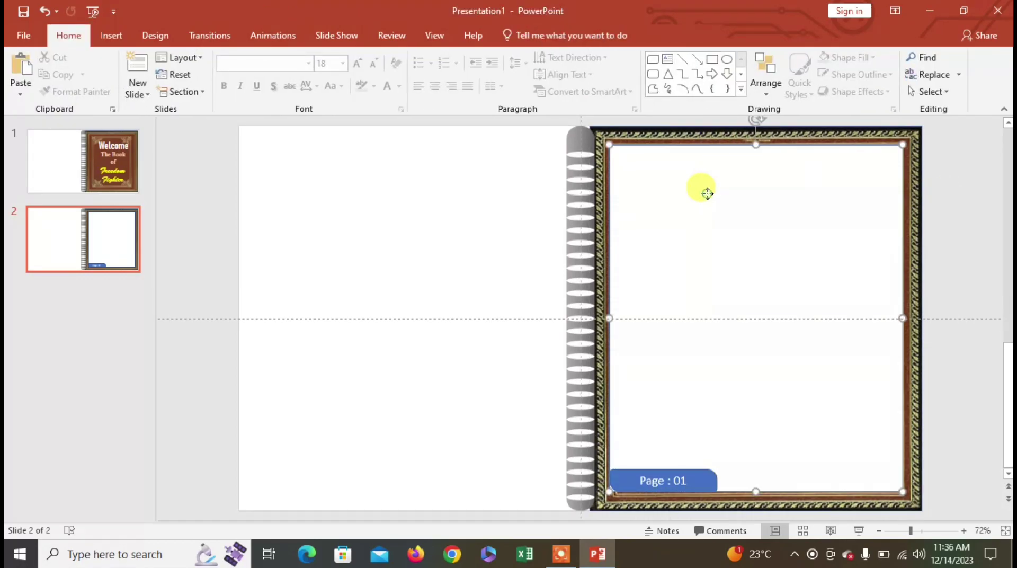
pyautogui.click(959, 187)
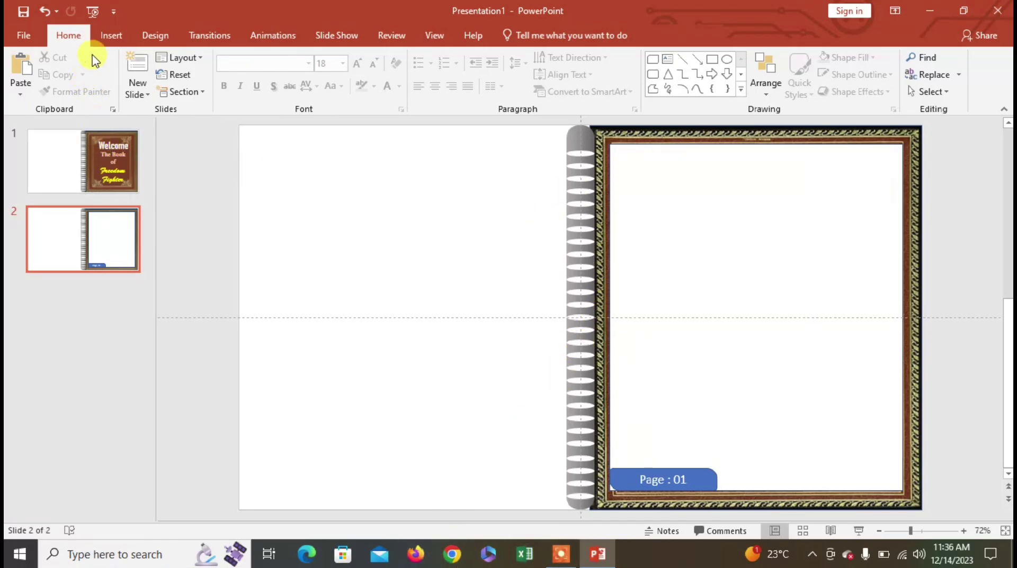
pyautogui.click(110, 35)
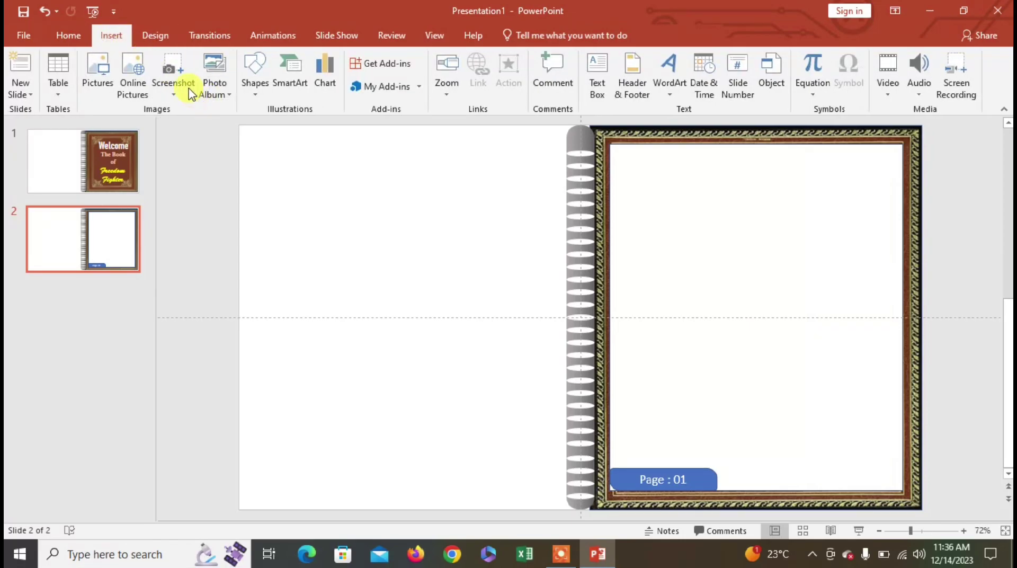
pyautogui.click(254, 76)
pyautogui.click(322, 125)
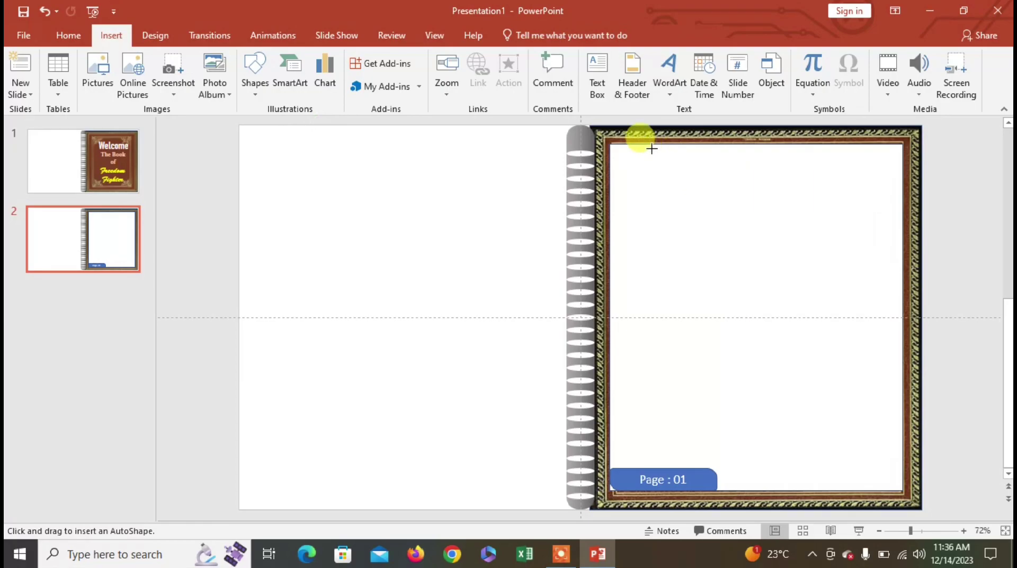
pyautogui.moveTo(635, 151); pyautogui.dragTo(868, 329)
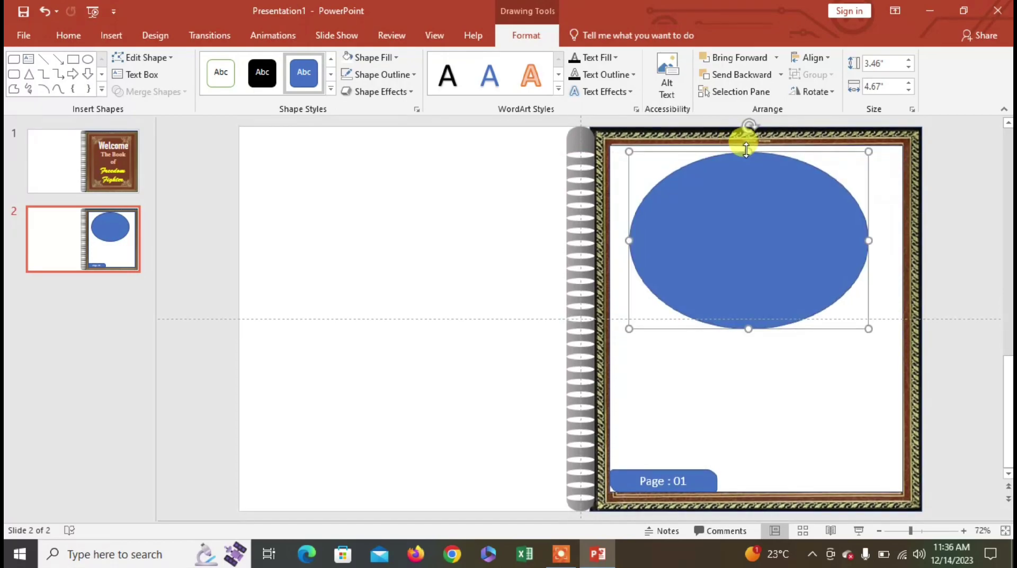
pyautogui.hotkey('ctrl', 'z')
pyautogui.moveTo(745, 149); pyautogui.dragTo(741, 142)
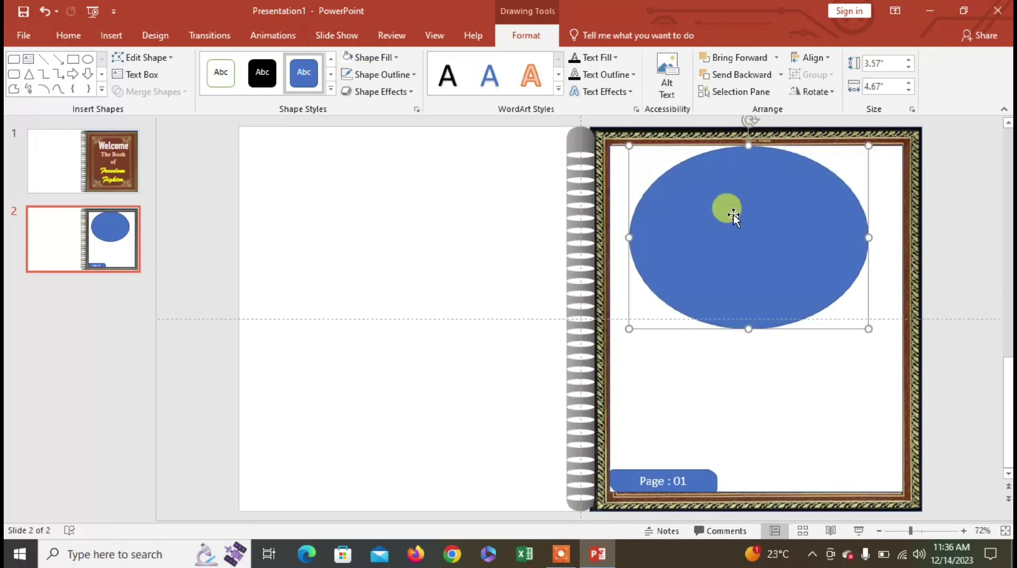
pyautogui.moveTo(738, 237); pyautogui.dragTo(757, 261)
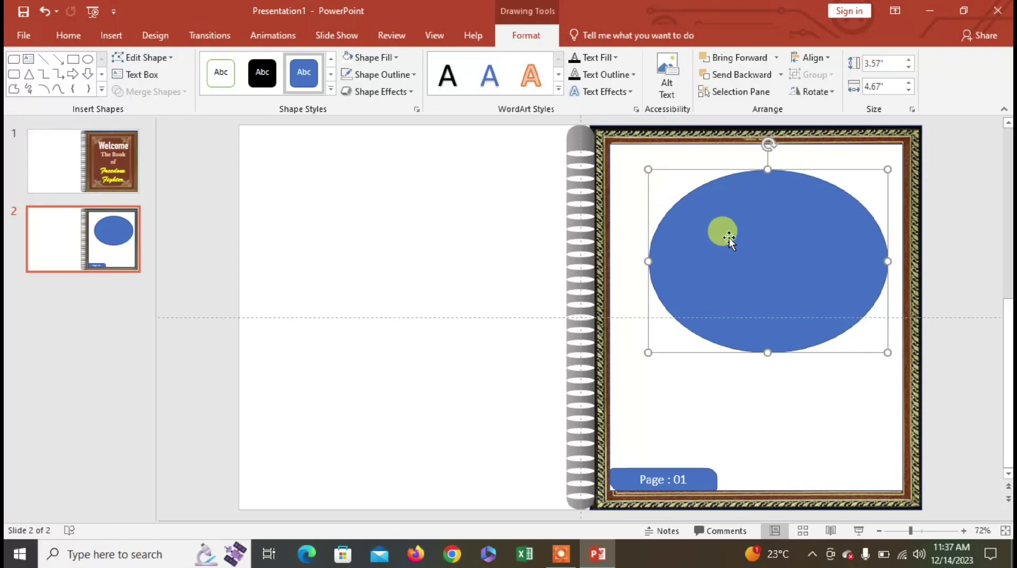
# - Fill the oval with the picture MAHATMA GANDHI.png
pyautogui.click(386, 59)
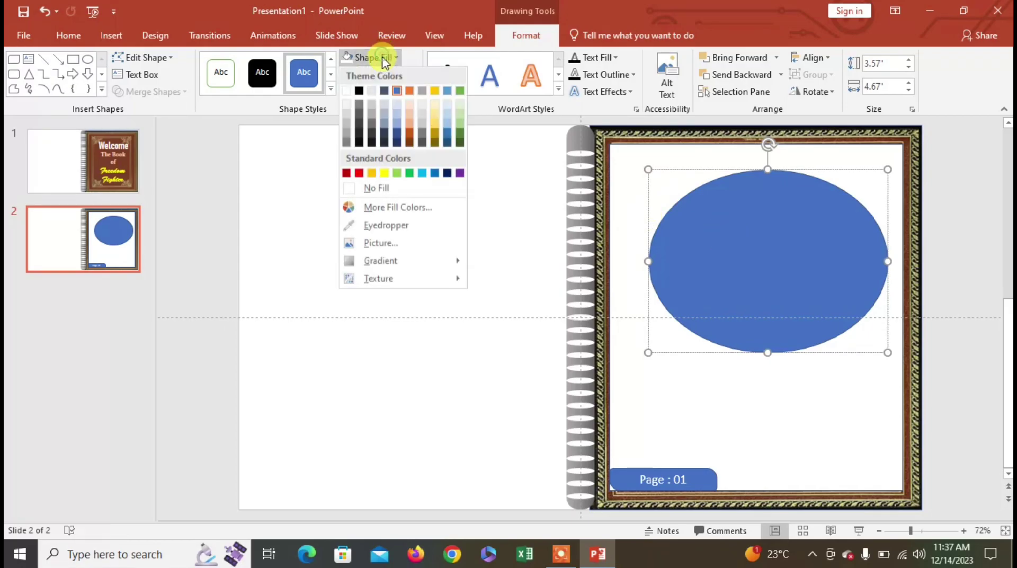
pyautogui.click(380, 244)
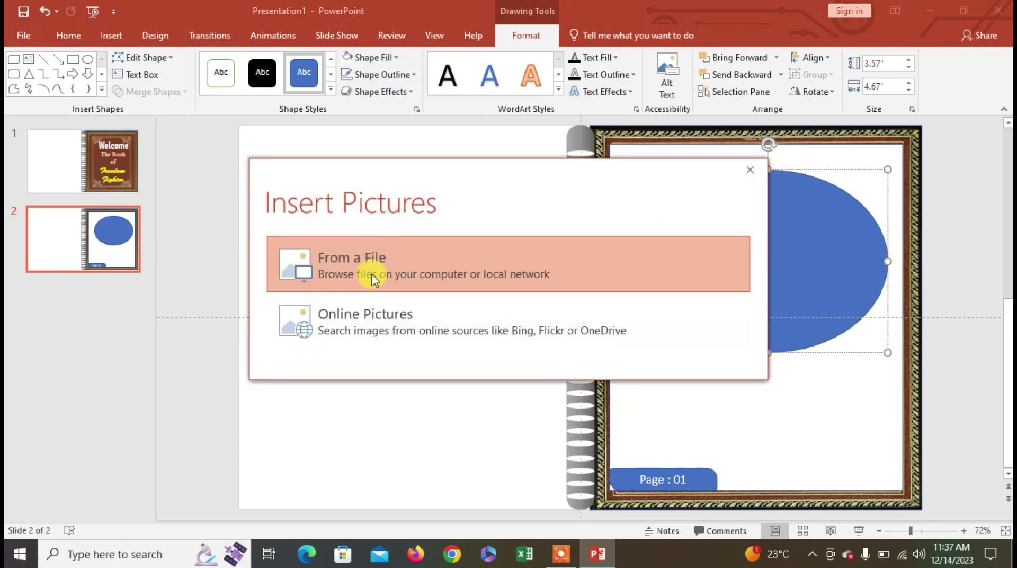
pyautogui.click(375, 276)
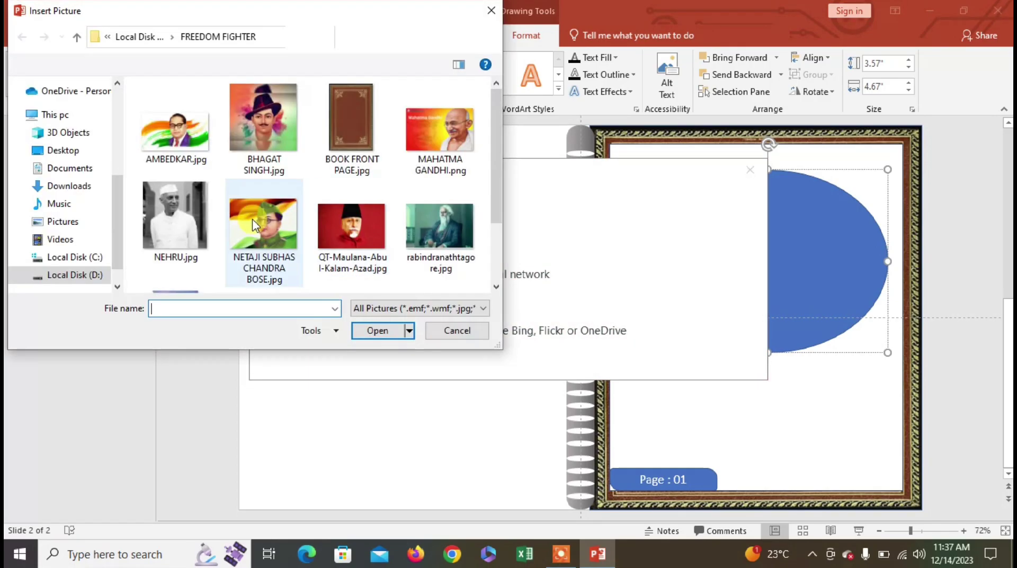
pyautogui.click(427, 128)
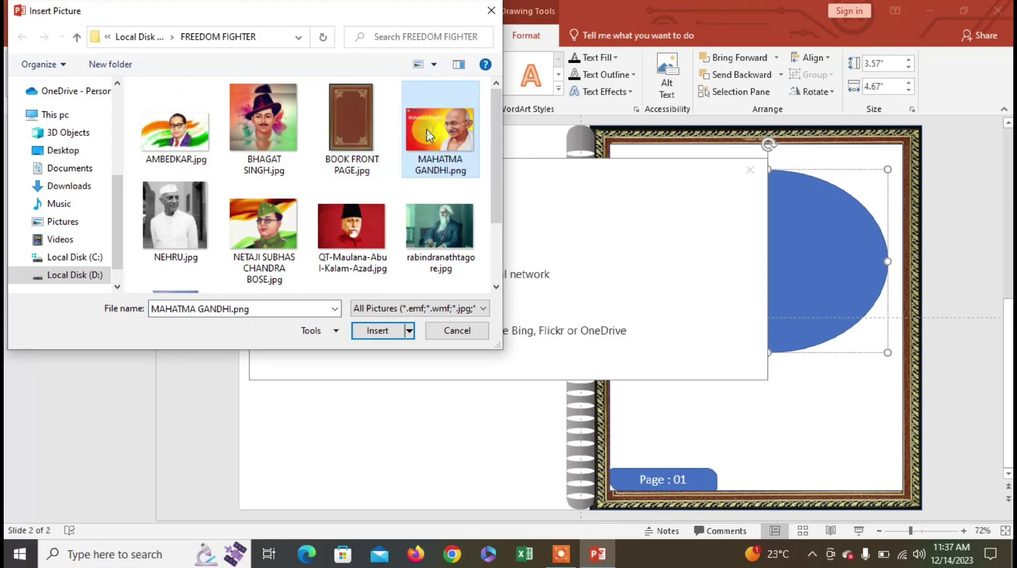
pyautogui.click(396, 332)
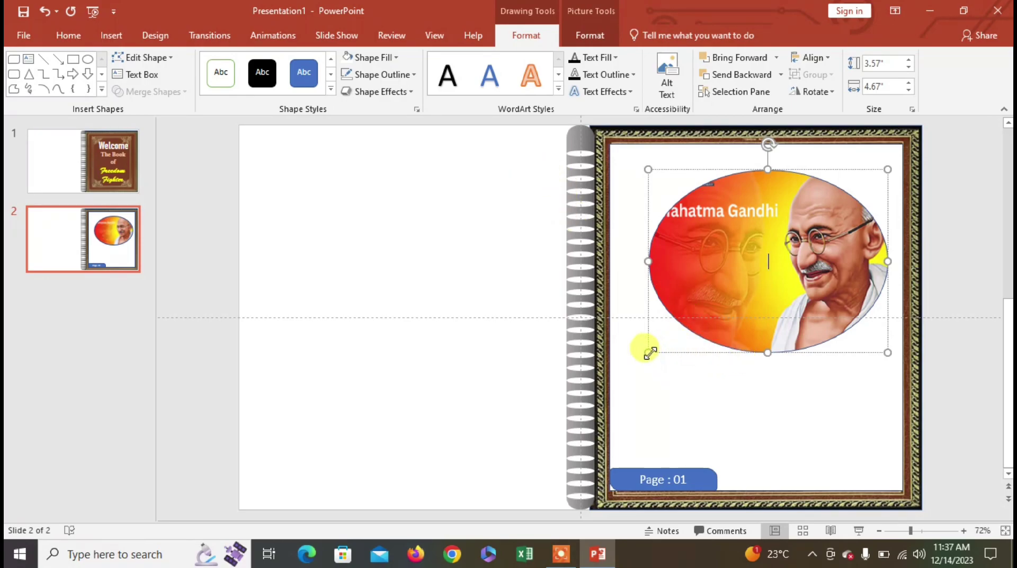
# - Shrink the Gandhi oval to 3.44" by 4.35" and nudge it up-left
pyautogui.moveTo(648, 353); pyautogui.dragTo(664, 346)
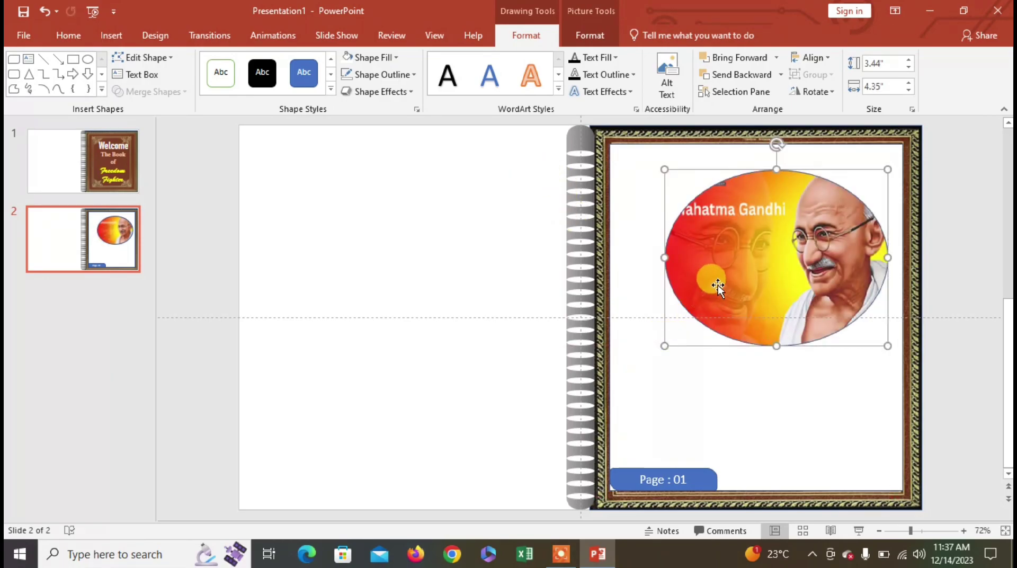
pyautogui.moveTo(717, 291); pyautogui.dragTo(714, 290)
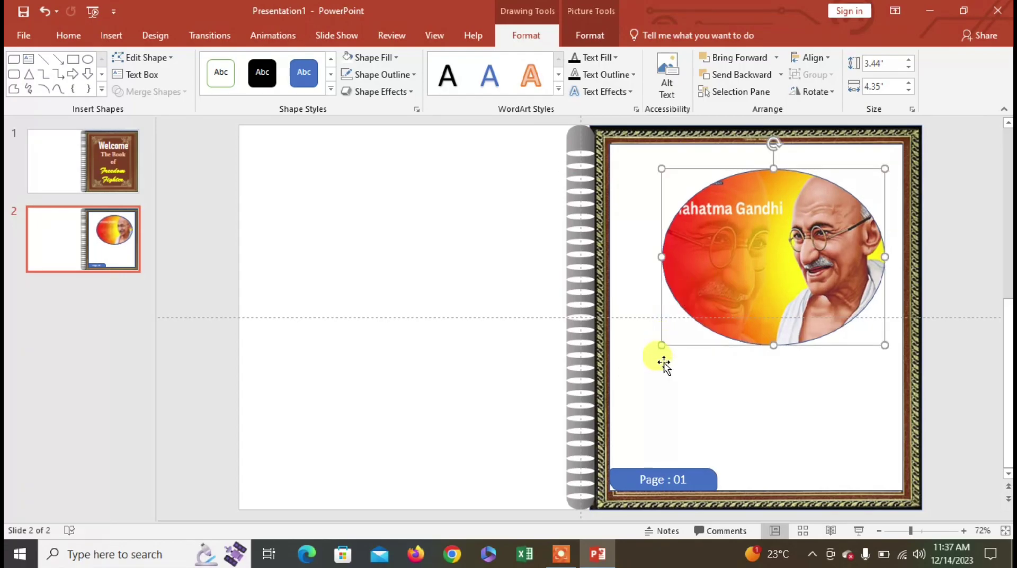
pyautogui.click(649, 382)
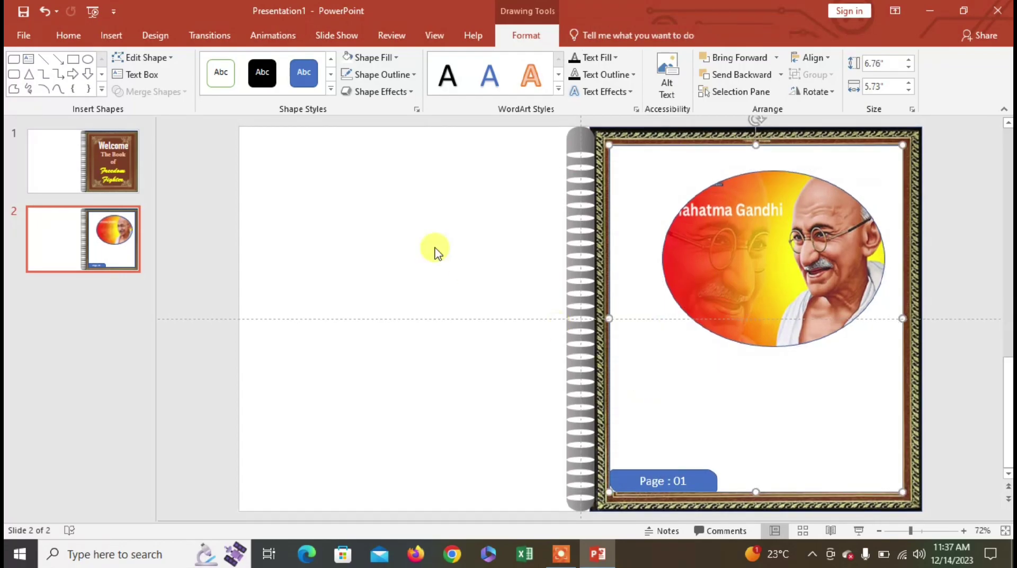
pyautogui.click(111, 35)
# - Draw an empty text box under the Gandhi portrait, then minimize PowerPoint to the desktop
pyautogui.click(610, 89)
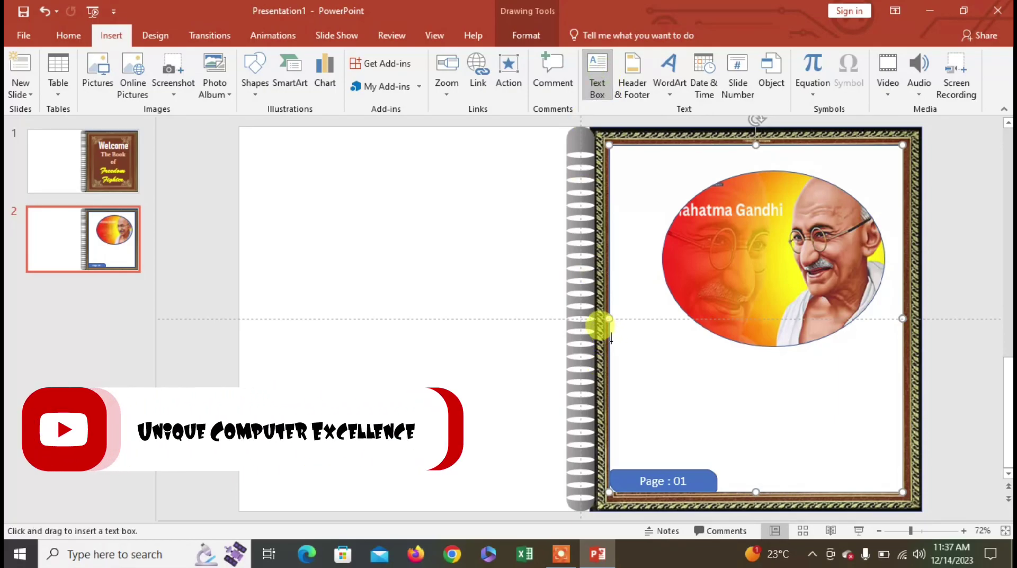
pyautogui.moveTo(611, 339); pyautogui.dragTo(897, 455)
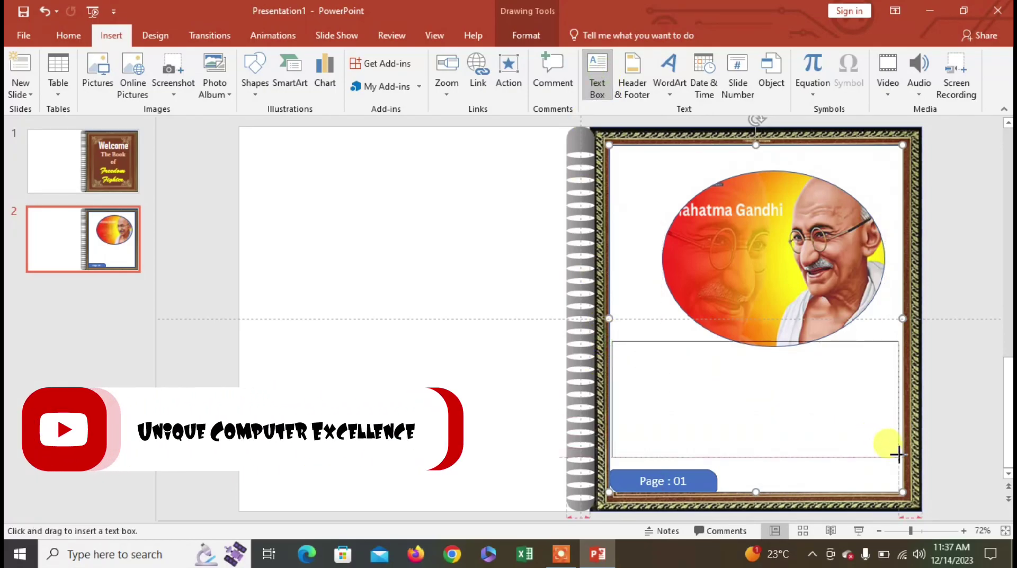
pyautogui.moveTo(897, 455); pyautogui.dragTo(900, 467)
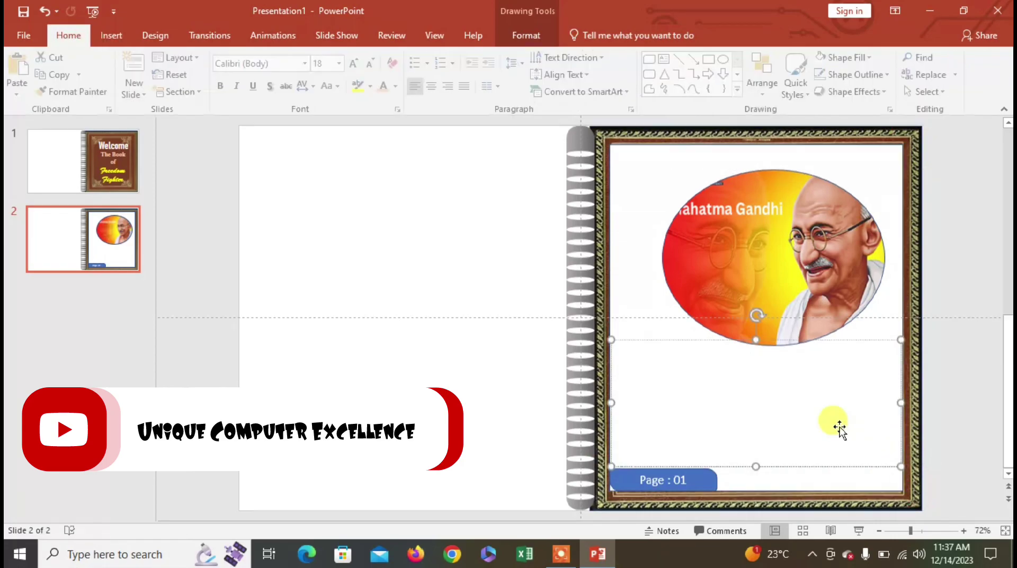
pyautogui.moveTo(759, 339); pyautogui.dragTo(757, 339)
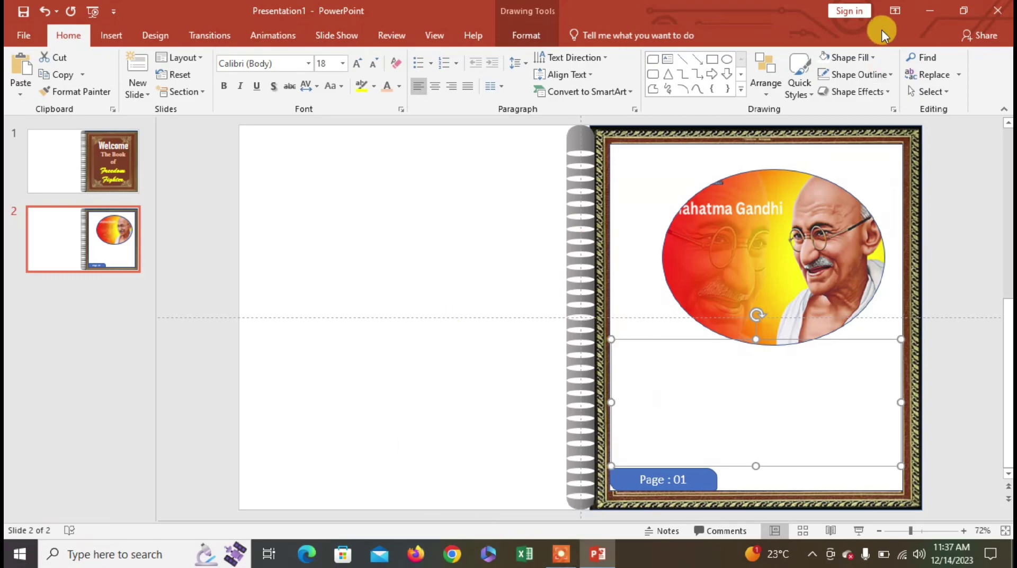
pyautogui.click(929, 11)
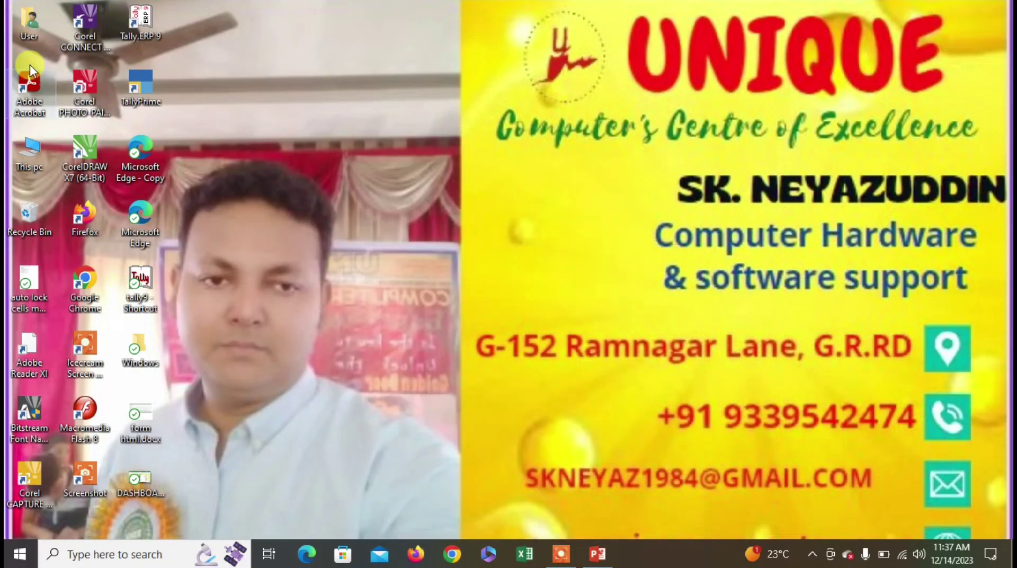
# - Open FREEDOM.docx from the FREEDOM FIGHTER folder on Local Disk (D:) via This PC
pyautogui.doubleClick(40, 158)
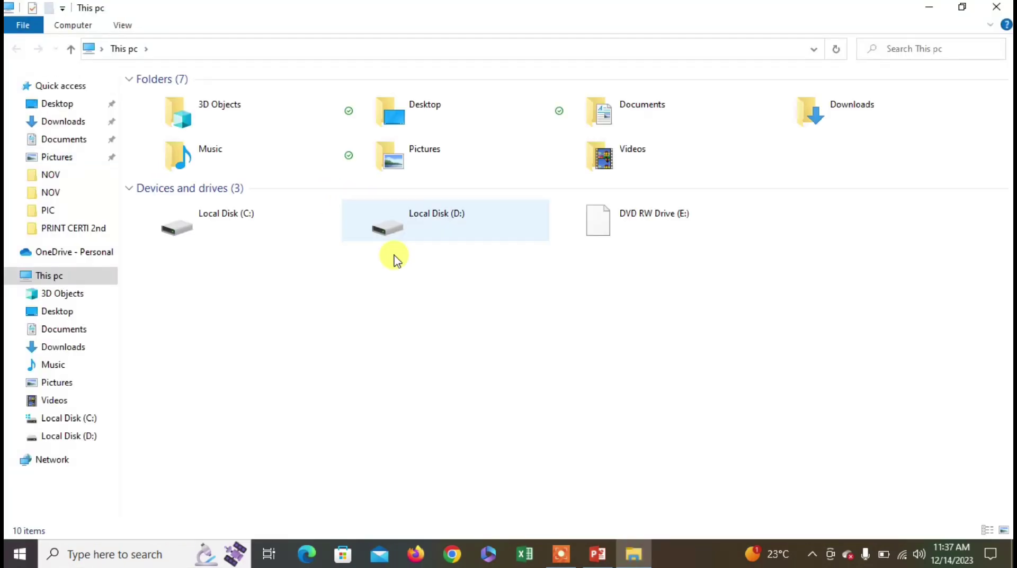
pyautogui.click(405, 223)
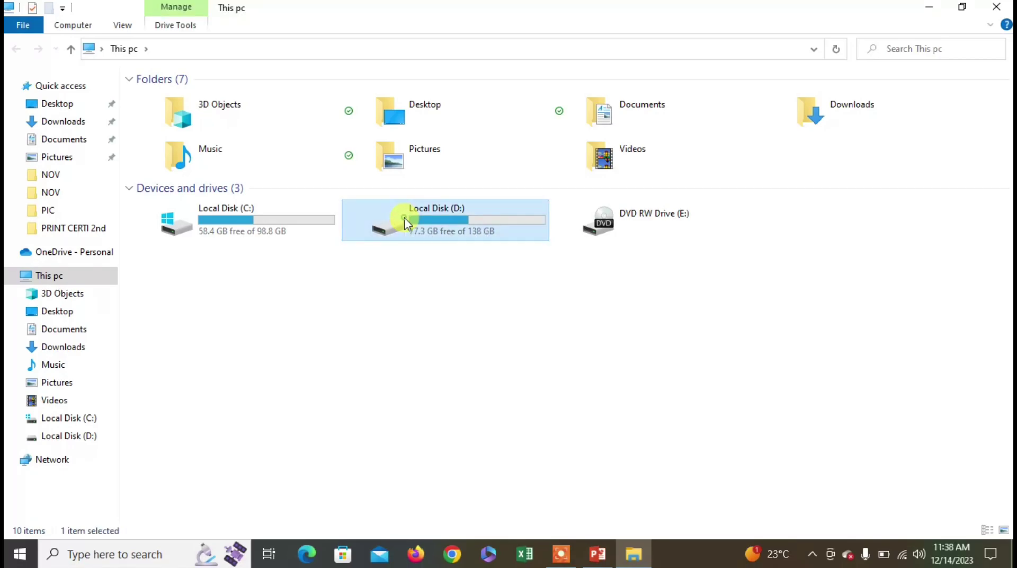
pyautogui.doubleClick(405, 223)
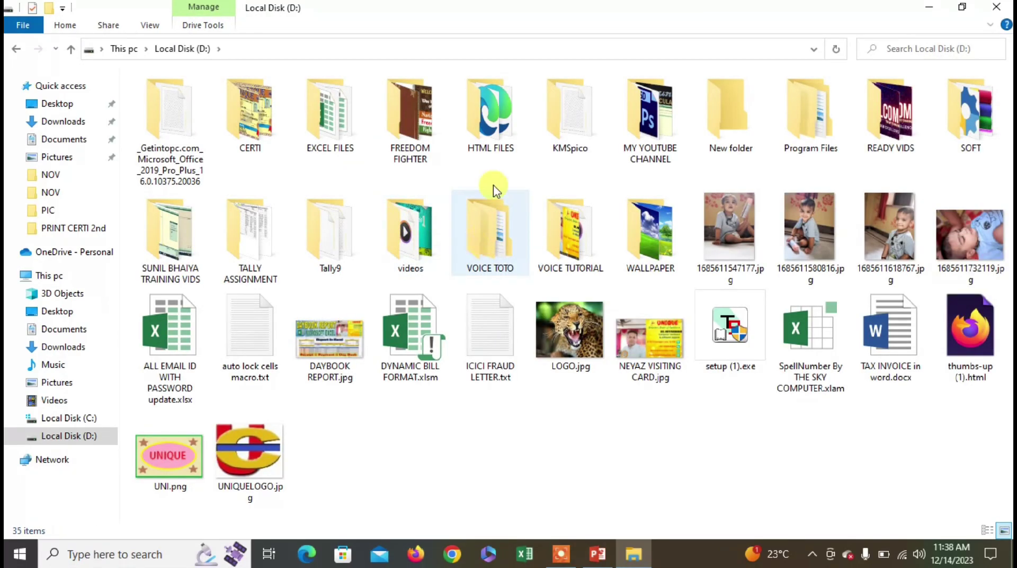
pyautogui.click(421, 128)
pyautogui.doubleClick(421, 127)
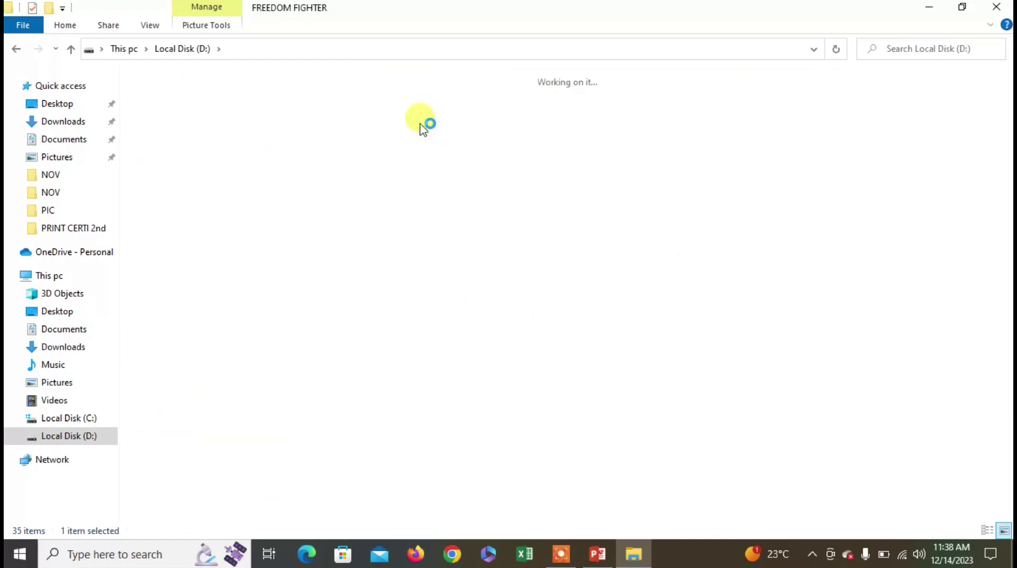
pyautogui.click(493, 127)
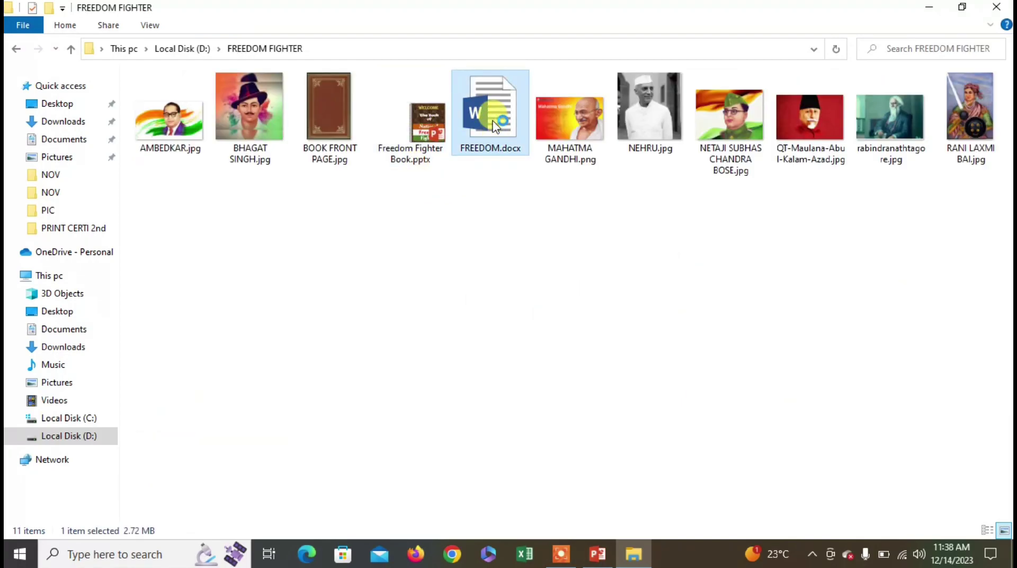
pyautogui.doubleClick(495, 126)
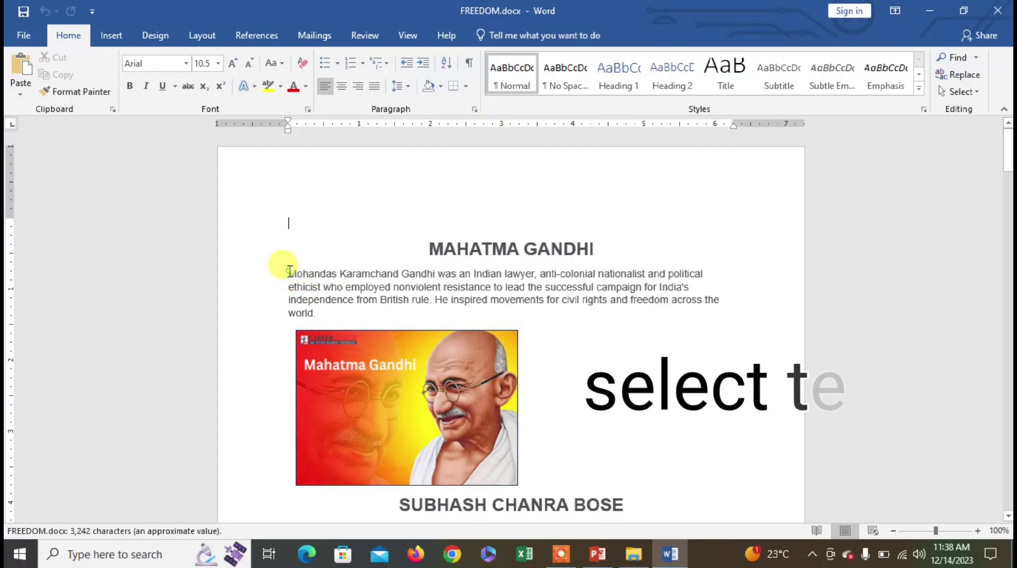
# - Copy the Mahatma Gandhi biography paragraph in FREEDOM.docx and return to PowerPoint
pyautogui.moveTo(288, 273); pyautogui.dragTo(339, 318)
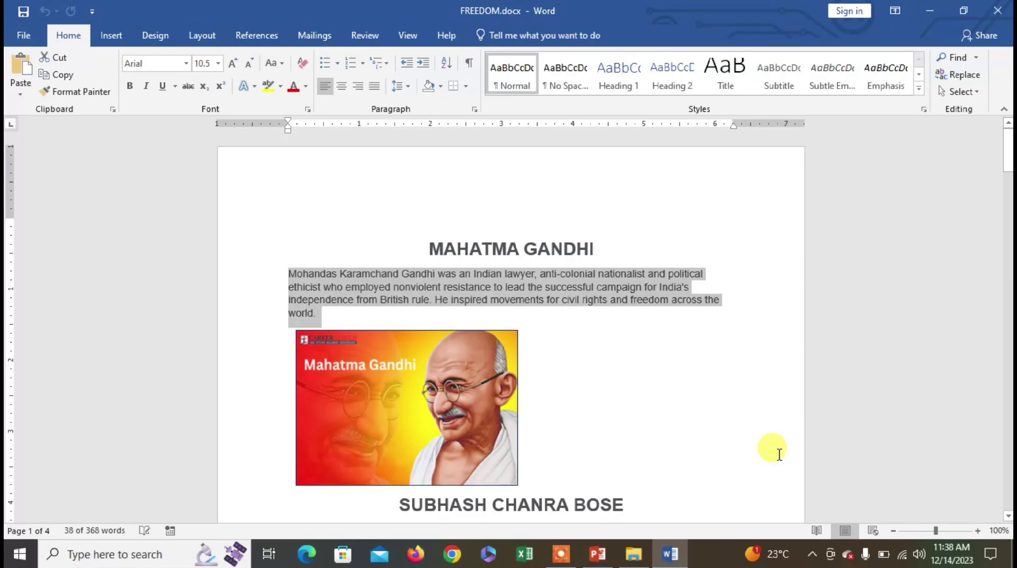
pyautogui.hotkey('ctrl', 'c')
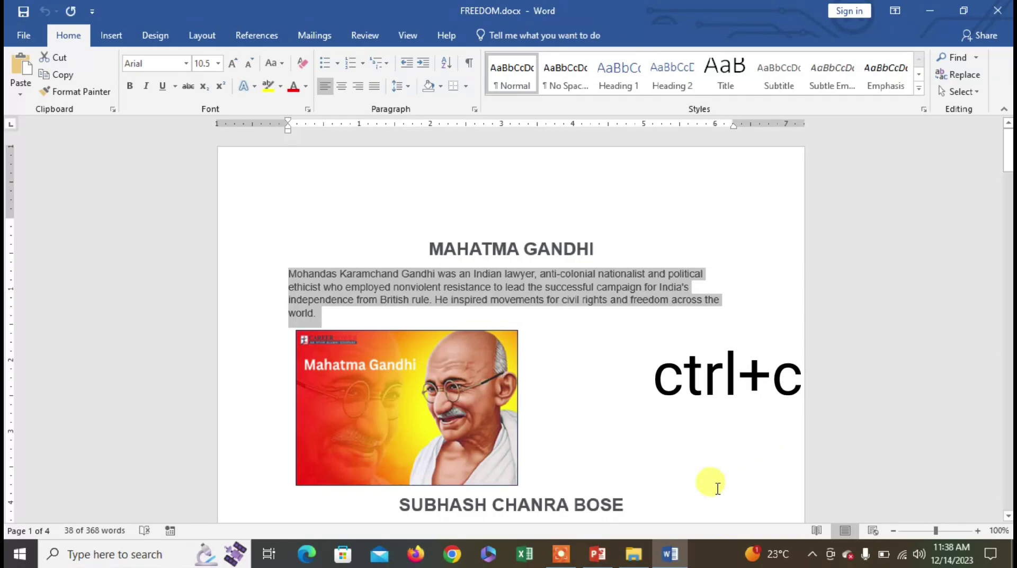
pyautogui.click(595, 556)
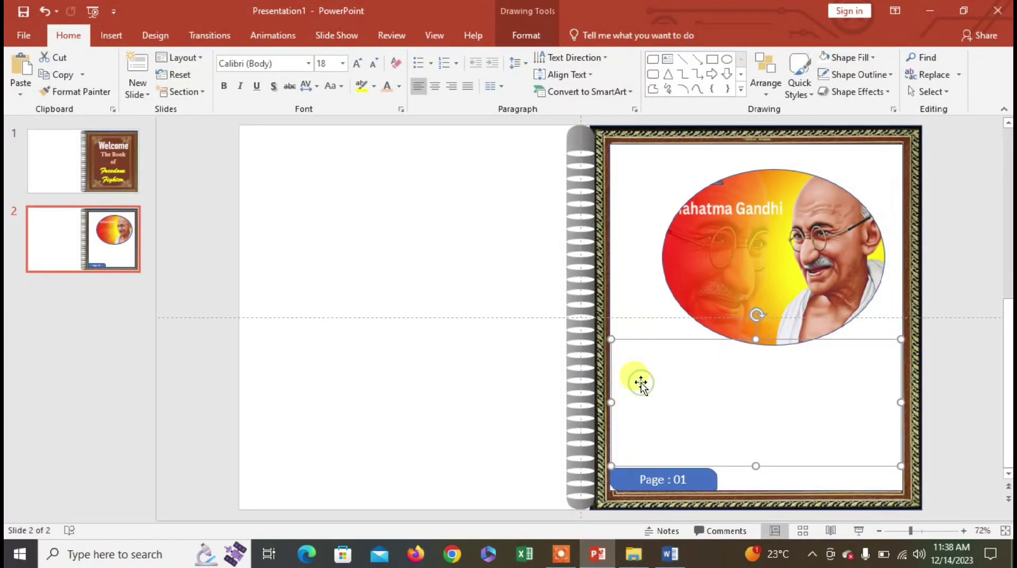
# - Paste the Gandhi biography paragraph into the empty text box below the portrait
pyautogui.rightClick(641, 382)
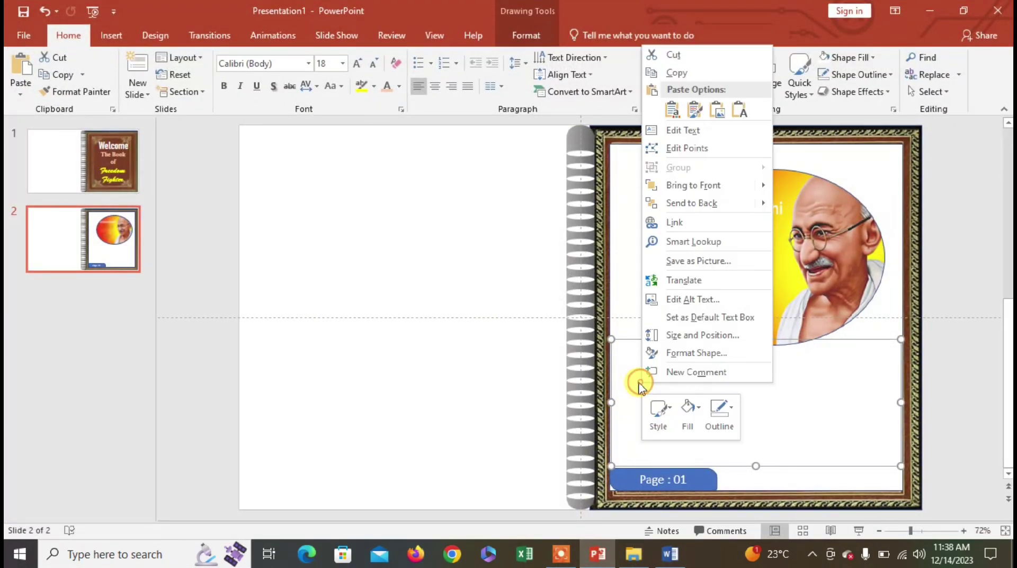
pyautogui.click(678, 134)
pyautogui.hotkey('ctrl', 'v')
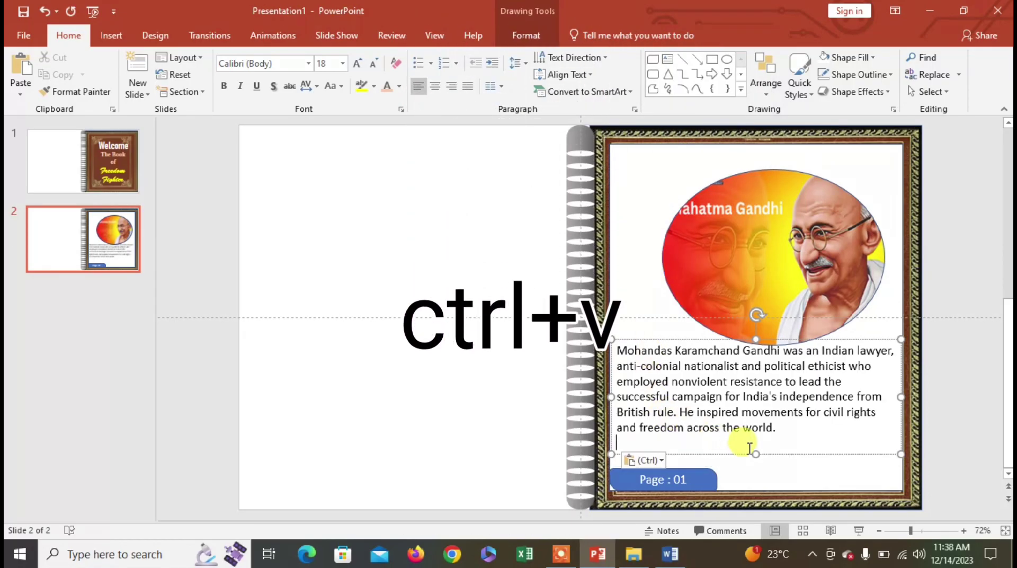
# - Make the paragraph bold and justified, undoing a trial light orange font colour
pyautogui.click(678, 339)
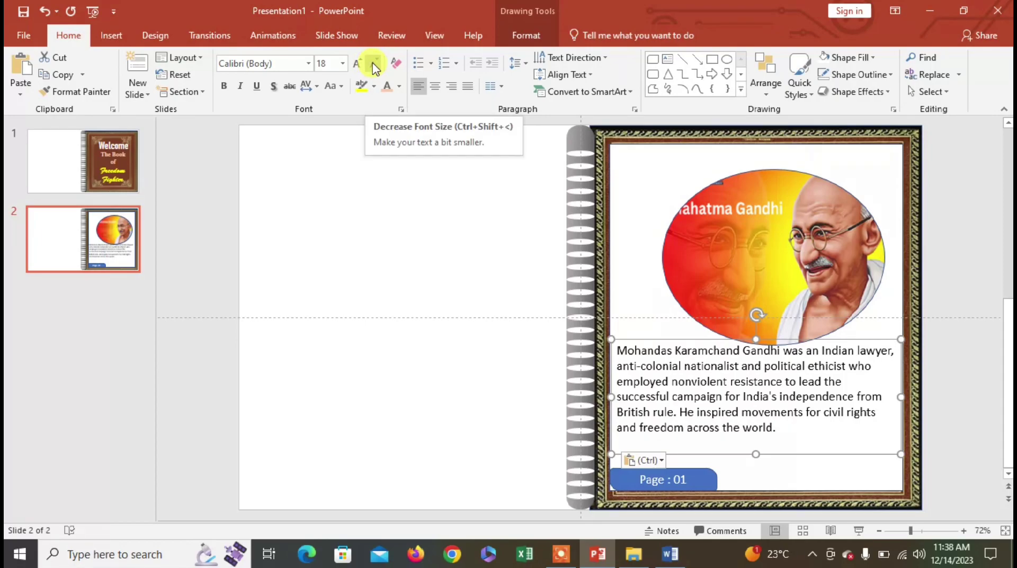
pyautogui.click(224, 86)
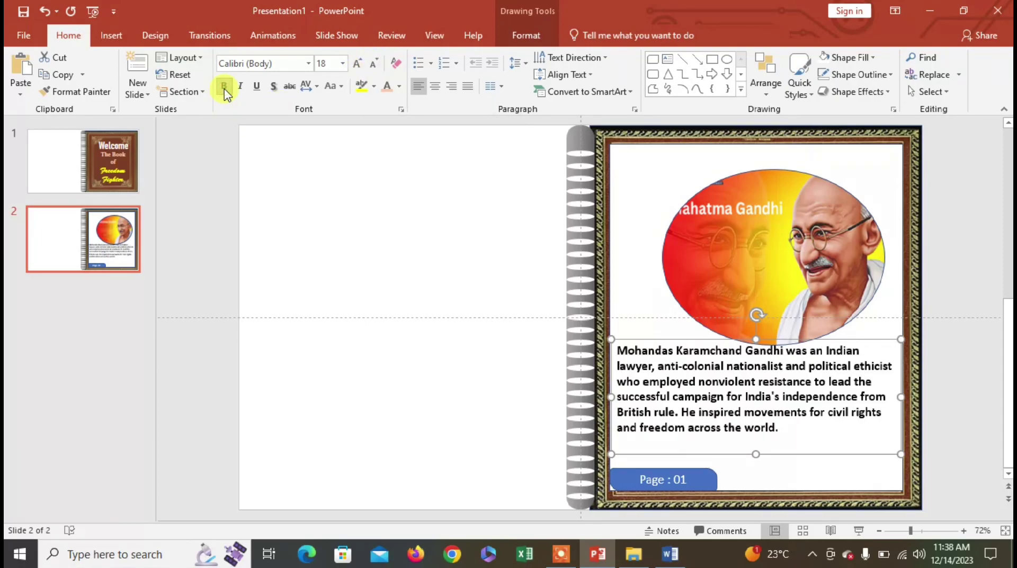
pyautogui.click(468, 87)
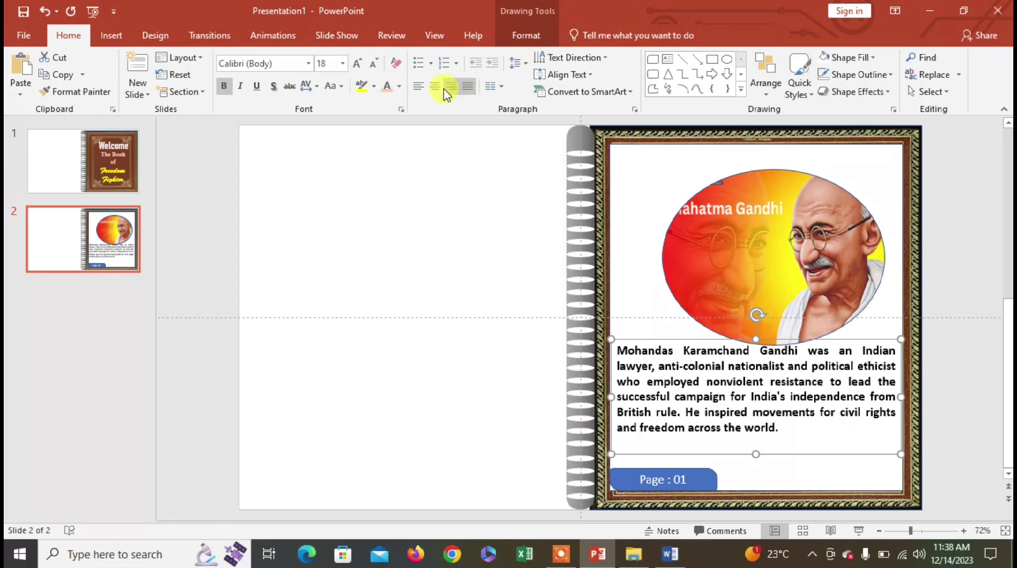
pyautogui.click(401, 87)
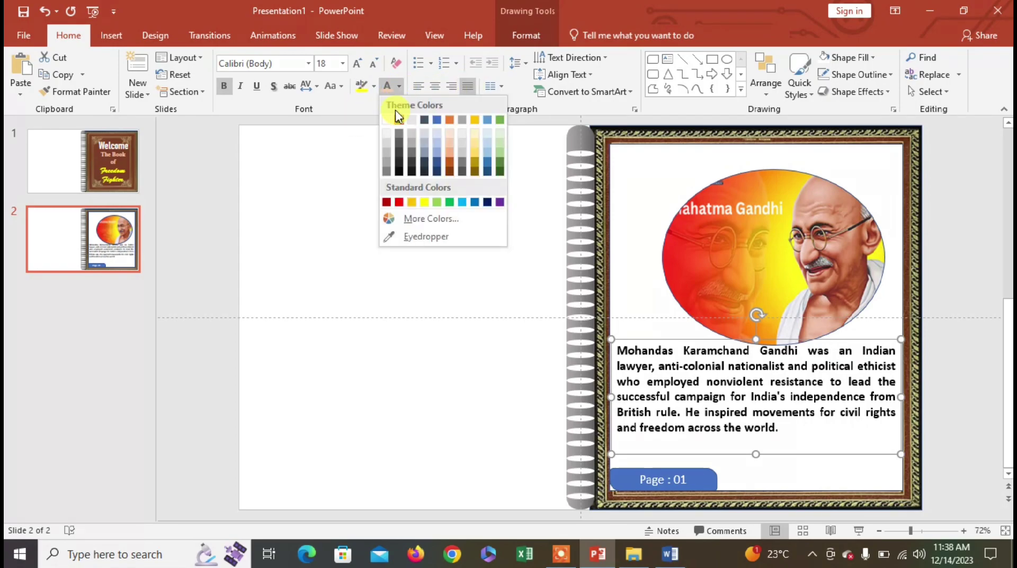
pyautogui.click(449, 146)
pyautogui.hotkey('ctrl', 'z')
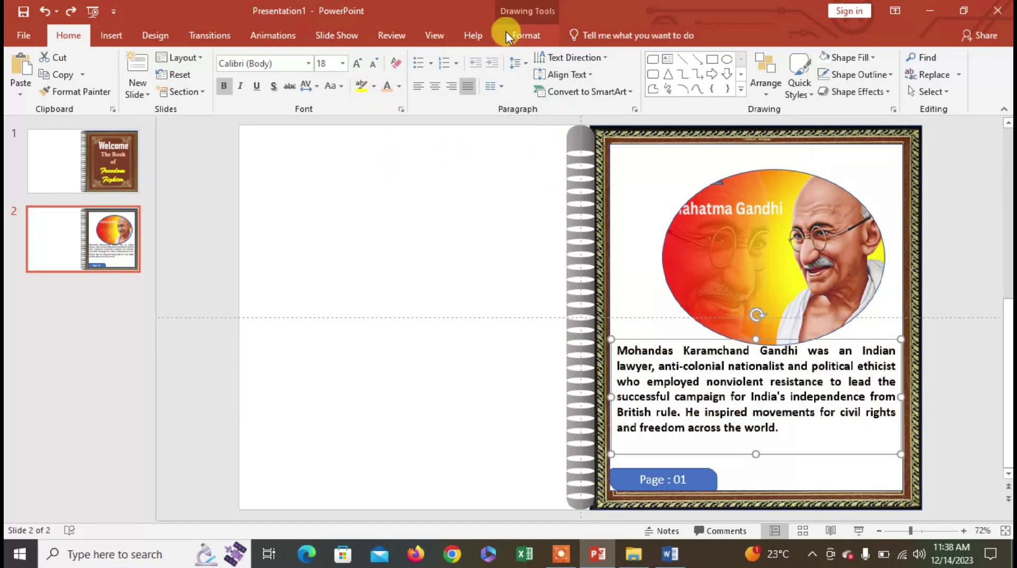
pyautogui.click(526, 35)
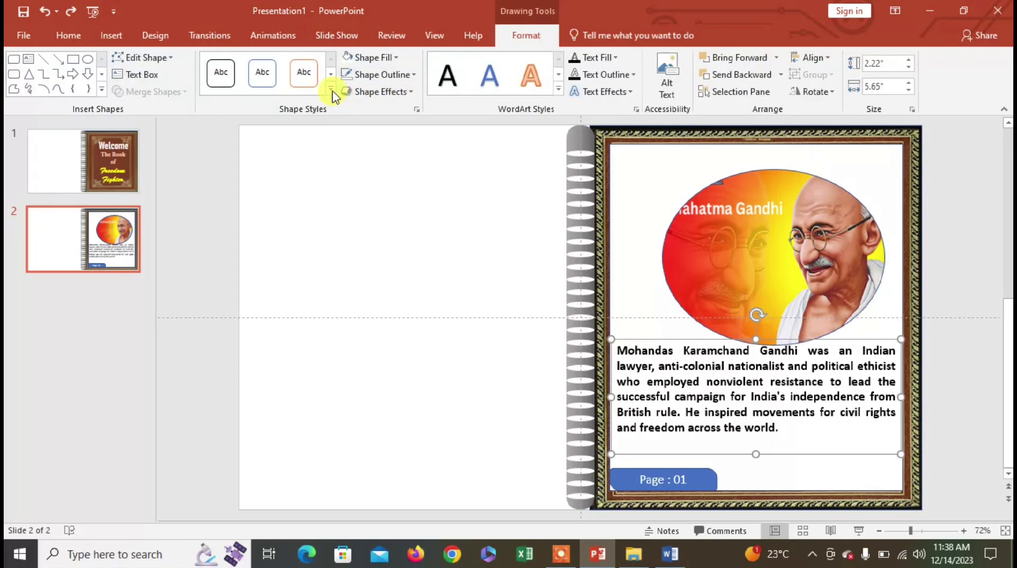
# - Fill the paragraph box with light orange and select the name Mohandas Karamchand Gandhi
pyautogui.click(390, 59)
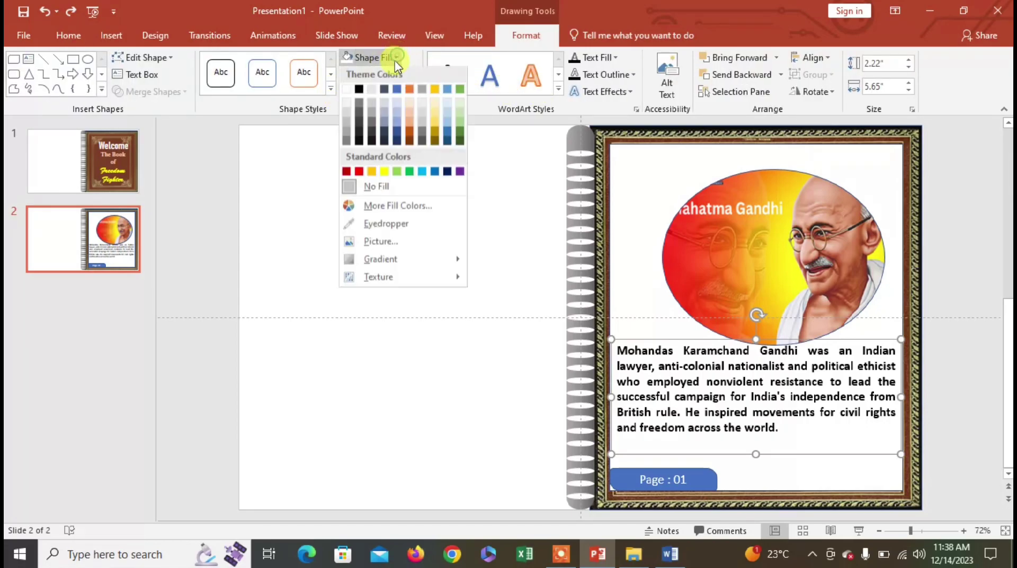
pyautogui.click(411, 125)
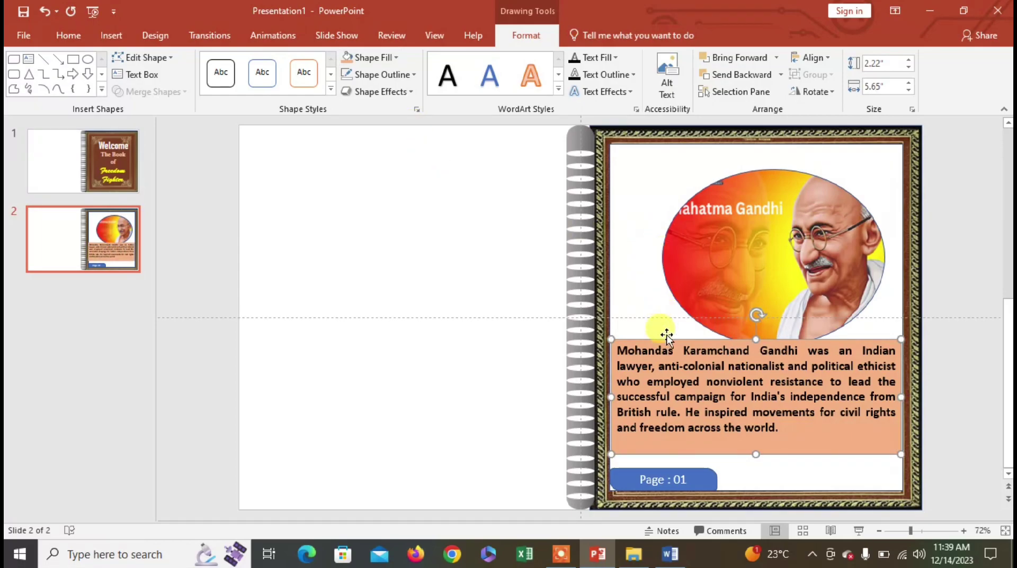
pyautogui.moveTo(619, 349); pyautogui.dragTo(783, 352)
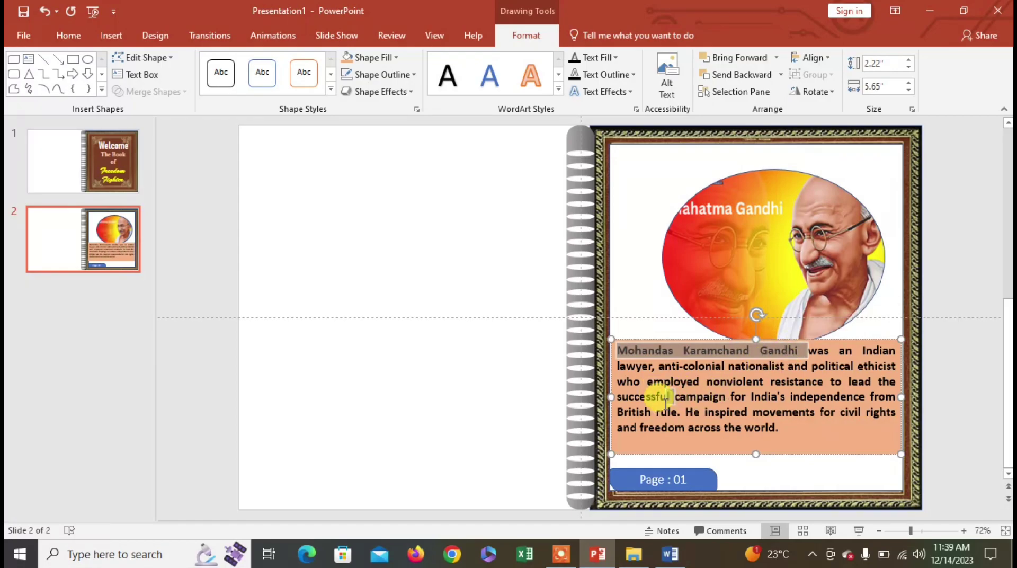
pyautogui.click(631, 168)
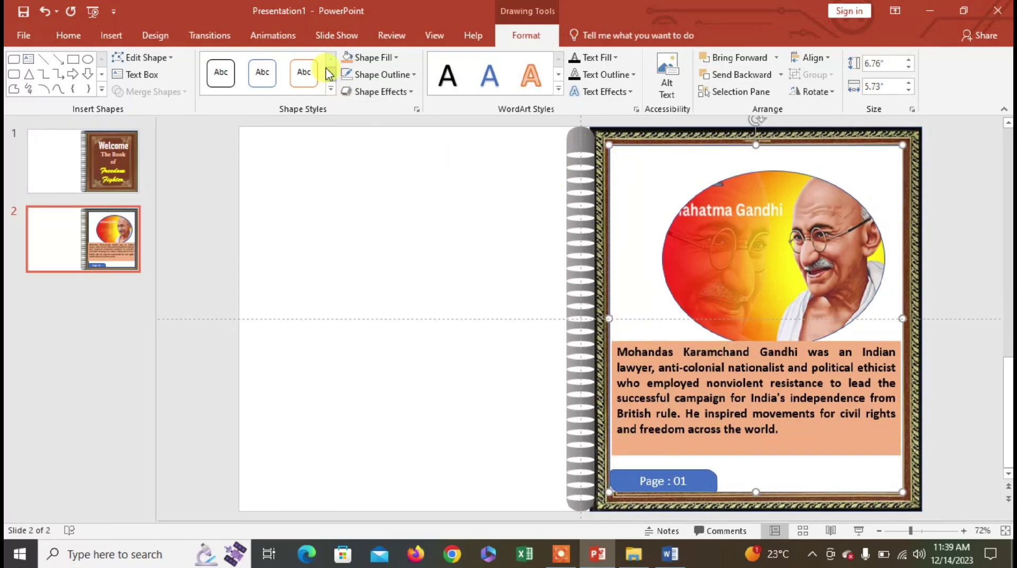
pyautogui.click(110, 36)
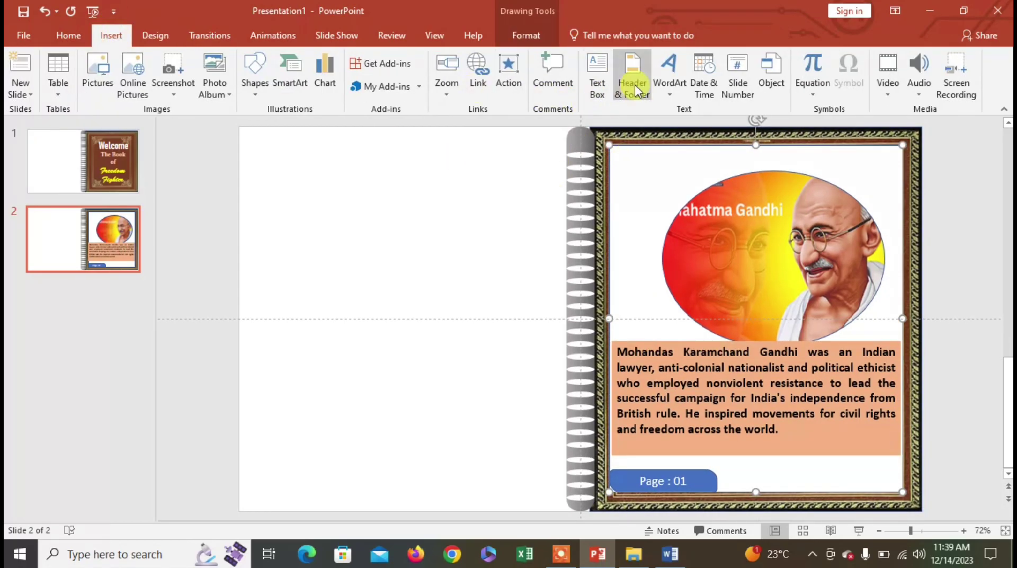
# - Add a centred single-line 'Mohandas Karamchand Gandhi' title text box across the page top
pyautogui.click(599, 66)
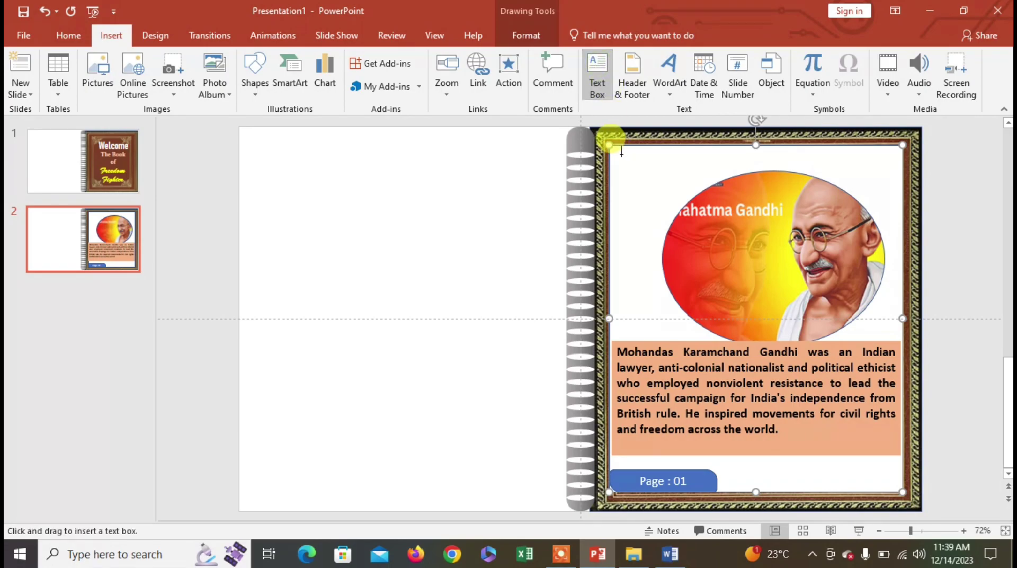
pyautogui.moveTo(618, 150); pyautogui.dragTo(883, 173)
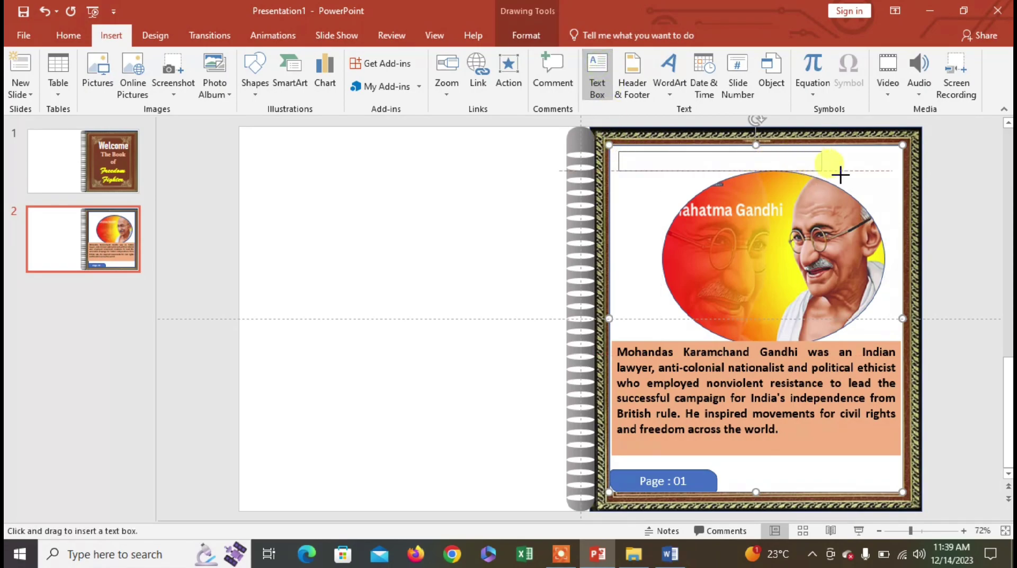
pyautogui.moveTo(883, 173); pyautogui.dragTo(900, 172)
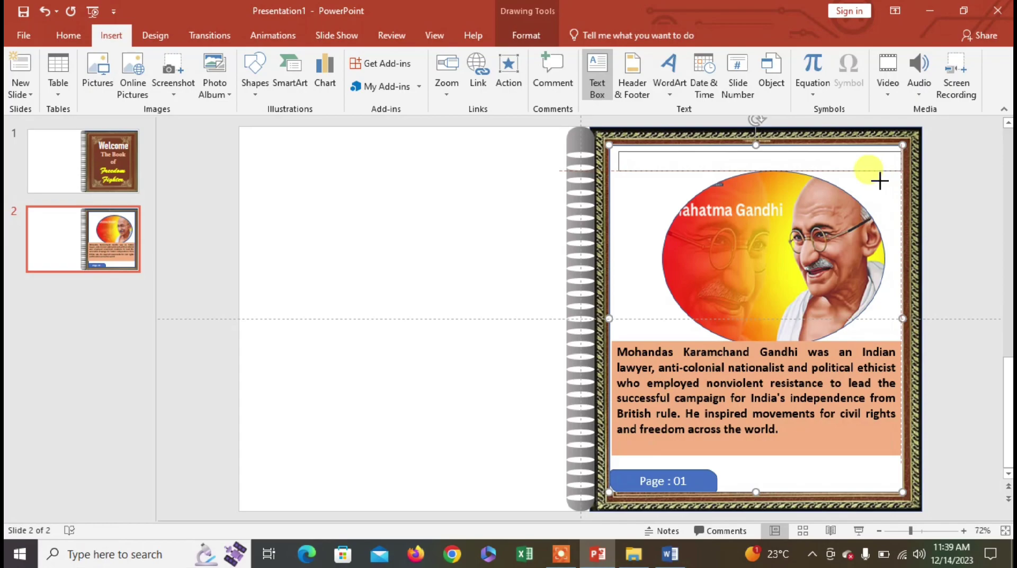
pyautogui.hotkey('ctrl', 'v')
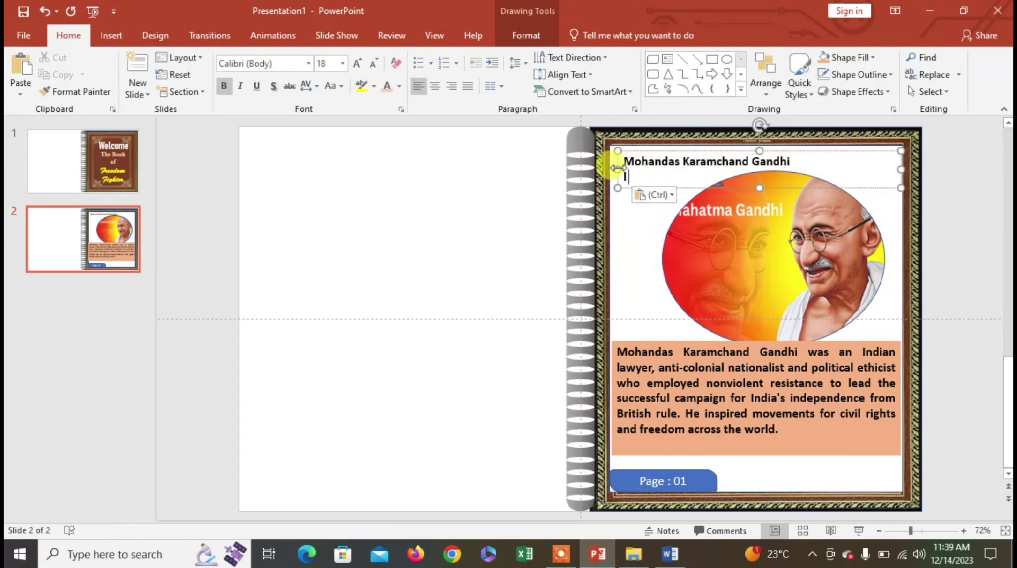
pyautogui.moveTo(617, 168); pyautogui.dragTo(612, 168)
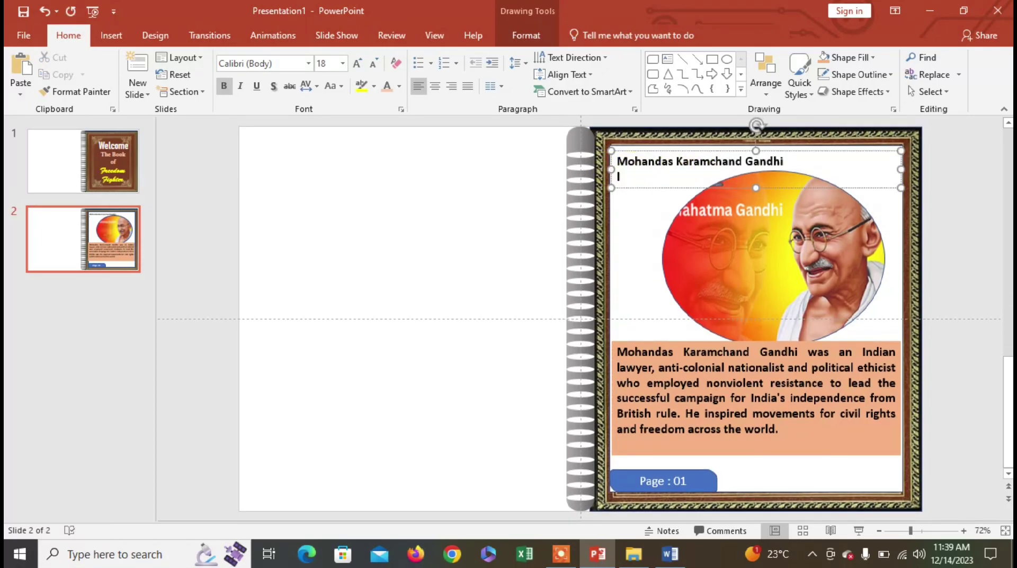
pyautogui.press('BackSpace')
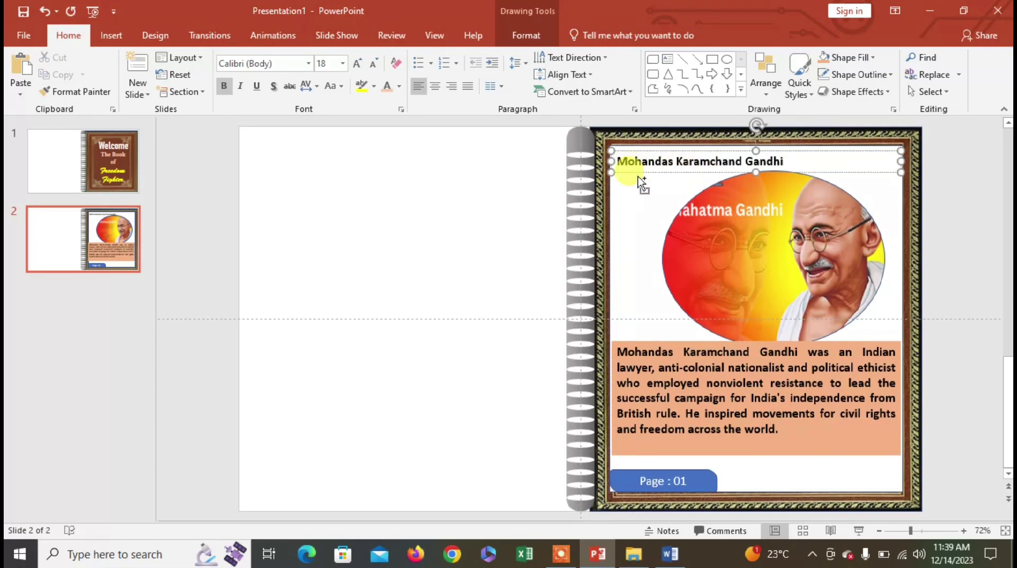
pyautogui.hotkey('ctrl', 'e')
# - Change the Gandhi title box's font to Algerian
pyautogui.click(639, 170)
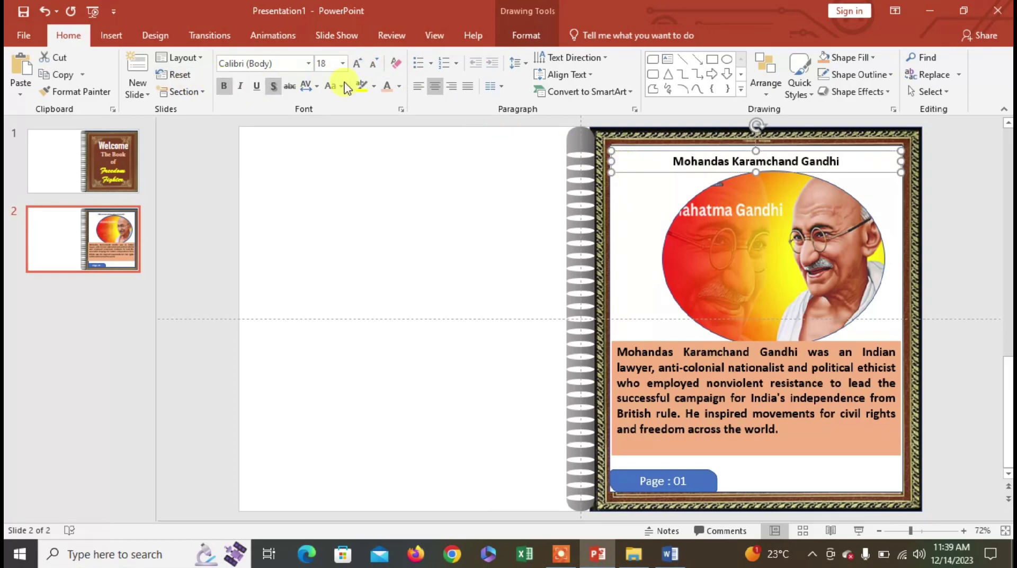
pyautogui.click(309, 64)
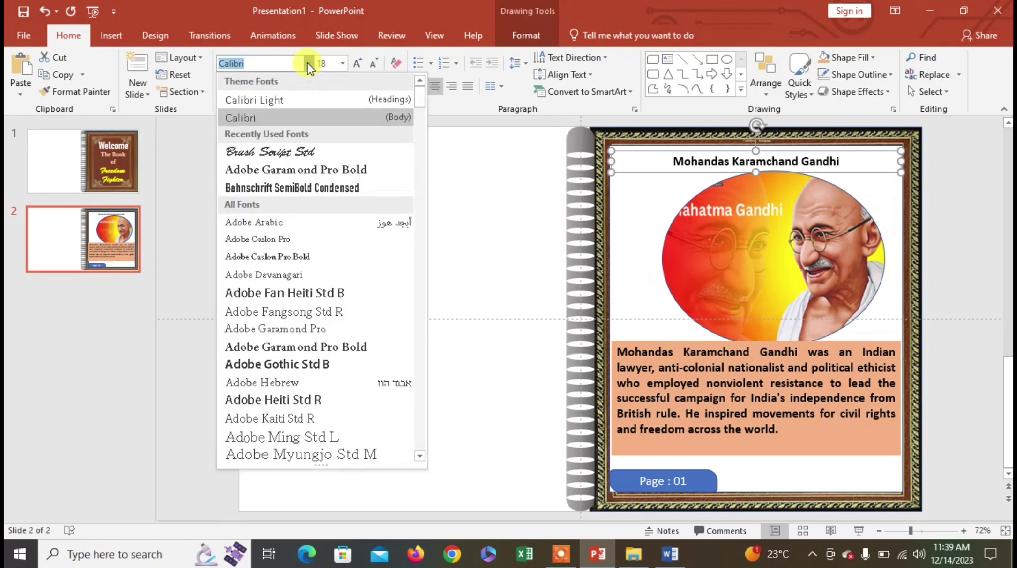
pyautogui.write('Arial')
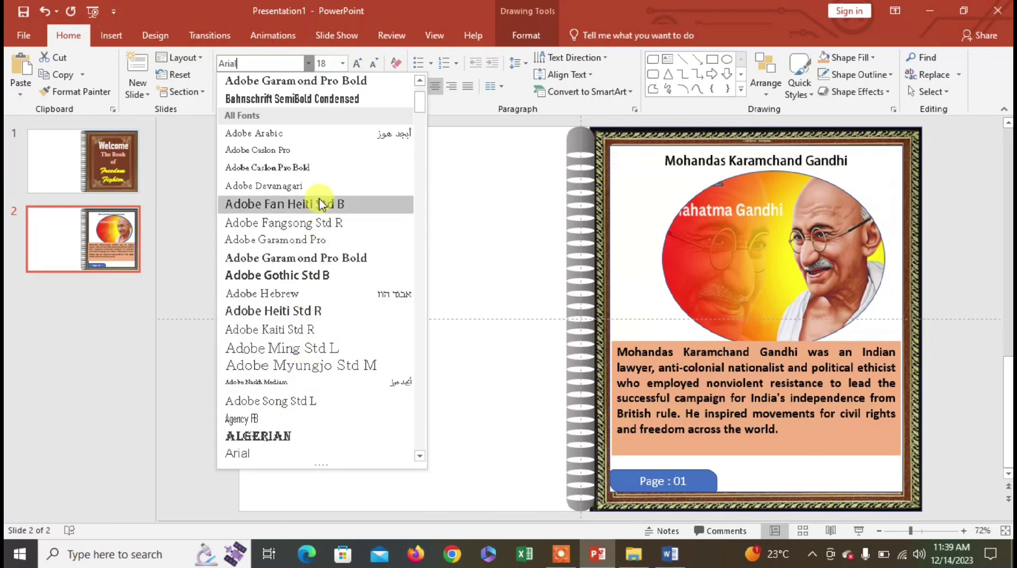
pyautogui.click(287, 442)
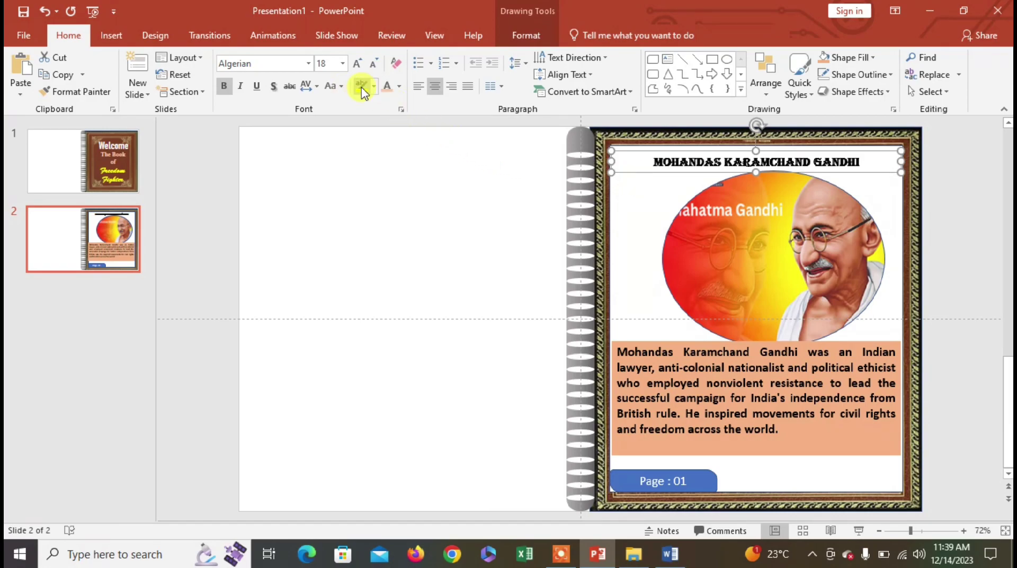
# - Fill the Gandhi title box with light grey
pyautogui.click(520, 34)
pyautogui.click(390, 58)
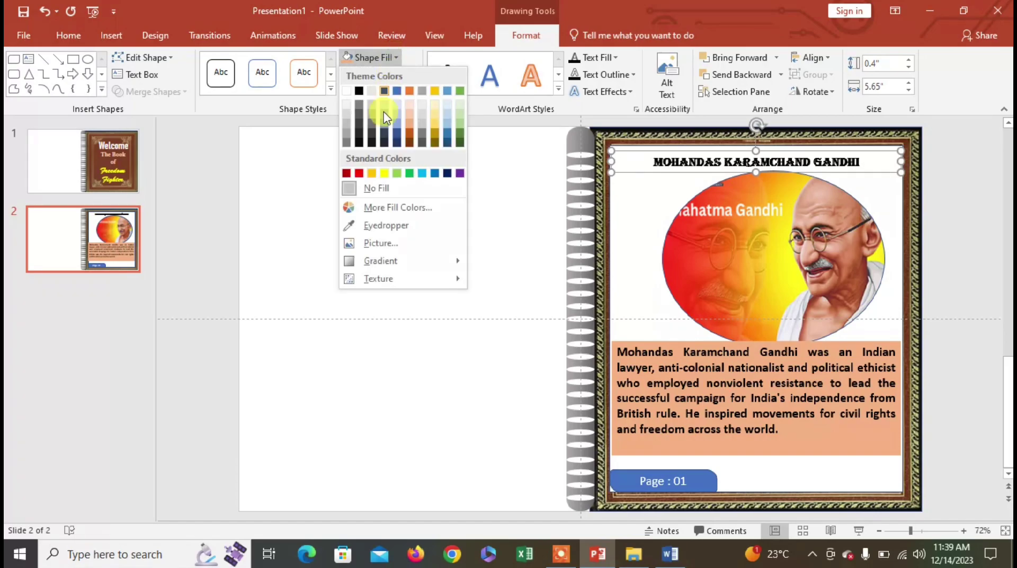
pyautogui.click(423, 113)
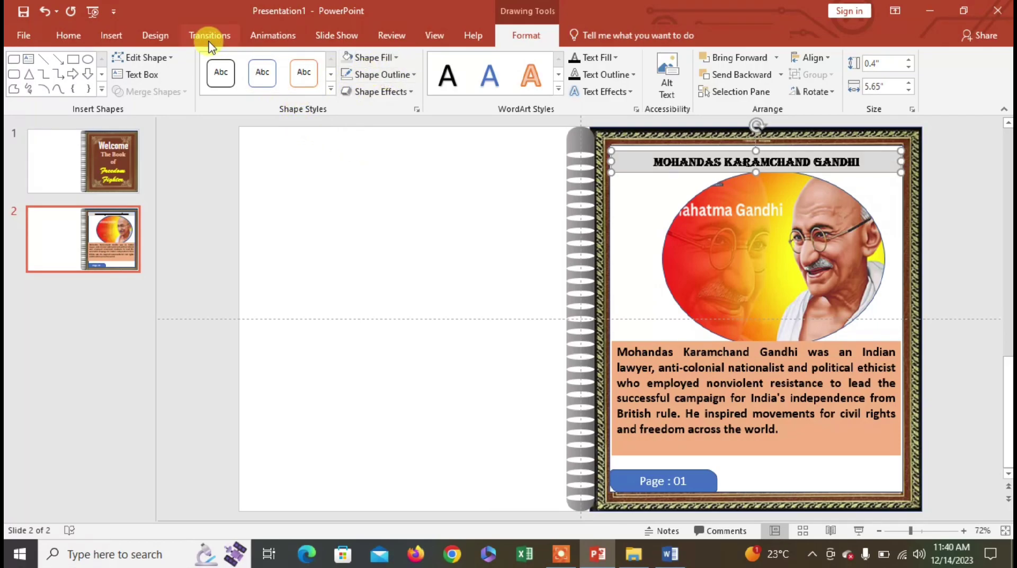
# - Colour the title lettering red
pyautogui.click(80, 32)
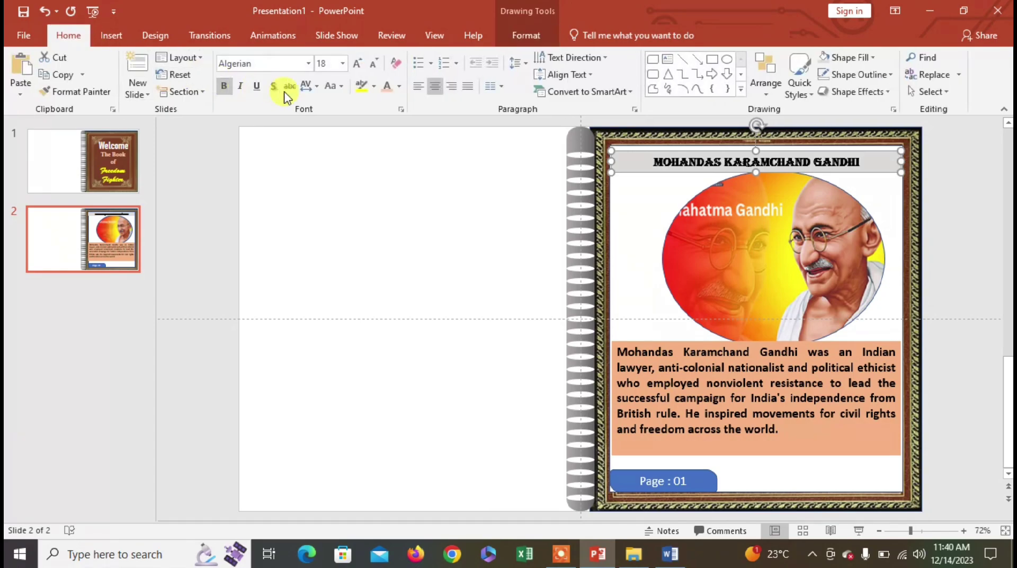
pyautogui.click(401, 85)
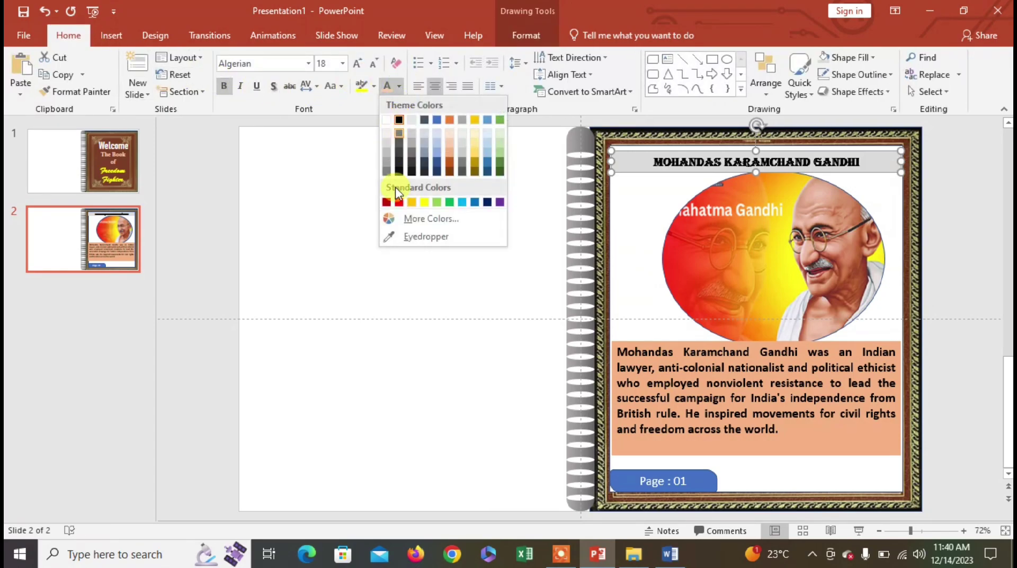
pyautogui.click(398, 203)
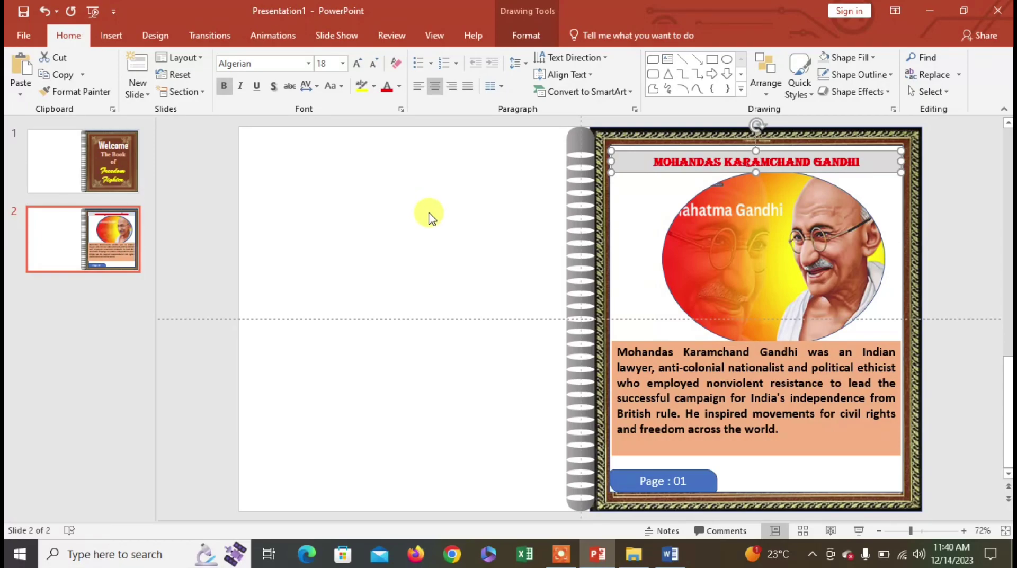
pyautogui.click(877, 137)
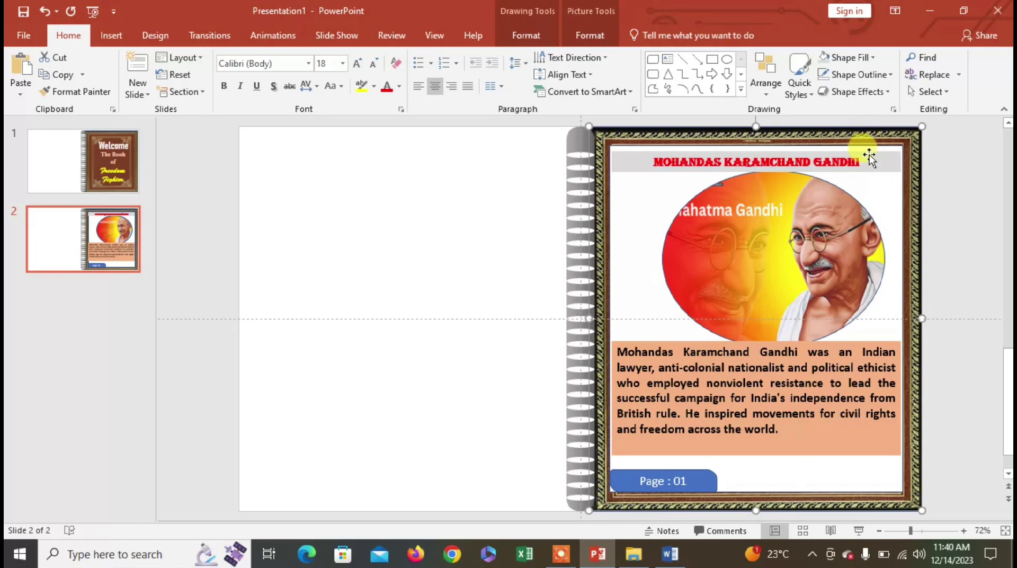
# - Select the Gandhi page's title, picture, biography box, page label and frame together
pyautogui.click(871, 157)
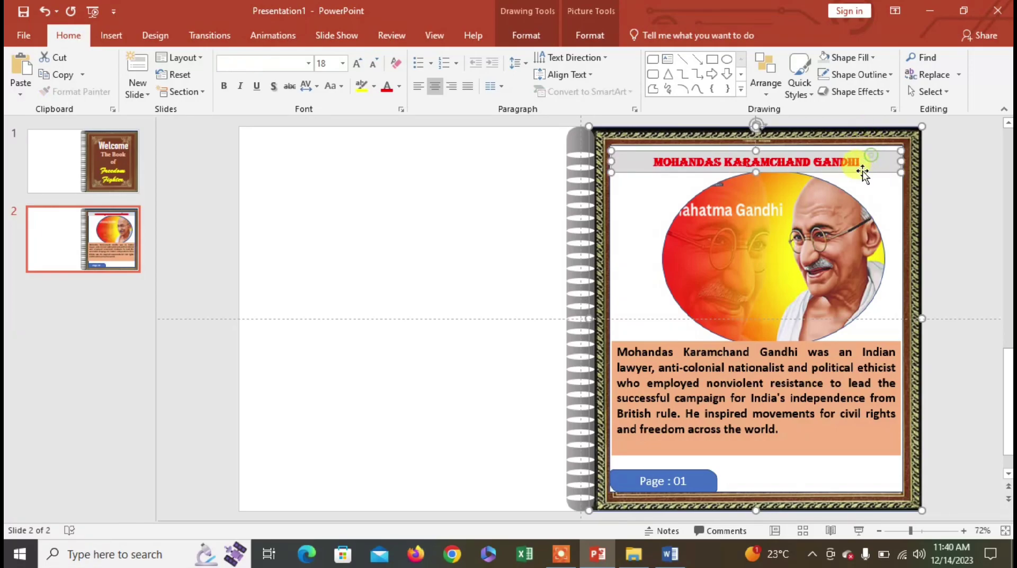
pyautogui.keyDown('shift'); pyautogui.click(847, 217); pyautogui.keyUp('shift')
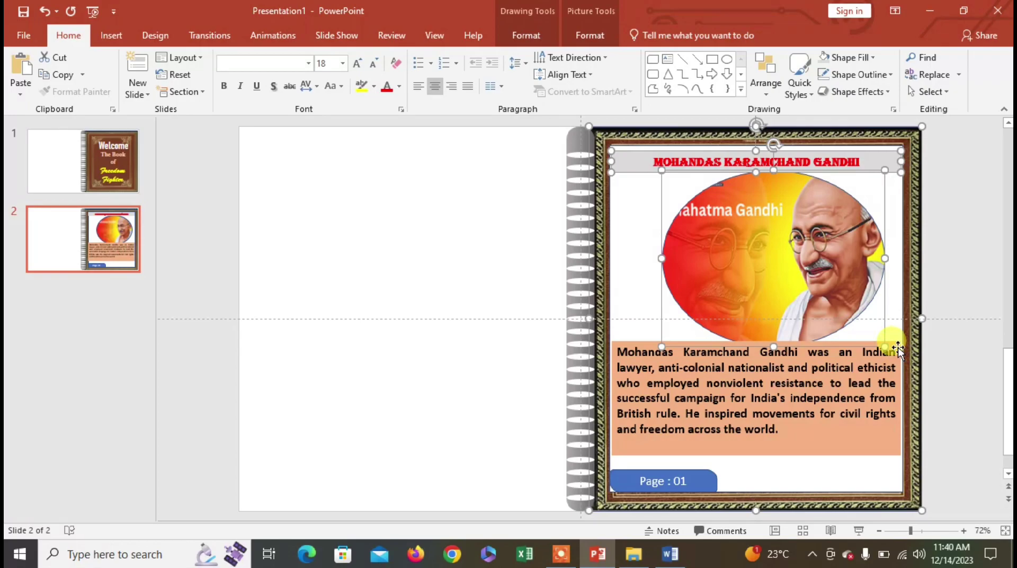
pyautogui.keyDown('shift'); pyautogui.click(888, 360); pyautogui.keyUp('shift')
pyautogui.keyDown('shift'); pyautogui.click(713, 481); pyautogui.keyUp('shift')
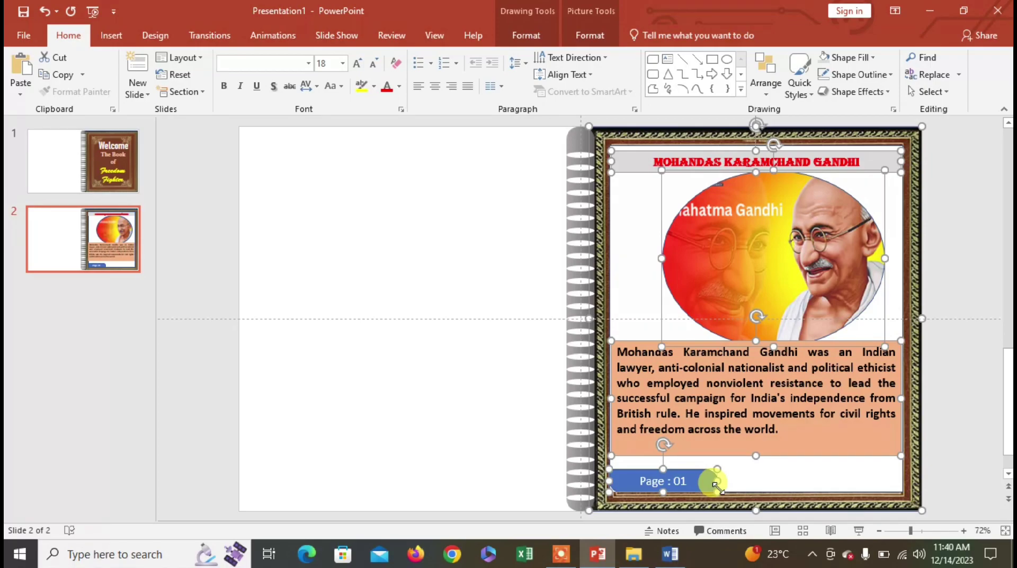
pyautogui.keyDown('shift'); pyautogui.click(666, 133); pyautogui.keyUp('shift')
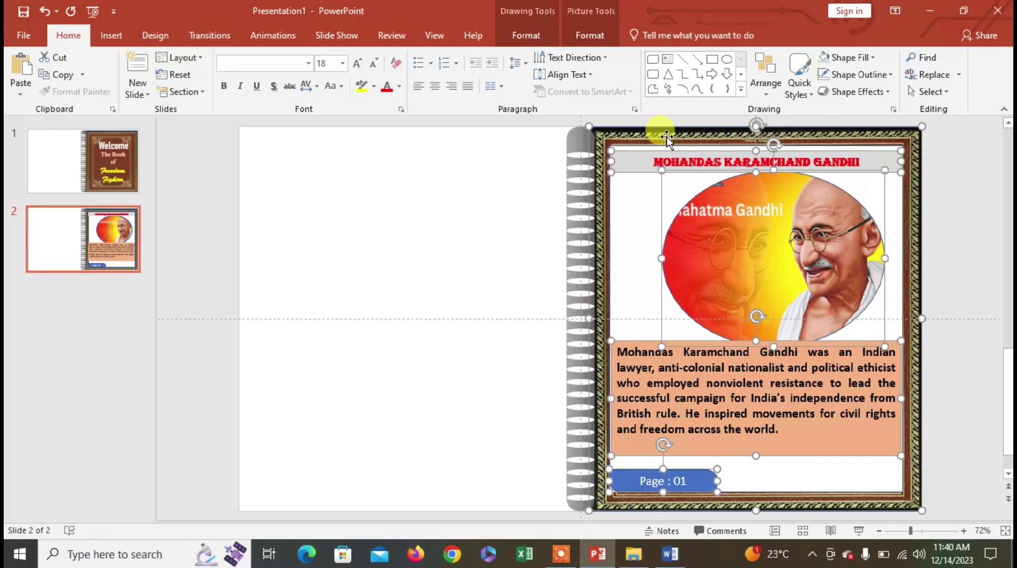
# - Paste a copy of the page and position it on the slide's left half
pyautogui.hotkey('ctrl', 'v')
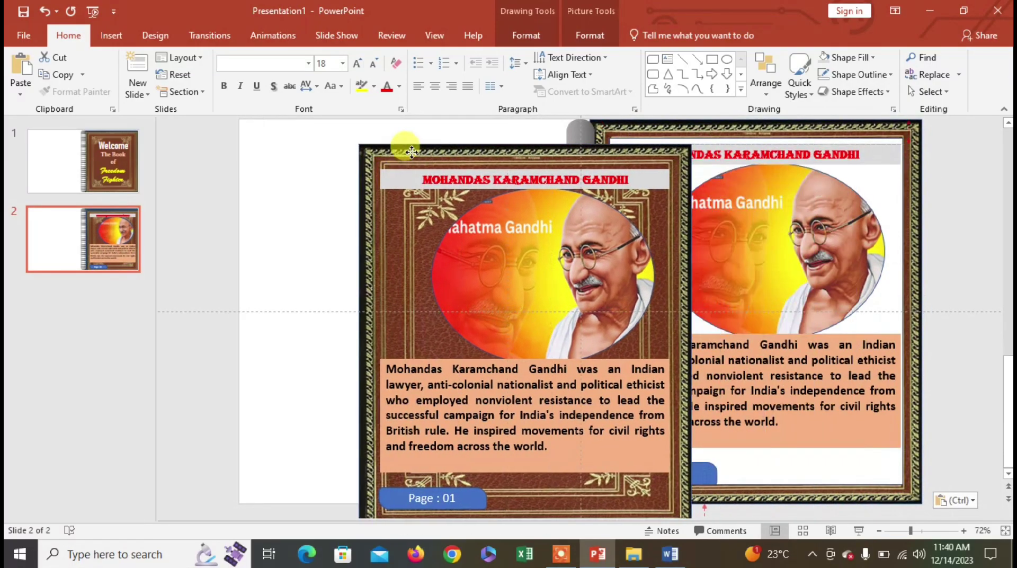
pyautogui.moveTo(698, 139); pyautogui.dragTo(343, 137)
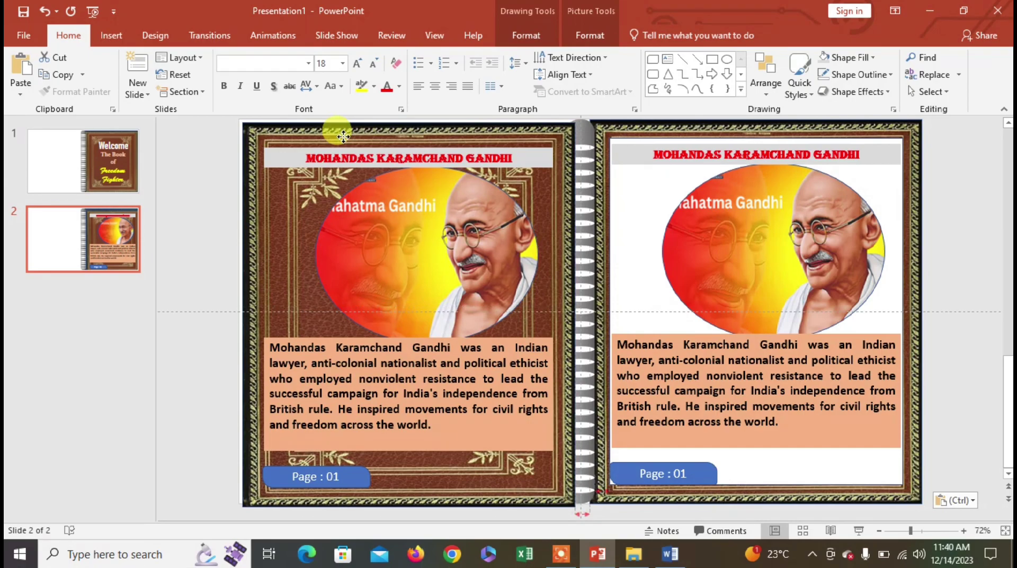
pyautogui.moveTo(343, 137); pyautogui.dragTo(341, 134)
pyautogui.hotkey('ctrl', 'z')
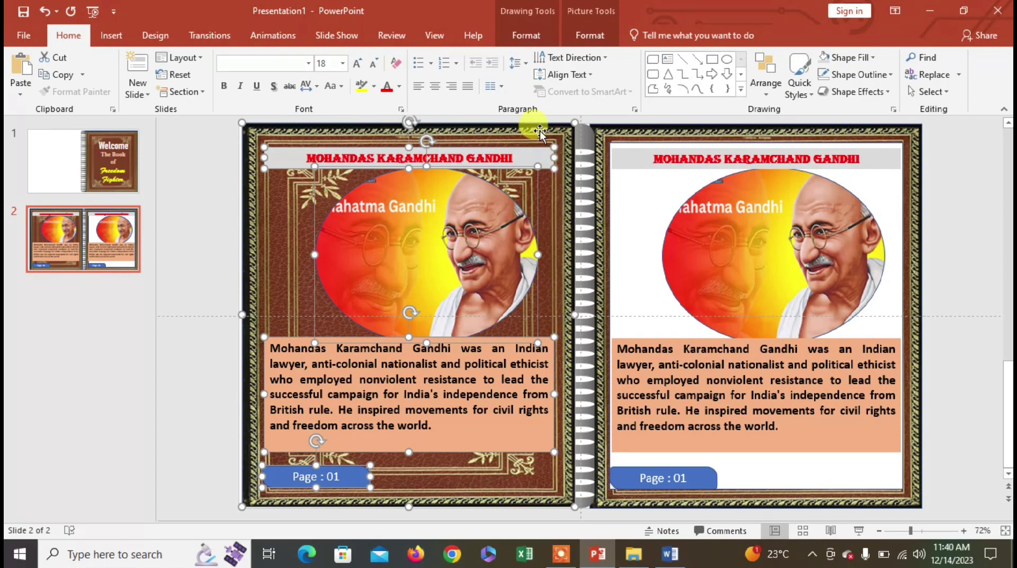
# - Edit the right page's 'Page : 01' label, deleting the 1 to renumber it 02
pyautogui.click(631, 134)
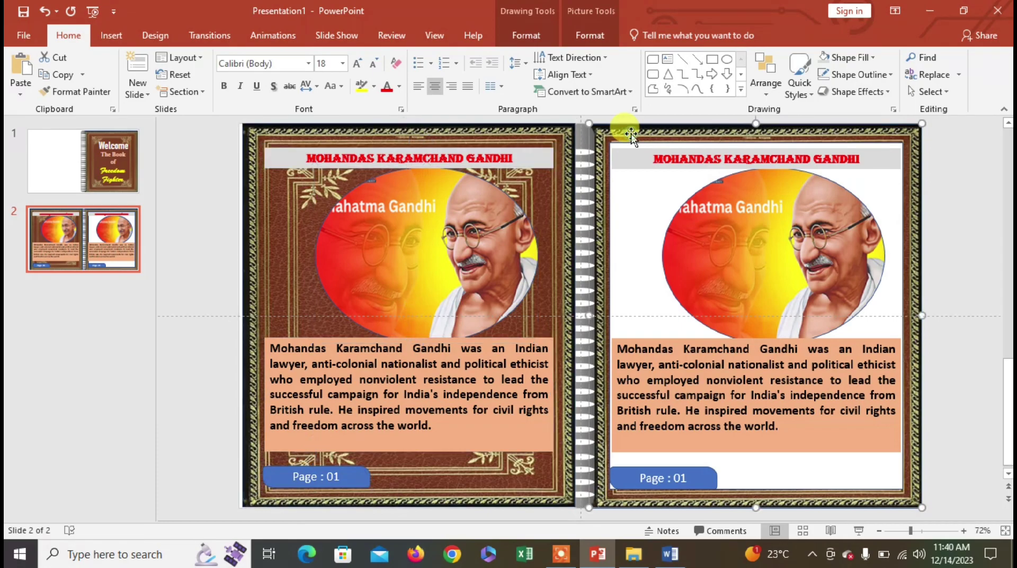
pyautogui.click(527, 136)
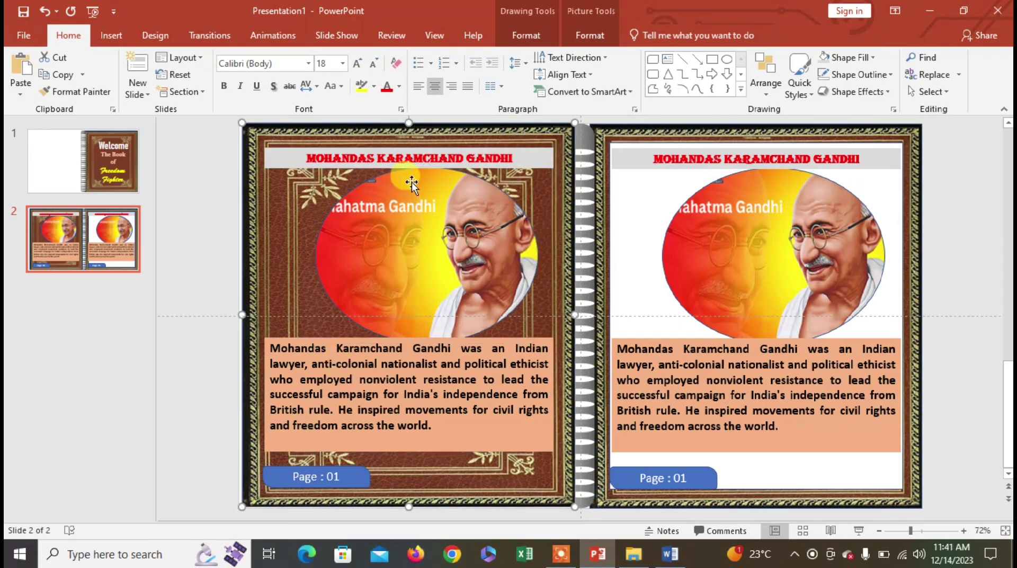
pyautogui.click(686, 480)
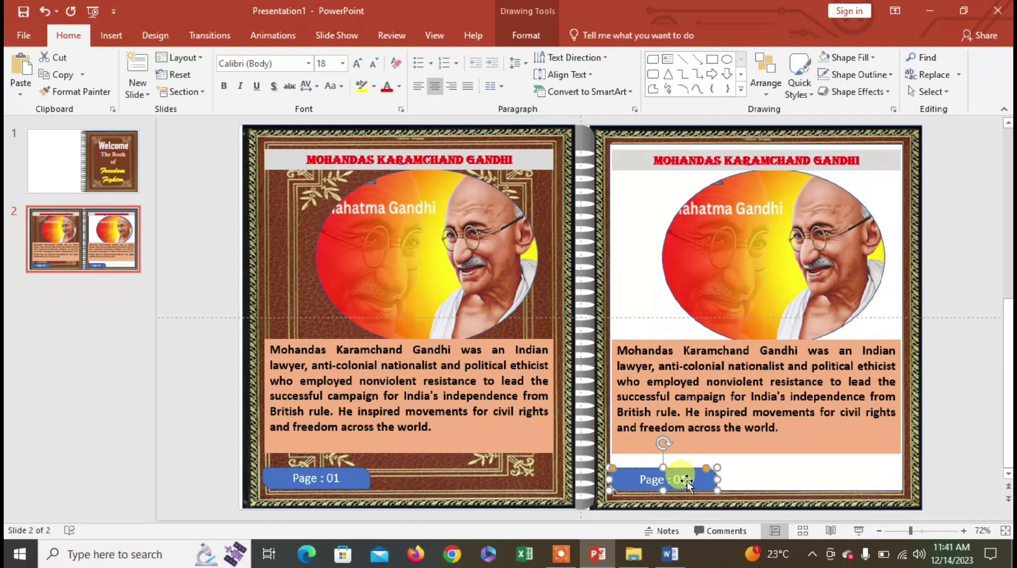
pyautogui.click(698, 491)
pyautogui.press('BackSpace')
pyautogui.write('2')
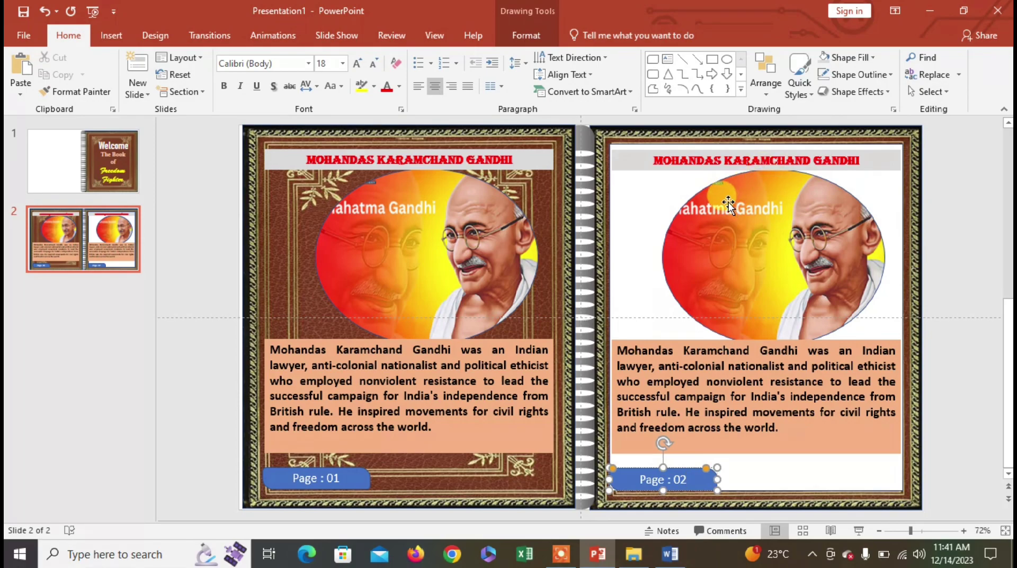
# - Fill the right page's oval with the picture NETAJI SUBHAS CHANDRA BOSE.jpg
pyautogui.click(751, 237)
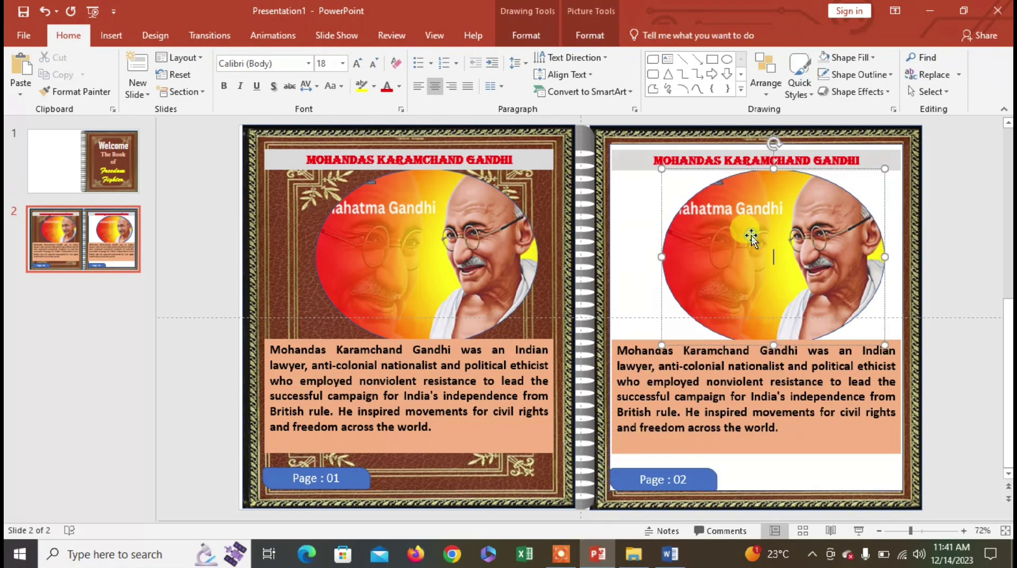
pyautogui.click(529, 36)
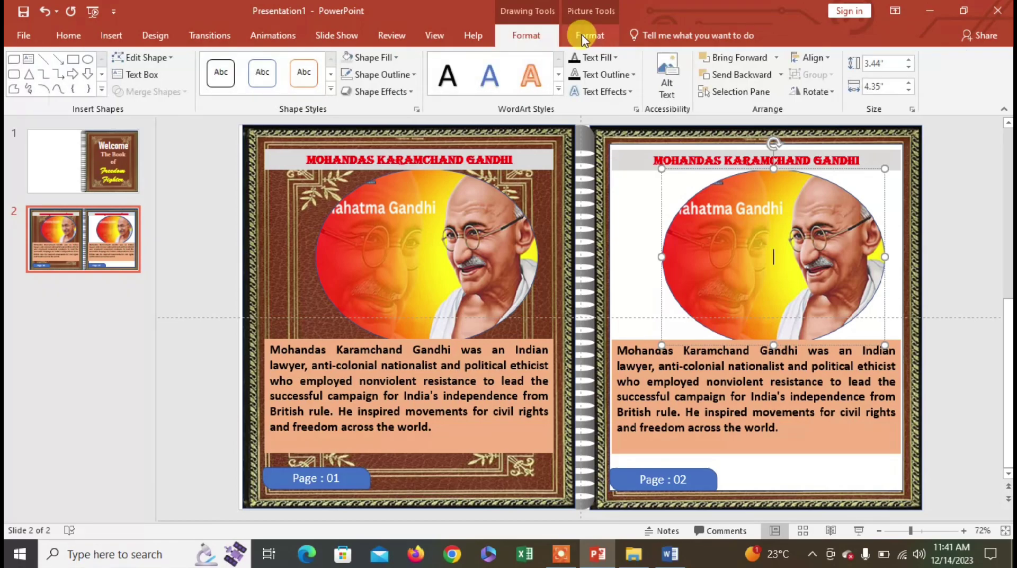
pyautogui.click(396, 57)
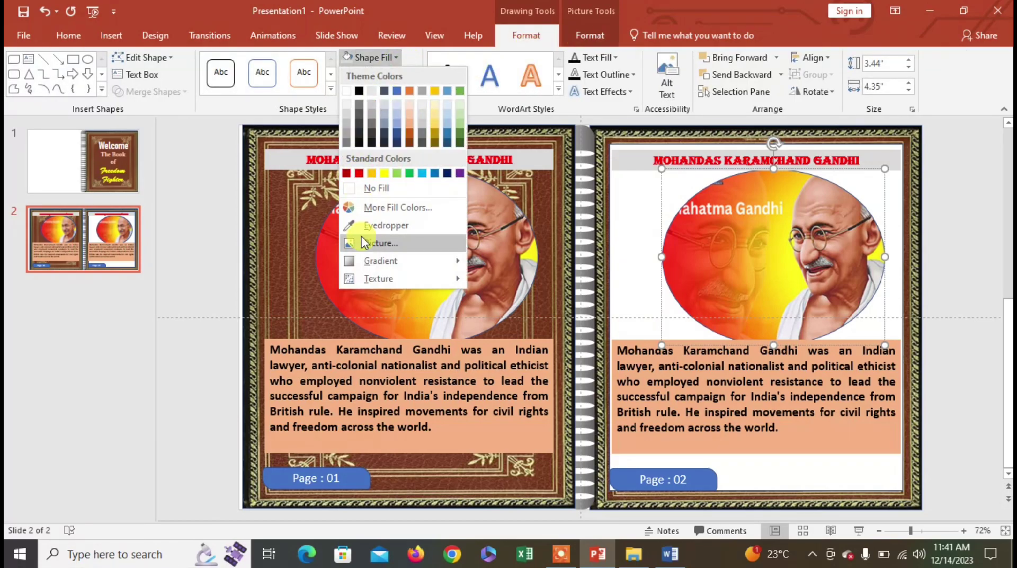
pyautogui.click(382, 243)
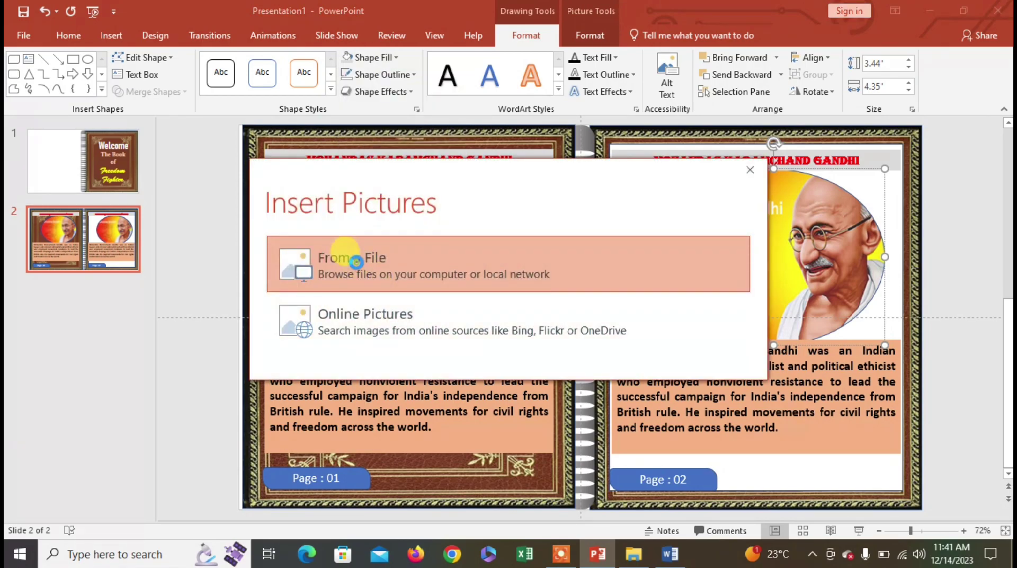
pyautogui.click(358, 268)
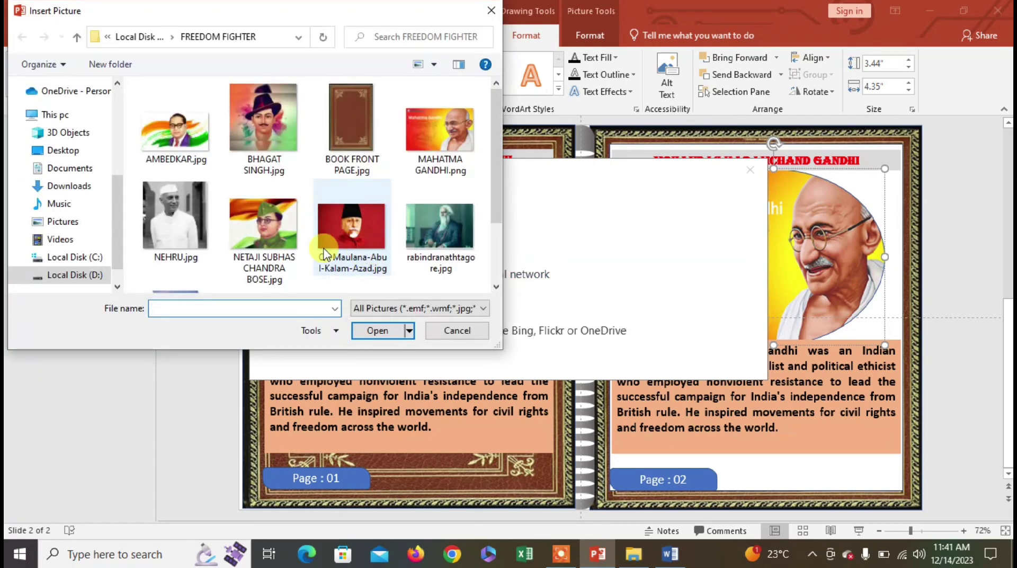
pyautogui.click(252, 221)
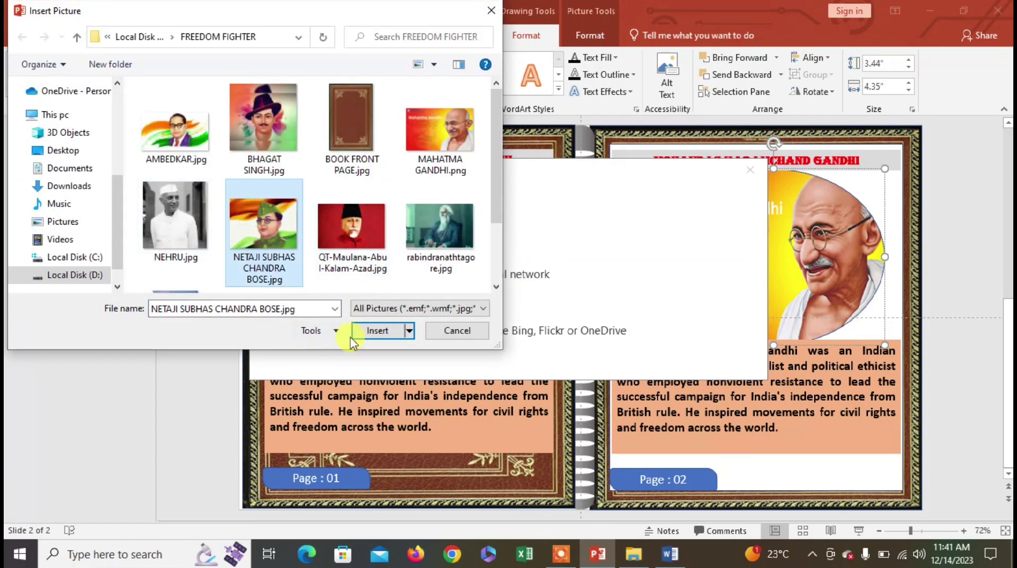
pyautogui.click(371, 332)
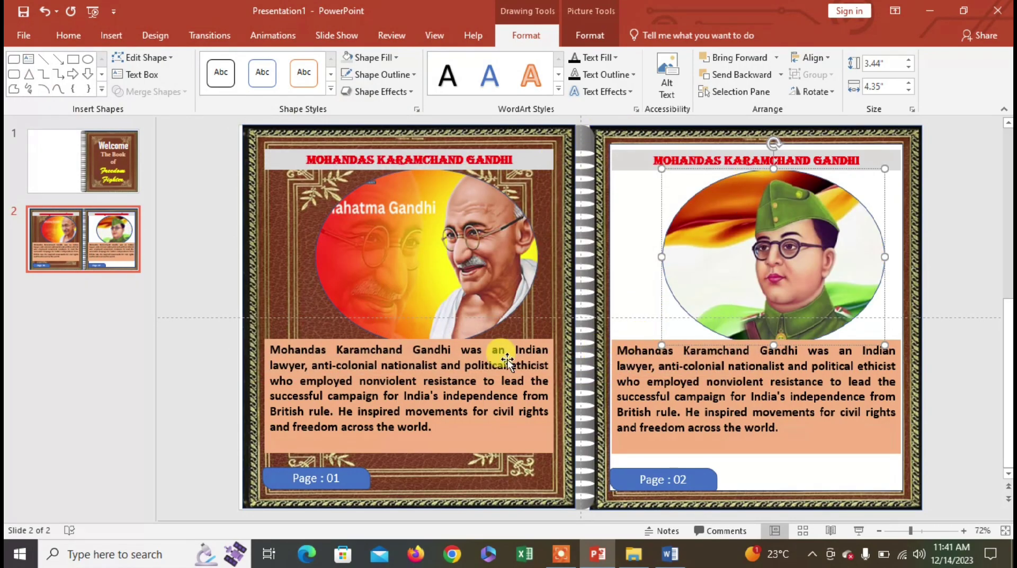
# - In the Word document FREEDOM.docx, select Subhas Chandra Bose's biography paragraph
pyautogui.click(671, 554)
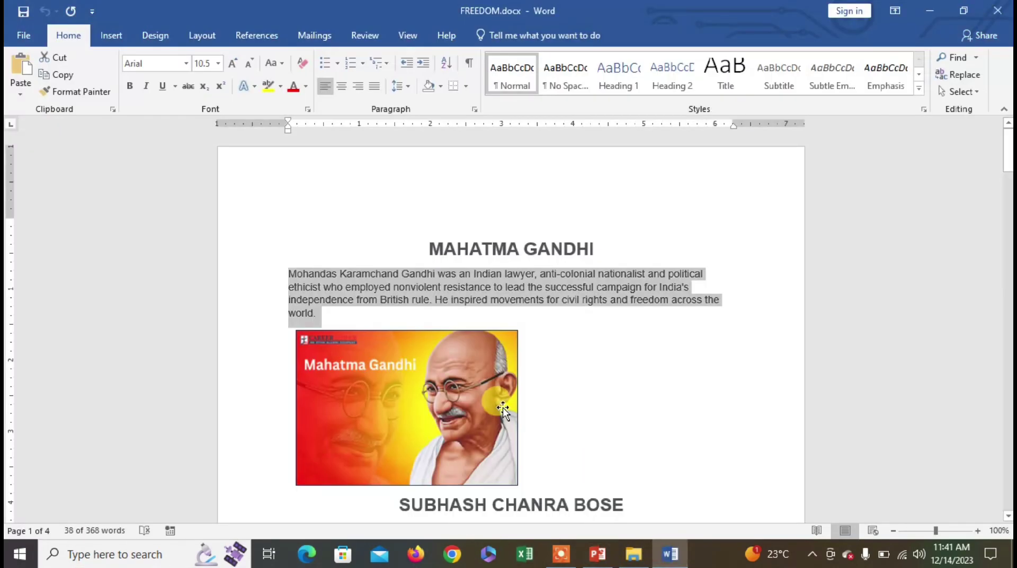
pyautogui.scroll(-5, 500, 405)
pyautogui.scroll(-5, 495, 408)
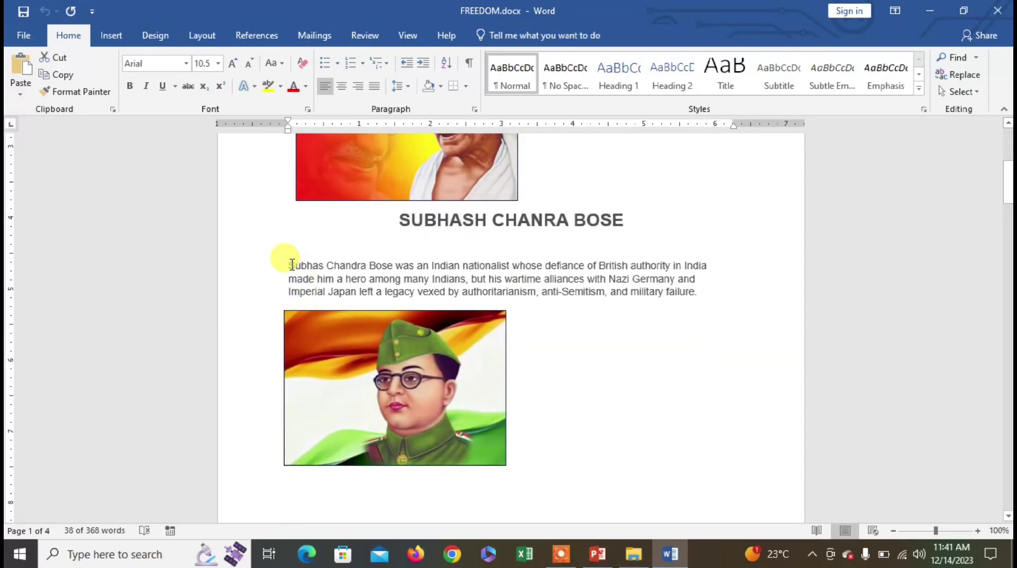
pyautogui.moveTo(289, 265); pyautogui.dragTo(712, 298)
pyautogui.hotkey('ctrl', 'c')
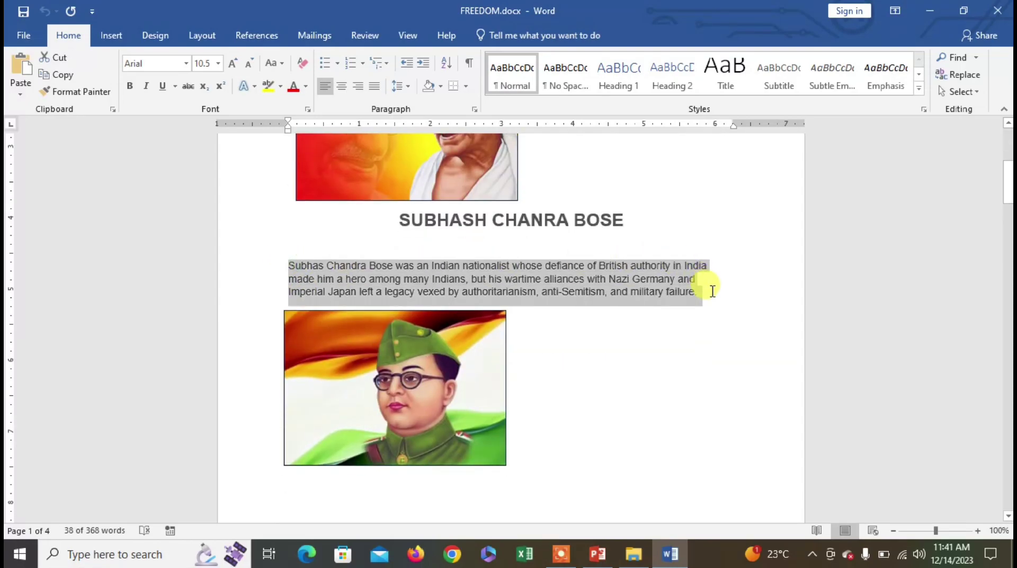
# - Paste Bose's biography over the Gandhi text, then copy 'Subhas Chandra' and select the right heading
pyautogui.hotkey('alt', 'Tab')
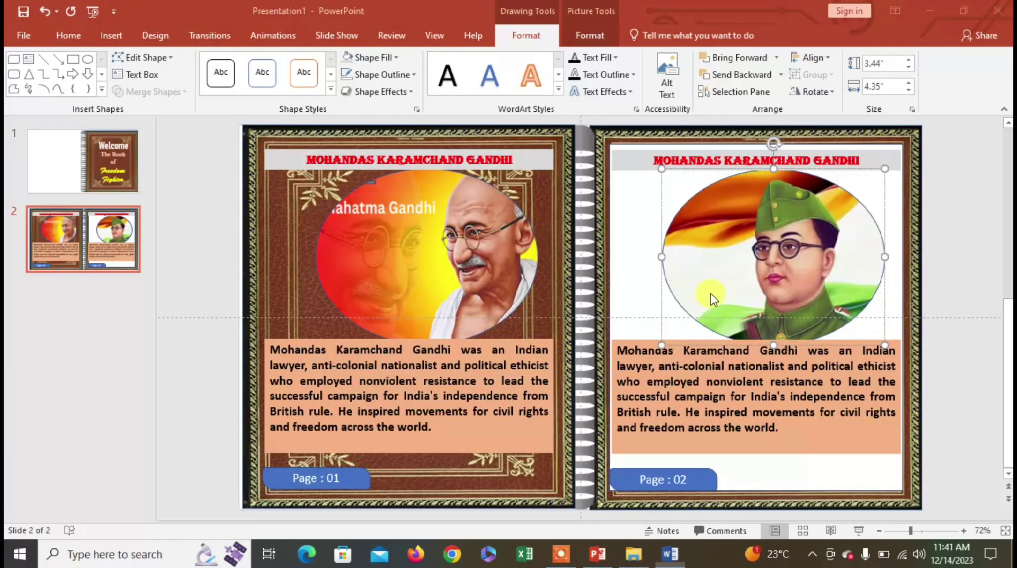
pyautogui.click(640, 356)
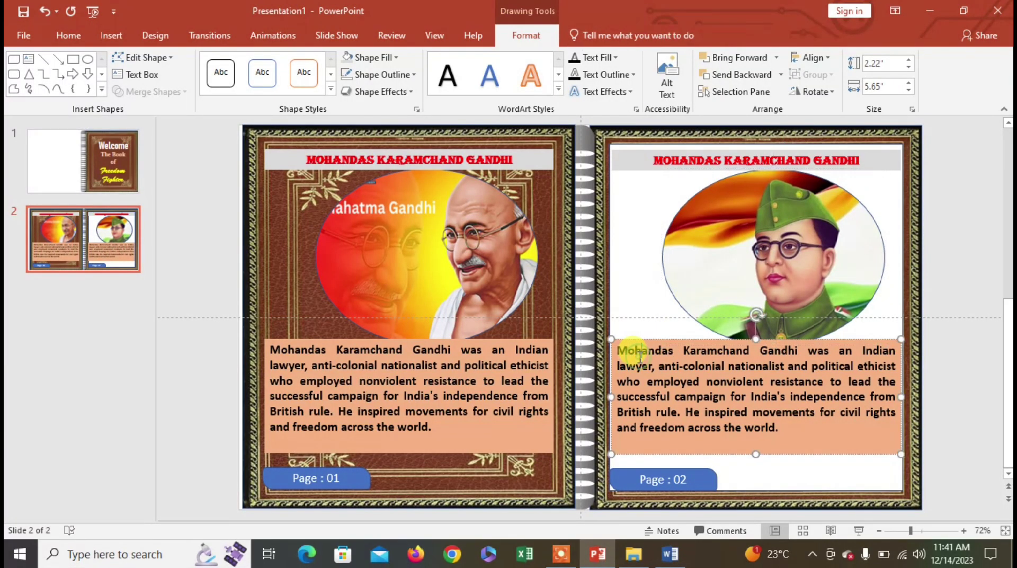
pyautogui.hotkey('ctrl', 'a')
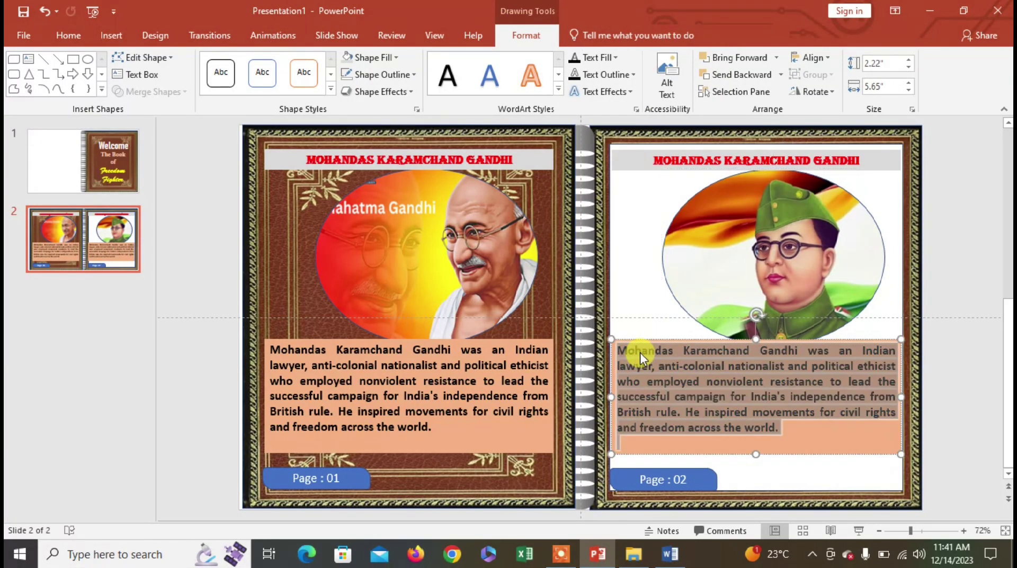
pyautogui.hotkey('ctrl', 'v')
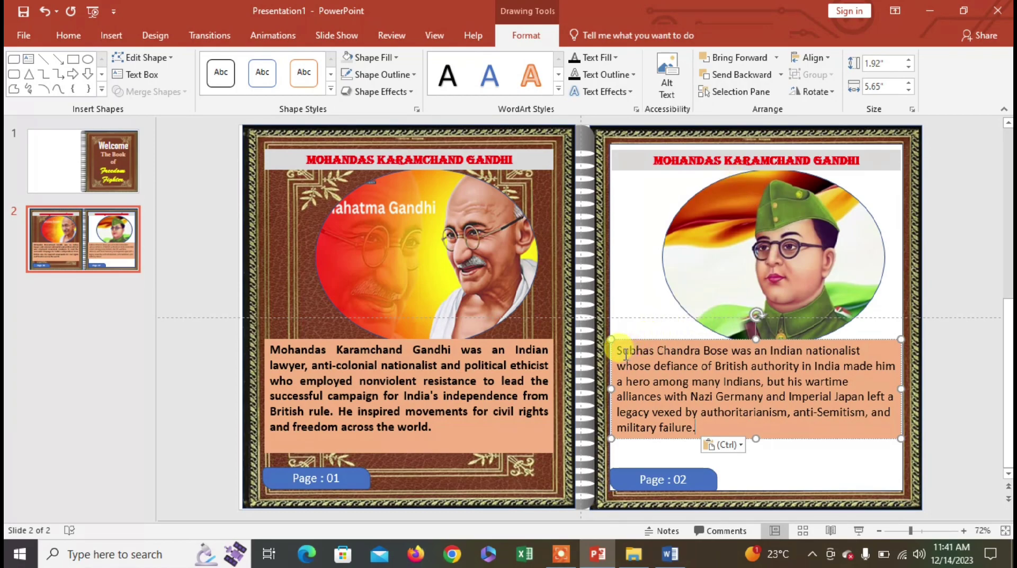
pyautogui.moveTo(618, 351); pyautogui.dragTo(688, 350)
pyautogui.hotkey('ctrl', 'c')
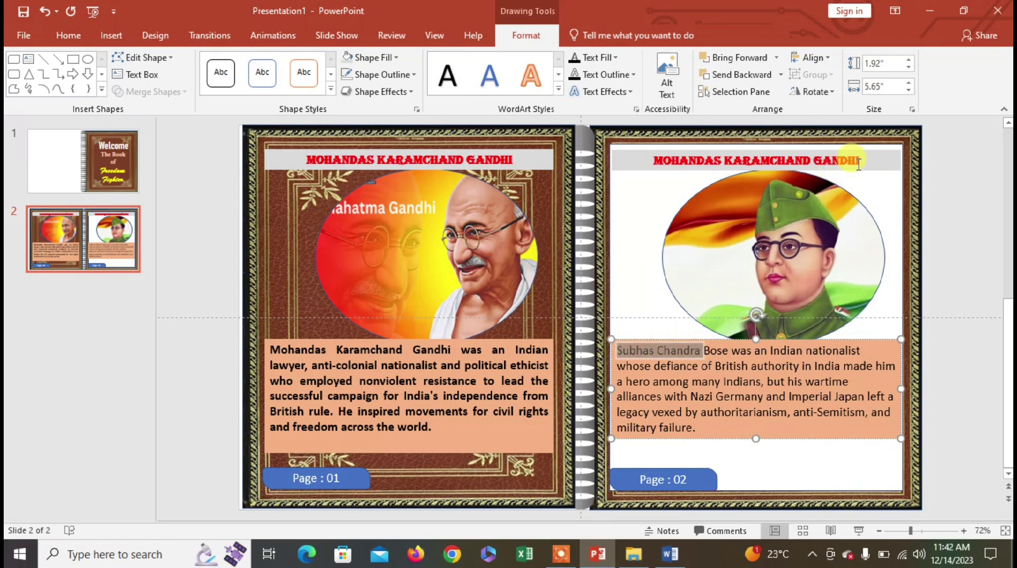
pyautogui.moveTo(861, 162); pyautogui.dragTo(683, 174)
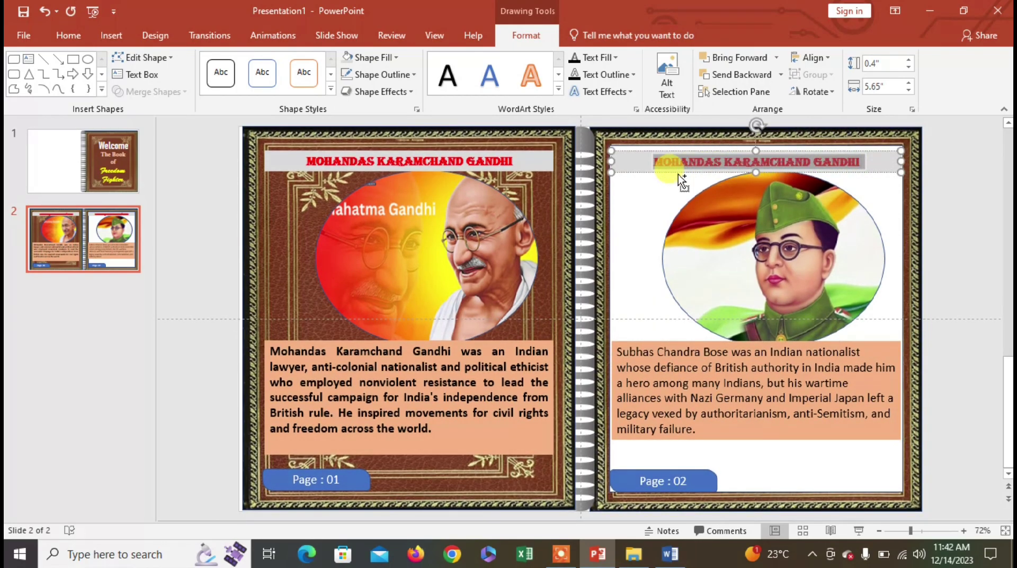
# - Make the right heading 'SUBHAS CHANDRA', copying the Gandhi heading's red Algerian style with Format Painter
pyautogui.hotkey('ctrl', 'v')
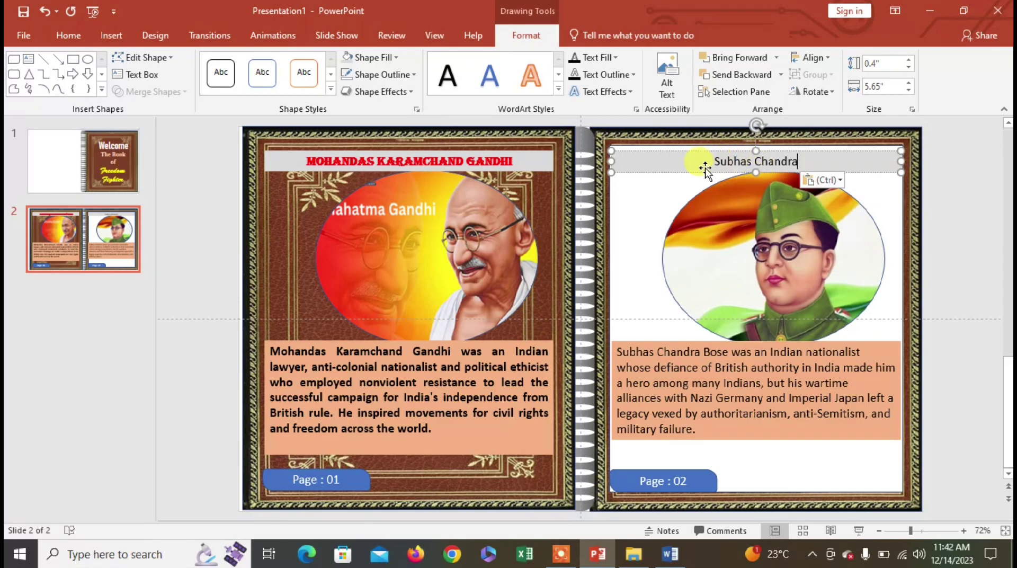
pyautogui.click(530, 164)
pyautogui.click(68, 36)
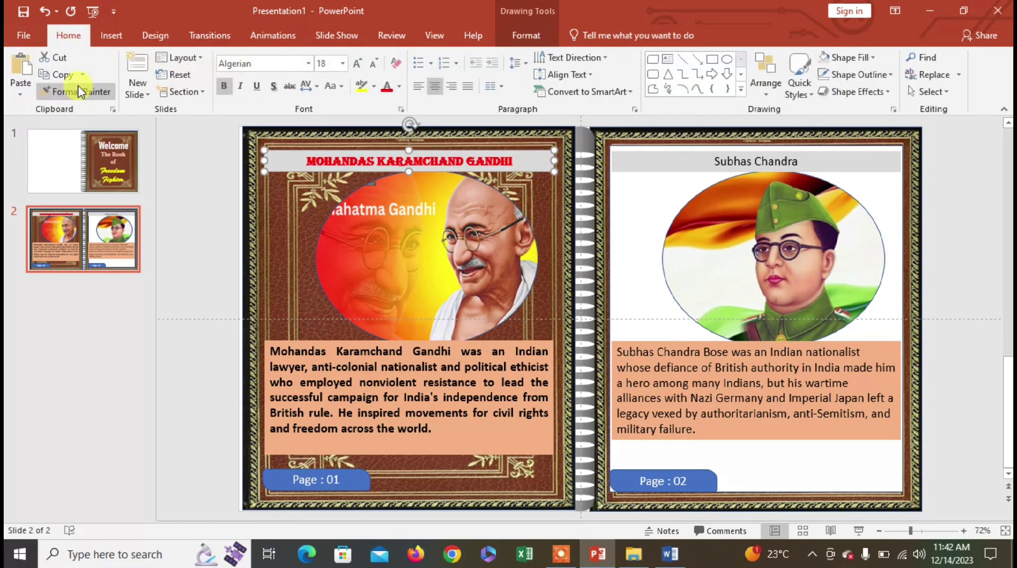
pyautogui.click(85, 95)
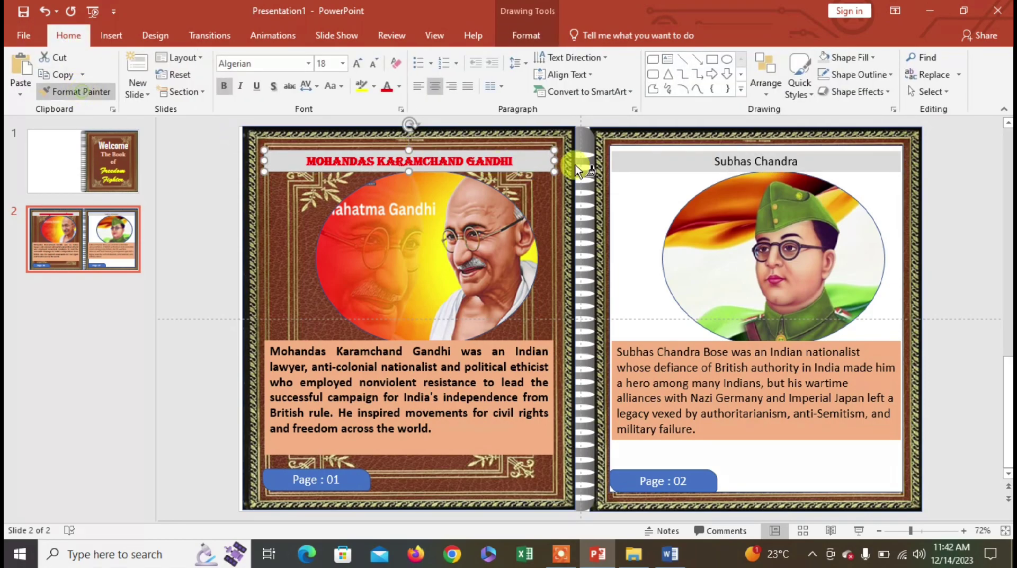
pyautogui.click(713, 161)
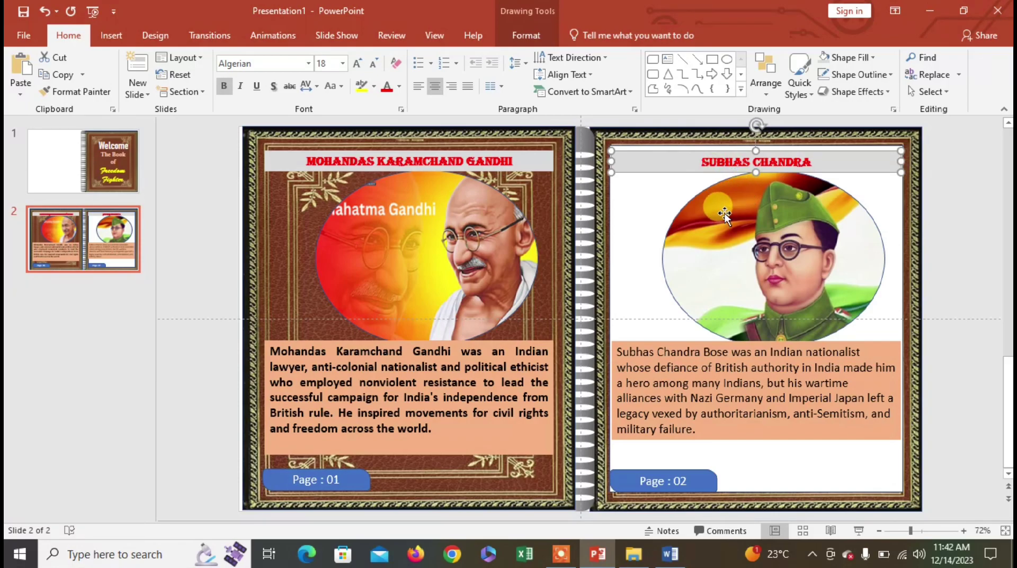
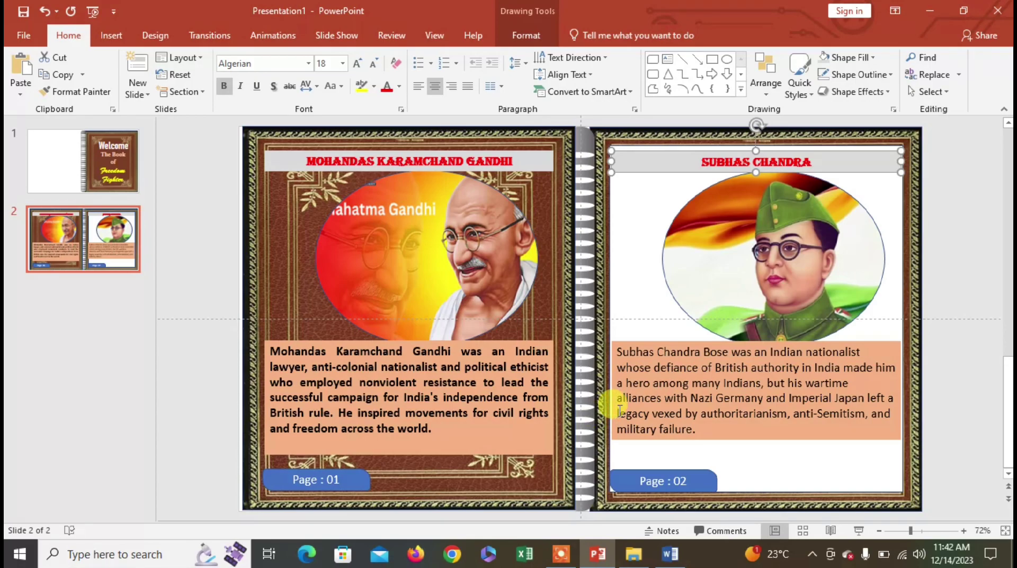
# - Drag the right page's white frame over the Gandhi page to hide its brown background
pyautogui.click(282, 292)
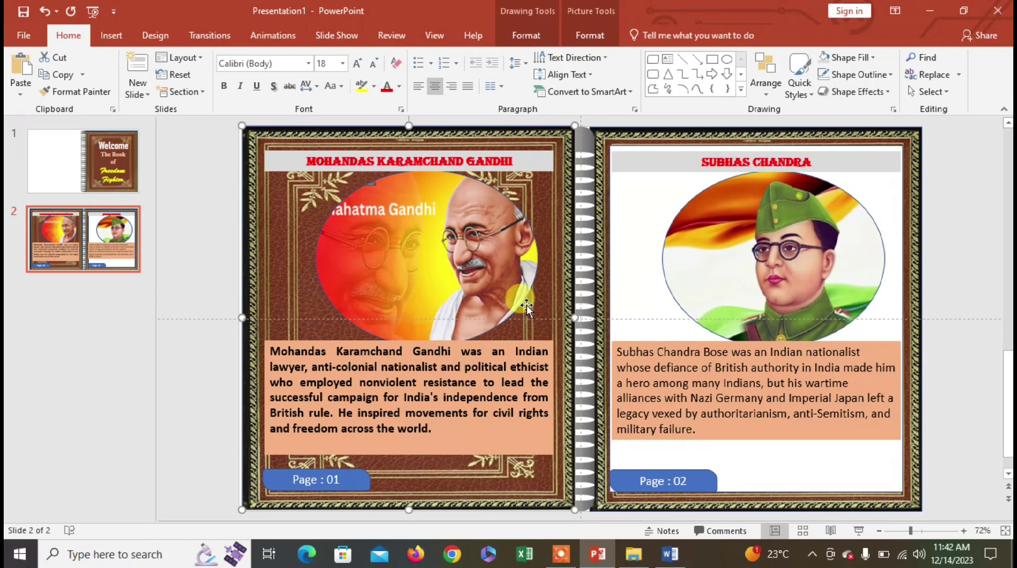
pyautogui.click(629, 293)
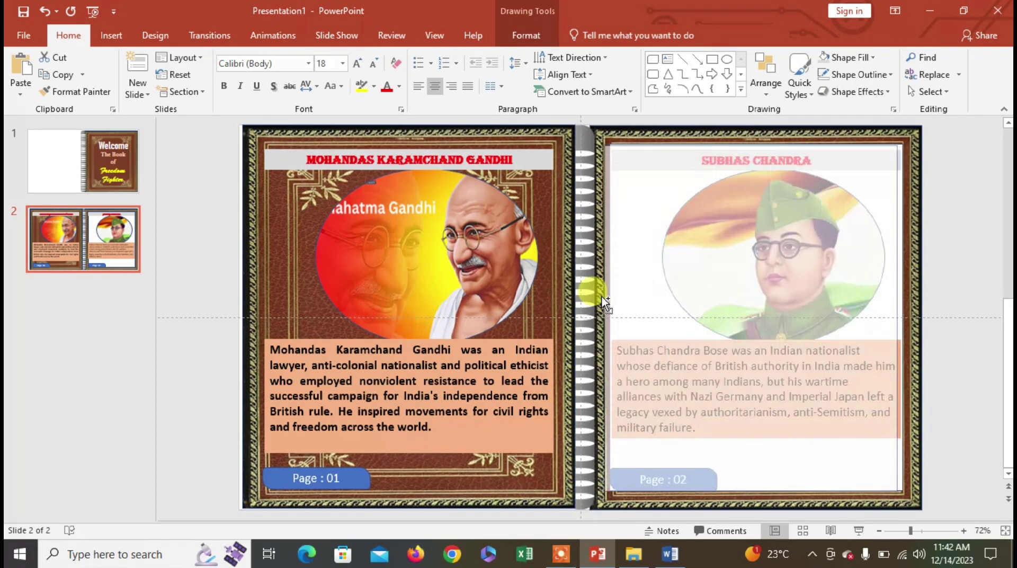
pyautogui.moveTo(274, 286); pyautogui.dragTo(289, 290)
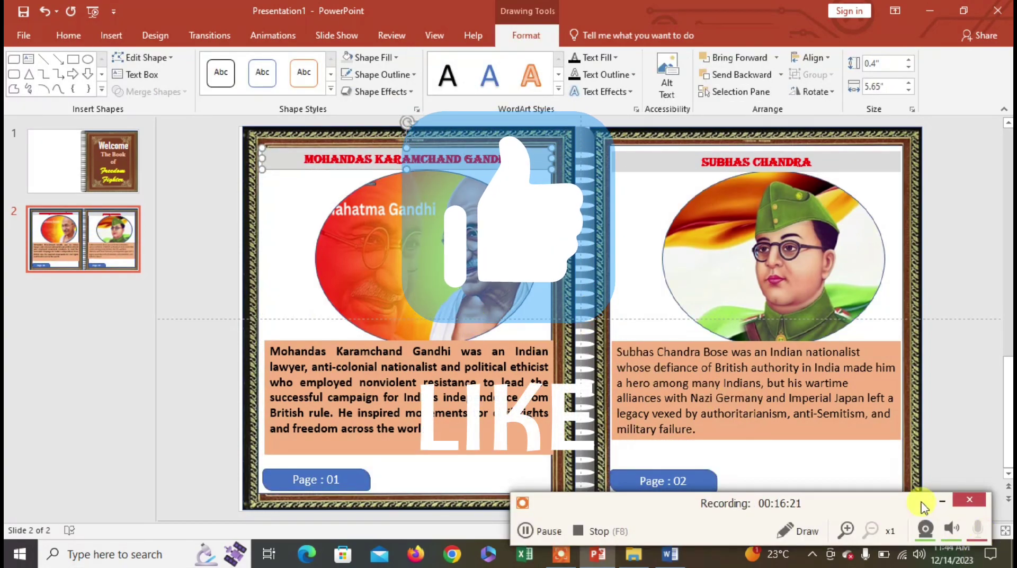
pyautogui.click(942, 501)
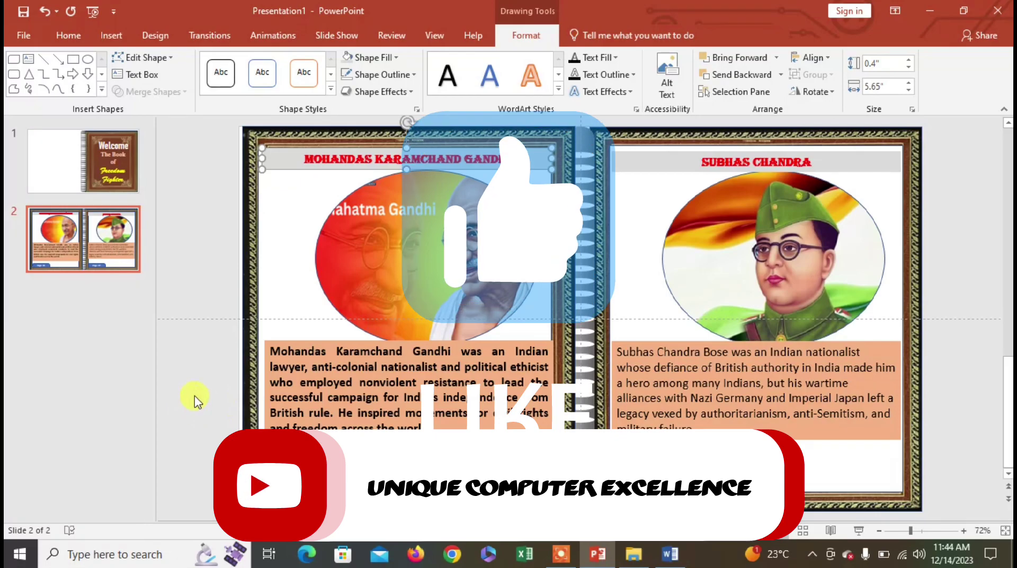
pyautogui.click(136, 273)
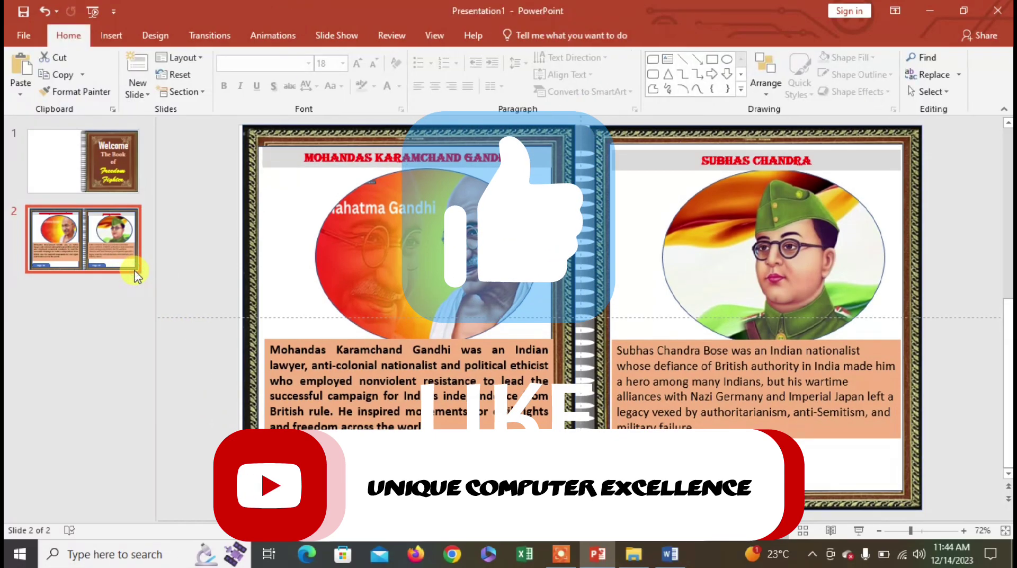
pyautogui.hotkey('ctrl', 'd')
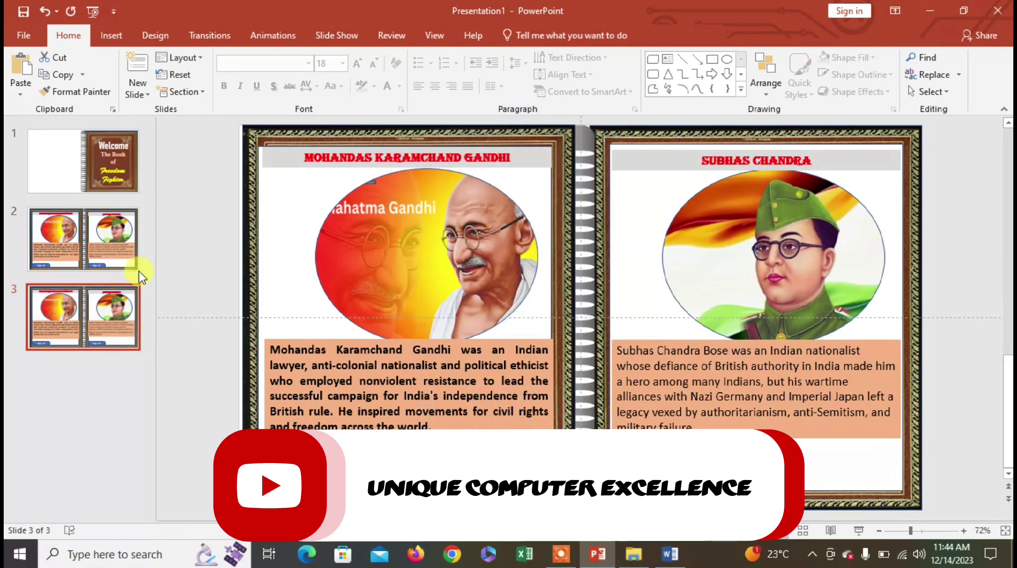
pyautogui.hotkey('ctrl', 'z')
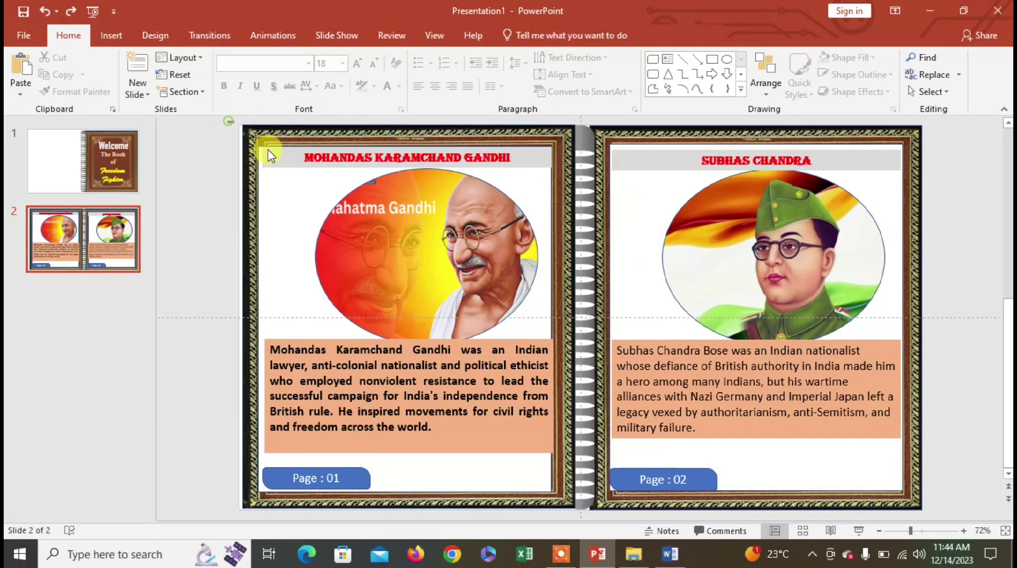
pyautogui.moveTo(228, 122)
pyautogui.mouseDown()
pyautogui.moveTo(569, 442)
pyautogui.moveTo(578, 514)
pyautogui.mouseUp()
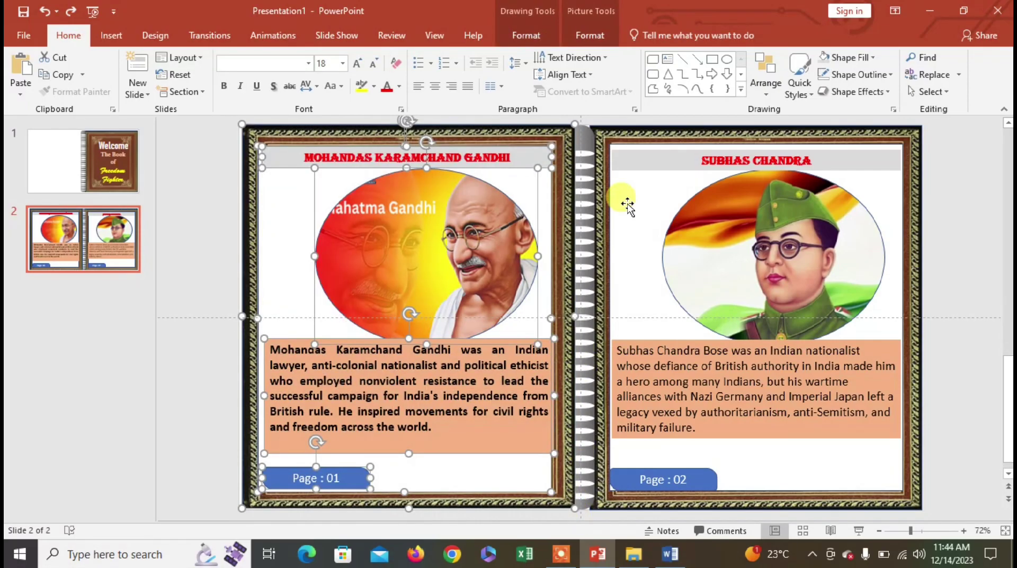
pyautogui.click(596, 35)
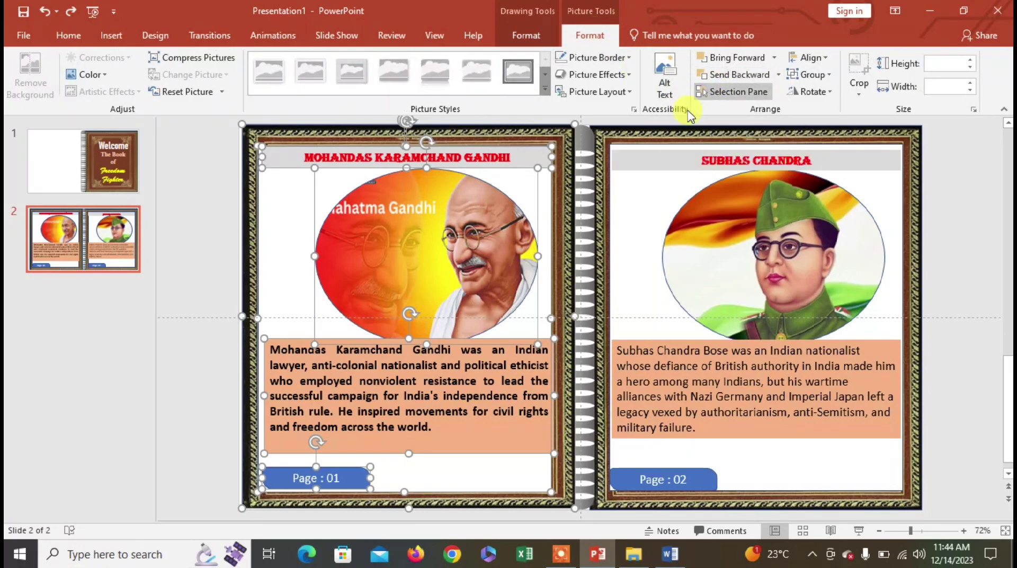
pyautogui.click(991, 204)
pyautogui.moveTo(960, 123); pyautogui.dragTo(583, 536)
pyautogui.click(590, 35)
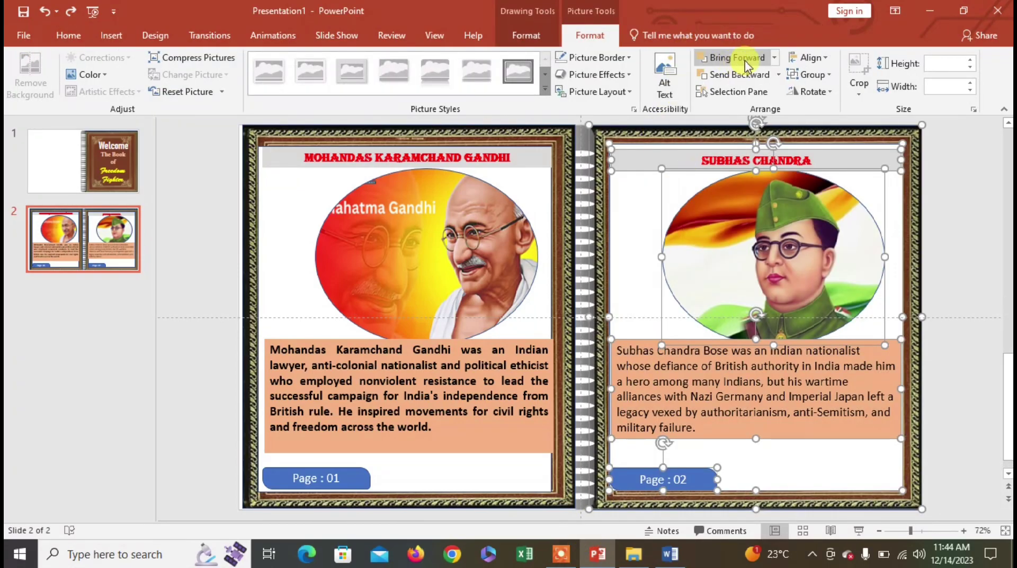
pyautogui.click(774, 59)
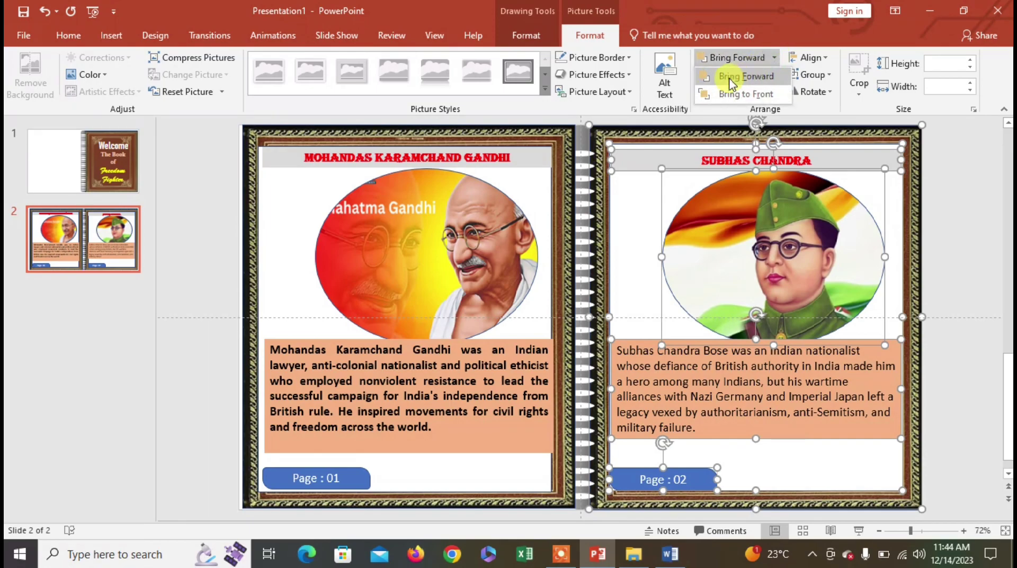
pyautogui.click(736, 79)
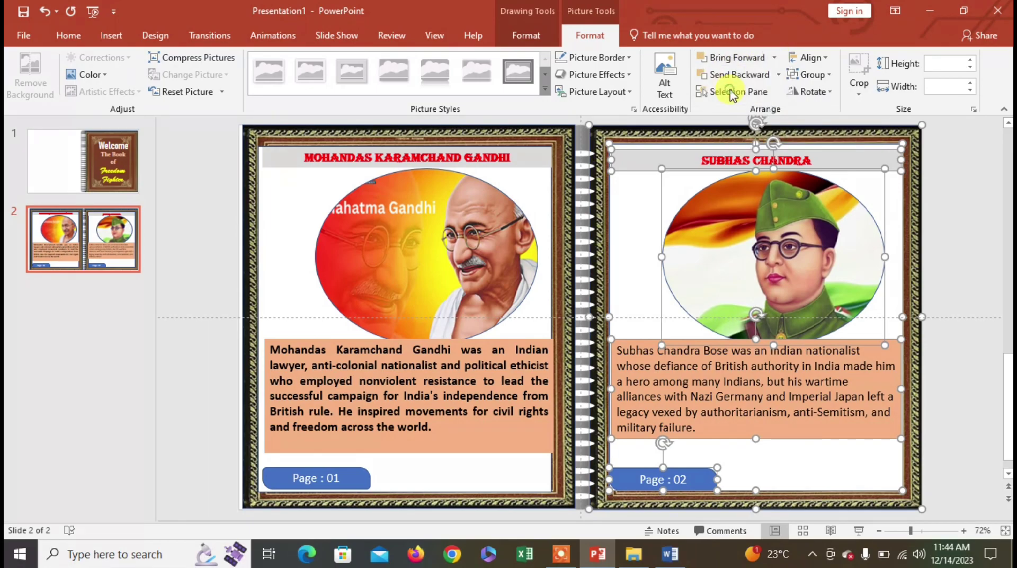
pyautogui.click(966, 260)
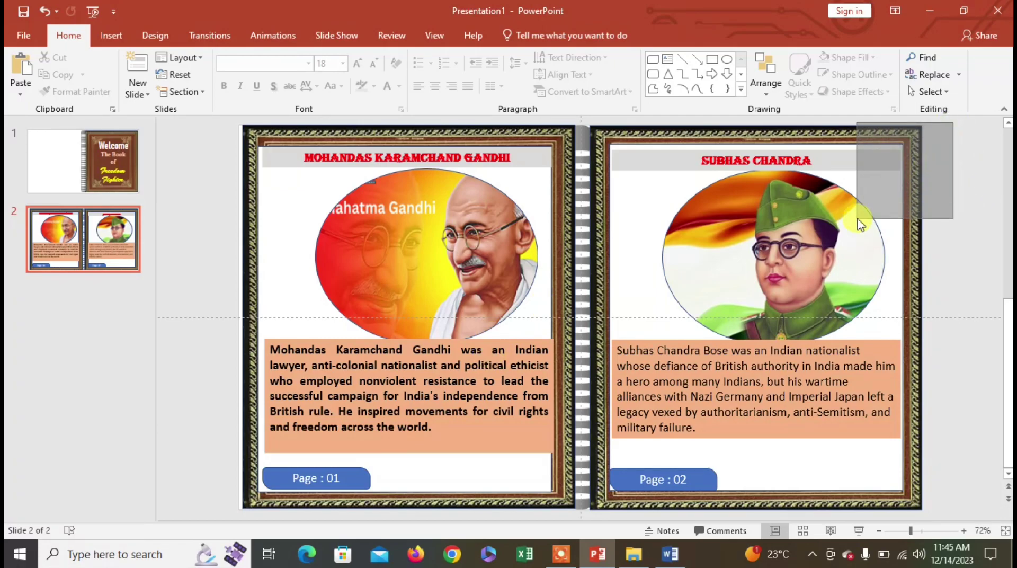
# - Duplicate slide 2 as a new slide 3 with Ctrl+D
pyautogui.moveTo(953, 128); pyautogui.dragTo(855, 231)
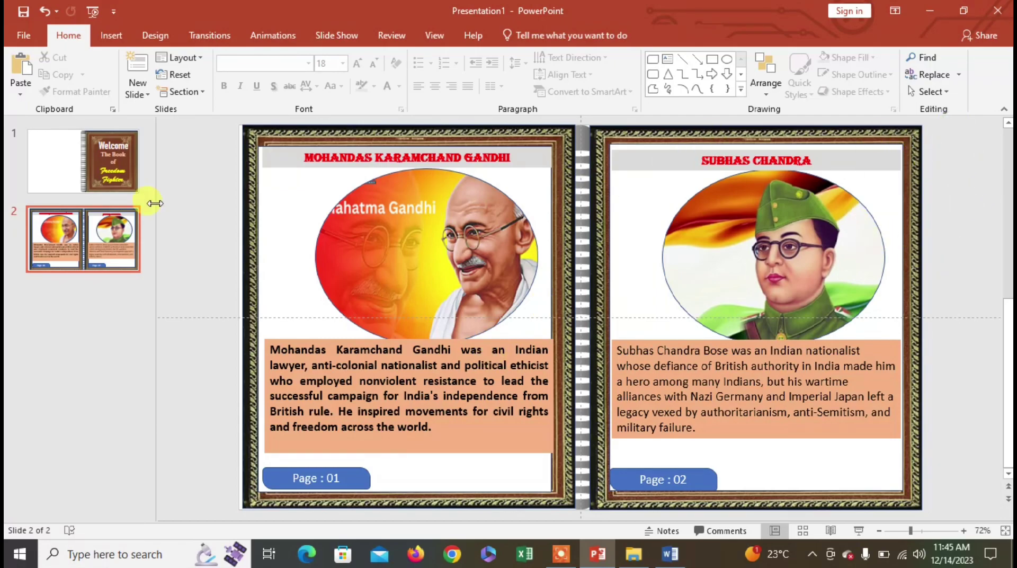
pyautogui.moveTo(57, 267); pyautogui.dragTo(135, 271)
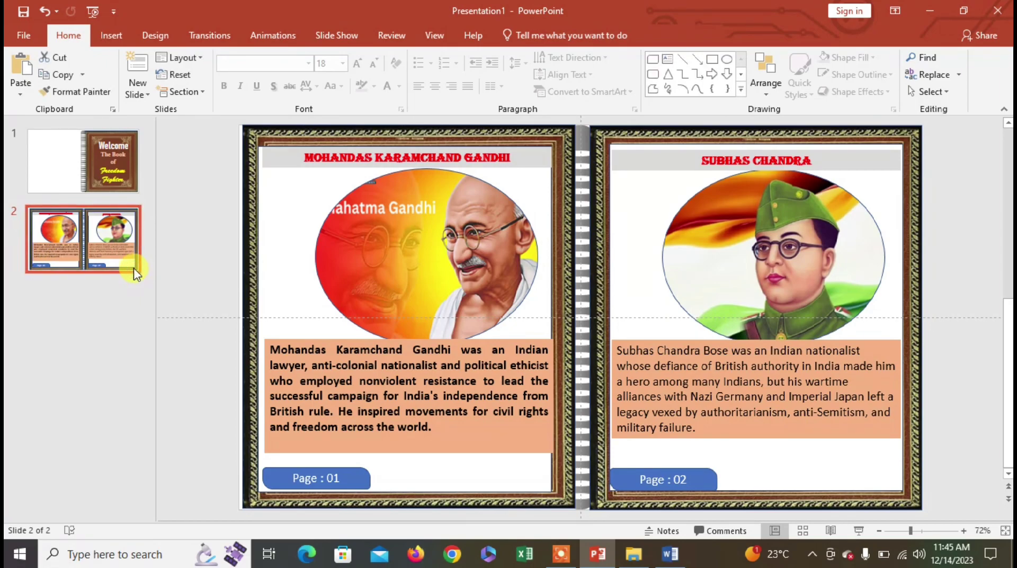
pyautogui.hotkey('ctrl', 'd')
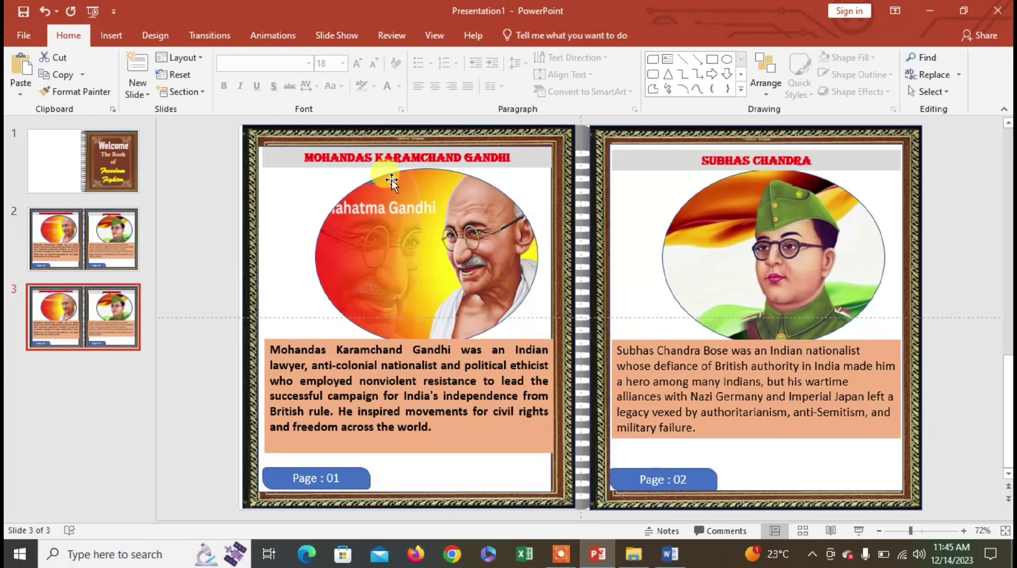
# - Renumber the new slide's page labels to Page : 03 and Page : 04
pyautogui.click(342, 478)
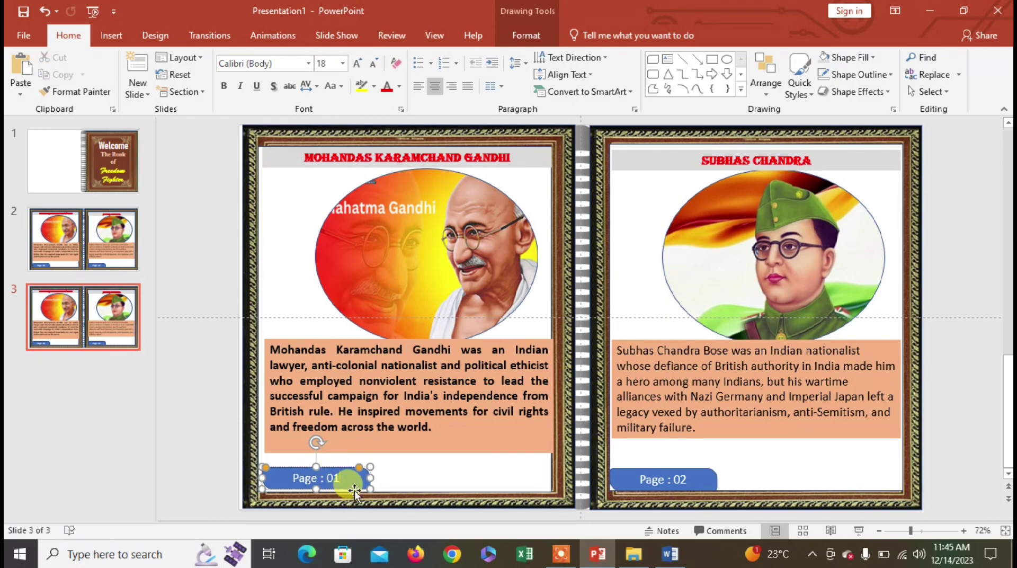
pyautogui.press('BackSpace')
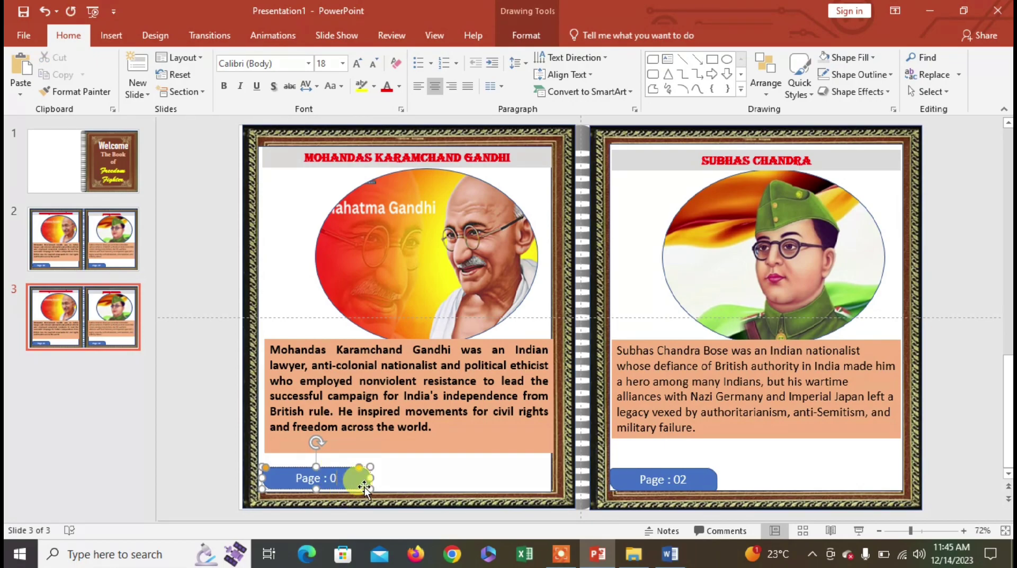
pyautogui.write('3')
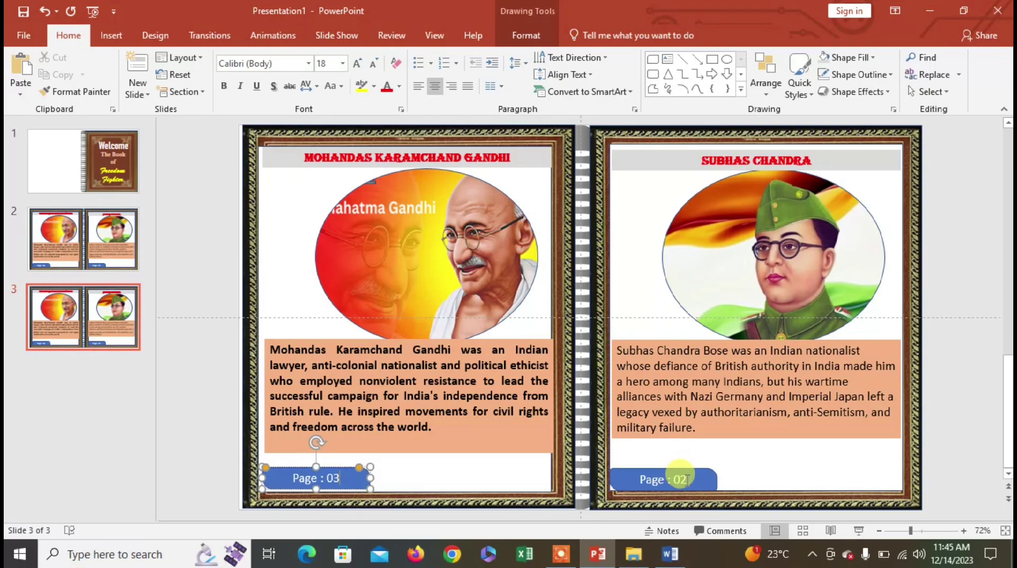
pyautogui.click(687, 479)
pyautogui.press('BackSpace')
pyautogui.write('4')
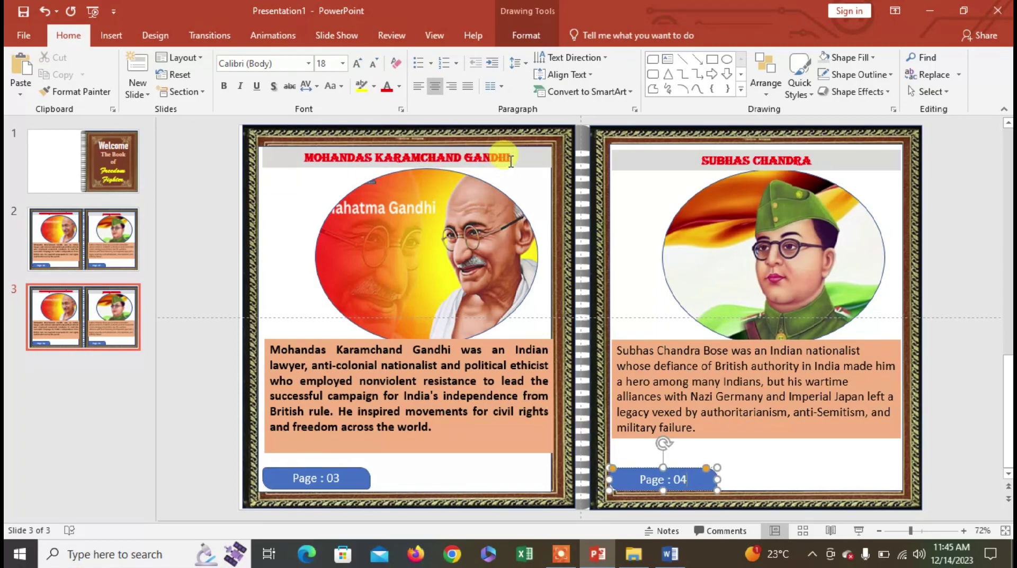
pyautogui.click(451, 230)
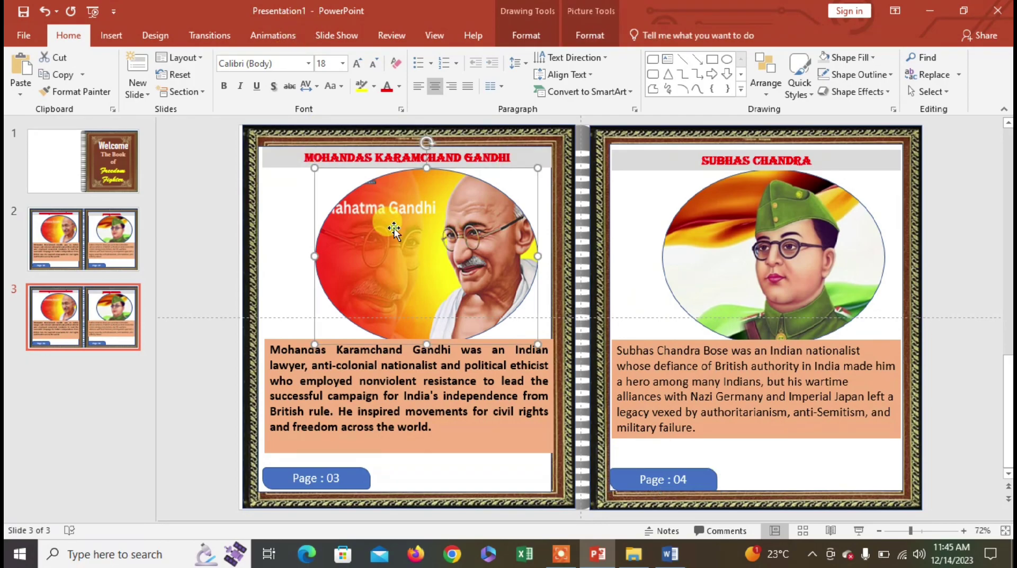
# - Fill the left-page oval with AMBEDKAR.jpg using Shape Fill > Picture from a file
pyautogui.click(590, 35)
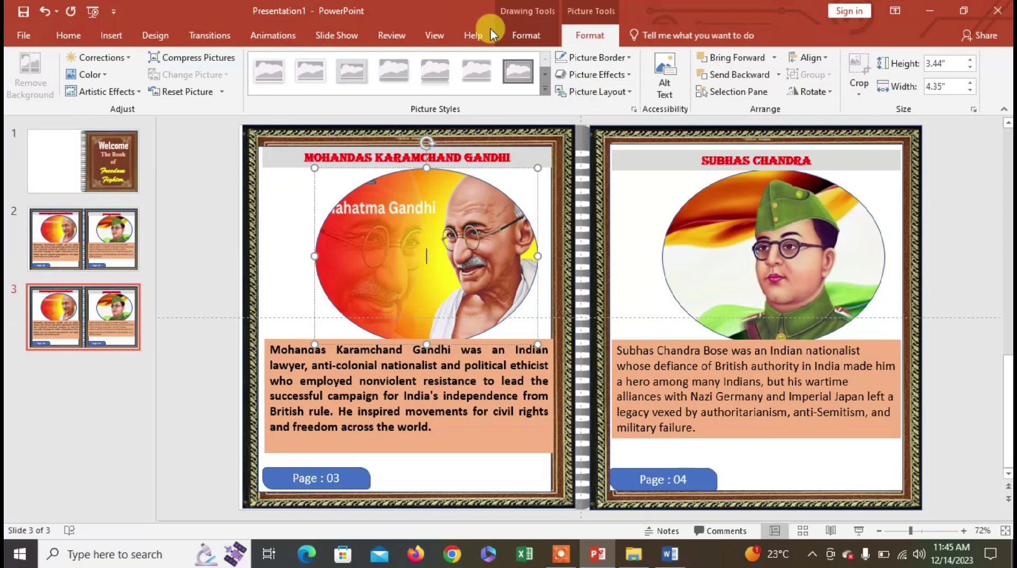
pyautogui.click(522, 35)
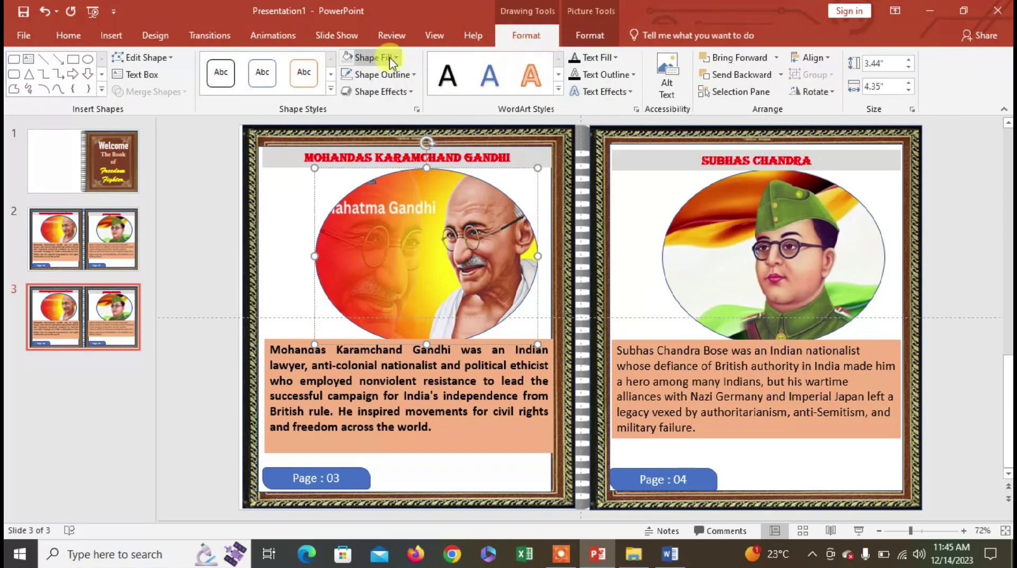
pyautogui.click(396, 58)
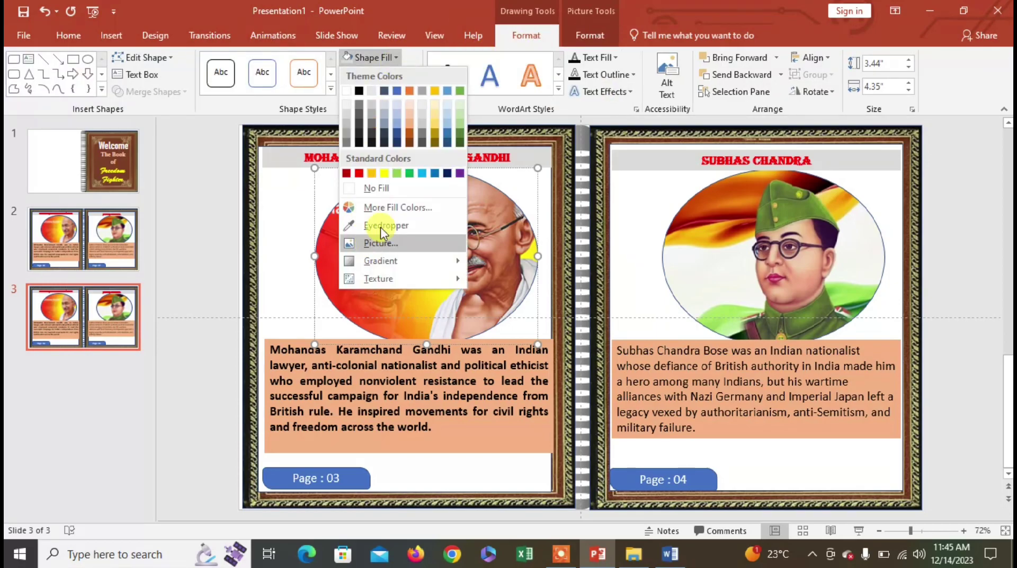
pyautogui.click(388, 244)
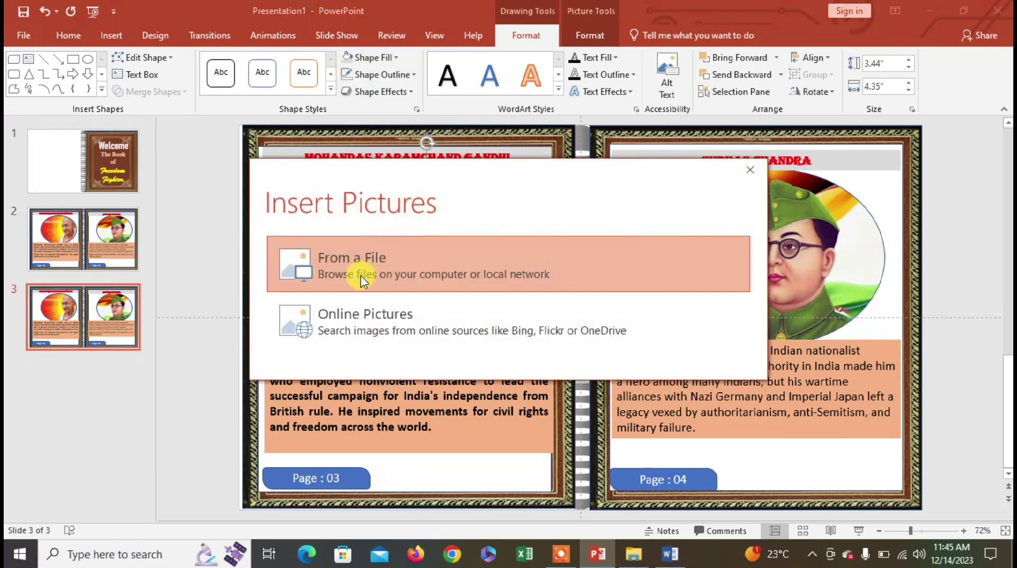
pyautogui.click(360, 272)
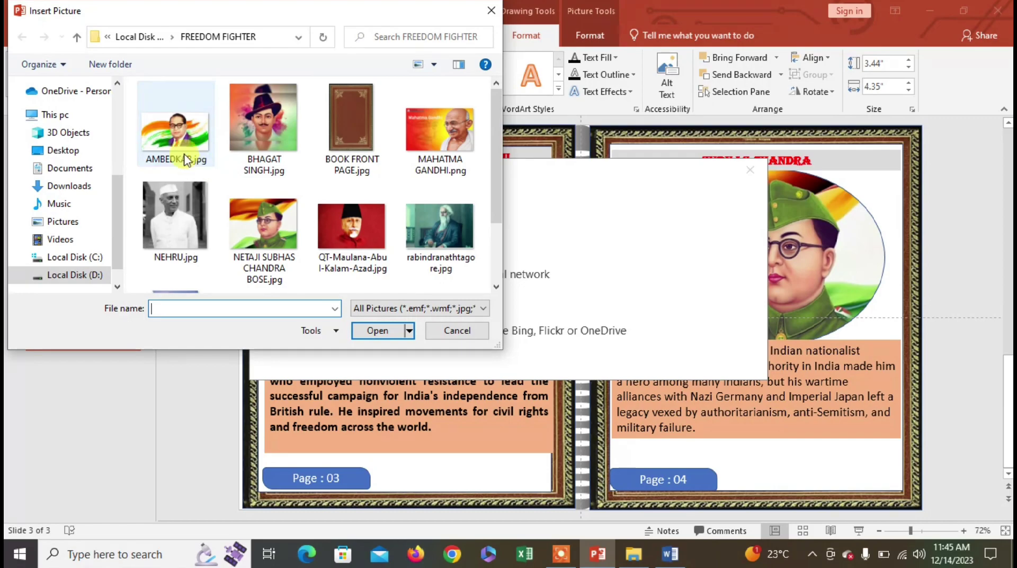
pyautogui.click(182, 129)
pyautogui.click(377, 331)
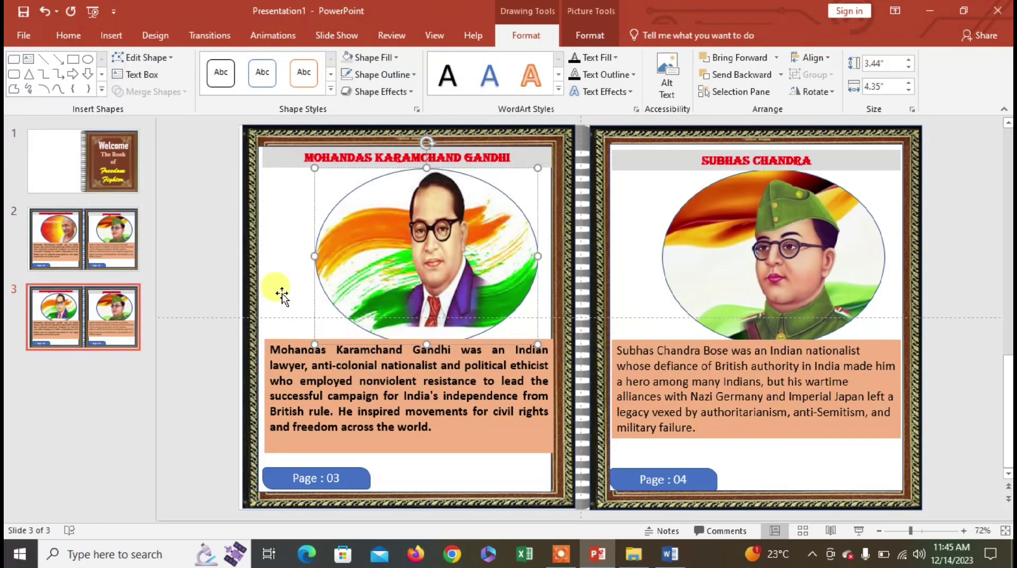
# - Scroll down FREEDOM.docx to the Bhimrao Ramji Ambedkar section and copy its paragraph
pyautogui.click(669, 554)
pyautogui.scroll(-3, 510, 449)
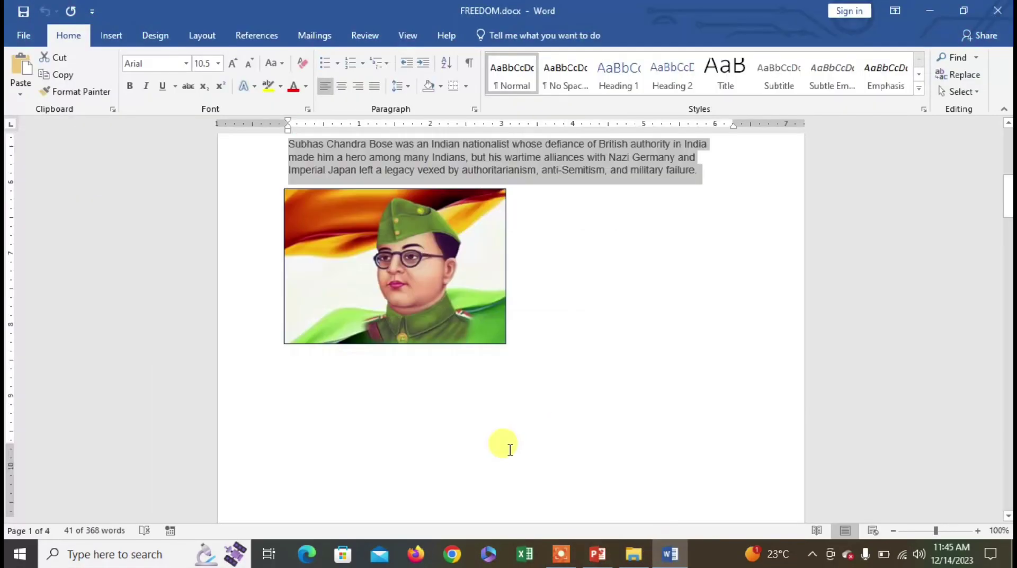
pyautogui.scroll(-5, 511, 450)
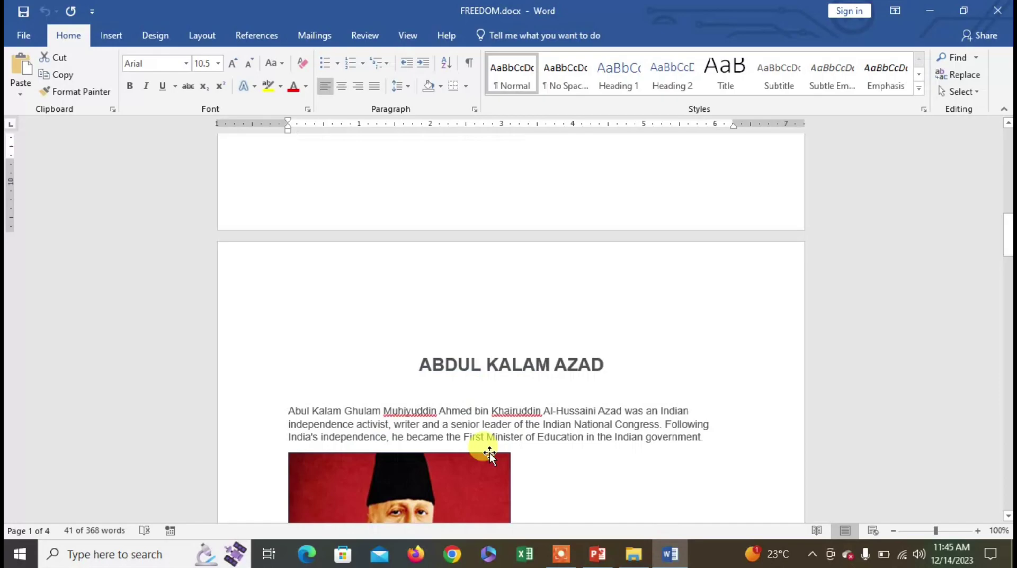
pyautogui.scroll(-10, 489, 453)
pyautogui.scroll(-1, 488, 455)
pyautogui.scroll(-8, 484, 457)
pyautogui.scroll(-1, 484, 457)
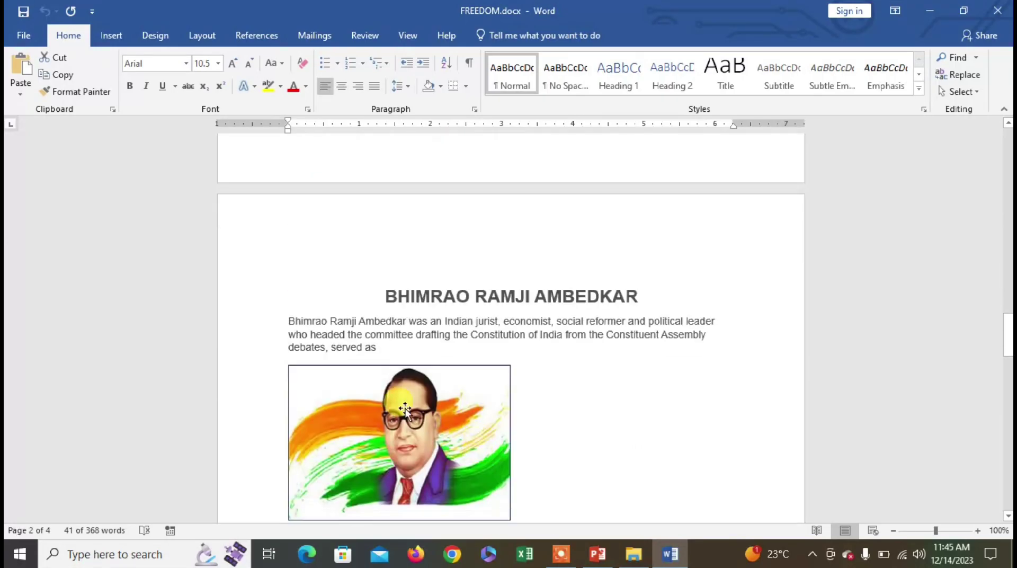
pyautogui.moveTo(287, 321); pyautogui.dragTo(405, 353)
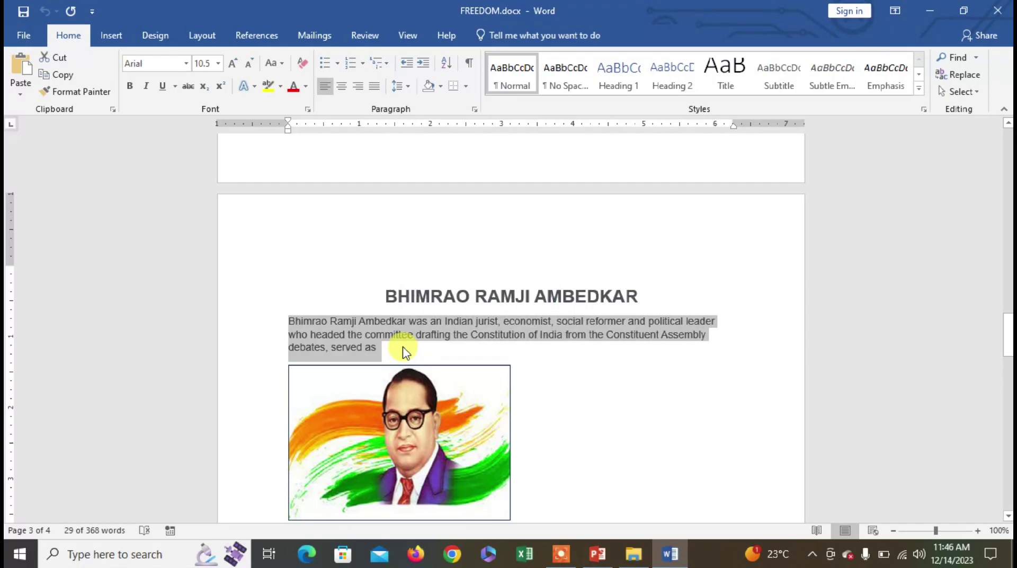
pyautogui.hotkey('alt', 'Tab')
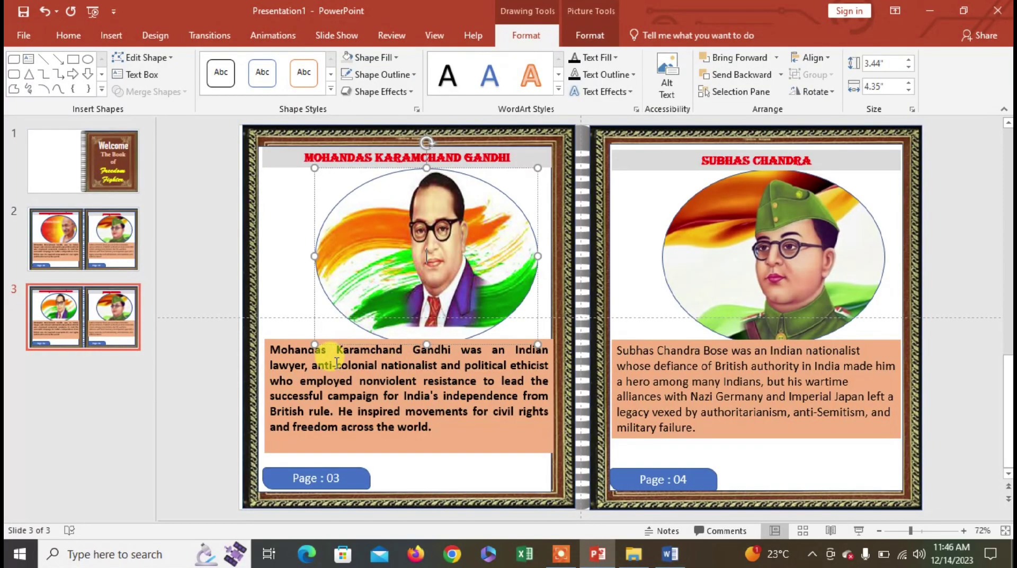
# - Replace the Gandhi paragraph on the left page with the pasted Ambedkar biography
pyautogui.click(336, 364)
pyautogui.hotkey('ctrl', 'a')
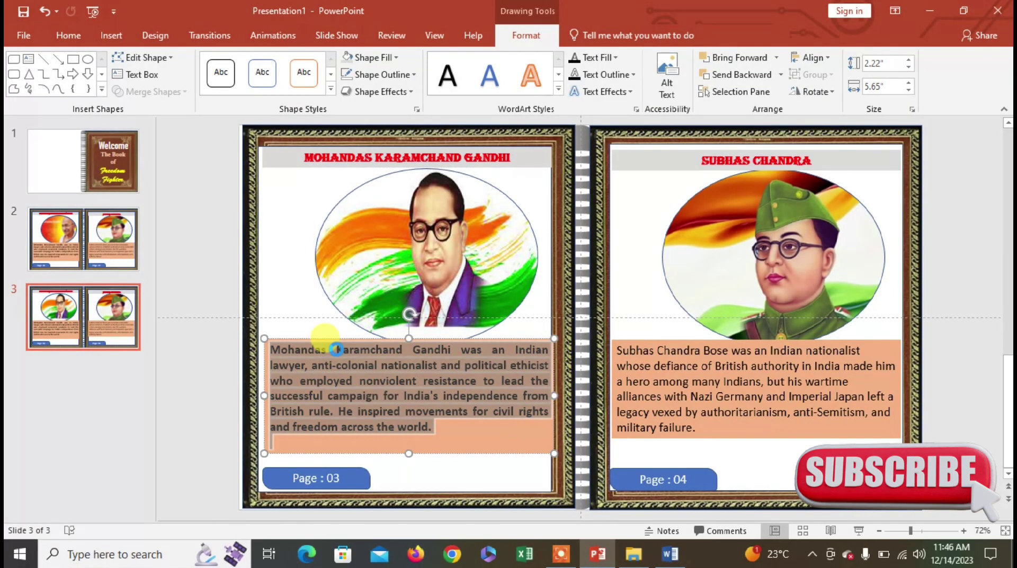
pyautogui.write('Bhimrao Ramji Ambedkar was an Indian jurist, economist, social reformer and political leader who headed the committee drafting the Constitution of India from the Constituent Assembly debates, served as')
pyautogui.press('BackSpace')
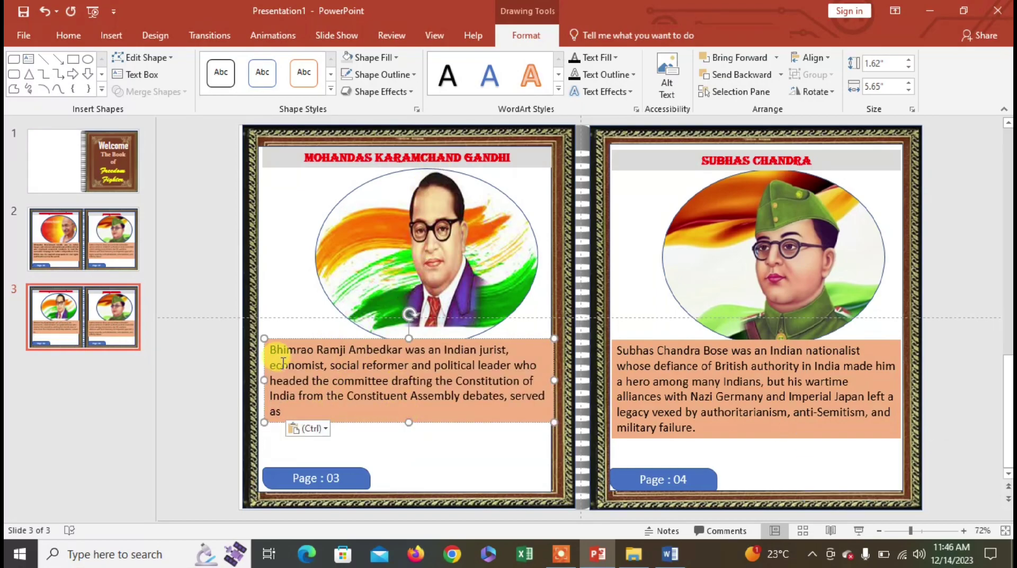
# - Copy 'Bhimrao Ramji Ambedkar' from the paragraph and paste it over the Gandhi title
pyautogui.moveTo(271, 350); pyautogui.dragTo(388, 349)
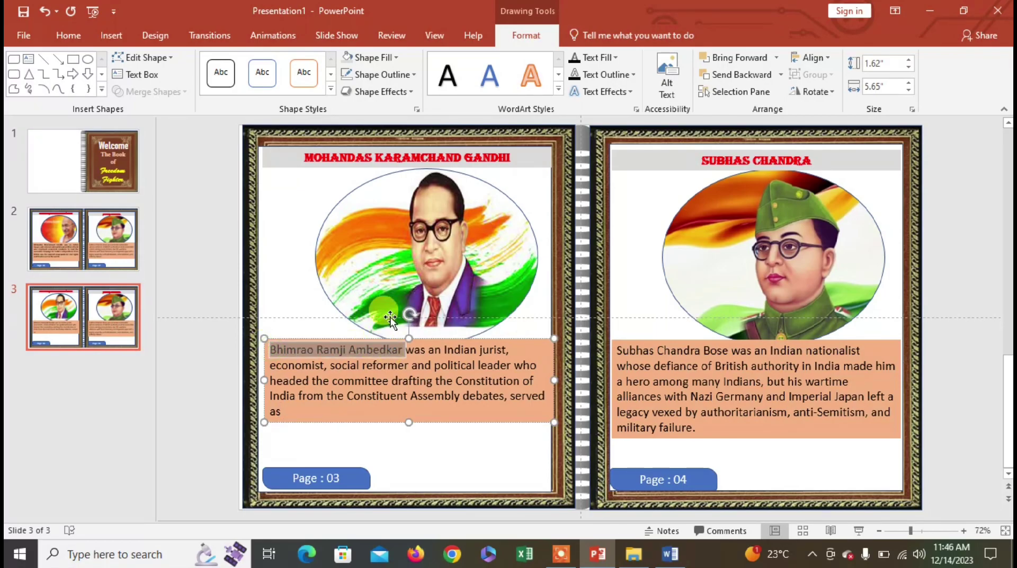
pyautogui.moveTo(390, 300); pyautogui.dragTo(394, 180)
pyautogui.hotkey('ctrl', 'z')
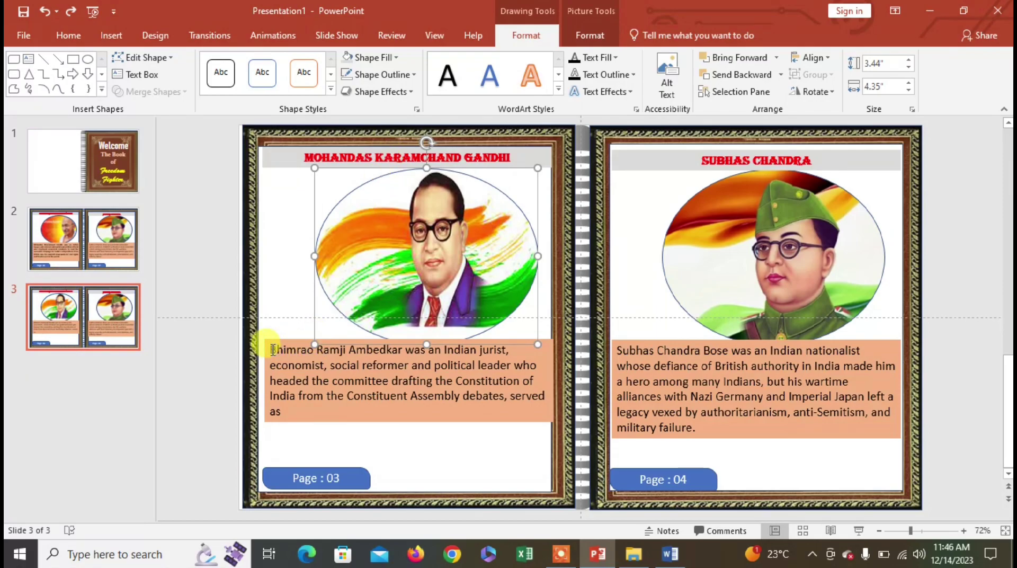
pyautogui.moveTo(271, 349); pyautogui.dragTo(402, 349)
pyautogui.hotkey('ctrl', 'c')
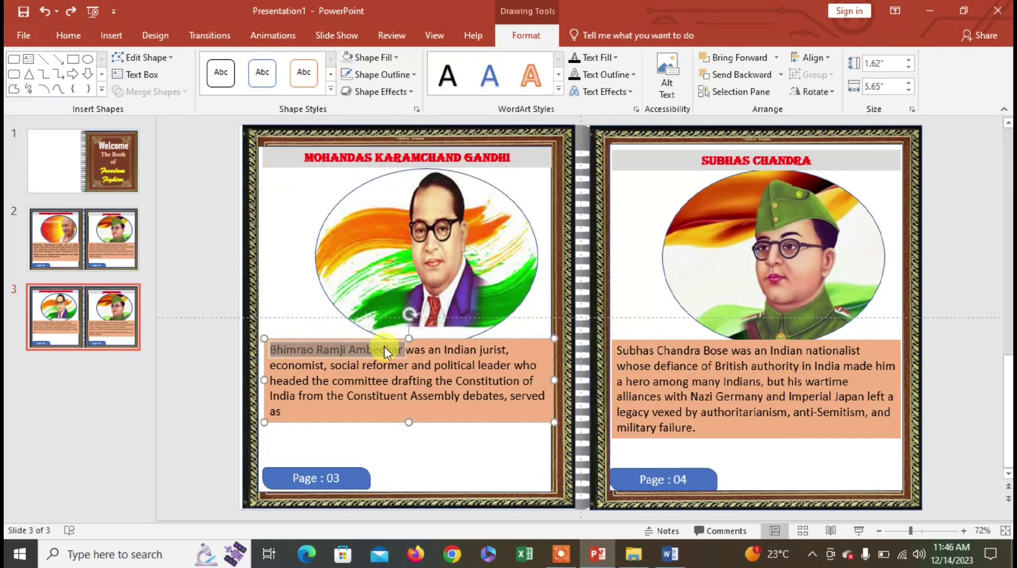
pyautogui.click(377, 159)
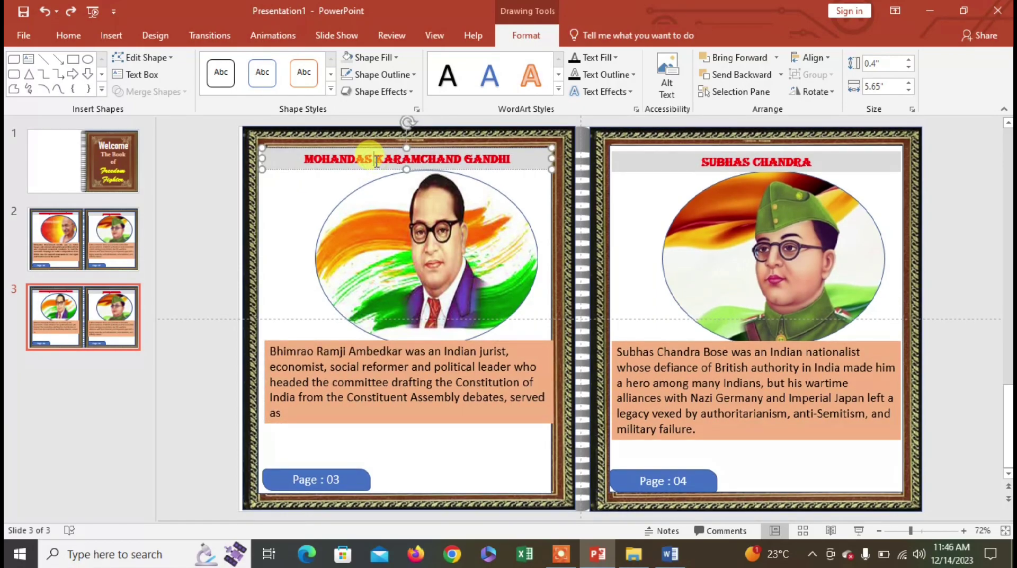
pyautogui.hotkey('ctrl', 'a')
pyautogui.hotkey('ctrl', 'v')
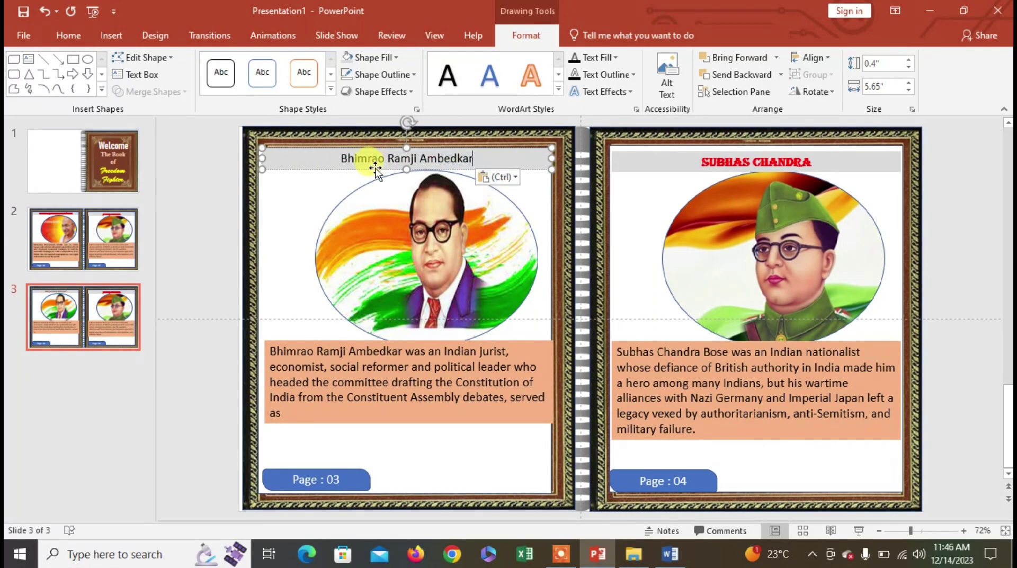
# - Format Paint the Subhas Chandra red heading style onto the Ambedkar title
pyautogui.click(633, 167)
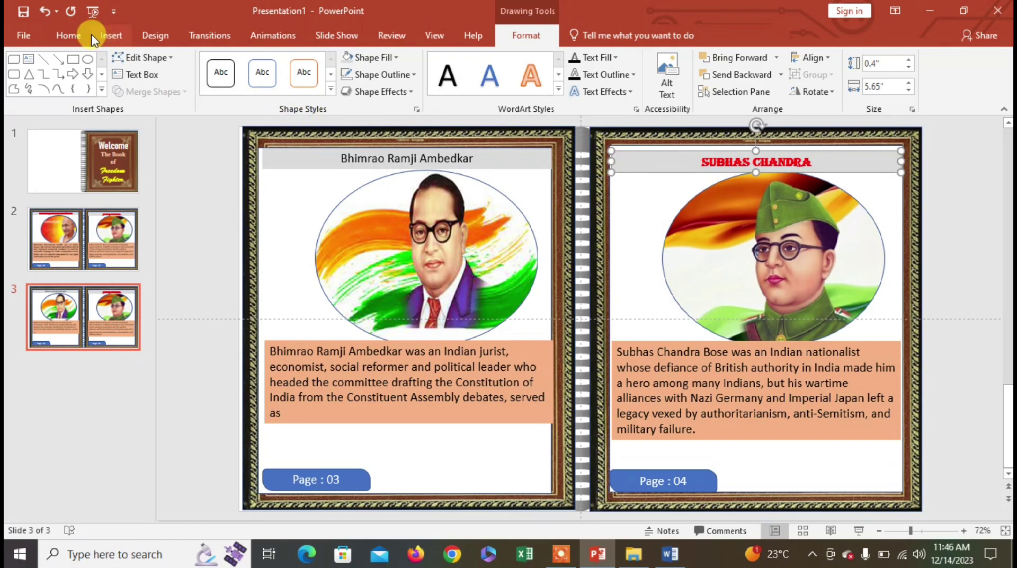
pyautogui.click(75, 37)
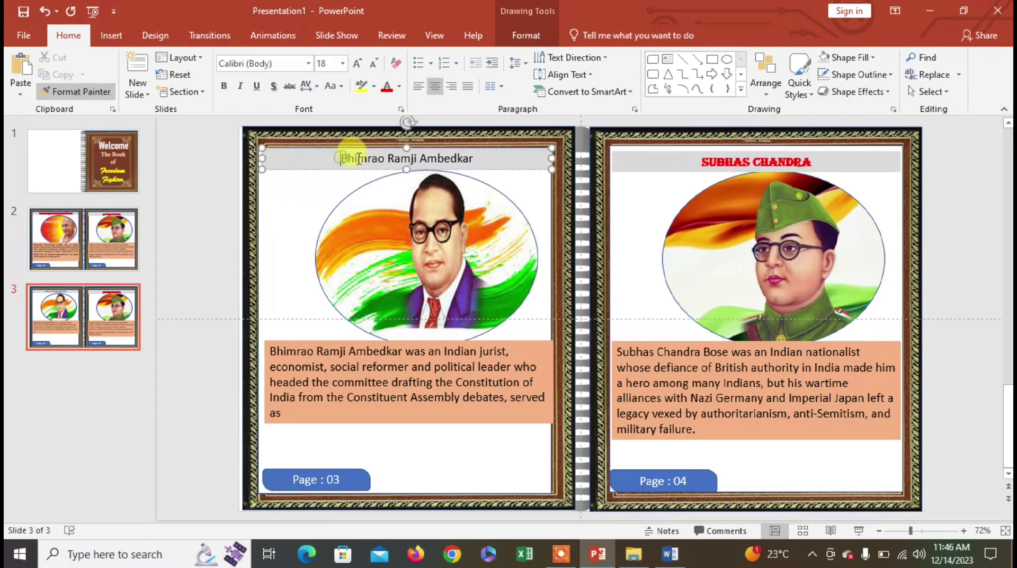
pyautogui.moveTo(341, 159); pyautogui.dragTo(474, 159)
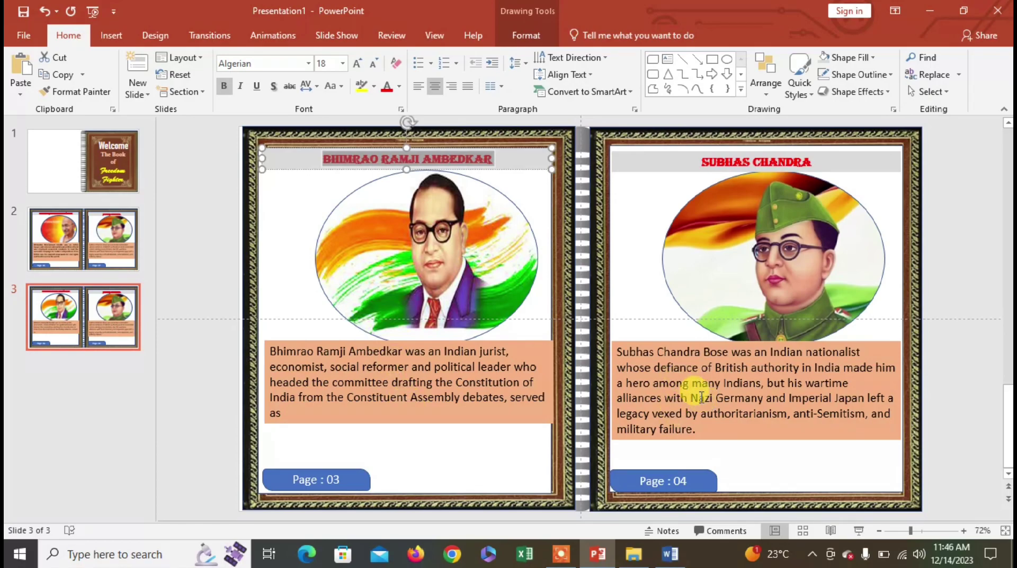
pyautogui.click(718, 257)
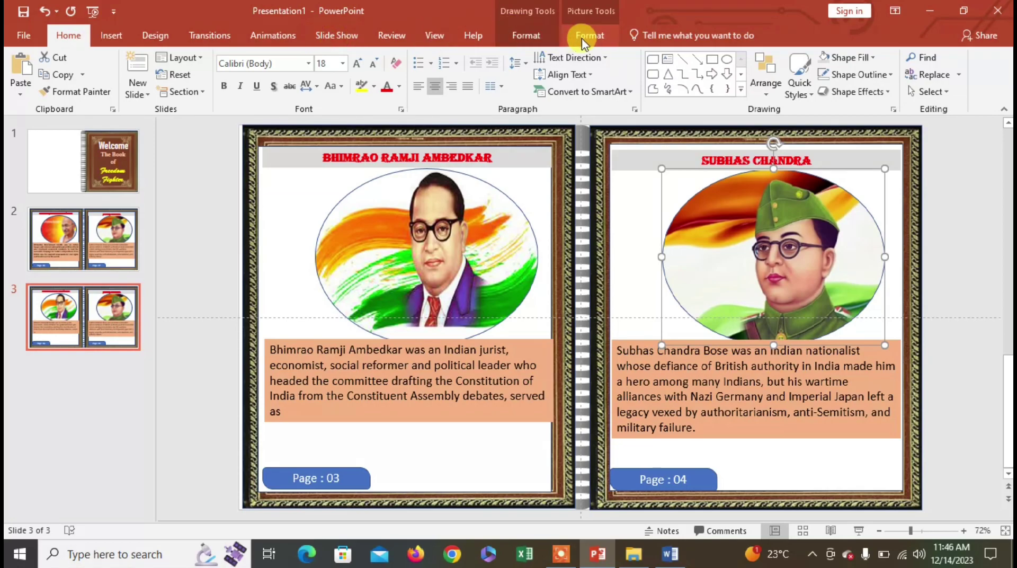
# - Fill the right-page oval with QT-Maulana-Abul-Kalam-Azad.jpg via Shape Fill > Picture from a file
pyautogui.click(551, 41)
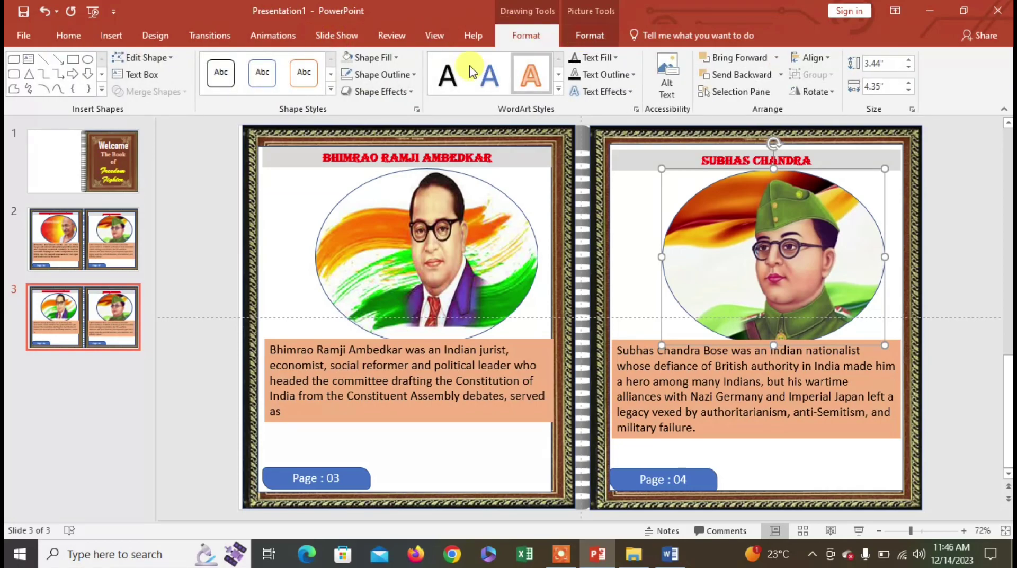
pyautogui.click(391, 56)
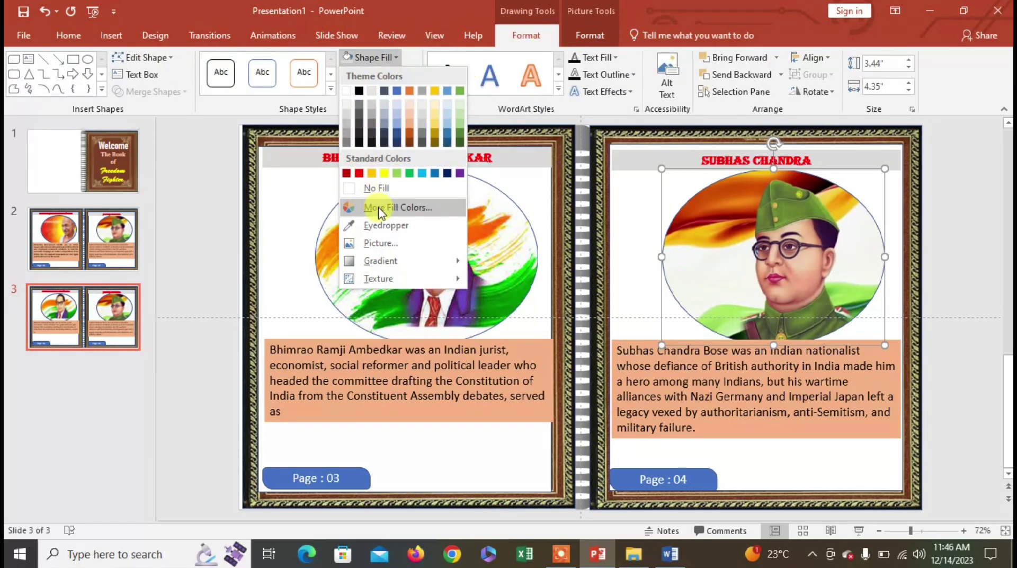
pyautogui.click(386, 245)
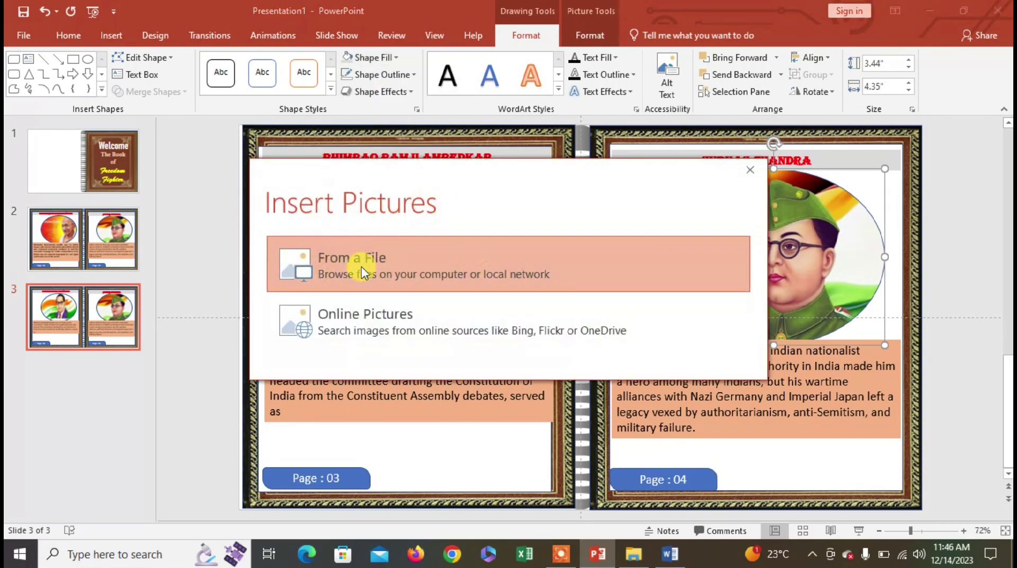
pyautogui.click(358, 271)
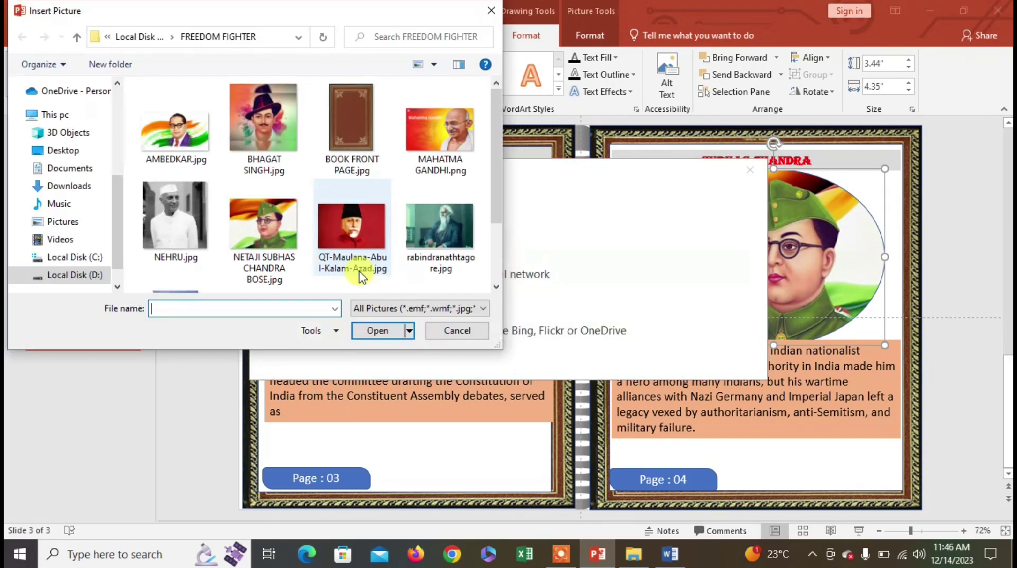
pyautogui.click(352, 225)
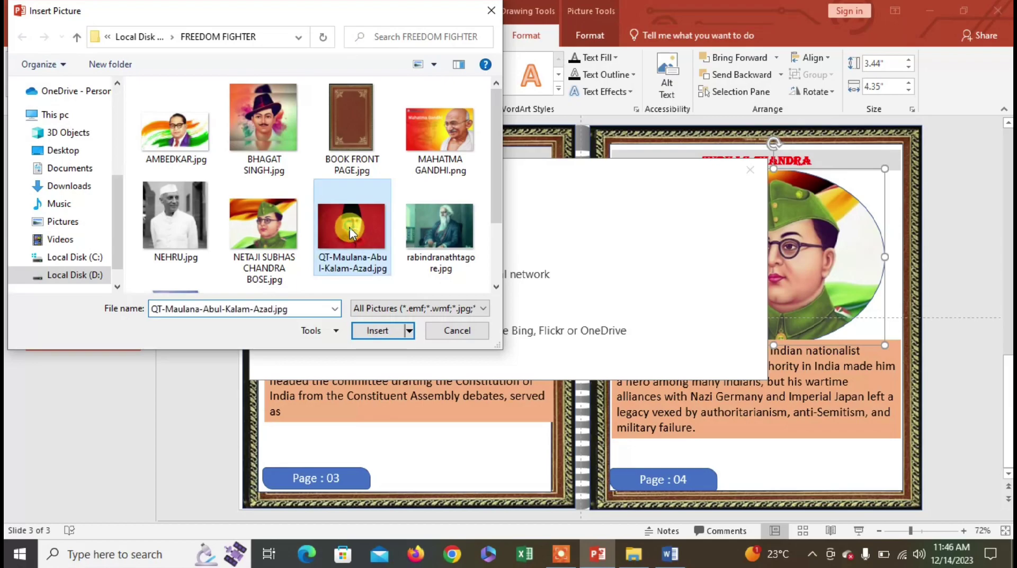
pyautogui.click(377, 330)
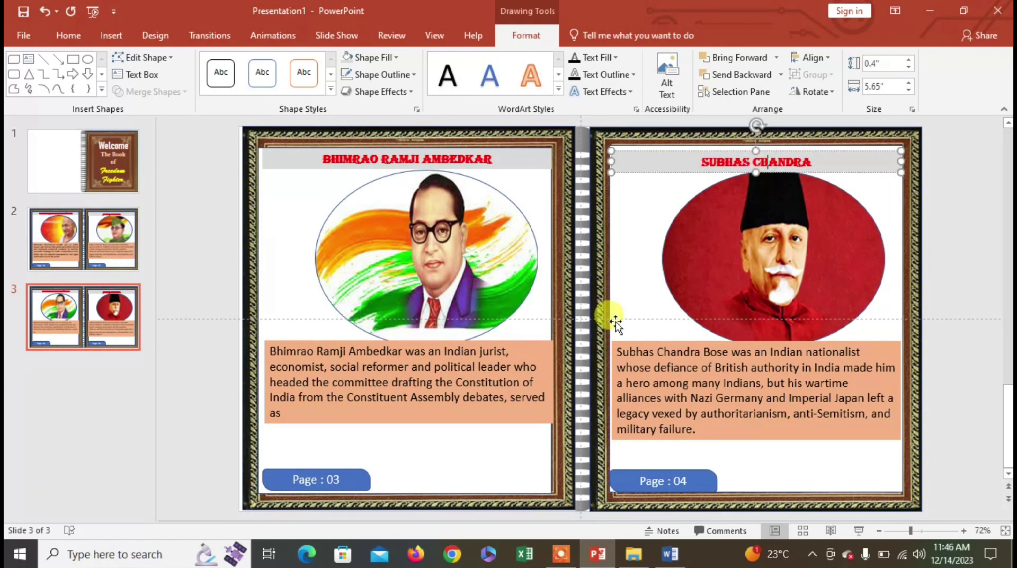
pyautogui.click(644, 364)
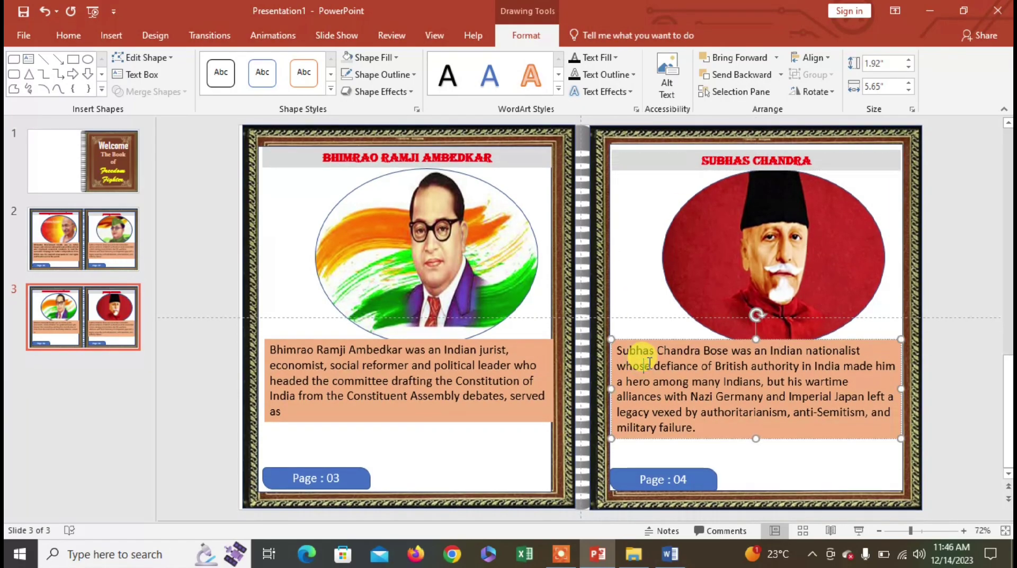
# - Scroll up in FREEDOM.docx and copy the Abdul Kalam Azad paragraph
pyautogui.click(669, 553)
pyautogui.scroll(3, 405, 347)
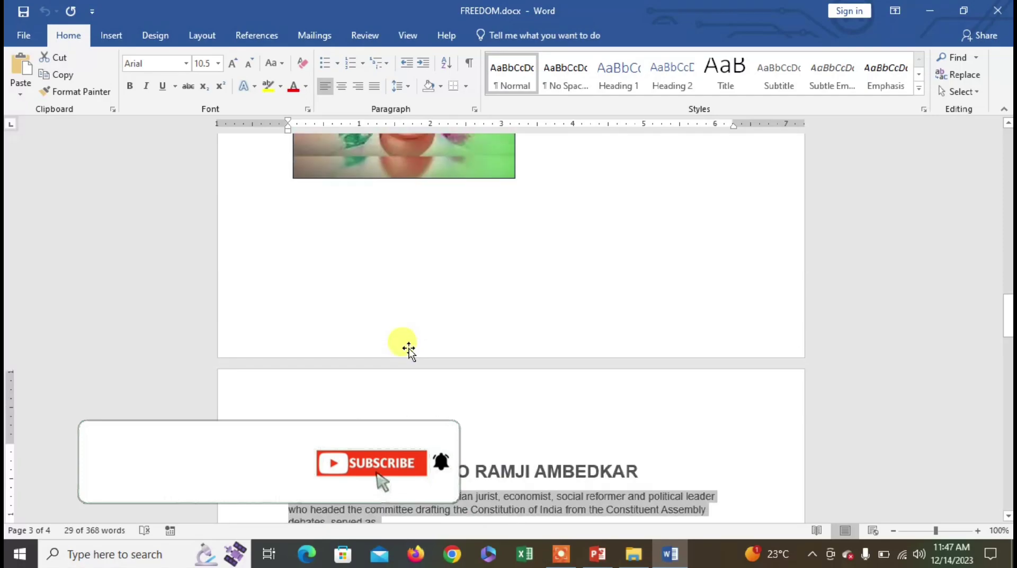
pyautogui.scroll(5, 406, 347)
pyautogui.scroll(5, 409, 349)
pyautogui.scroll(2, 408, 349)
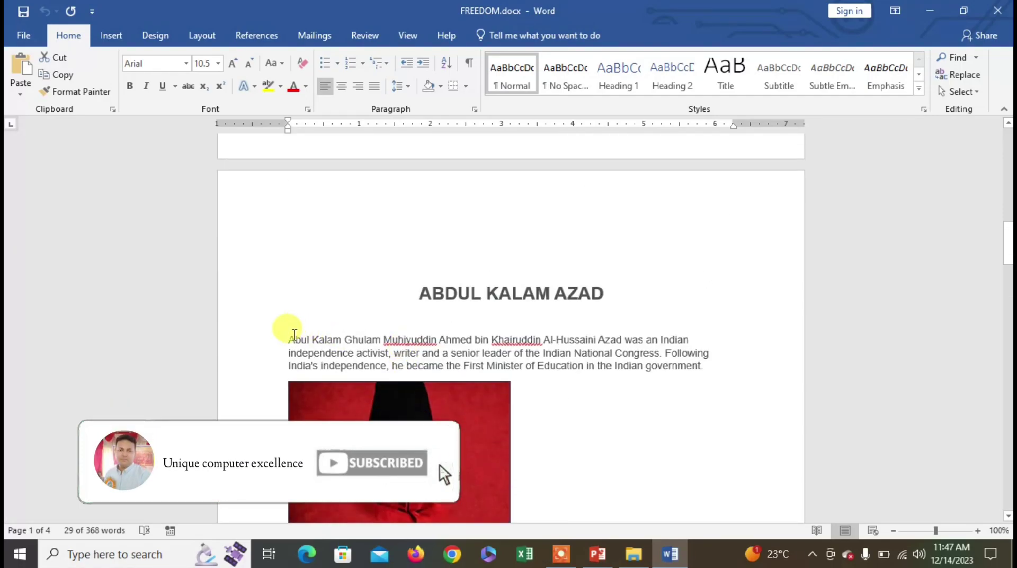
pyautogui.moveTo(287, 340); pyautogui.dragTo(731, 364)
pyautogui.hotkey('ctrl', 'c')
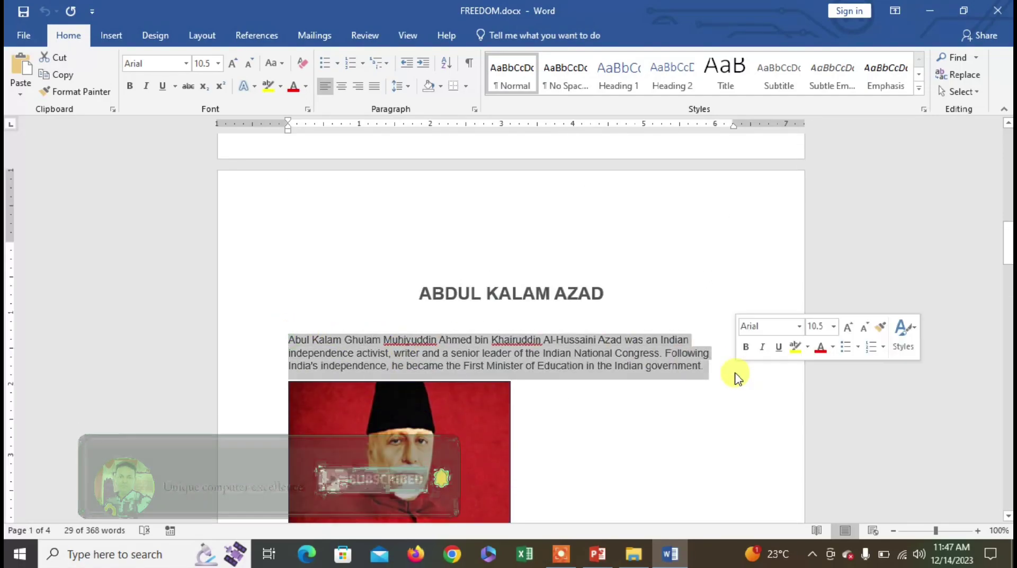
pyautogui.hotkey('alt', 'Tab')
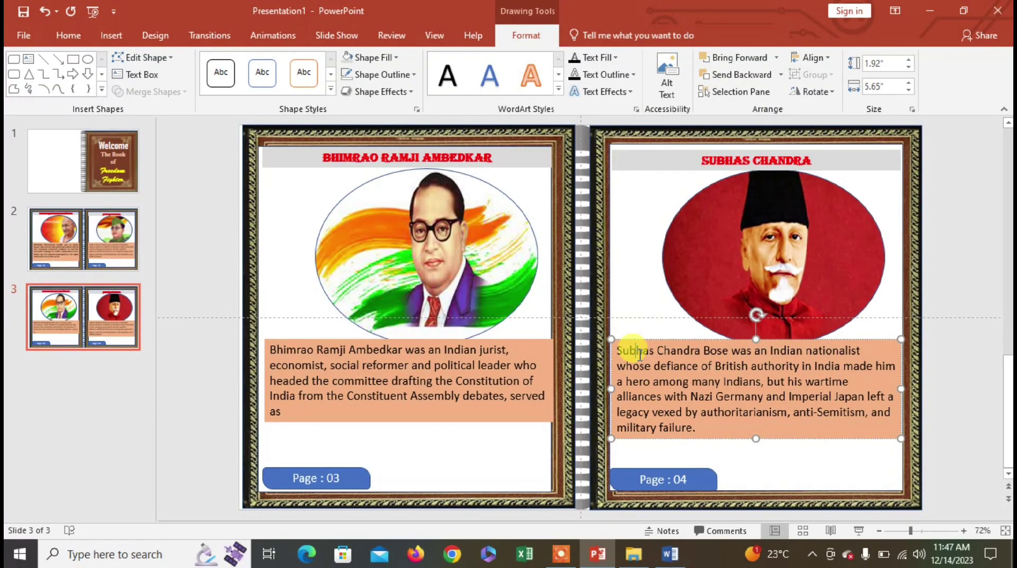
# - Replace the Subhas Chandra paragraph with the pasted Abul Kalam Azad biography
pyautogui.hotkey('ctrl', 'a')
pyautogui.hotkey('ctrl', 'v')
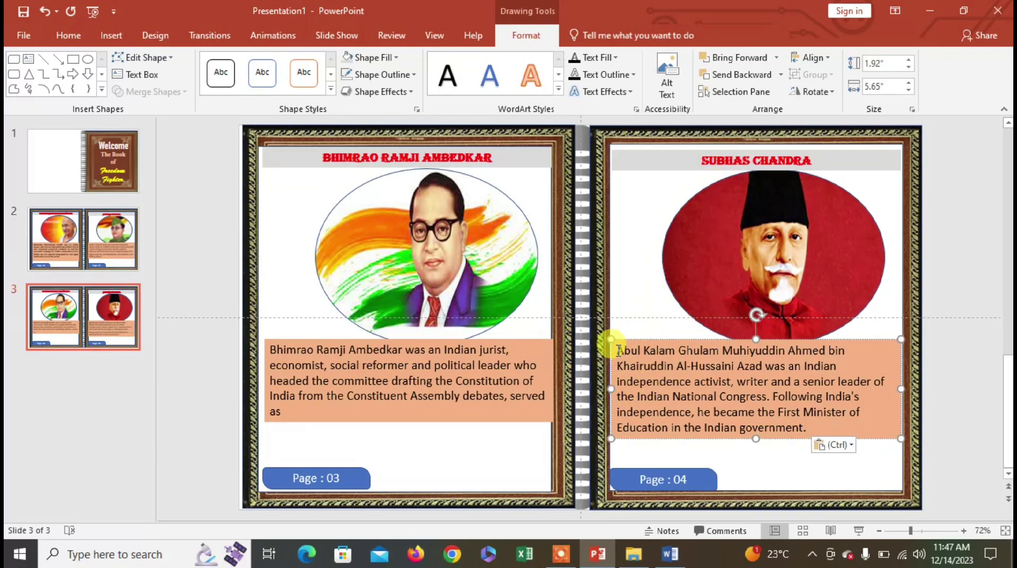
pyautogui.moveTo(619, 350); pyautogui.dragTo(675, 347)
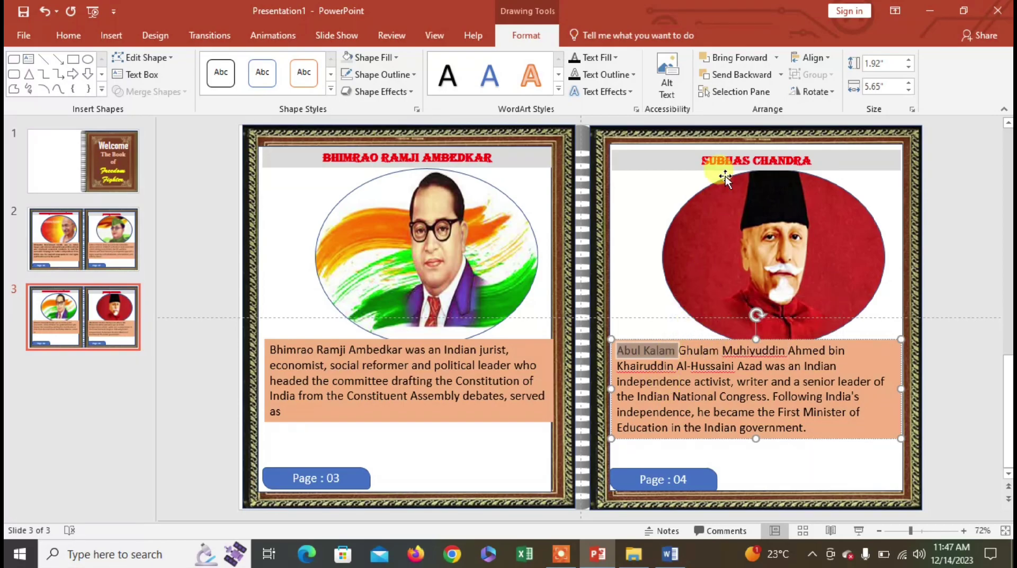
pyautogui.click(742, 183)
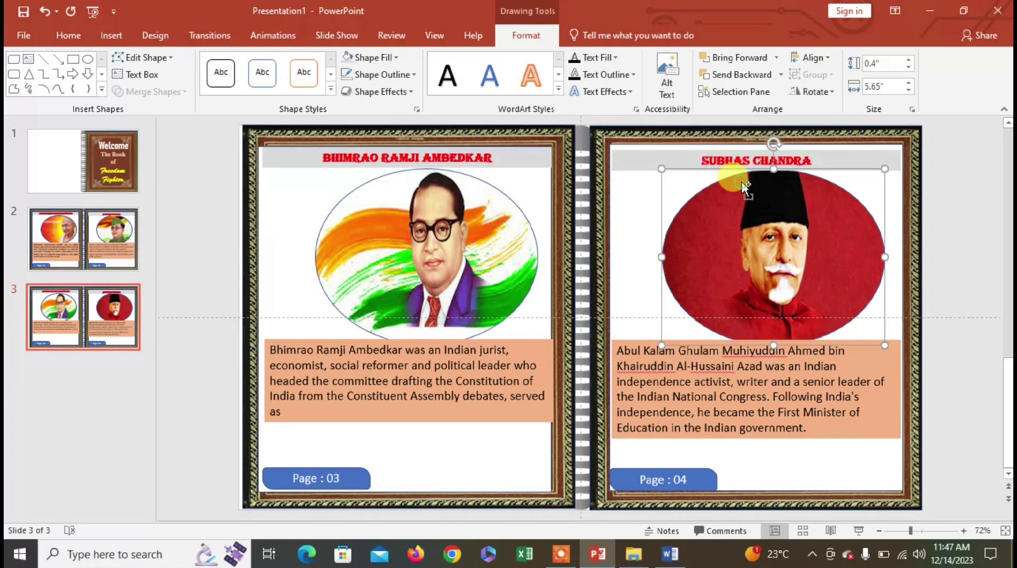
pyautogui.hotkey('ctrl', 'v')
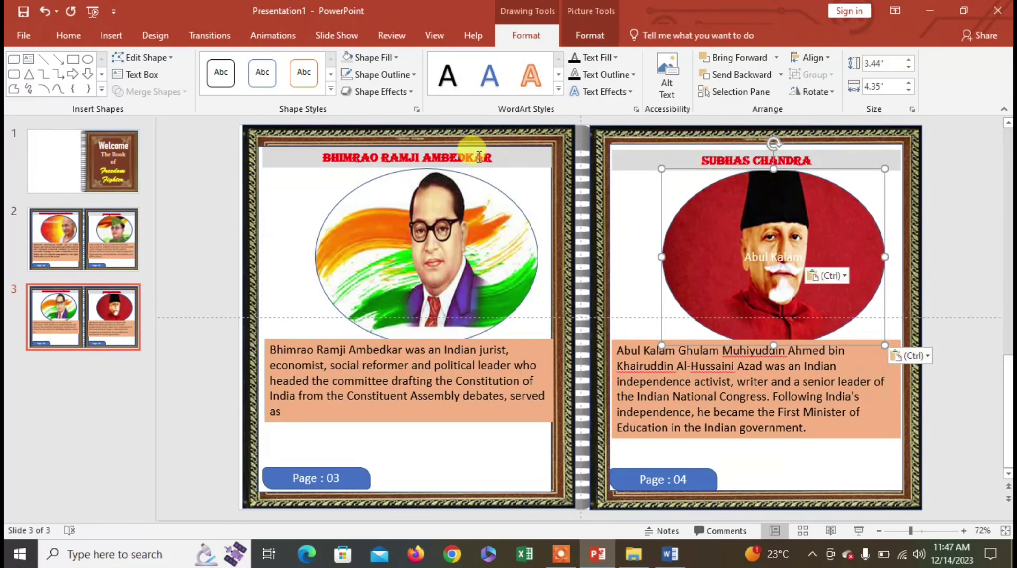
# - Paste 'Abul Kalam' from the body text over the SUBHAS CHANDRA title
pyautogui.click(477, 158)
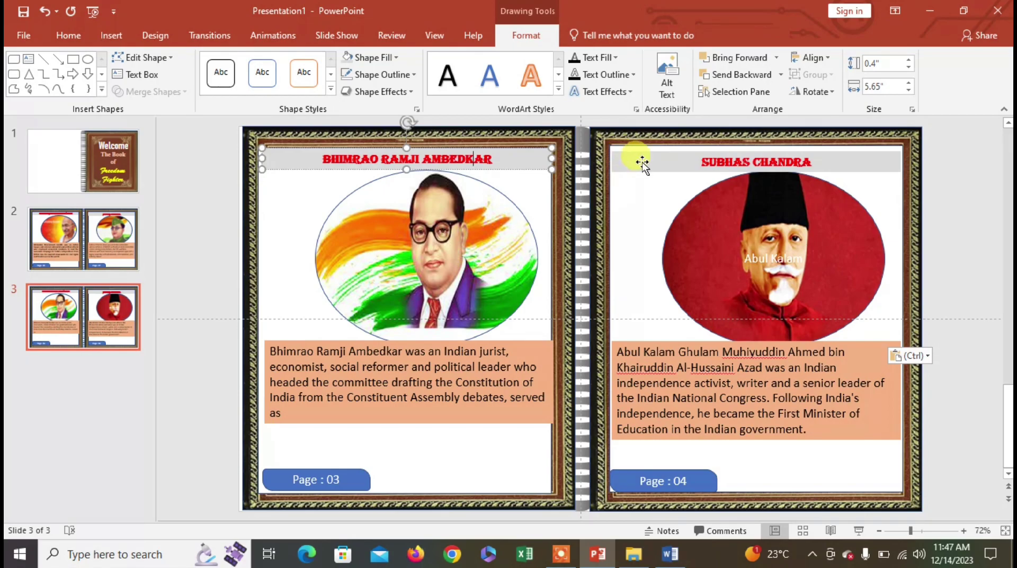
pyautogui.click(717, 160)
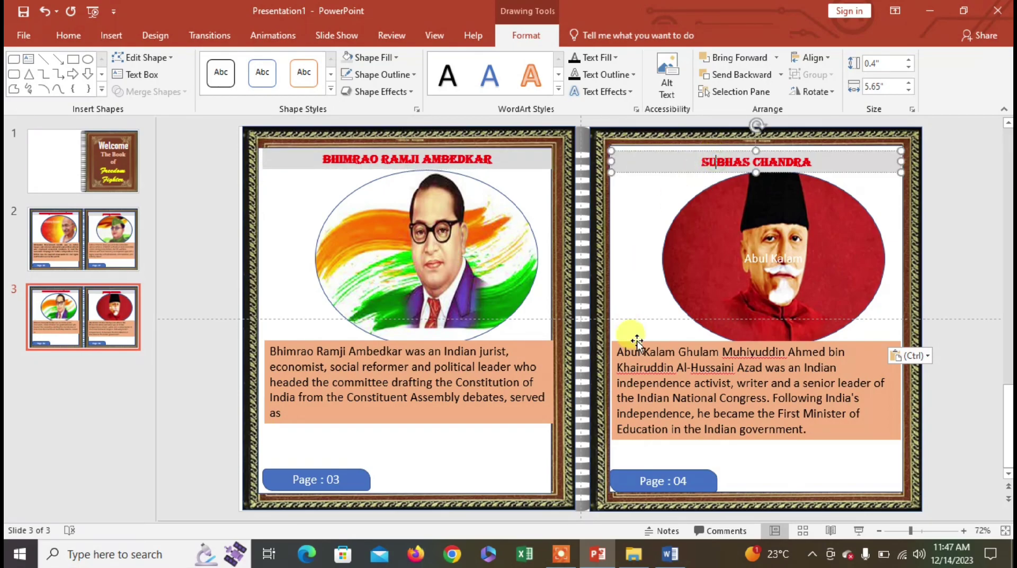
pyautogui.moveTo(616, 354); pyautogui.dragTo(632, 351)
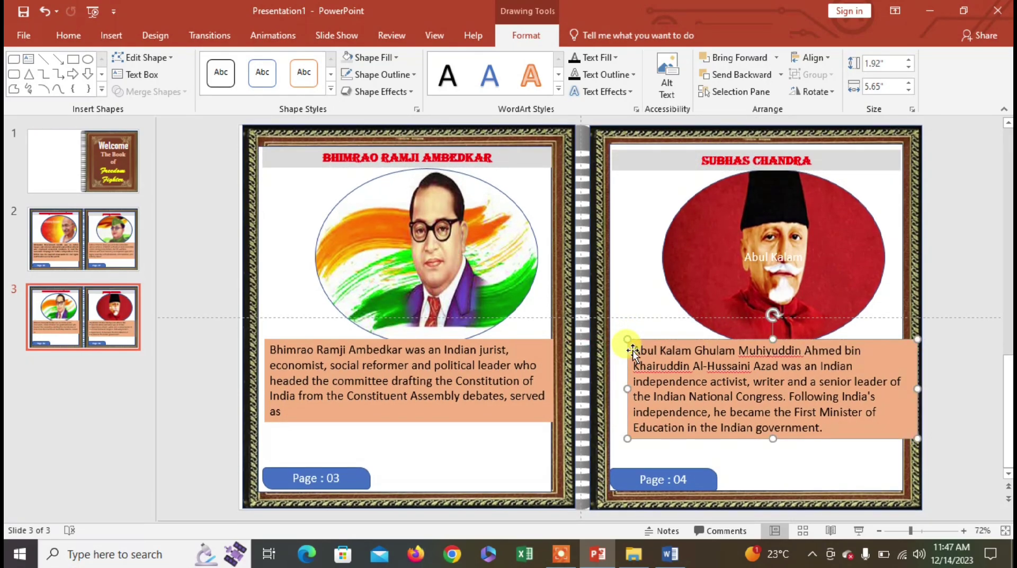
pyautogui.hotkey('ctrl', 'z')
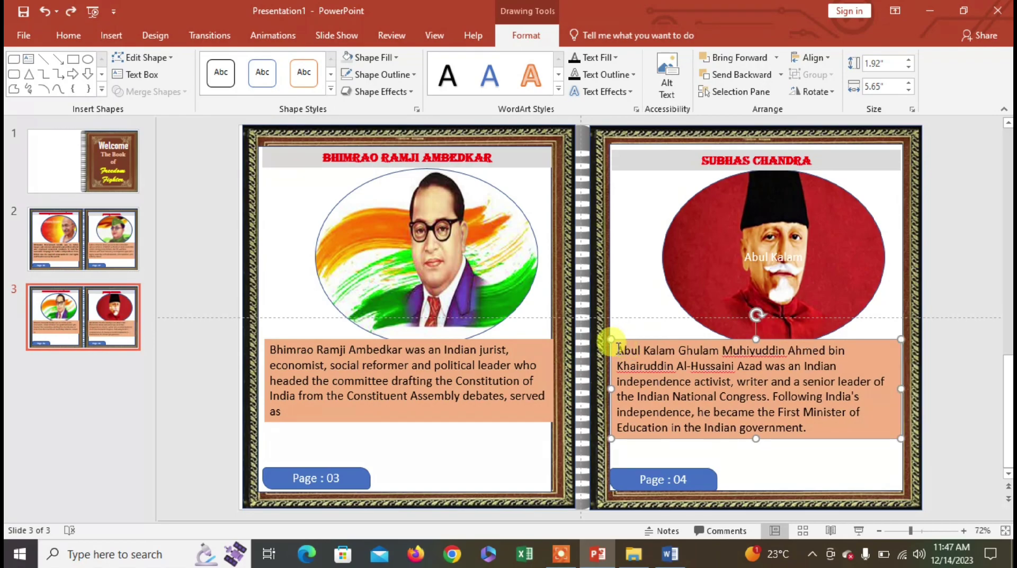
pyautogui.moveTo(618, 350); pyautogui.dragTo(665, 350)
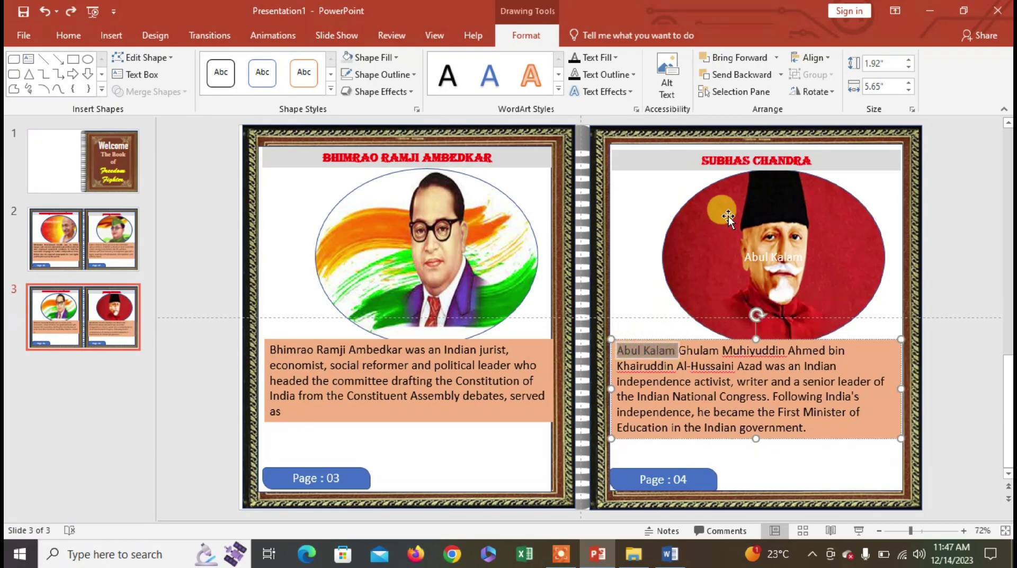
pyautogui.click(740, 158)
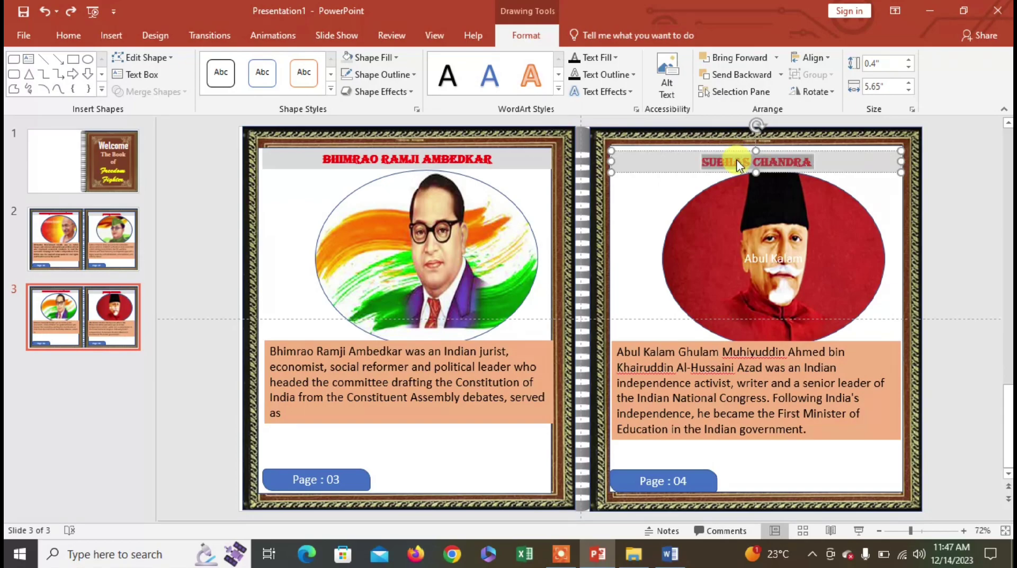
pyautogui.write('ABUL KALAM')
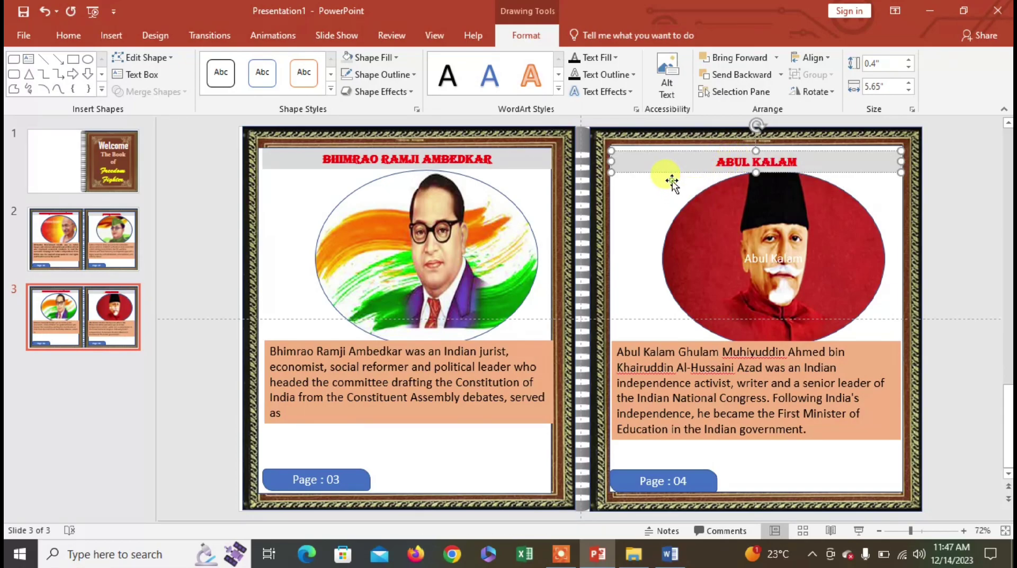
pyautogui.click(672, 182)
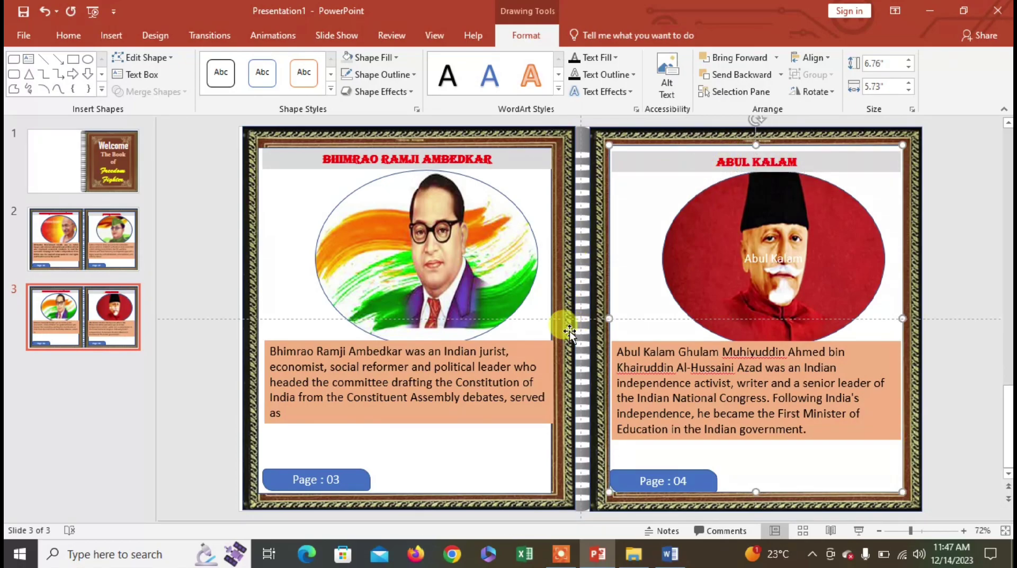
pyautogui.click(106, 351)
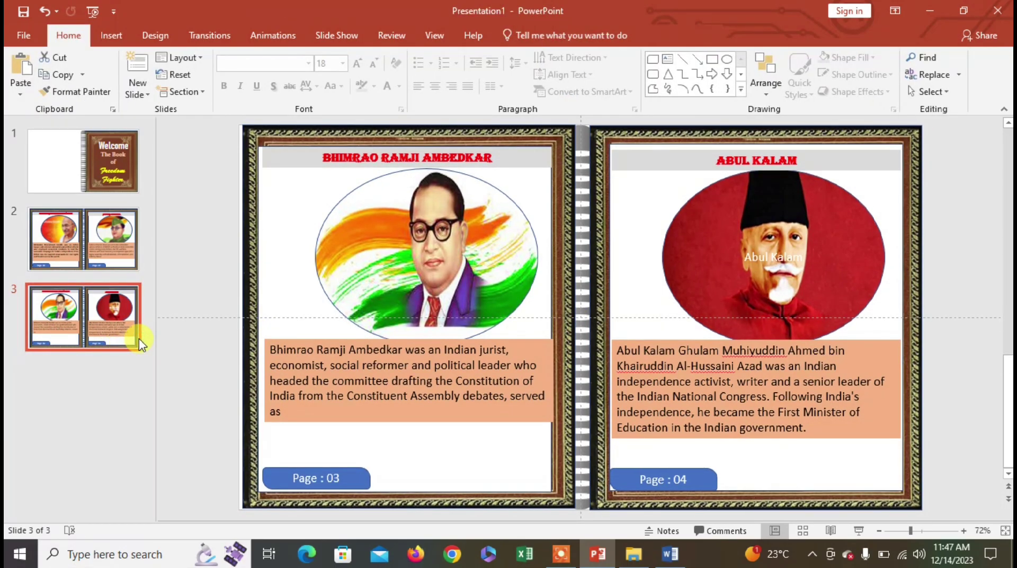
# - Copy slide 3 to slide 4 with Ctrl+D and relabel its pages Page : 05 and Page : 06
pyautogui.hotkey('ctrl', 'd')
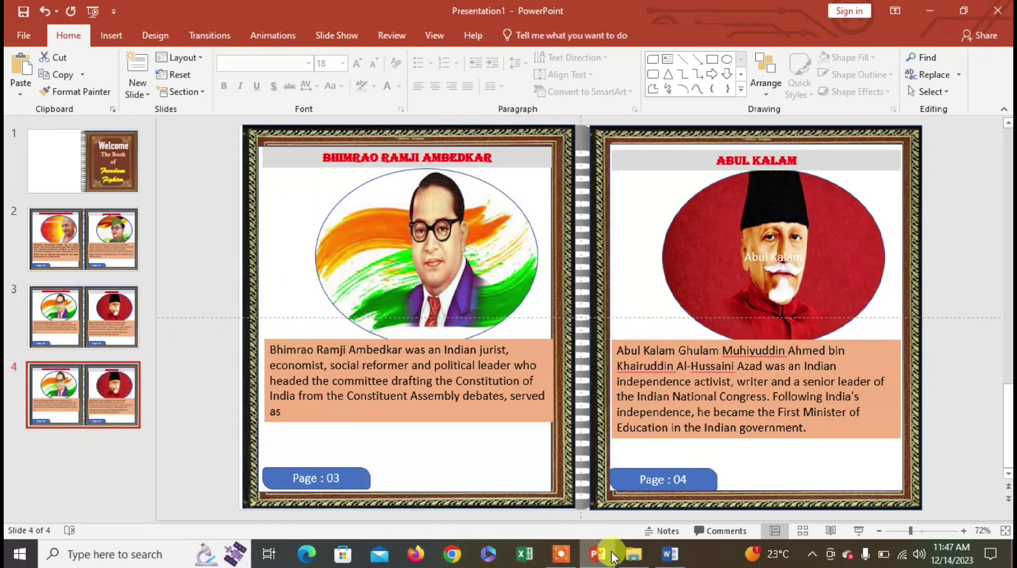
pyautogui.click(412, 278)
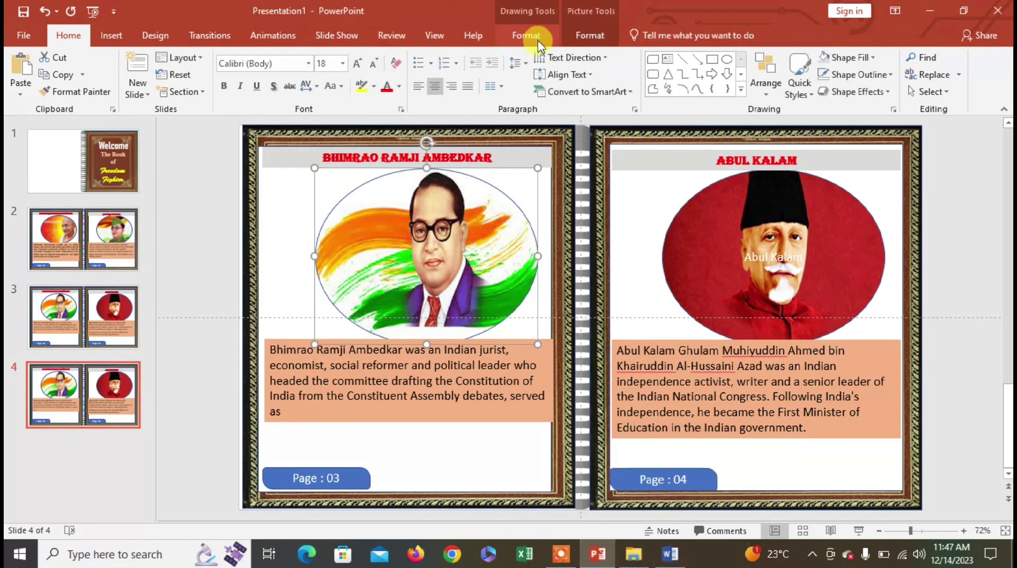
pyautogui.click(341, 481)
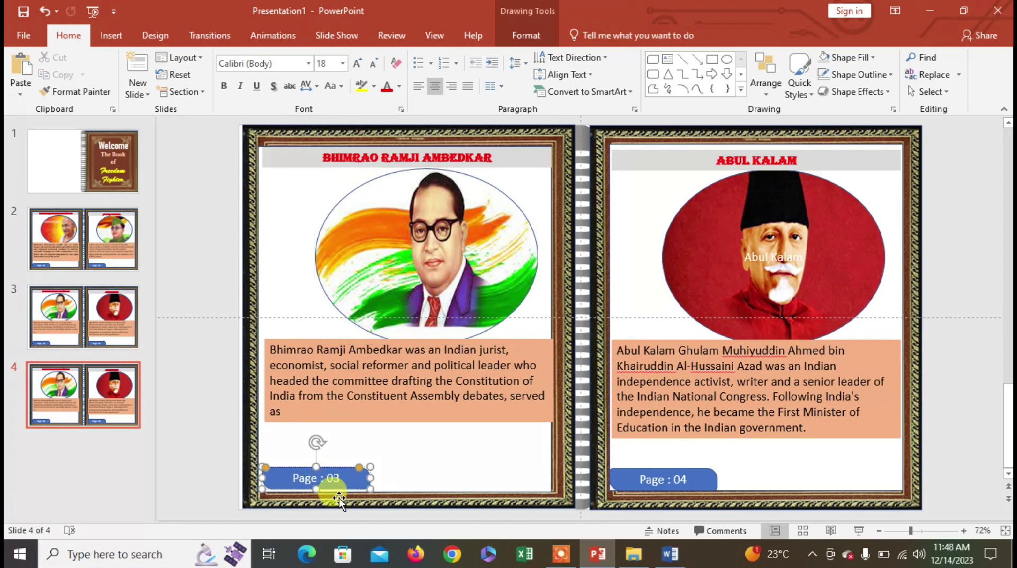
pyautogui.press('BackSpace')
pyautogui.write('5')
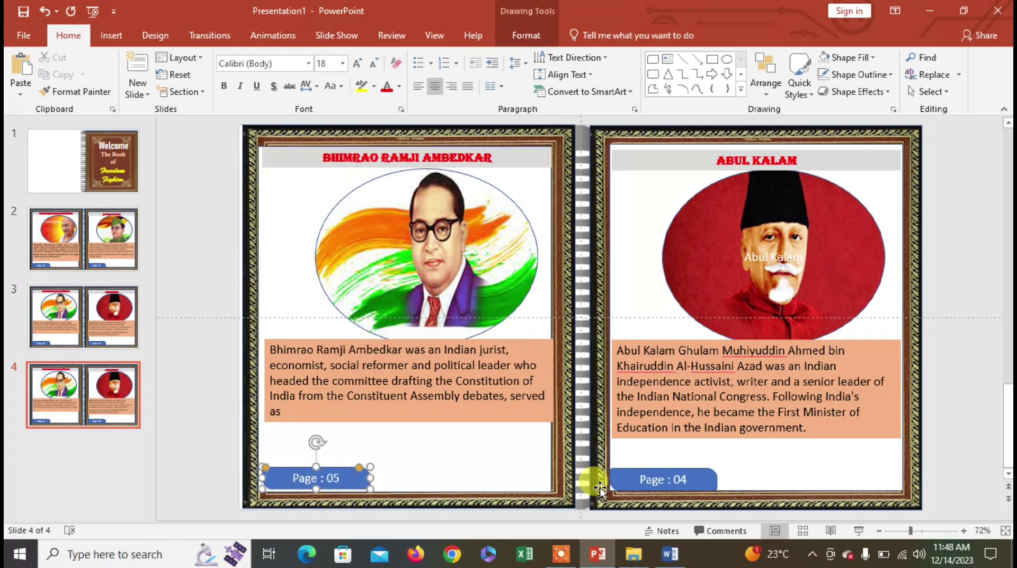
pyautogui.click(687, 480)
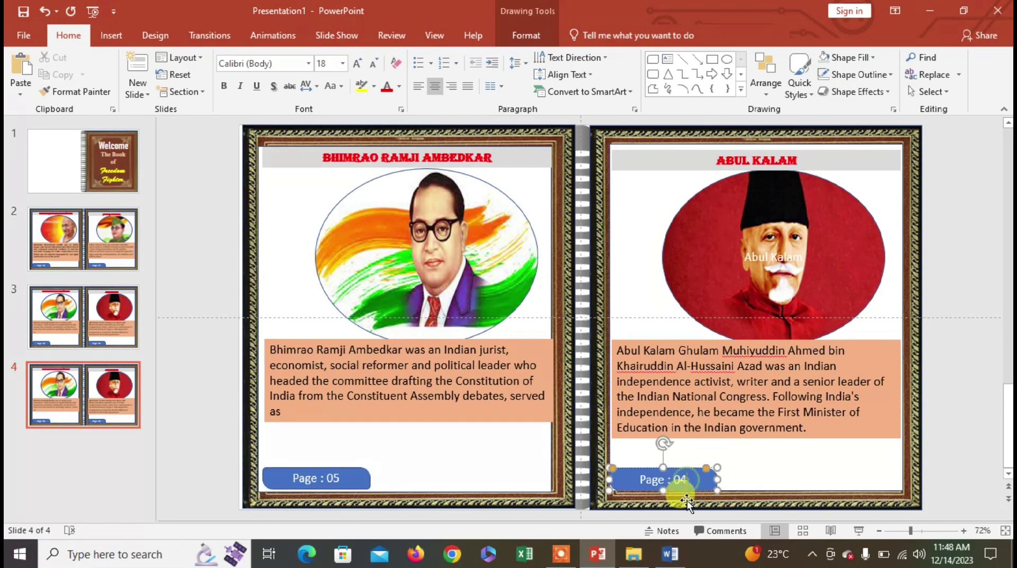
pyautogui.press('BackSpace')
pyautogui.write('6')
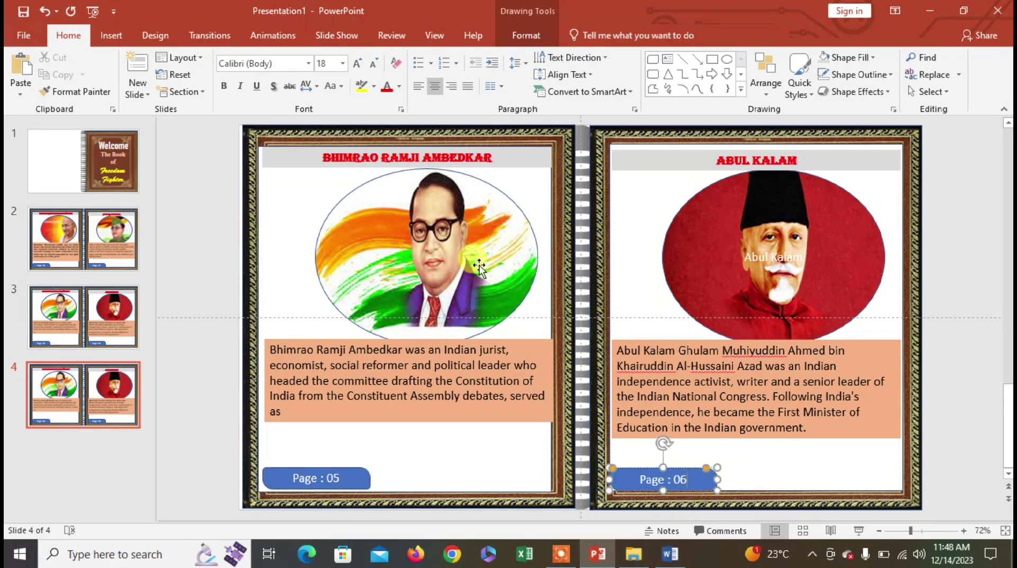
pyautogui.click(469, 276)
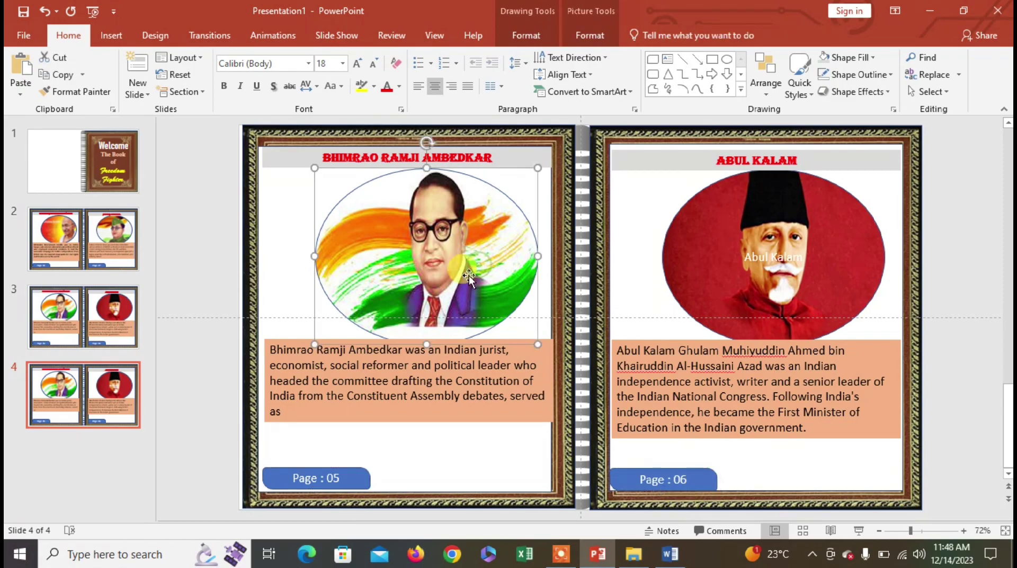
# - Fill slide 4's left oval with NEHRU.jpg using Shape Fill > Picture from a file
pyautogui.click(596, 39)
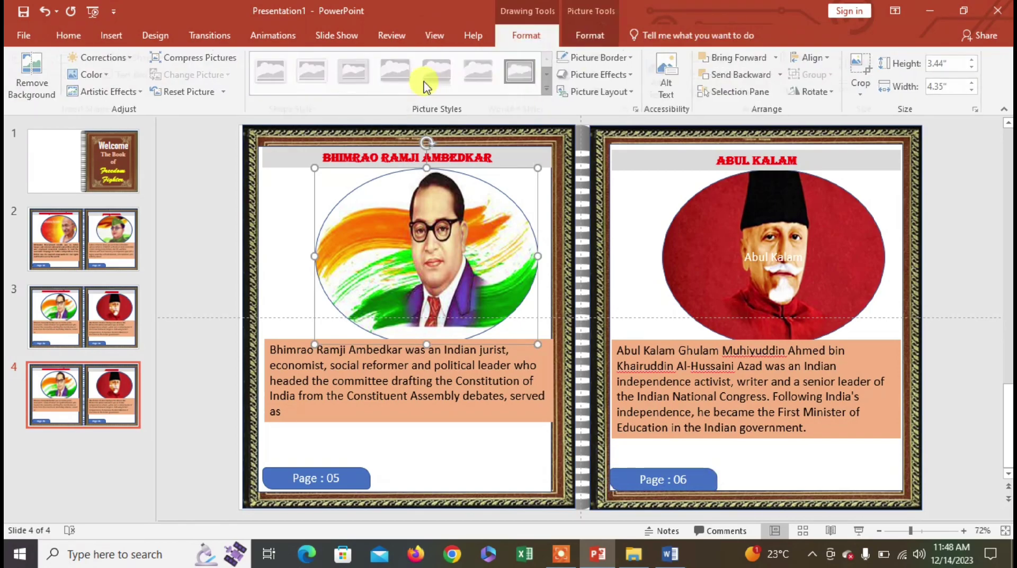
pyautogui.click(371, 57)
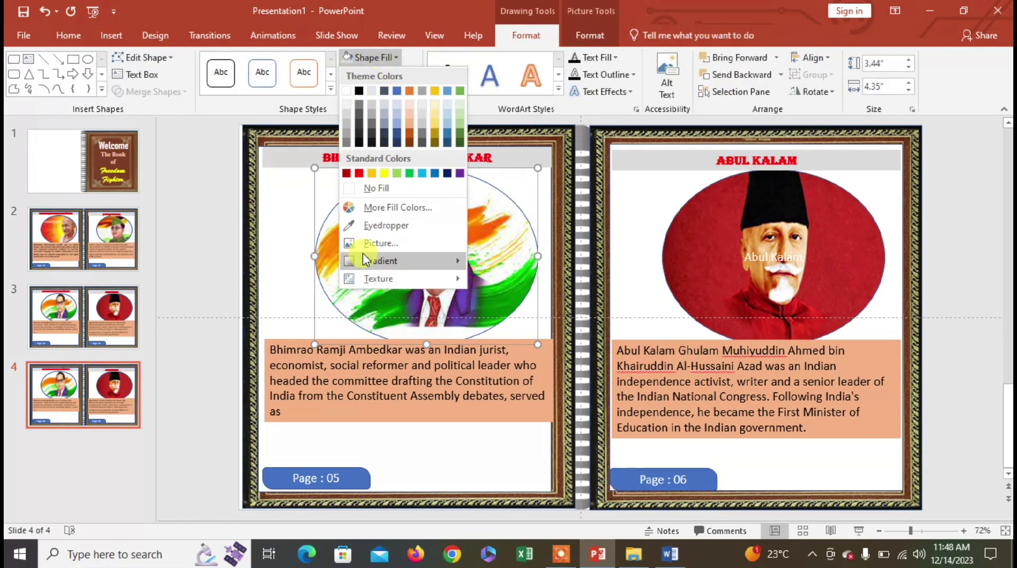
pyautogui.click(379, 243)
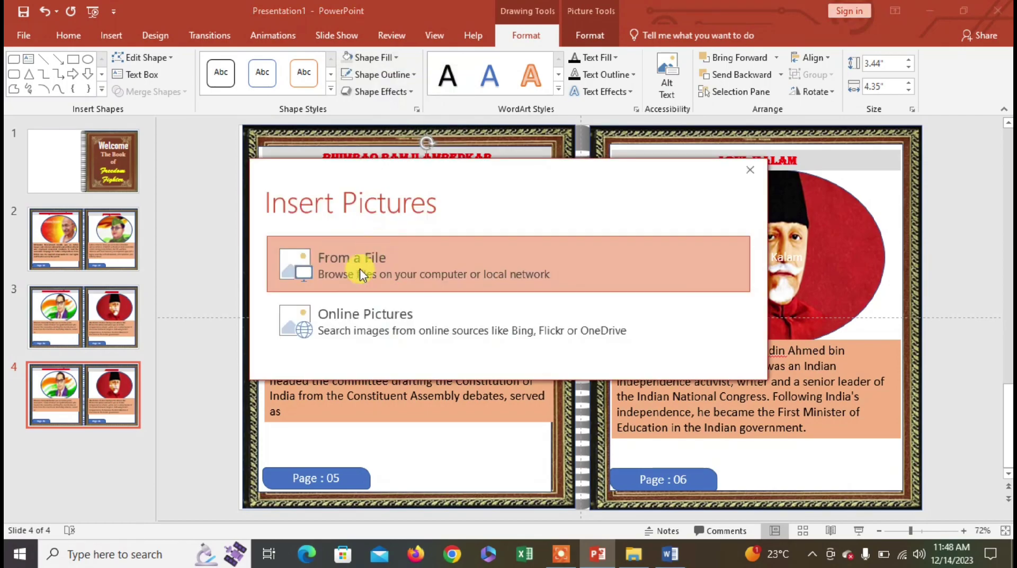
pyautogui.click(358, 275)
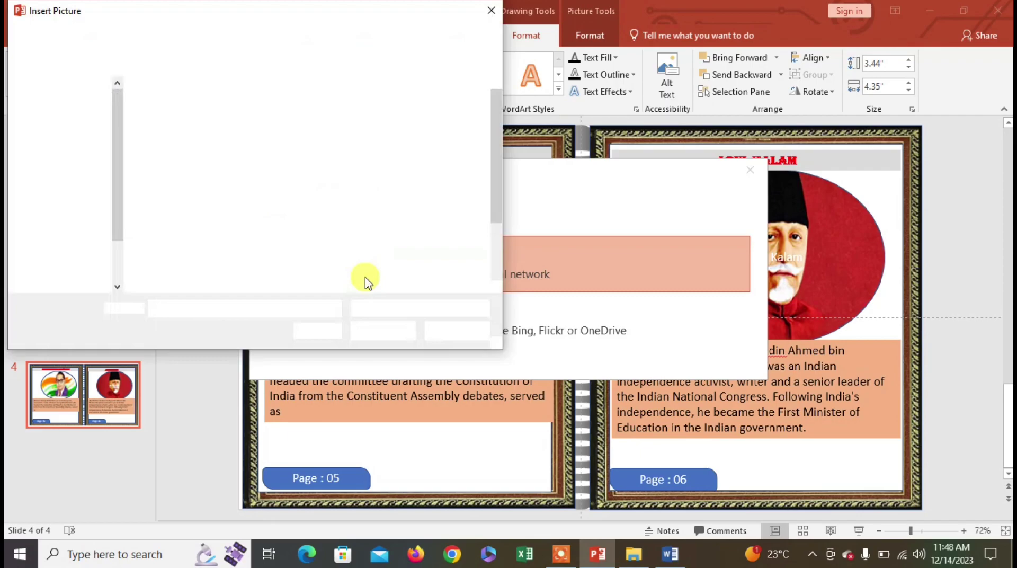
pyautogui.click(176, 215)
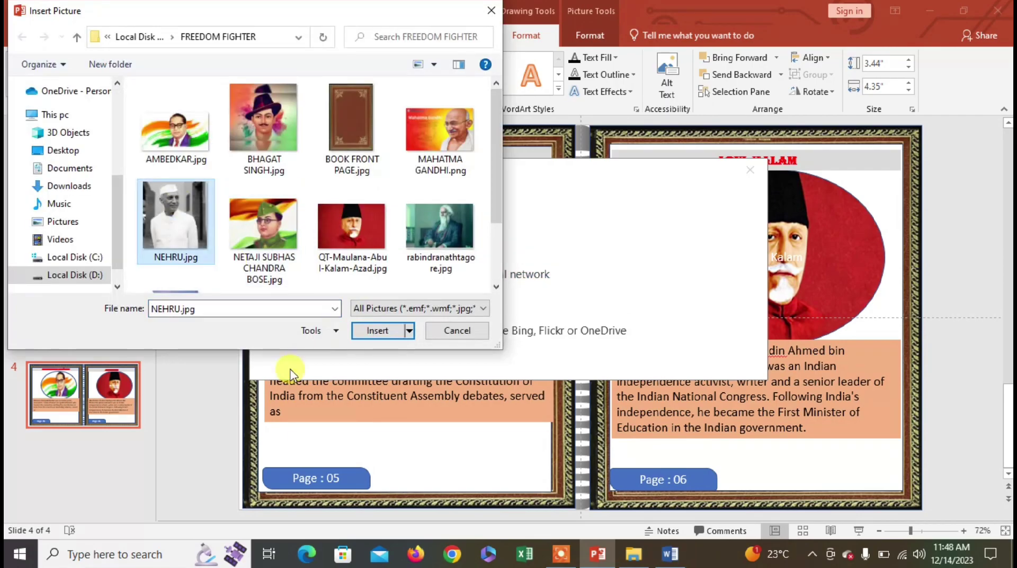
pyautogui.click(377, 330)
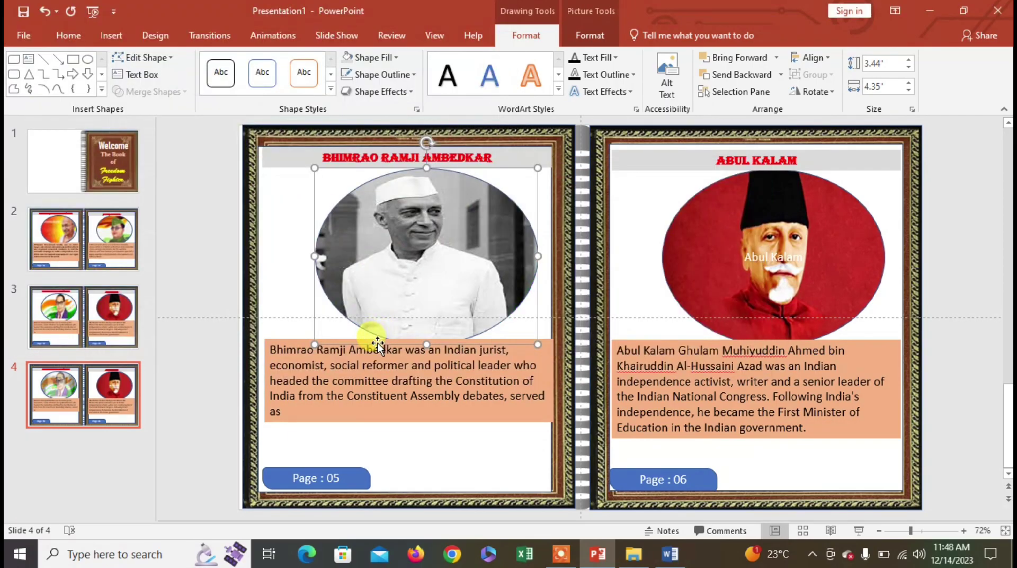
pyautogui.click(670, 554)
# - Scroll FREEDOM.docx down to the JAWAHARLAL NEHRU section and select its biography paragraph
pyautogui.scroll(-10, 475, 393)
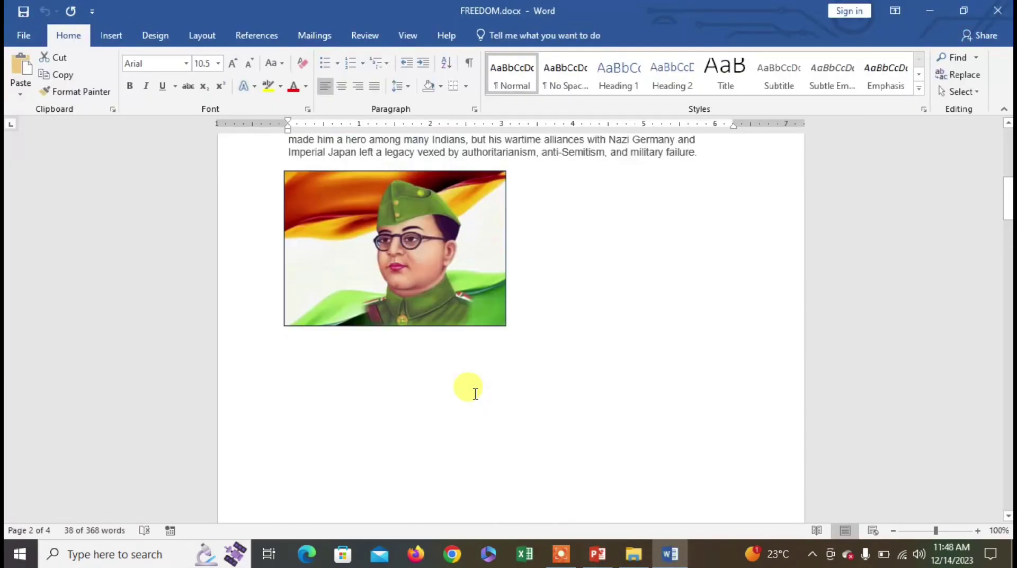
pyautogui.scroll(-1, 476, 393)
pyautogui.scroll(-5, 472, 397)
pyautogui.scroll(-5, 469, 402)
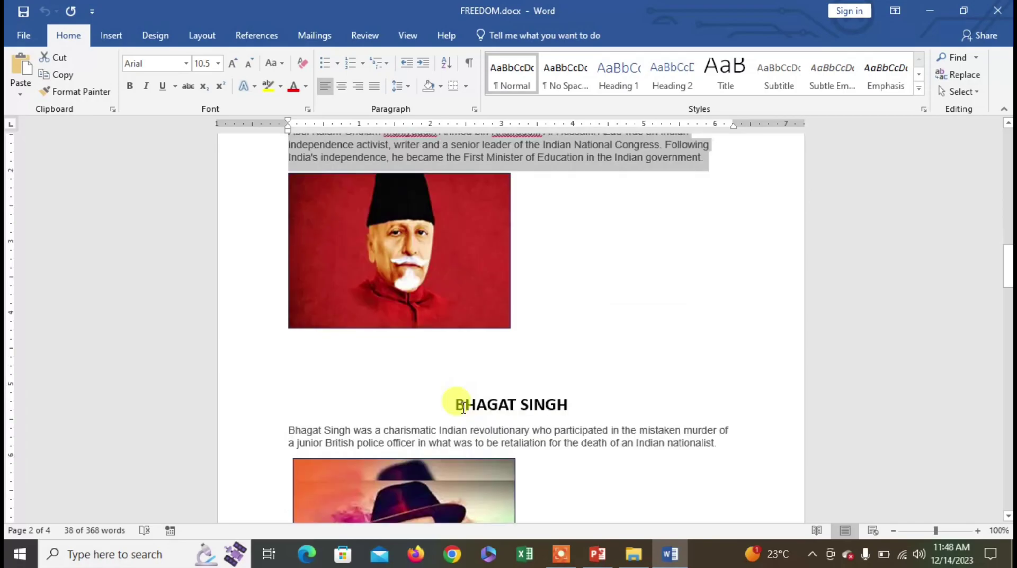
pyautogui.scroll(-4, 465, 404)
pyautogui.scroll(-5, 462, 407)
pyautogui.scroll(-6, 460, 404)
pyautogui.scroll(-5, 454, 405)
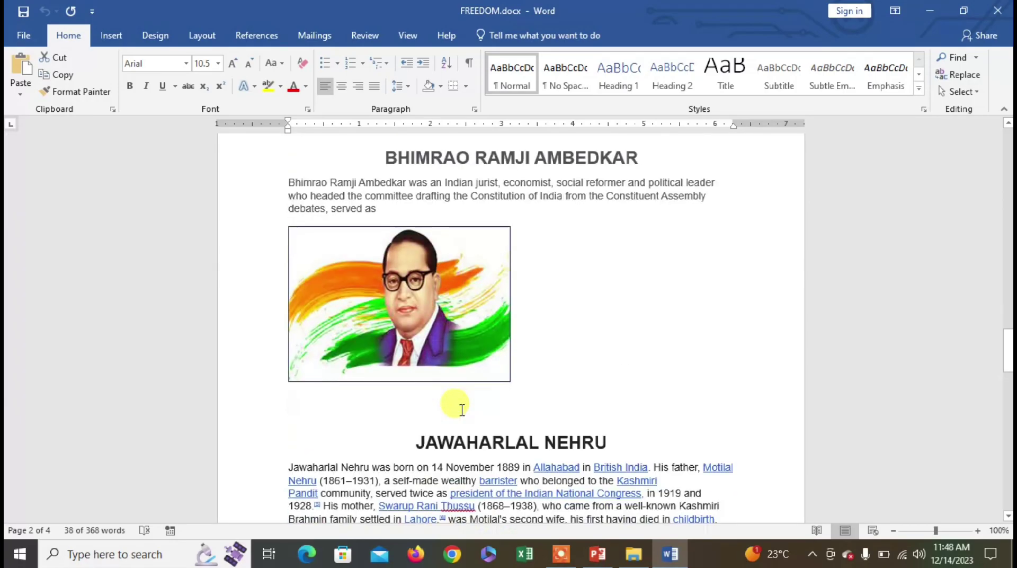
pyautogui.scroll(-5, 451, 408)
pyautogui.moveTo(289, 285)
pyautogui.mouseDown()
pyautogui.moveTo(718, 302)
pyautogui.moveTo(652, 305)
pyautogui.mouseUp()
pyautogui.hotkey('ctrl', 'c')
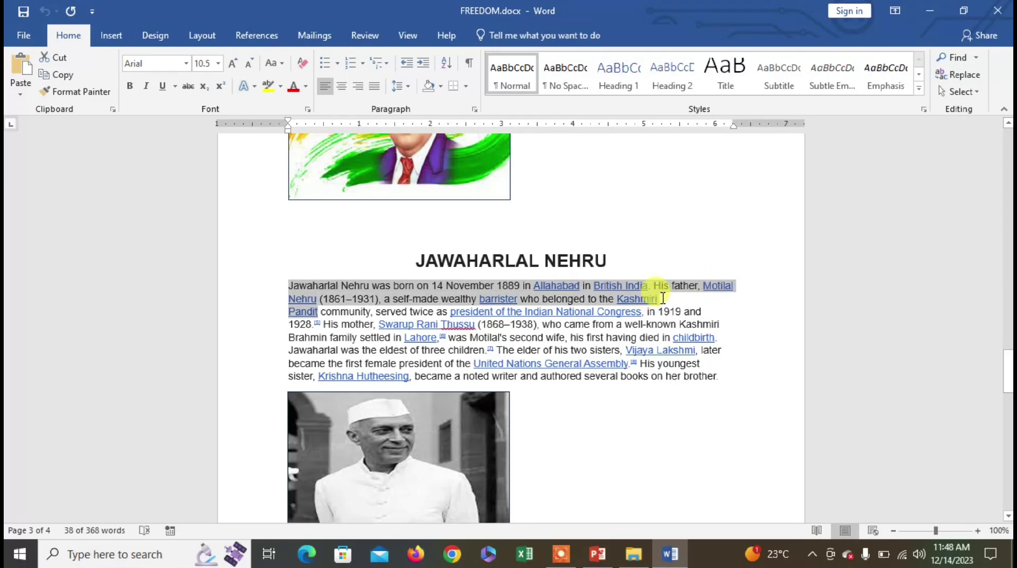
# - Paste the Nehru biography over the body text on slide 4's left page
pyautogui.hotkey('alt', 'Tab')
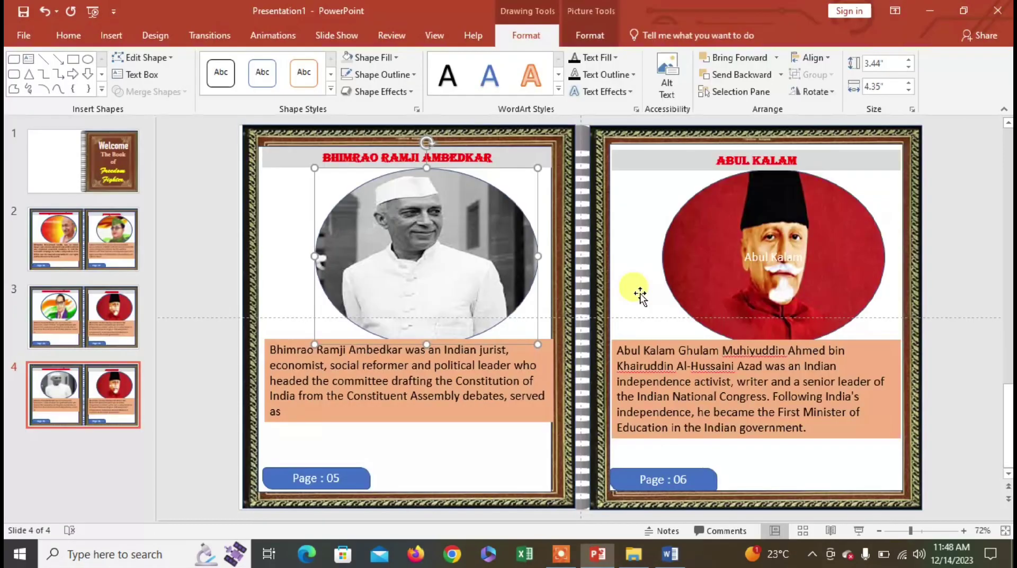
pyautogui.click(430, 392)
pyautogui.hotkey('ctrl', 'a')
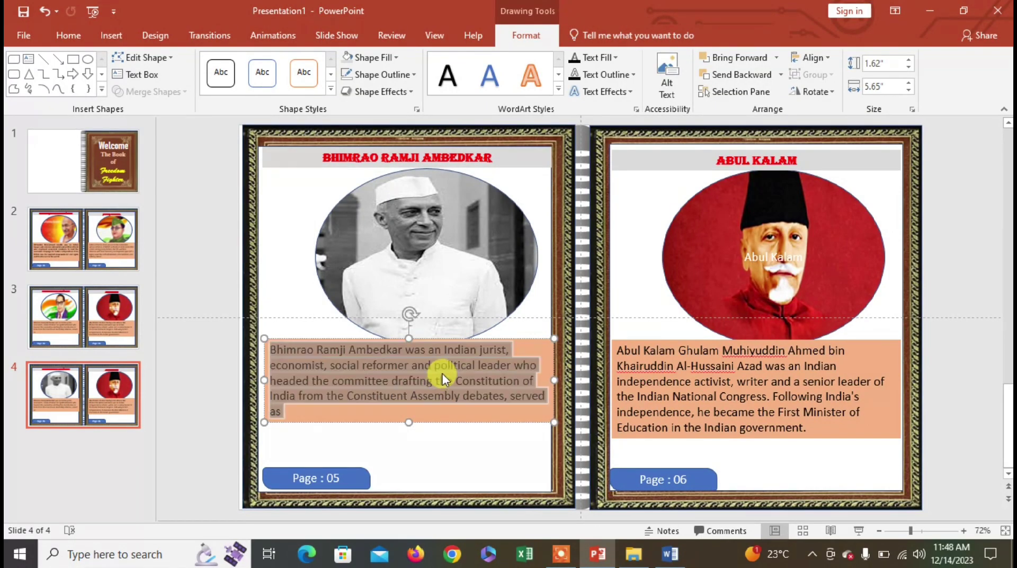
pyautogui.hotkey('ctrl', 'v')
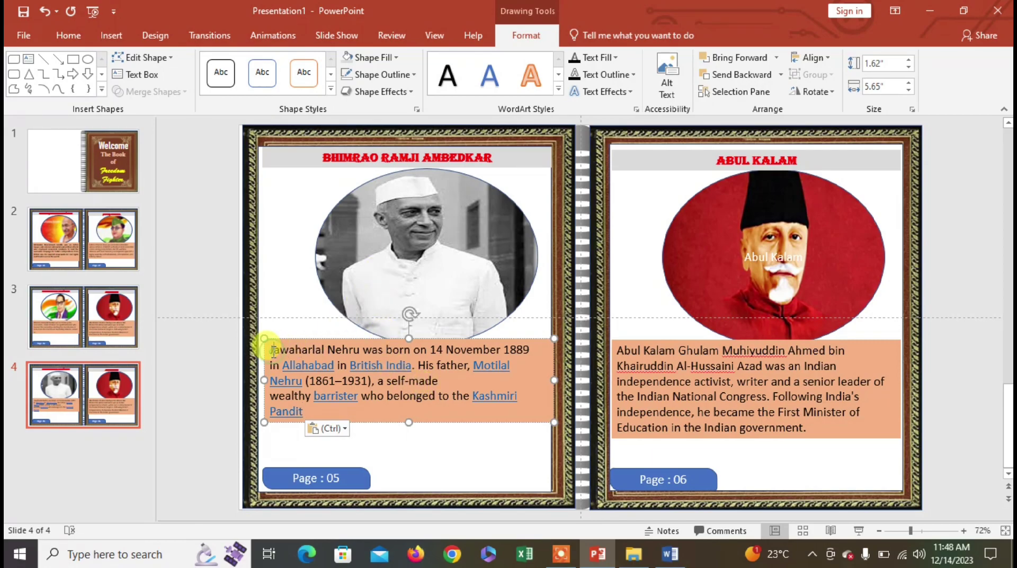
# - Replace the BHIMRAO RAMJI AMBEDKAR title with the name Jawaharlal Nehru
pyautogui.moveTo(271, 350); pyautogui.dragTo(363, 351)
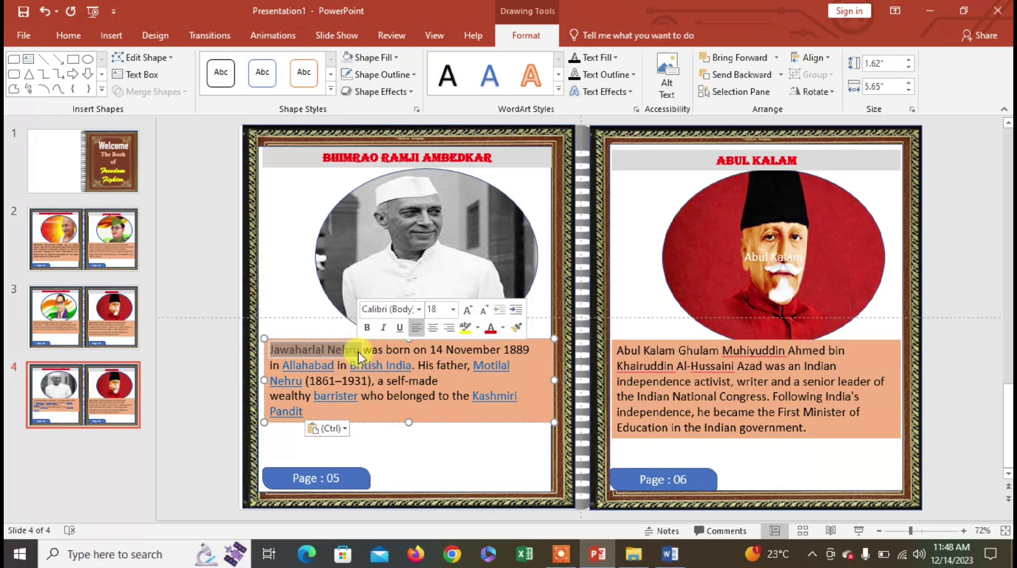
pyautogui.click(413, 160)
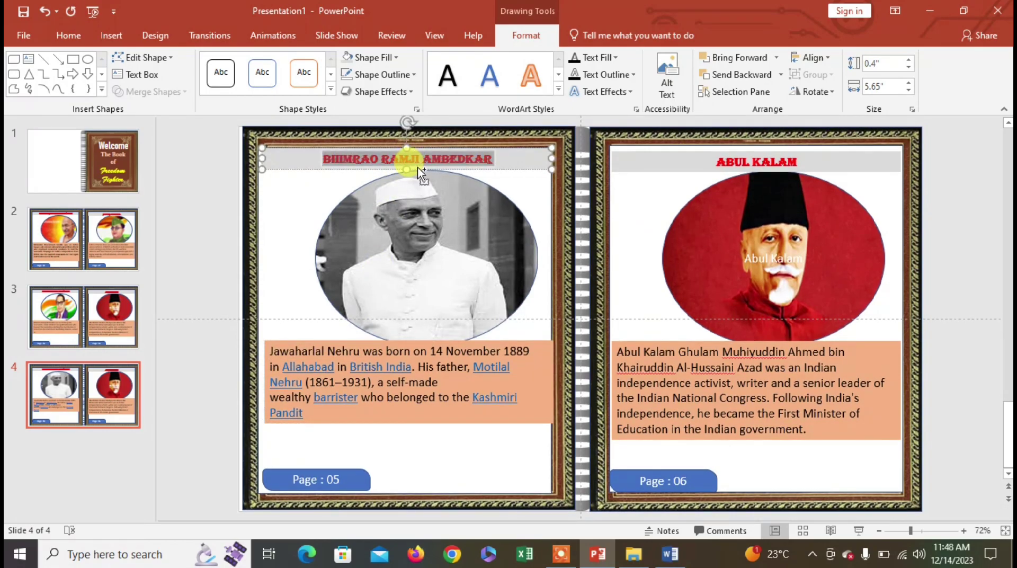
pyautogui.write('JAWAHARLAL NEHRU')
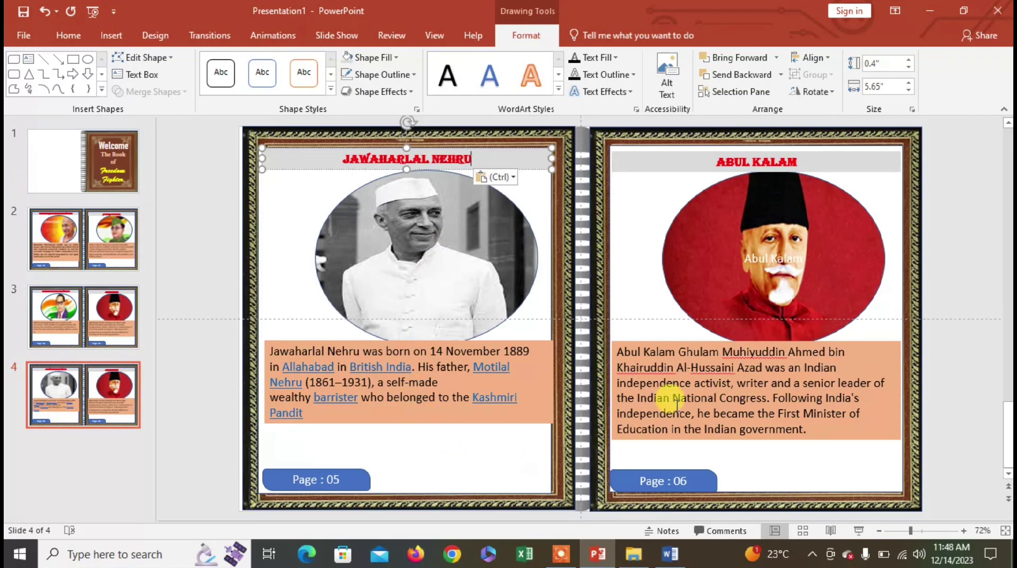
# - Fill the right-page oval with the BHAGAT SINGH.jpg picture from file
pyautogui.click(769, 230)
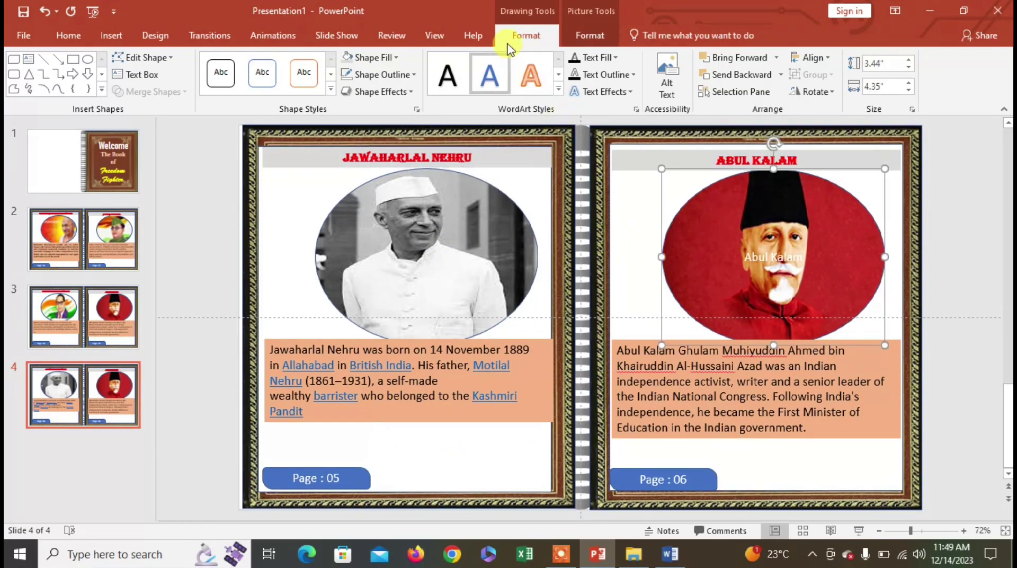
pyautogui.click(390, 58)
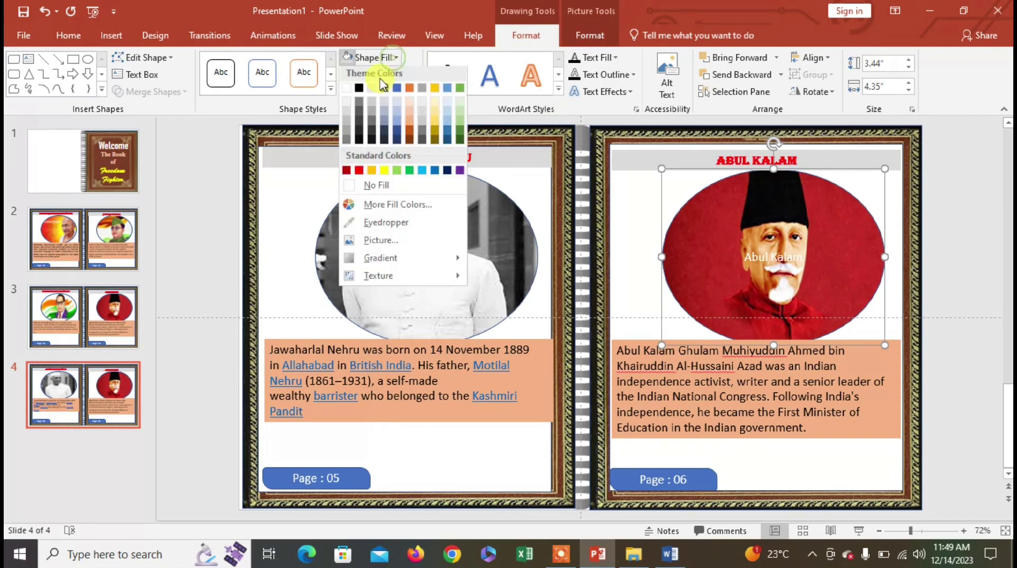
pyautogui.click(387, 243)
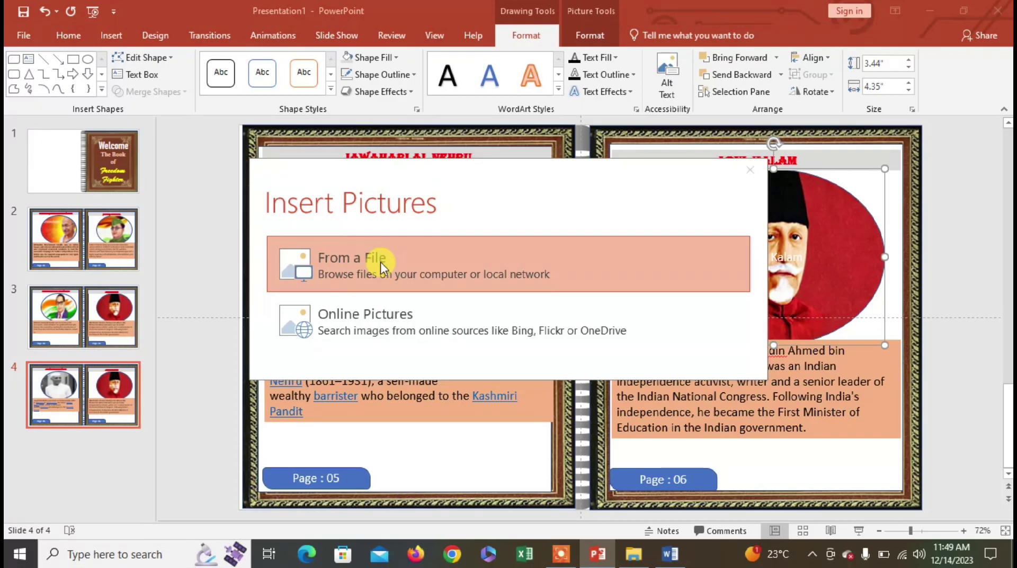
pyautogui.click(381, 262)
pyautogui.click(263, 122)
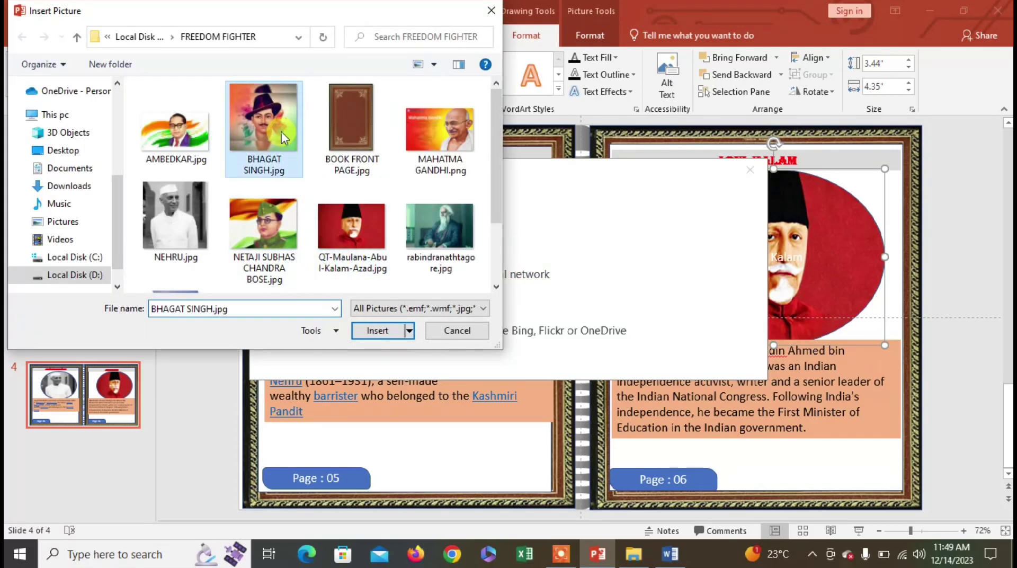
pyautogui.click(376, 330)
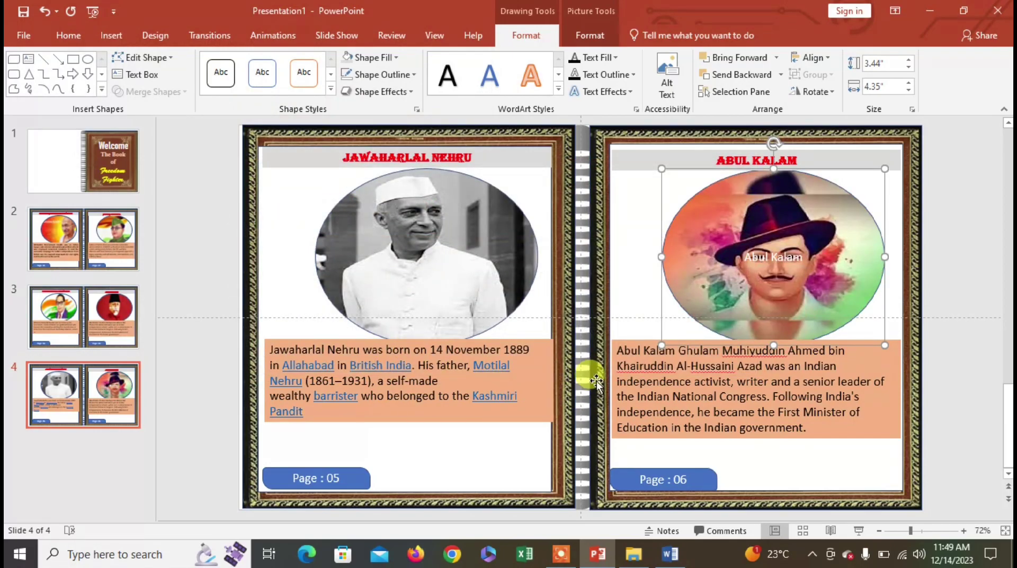
# - In Word, scroll up to the BHAGAT SINGH section and select its biography paragraph
pyautogui.hotkey('alt', 'Tab')
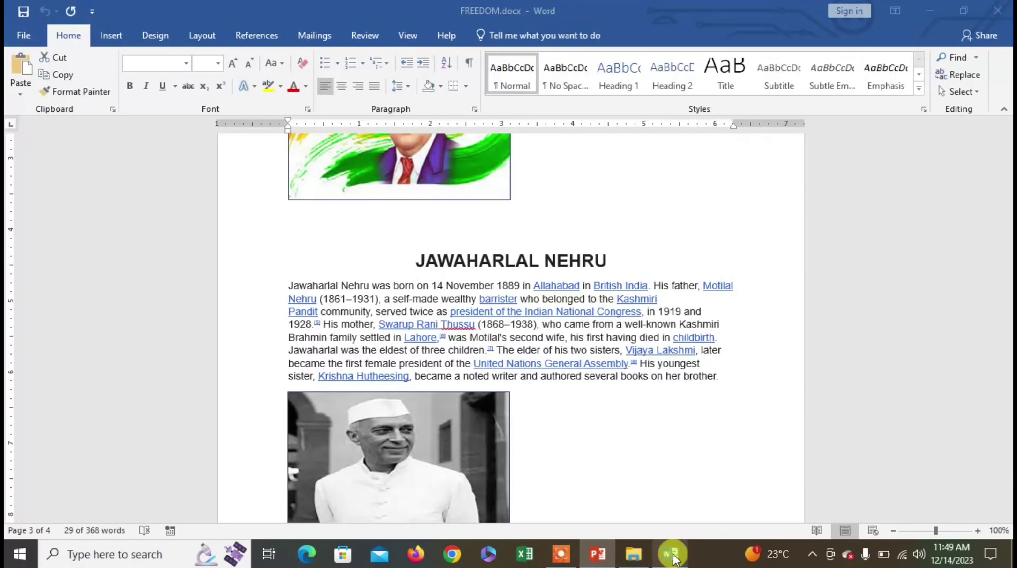
pyautogui.scroll(3, 491, 360)
pyautogui.scroll(2, 492, 360)
pyautogui.scroll(5, 491, 359)
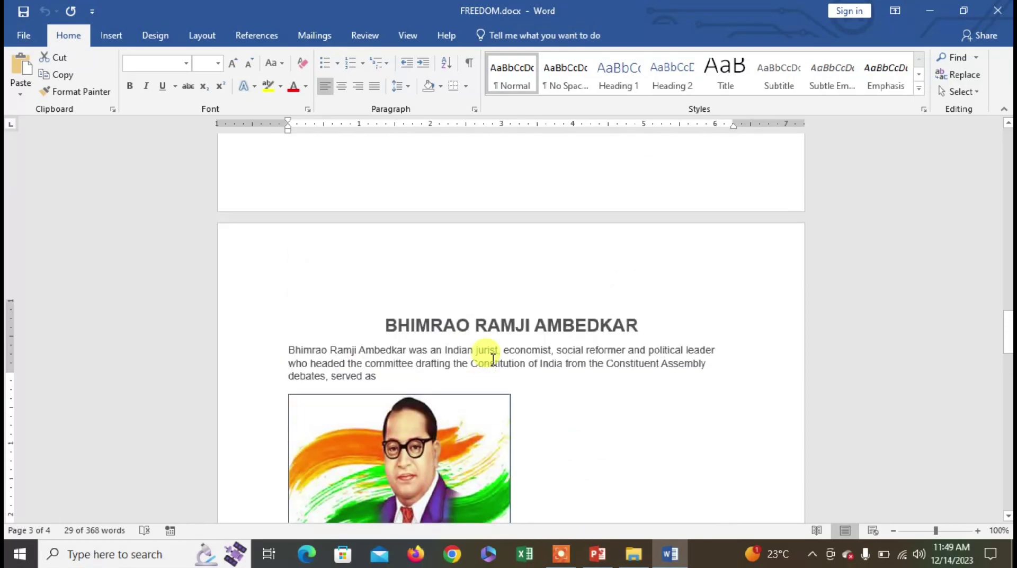
pyautogui.scroll(8, 492, 359)
pyautogui.scroll(2, 492, 360)
pyautogui.scroll(3, 491, 360)
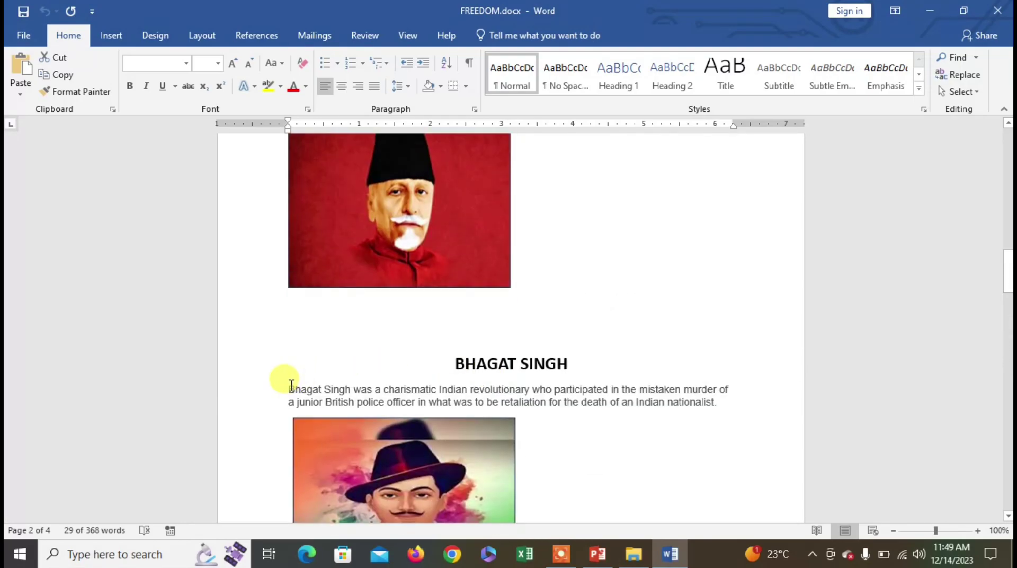
pyautogui.moveTo(289, 389); pyautogui.dragTo(729, 404)
pyautogui.hotkey('ctrl', 'c')
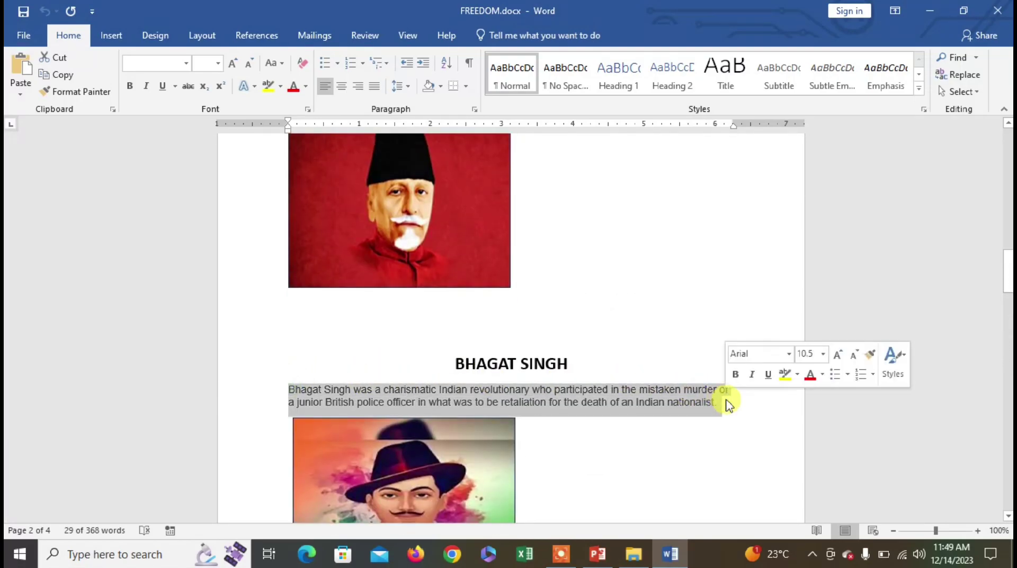
# - Replace the right page's Abul Kalam paragraph with the Bhagat Singh biography
pyautogui.hotkey('alt', 'Tab')
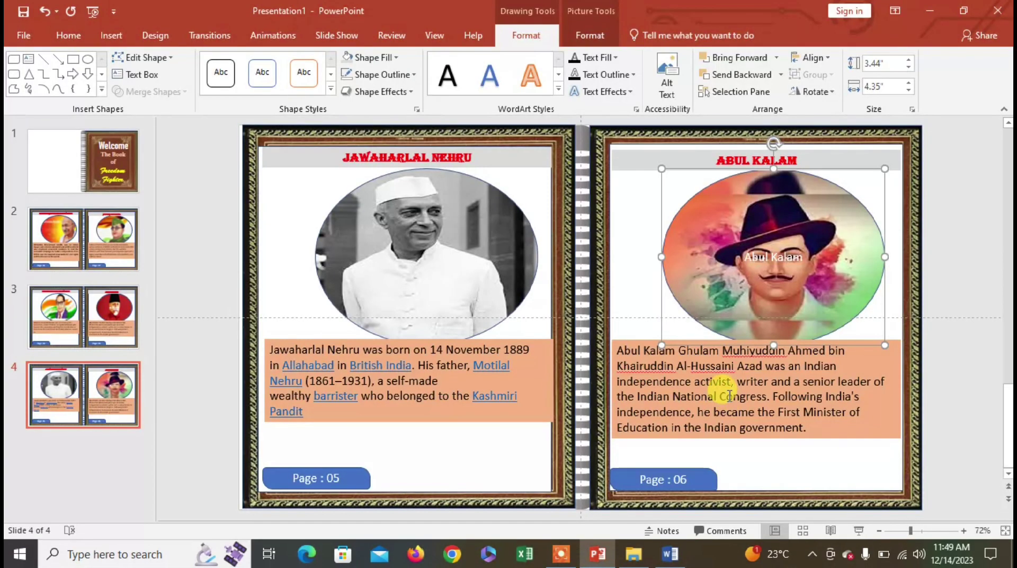
pyautogui.click(679, 401)
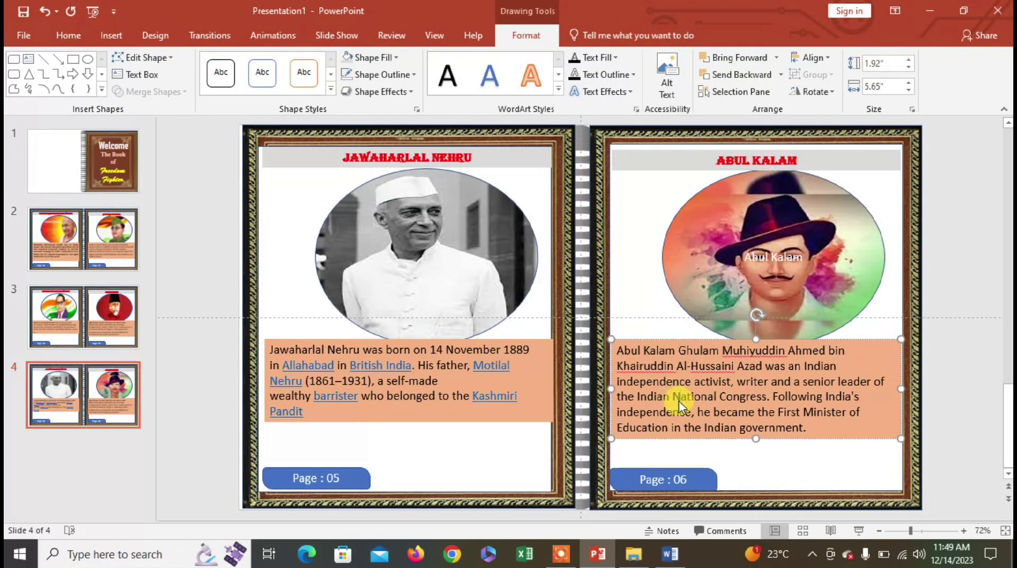
pyautogui.hotkey('ctrl', 'a')
pyautogui.hotkey('ctrl', 'v')
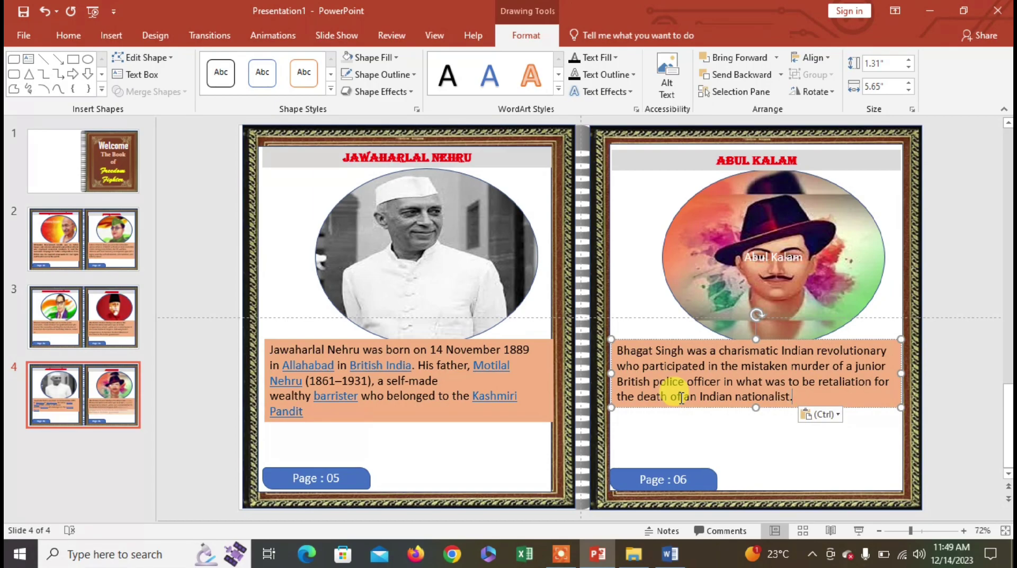
pyautogui.click(610, 345)
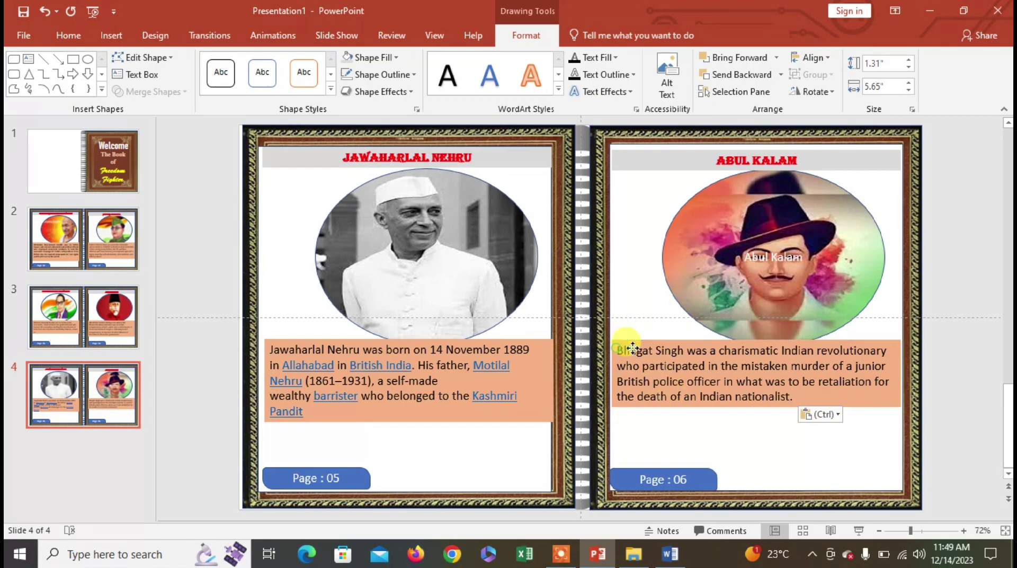
pyautogui.moveTo(633, 347); pyautogui.dragTo(675, 349)
pyautogui.hotkey('ctrl', 'z')
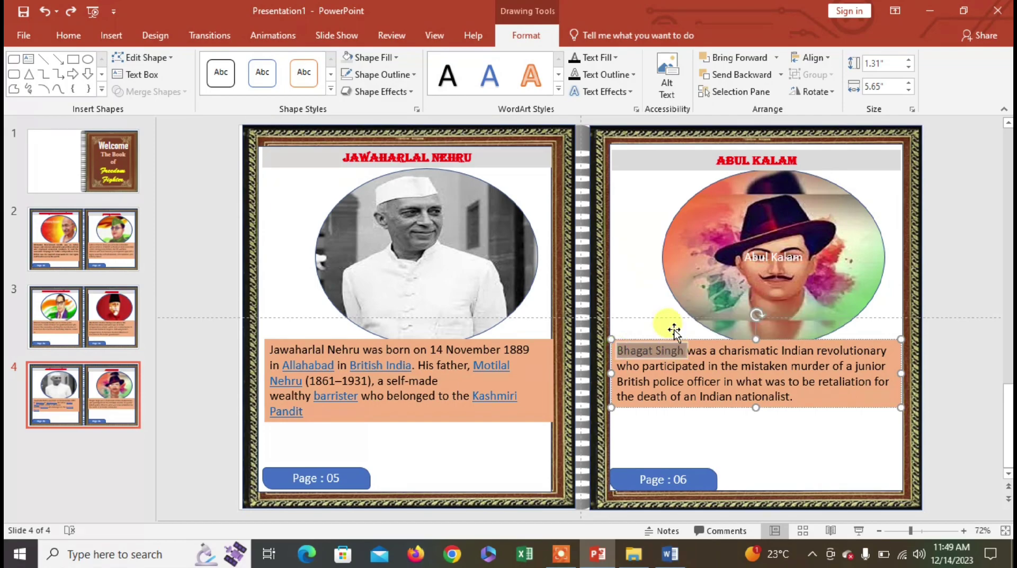
# - Retitle the right page BHAGAT SINGH and select slide 4 in the slide list
pyautogui.click(737, 161)
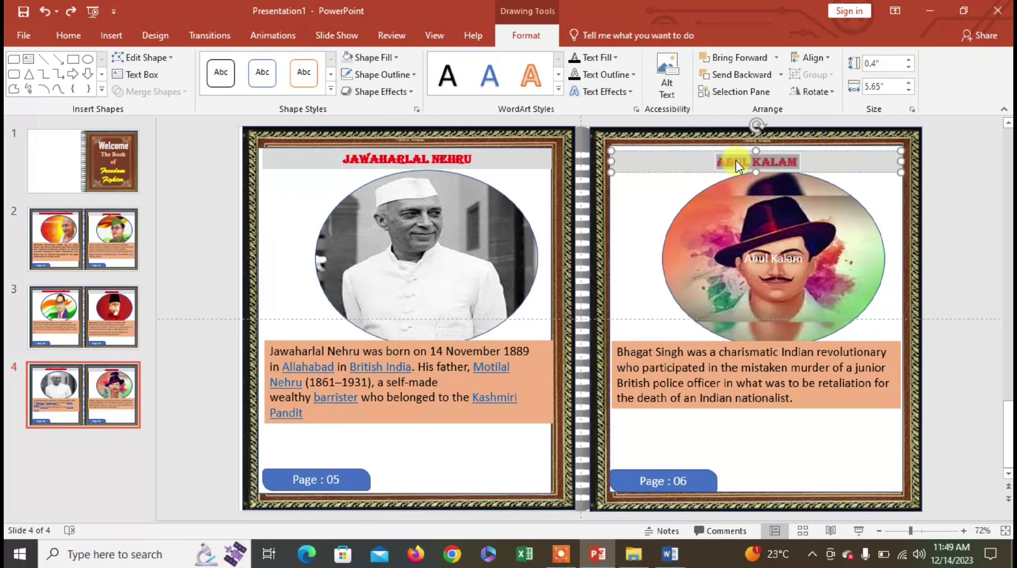
pyautogui.hotkey('ctrl', 'v')
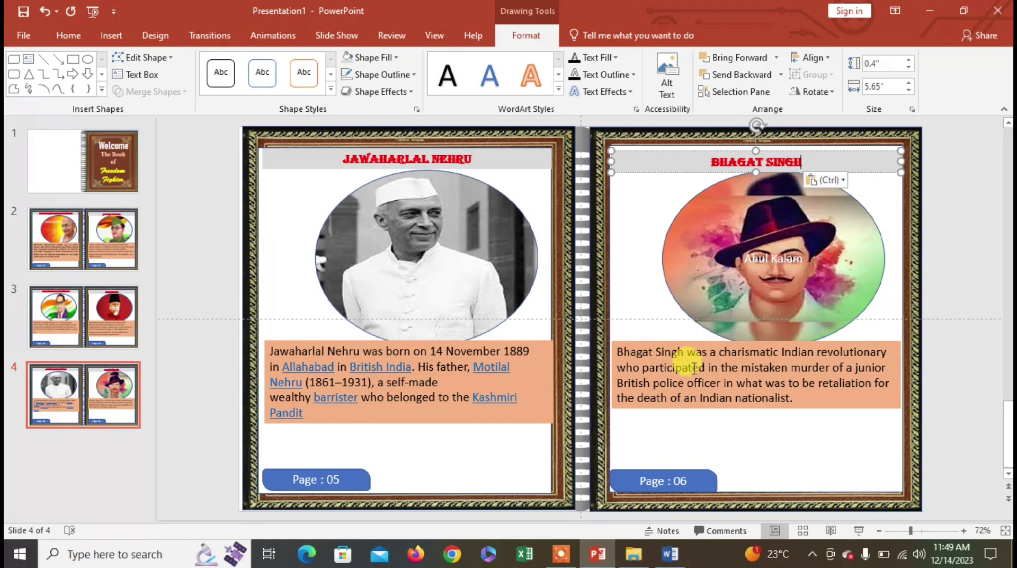
pyautogui.click(132, 424)
# - Duplicate slide 4 as slide 5 and fill its left-page oval with rabindranathtagore.jpg
pyautogui.hotkey('ctrl', 'd')
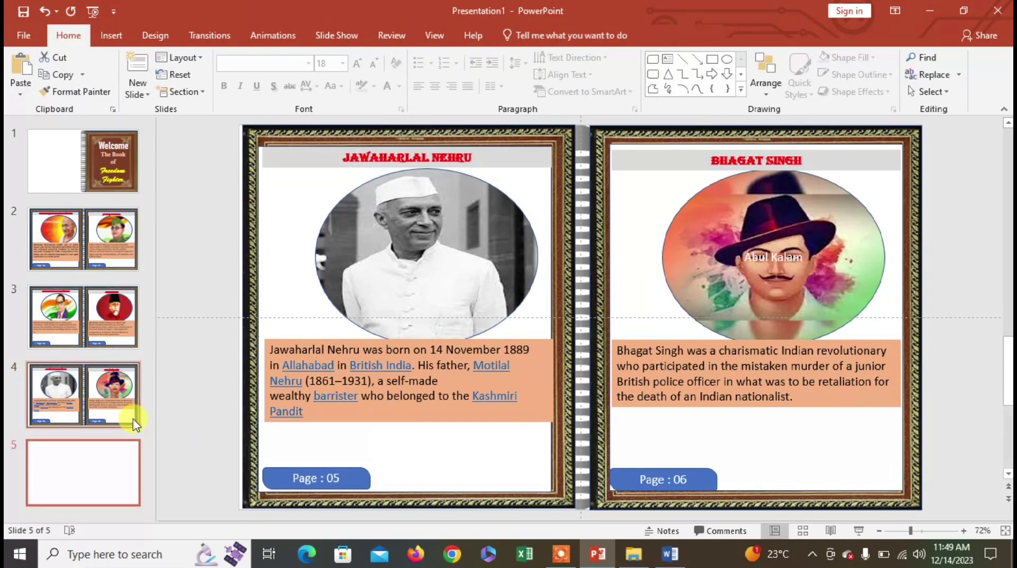
pyautogui.click(397, 228)
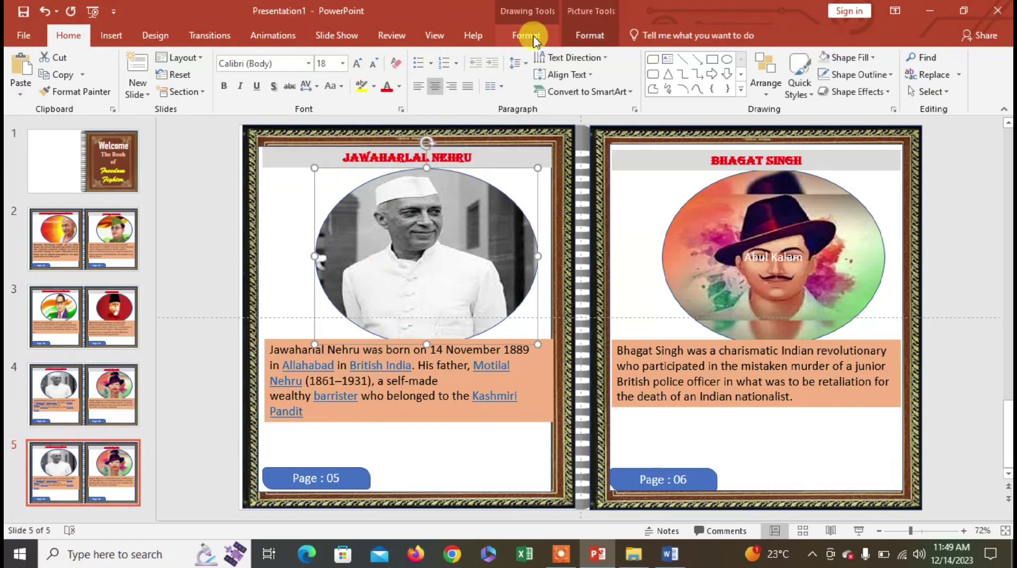
pyautogui.click(527, 36)
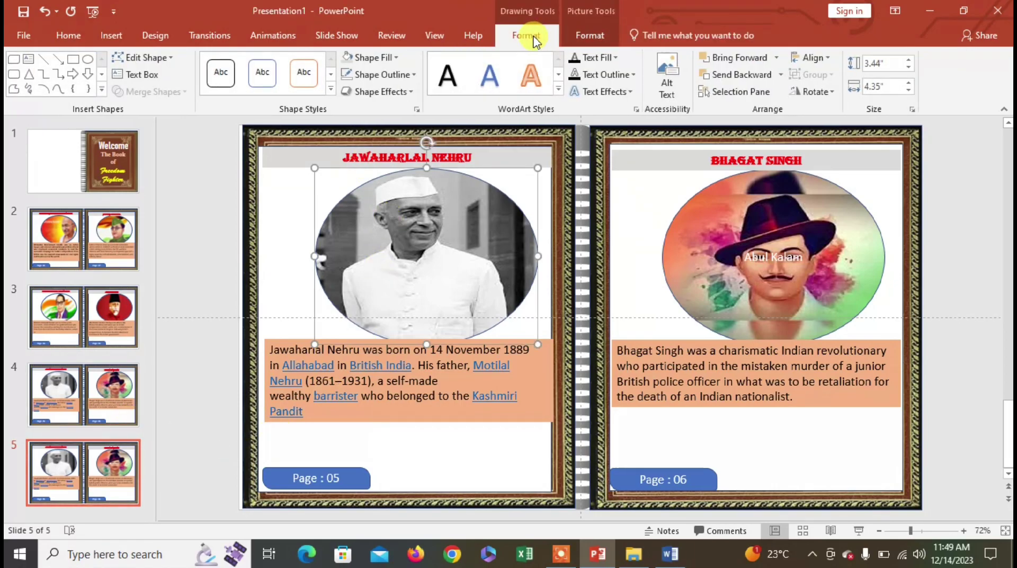
pyautogui.click(390, 58)
pyautogui.click(386, 244)
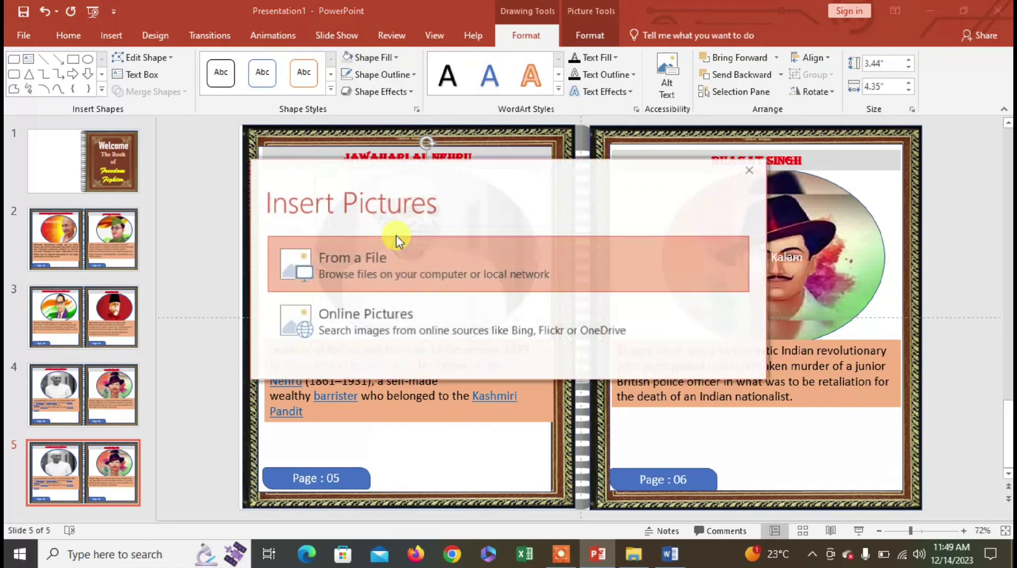
pyautogui.click(391, 278)
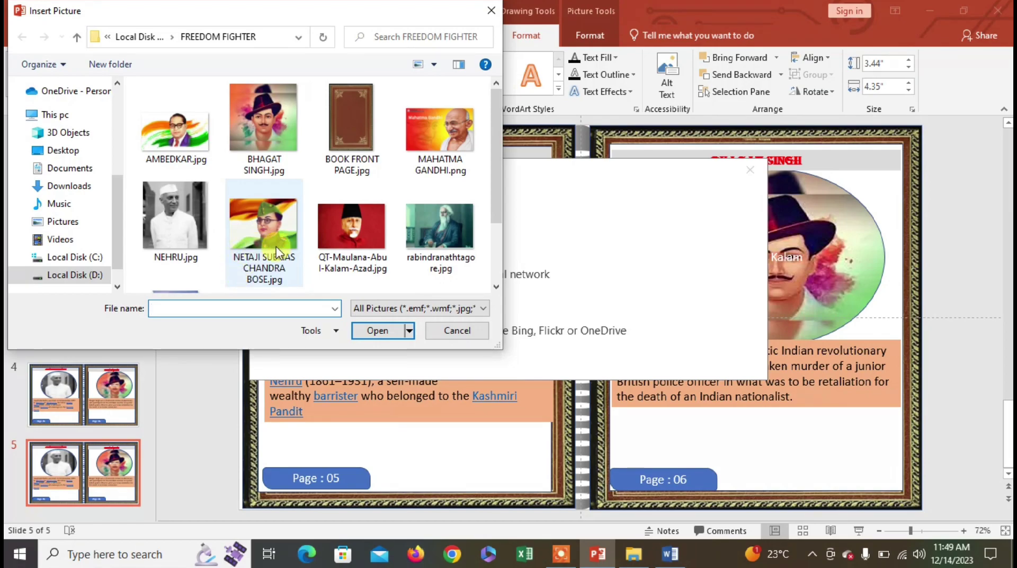
pyautogui.moveTo(496, 169); pyautogui.dragTo(495, 203)
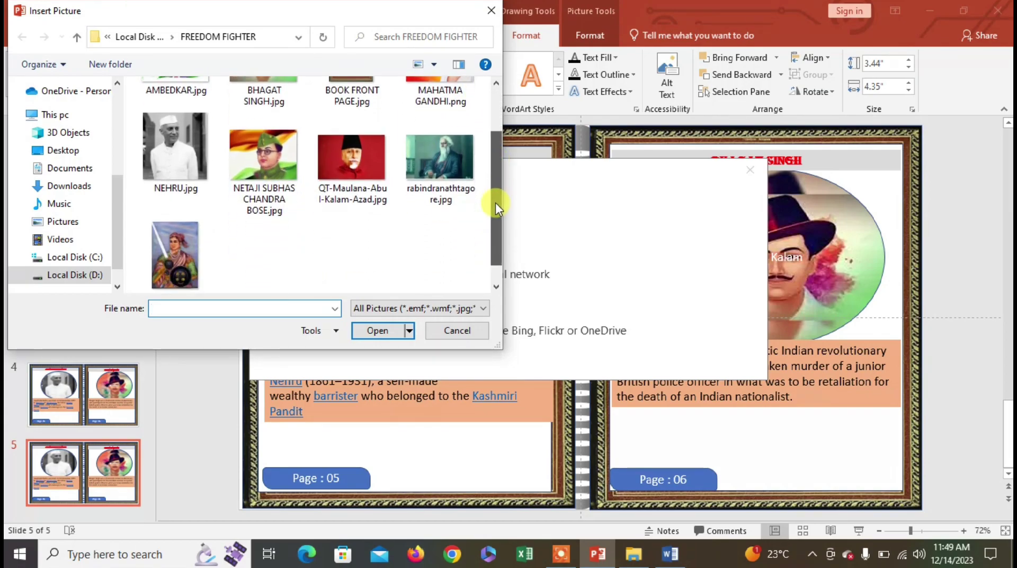
pyautogui.click(428, 163)
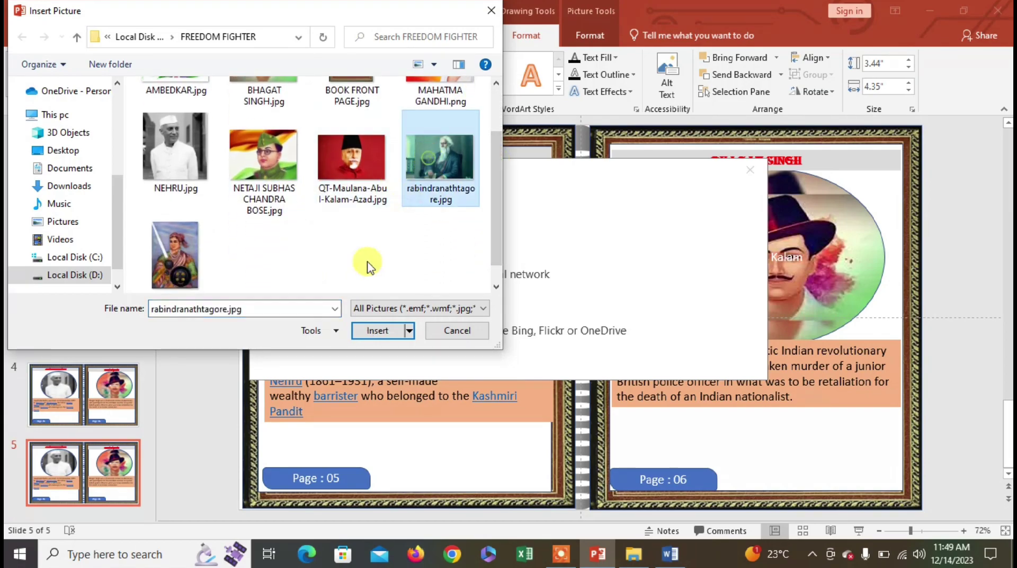
pyautogui.click(374, 330)
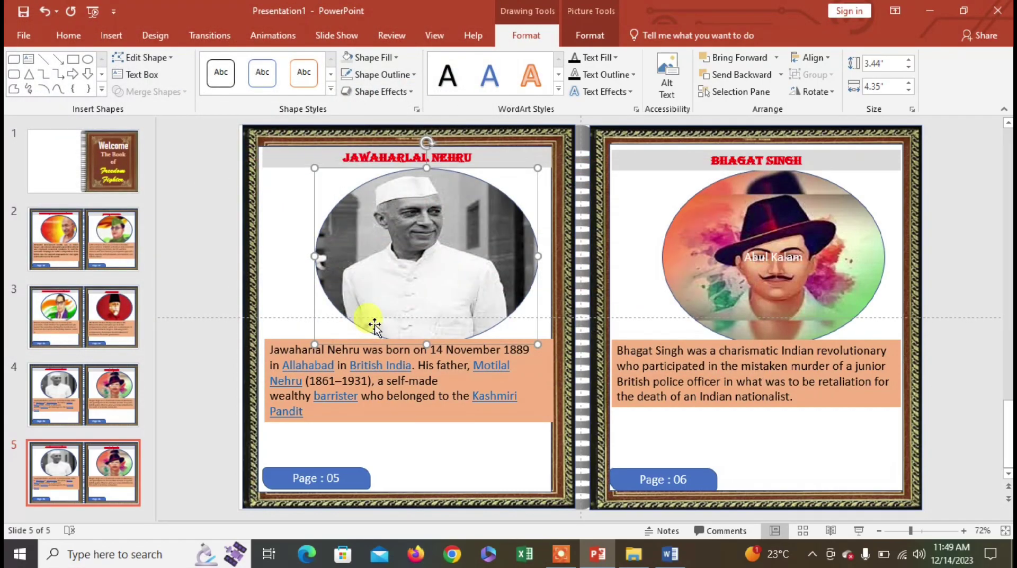
# - In Word, scroll down past the Bhagat Singh section toward the Tagore section
pyautogui.click(669, 555)
pyautogui.tripleClick(472, 414)
pyautogui.scroll(-7, 461, 424)
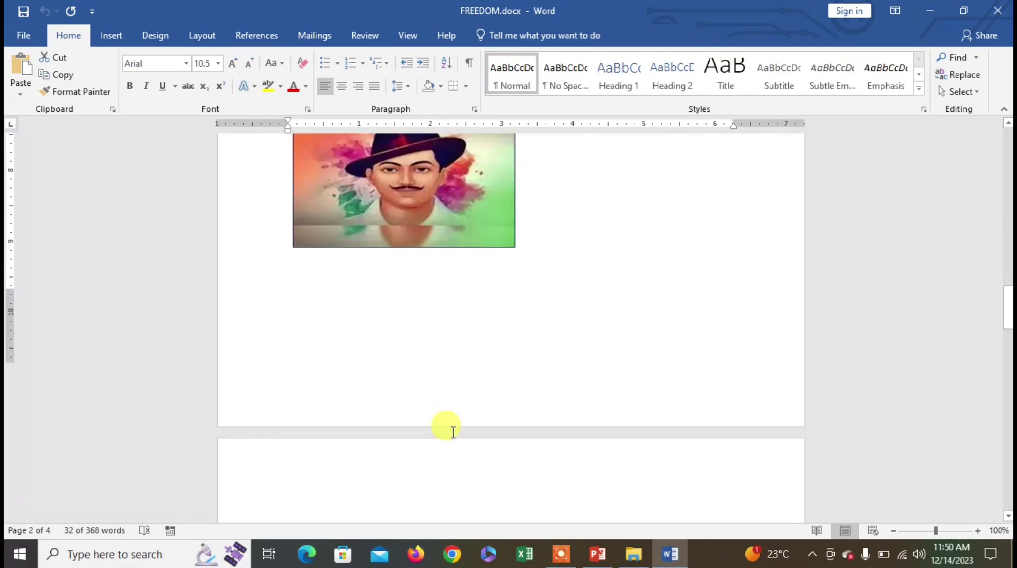
pyautogui.scroll(-5, 450, 432)
pyautogui.scroll(-5, 450, 434)
pyautogui.scroll(-4, 449, 433)
pyautogui.scroll(-4, 449, 433)
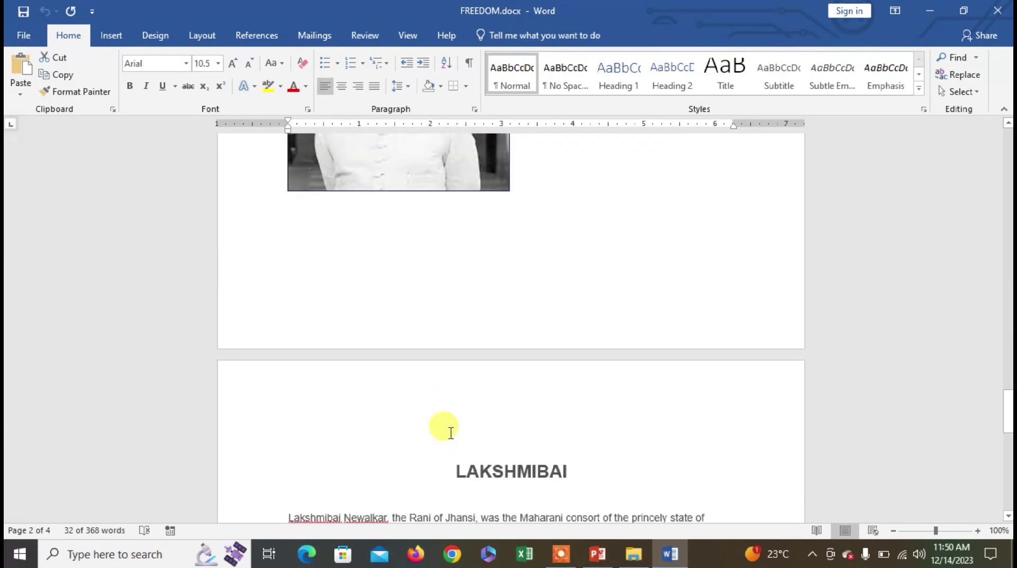
pyautogui.scroll(-4, 449, 434)
pyautogui.scroll(-5, 449, 433)
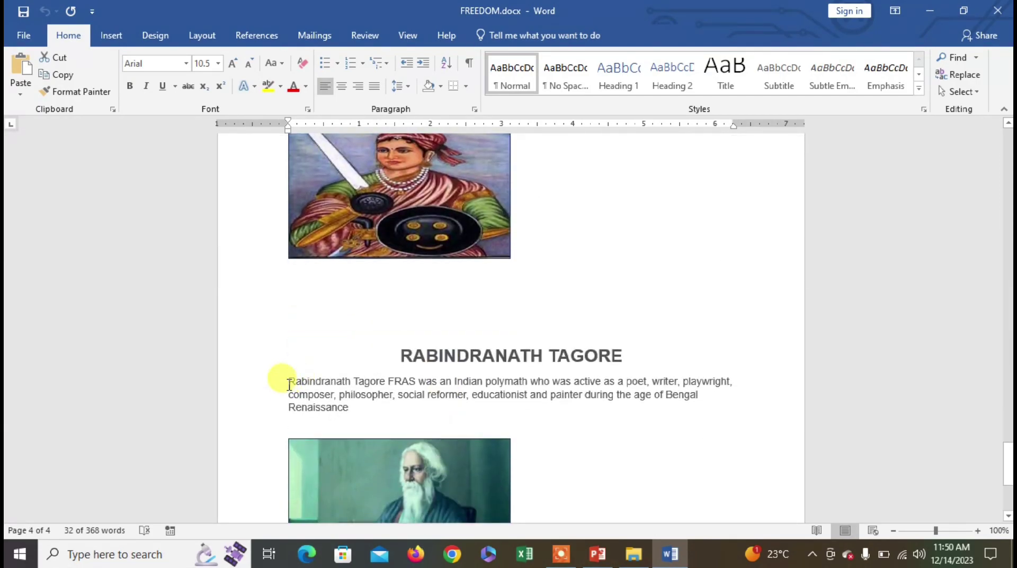
# - Select and copy the Rabindranath Tagore paragraph, then return to PowerPoint
pyautogui.click(288, 382)
pyautogui.tripleClick(324, 391)
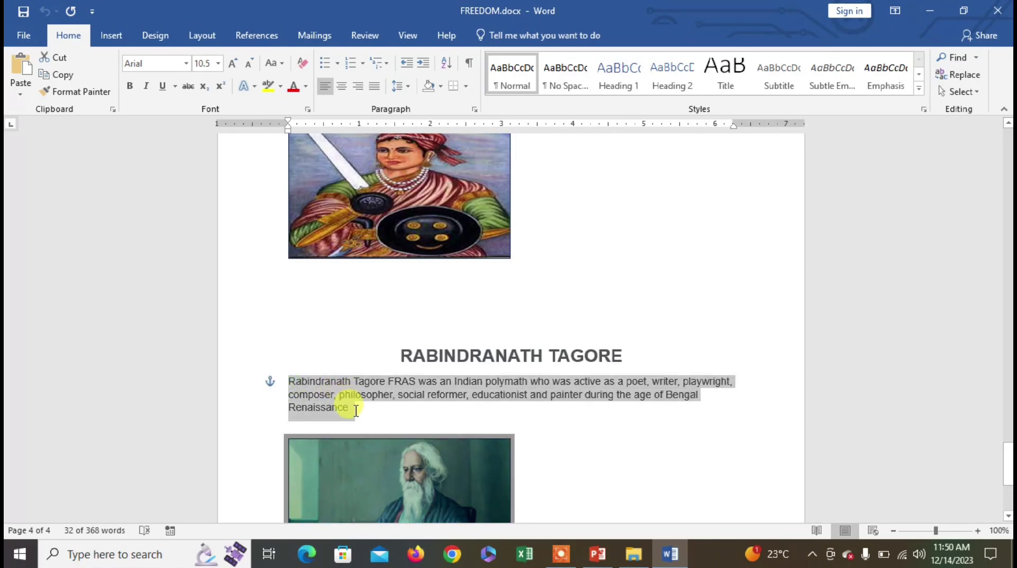
pyautogui.moveTo(356, 411); pyautogui.dragTo(352, 417)
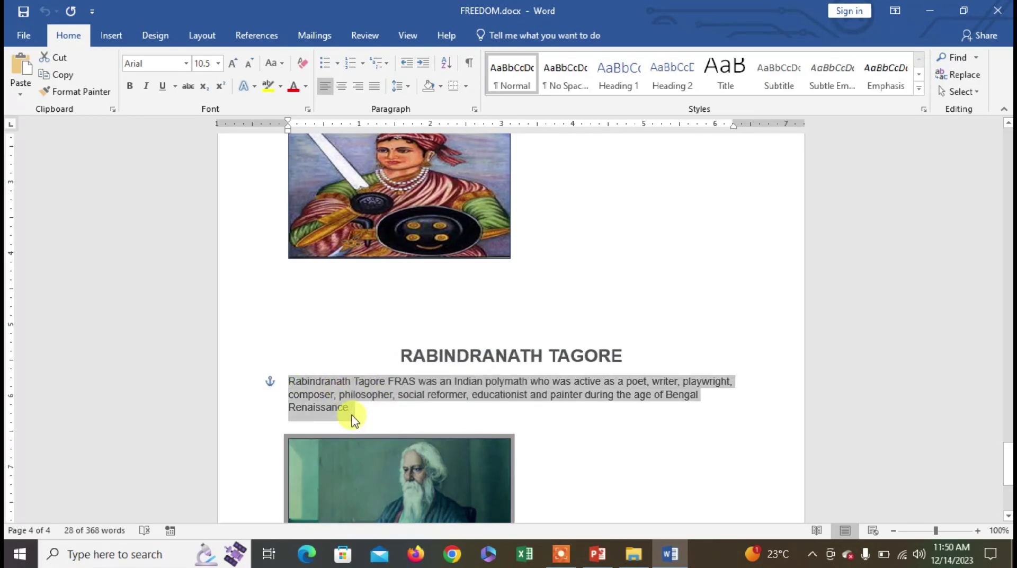
pyautogui.press('alt')
pyautogui.hotkey('alt', 'Tab')
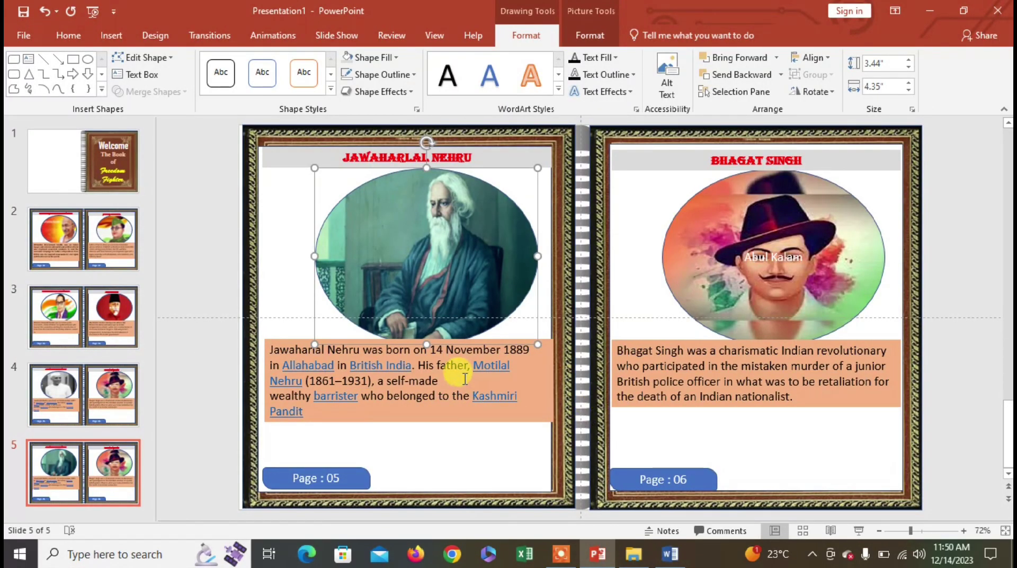
# - Paste over the Nehru description on slide 5, then undo the unwanted pasted picture
pyautogui.click(403, 374)
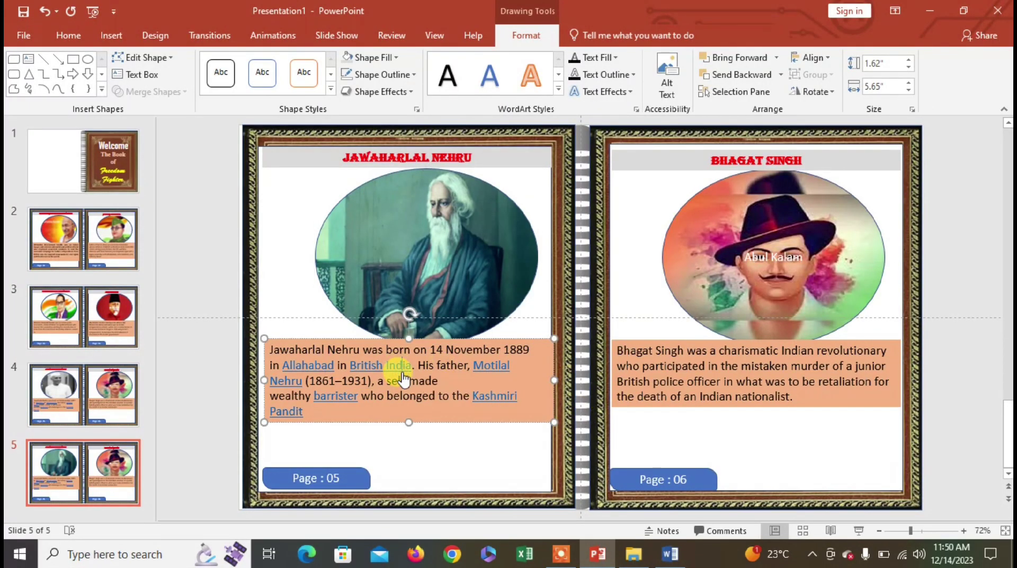
pyautogui.tripleClick(403, 371)
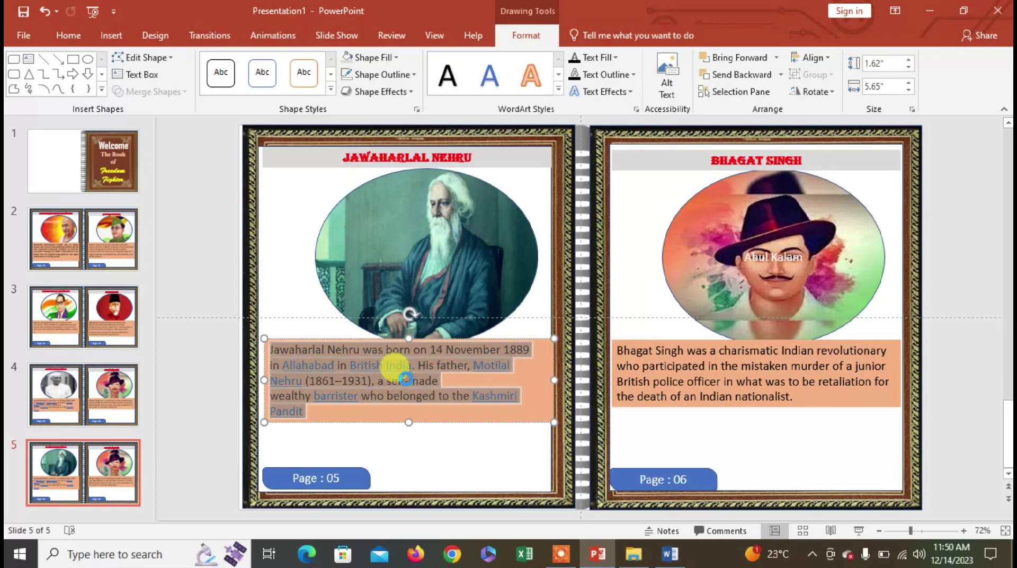
pyautogui.hotkey('ctrl', 'v')
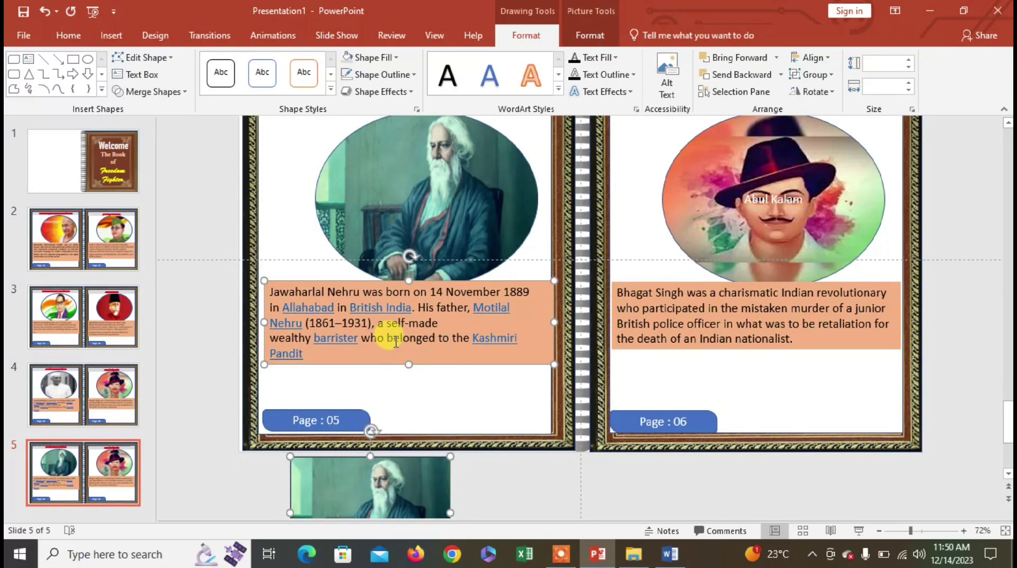
pyautogui.click(360, 313)
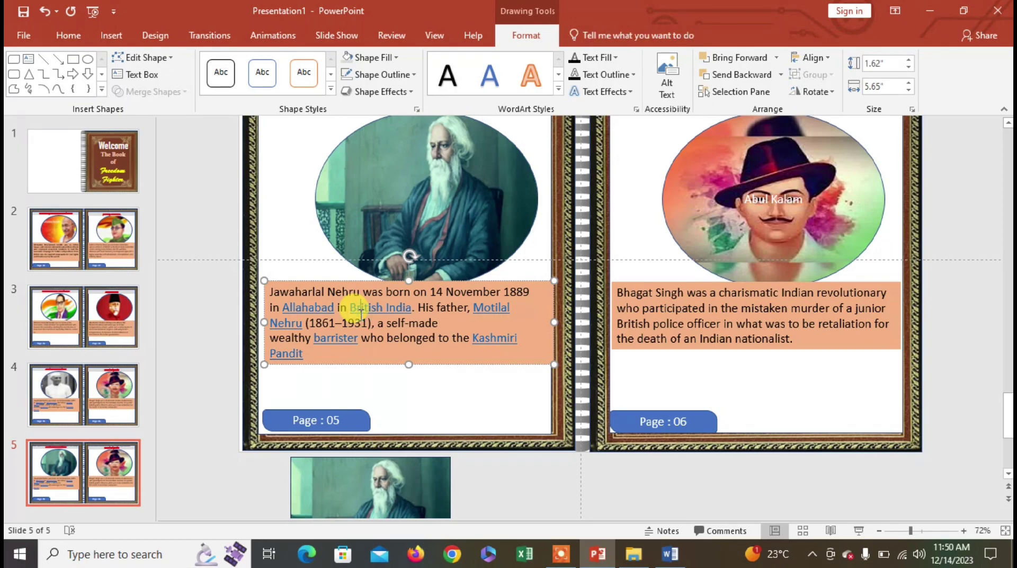
pyautogui.hotkey('ctrl', 'a')
pyautogui.moveTo(360, 320); pyautogui.dragTo(358, 314)
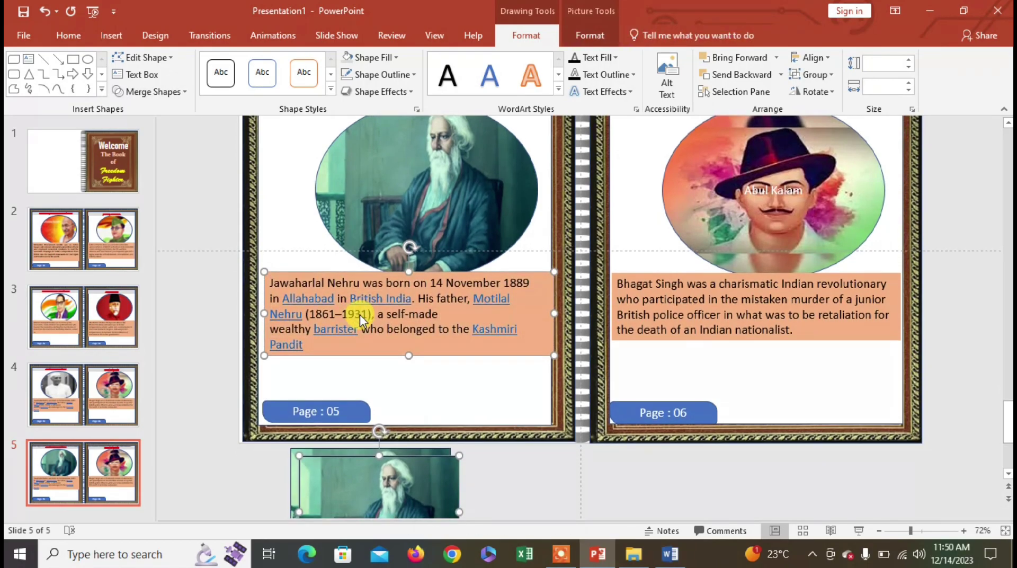
pyautogui.hotkey('ctrl', 'z')
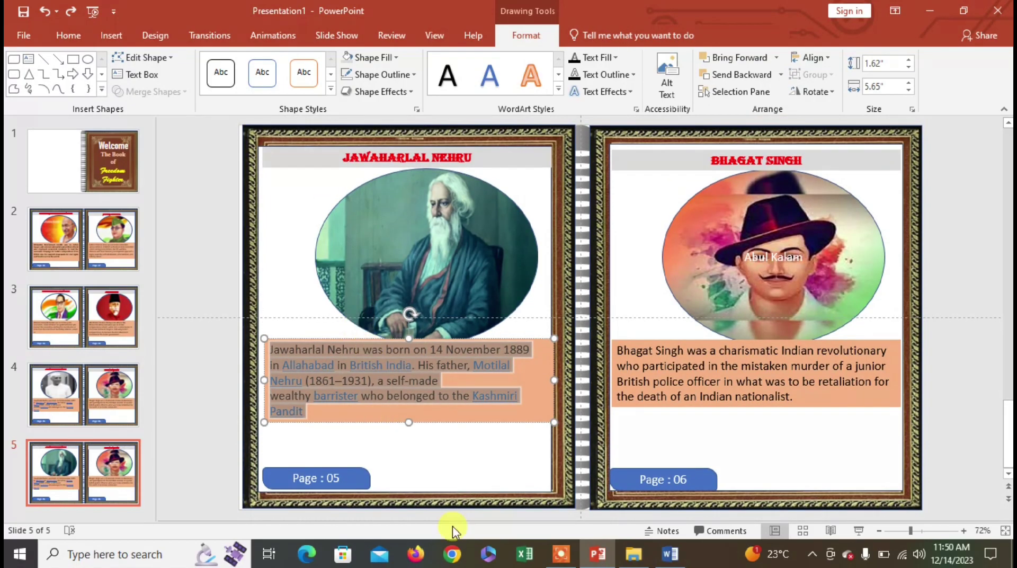
# - In Word, select just the Rabindranath Tagore paragraph text
pyautogui.click(669, 554)
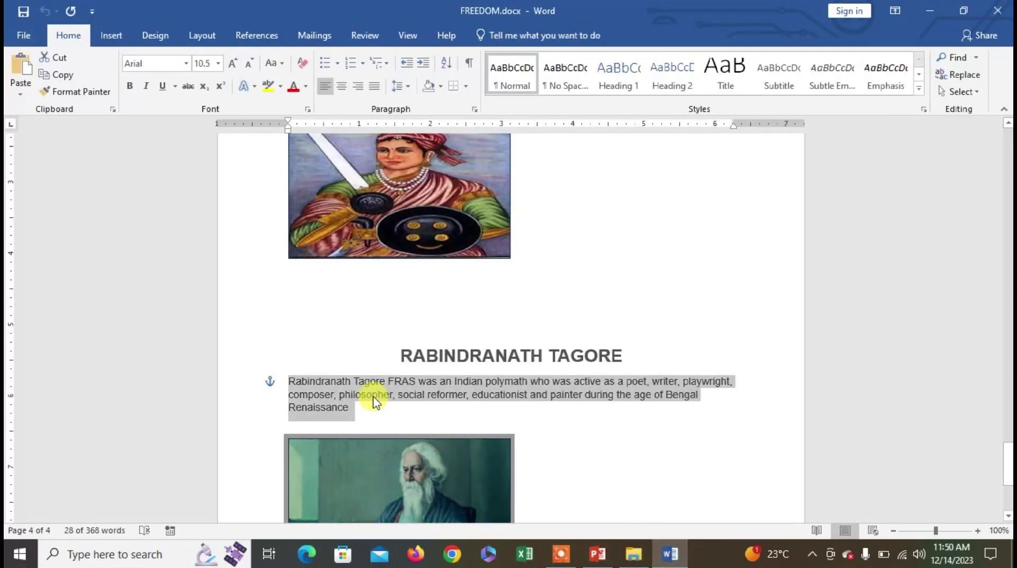
pyautogui.click(291, 381)
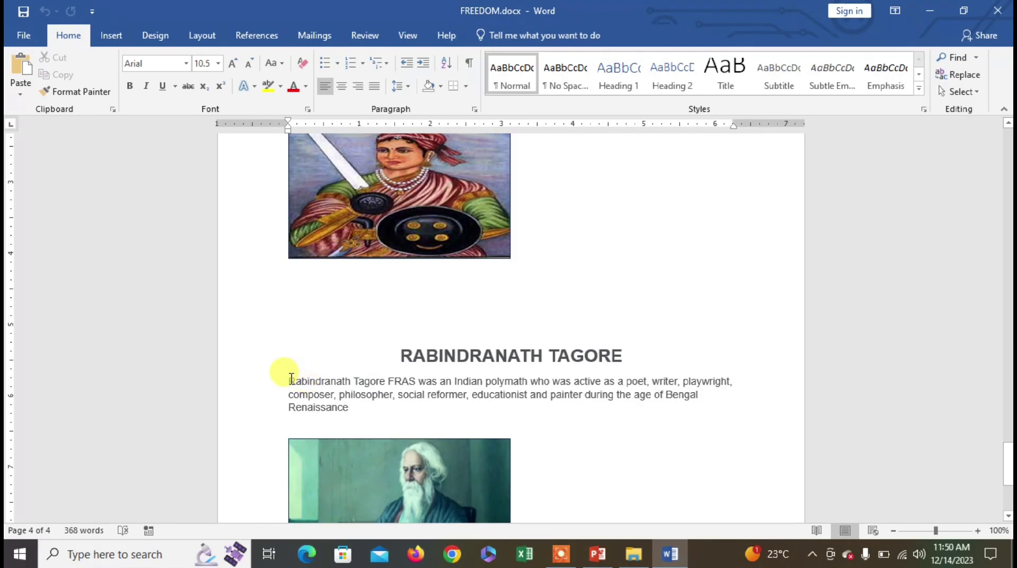
pyautogui.moveTo(298, 381); pyautogui.dragTo(349, 406)
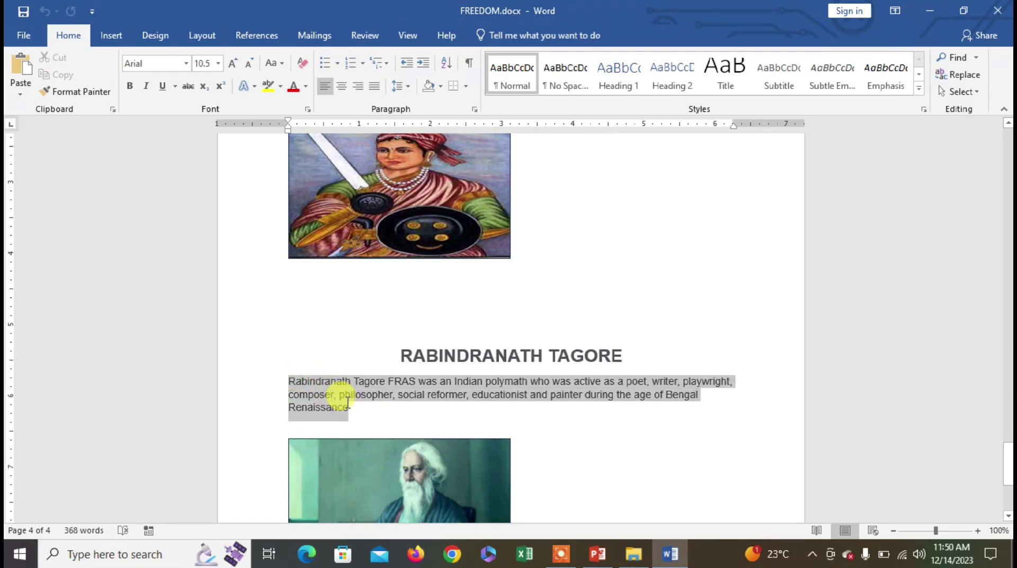
# - Paste the Tagore paragraph over the Nehru text and relabel the pages 07 and 08
pyautogui.hotkey('alt', 'Tab')
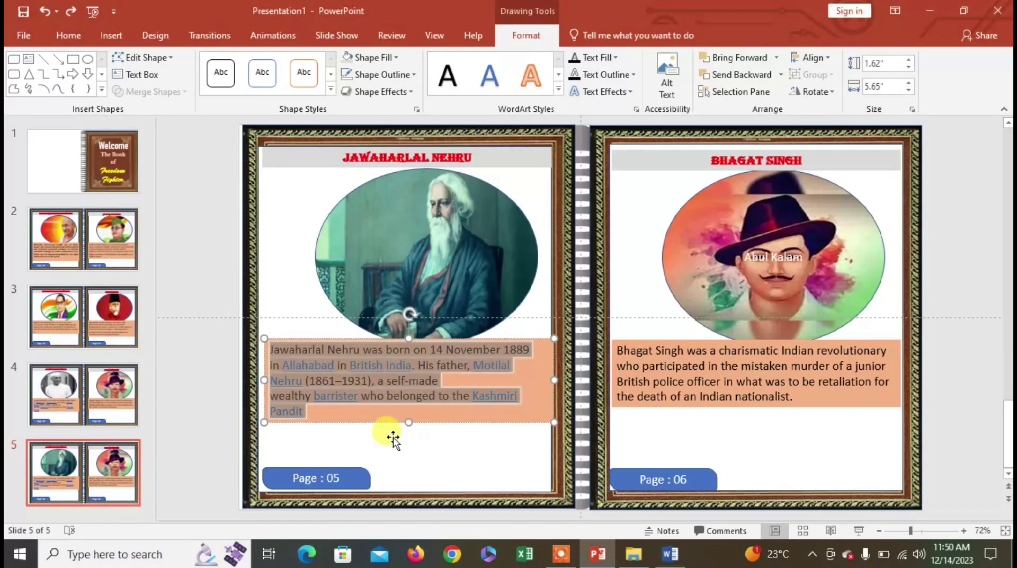
pyautogui.hotkey('ctrl', 'v')
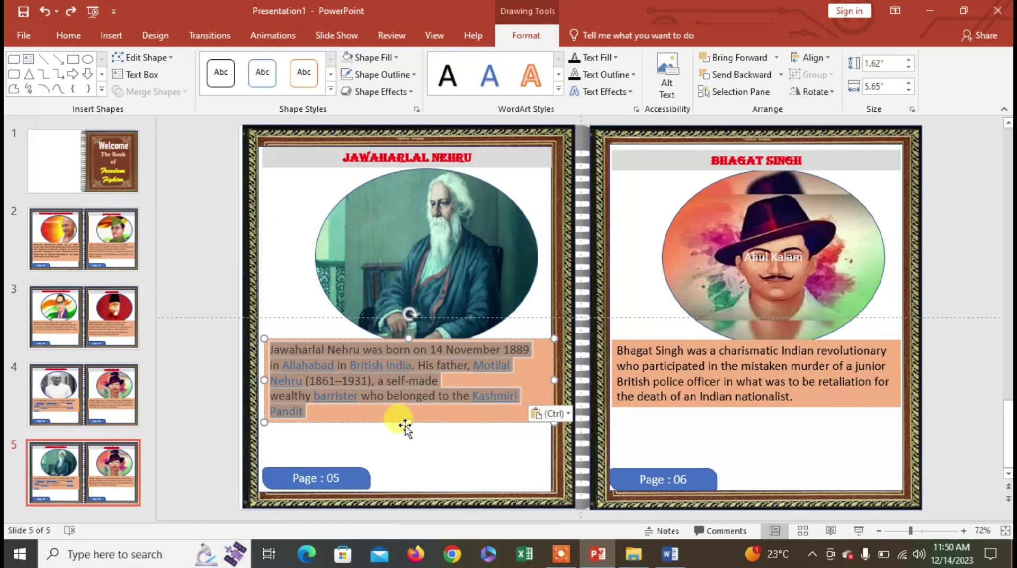
pyautogui.click(341, 487)
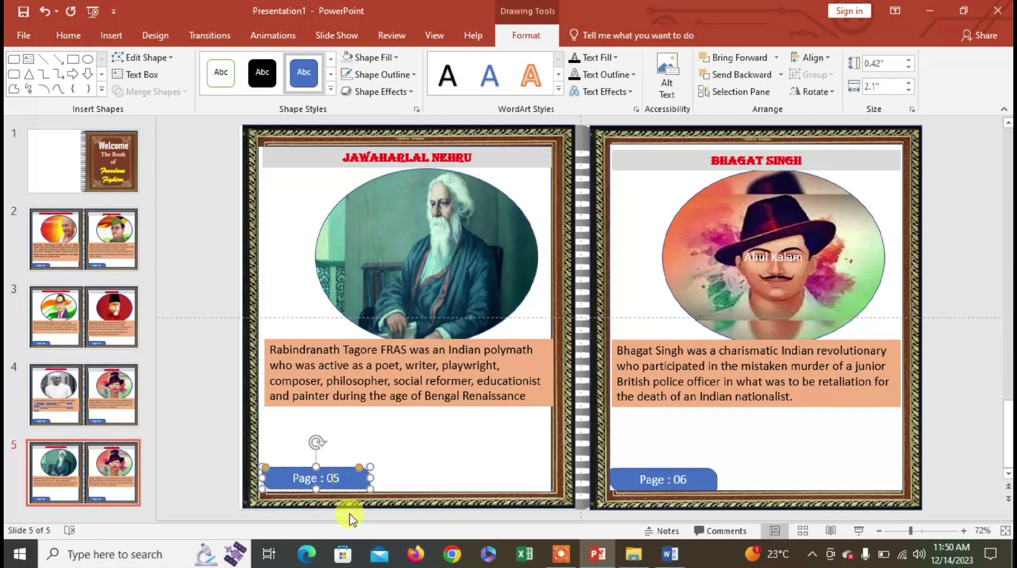
pyautogui.press('Delete')
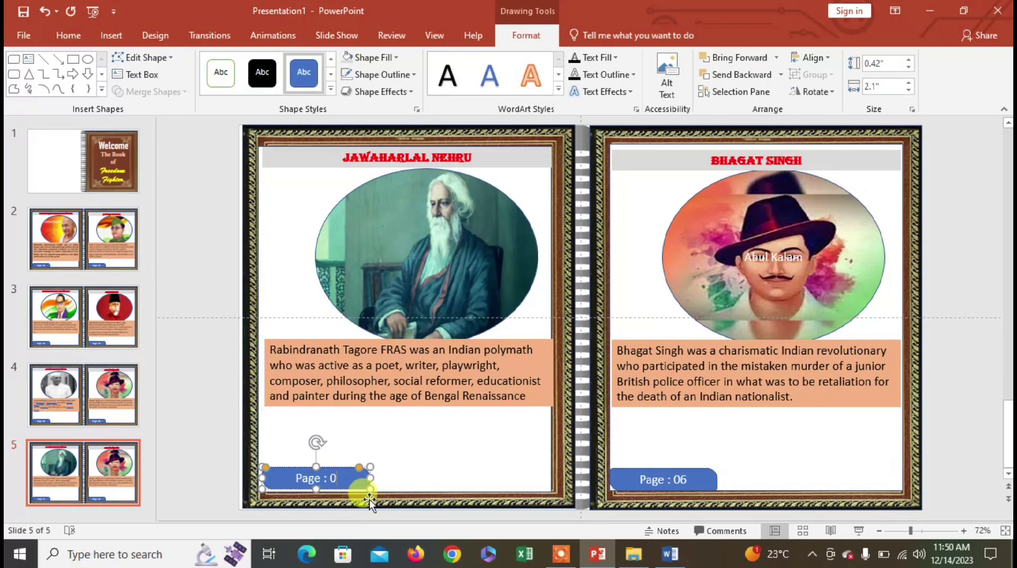
pyautogui.write('7')
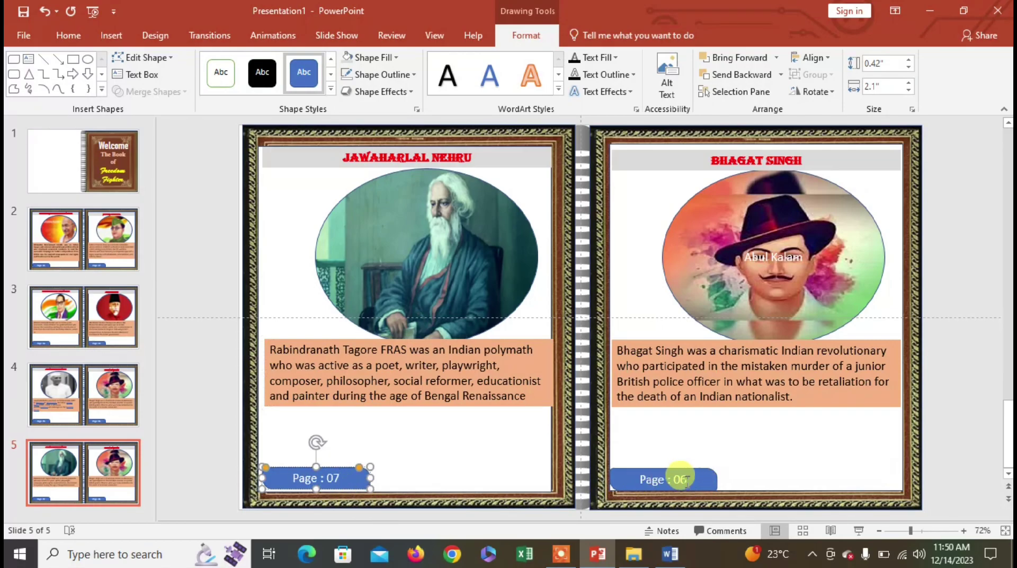
pyautogui.click(686, 480)
pyautogui.press('BackSpace')
pyautogui.write('8')
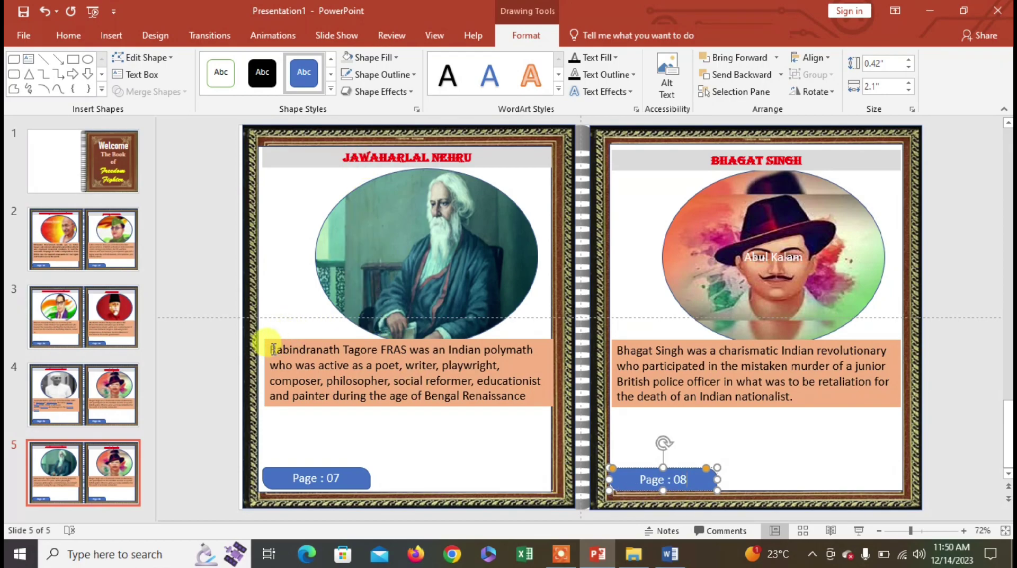
# - Replace the JAWAHARLAL NEHRU title with RABINDRANATH TAGORE
pyautogui.moveTo(272, 349); pyautogui.dragTo(367, 350)
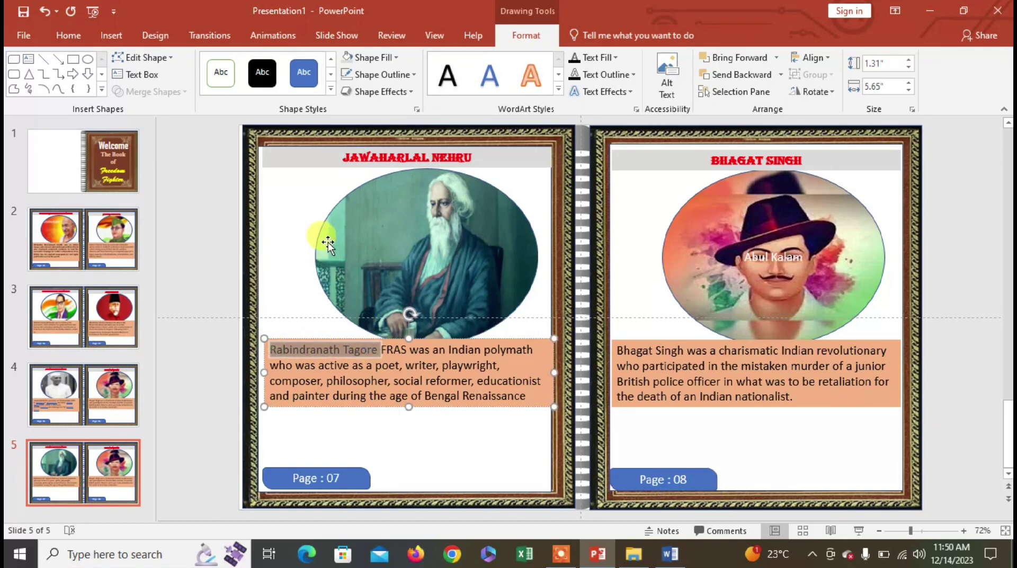
pyautogui.tripleClick(382, 157)
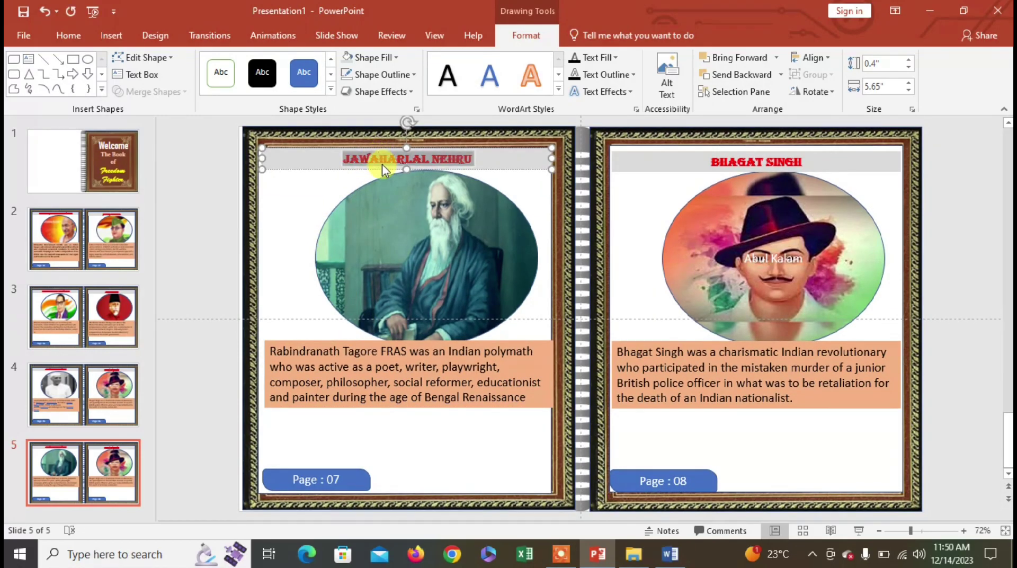
pyautogui.hotkey('ctrl', 'v')
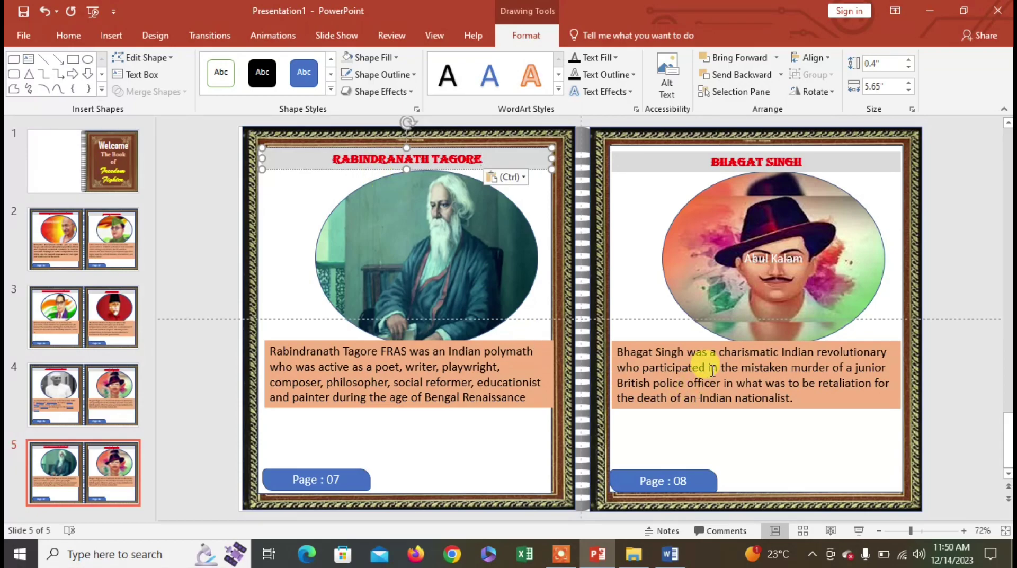
pyautogui.click(715, 318)
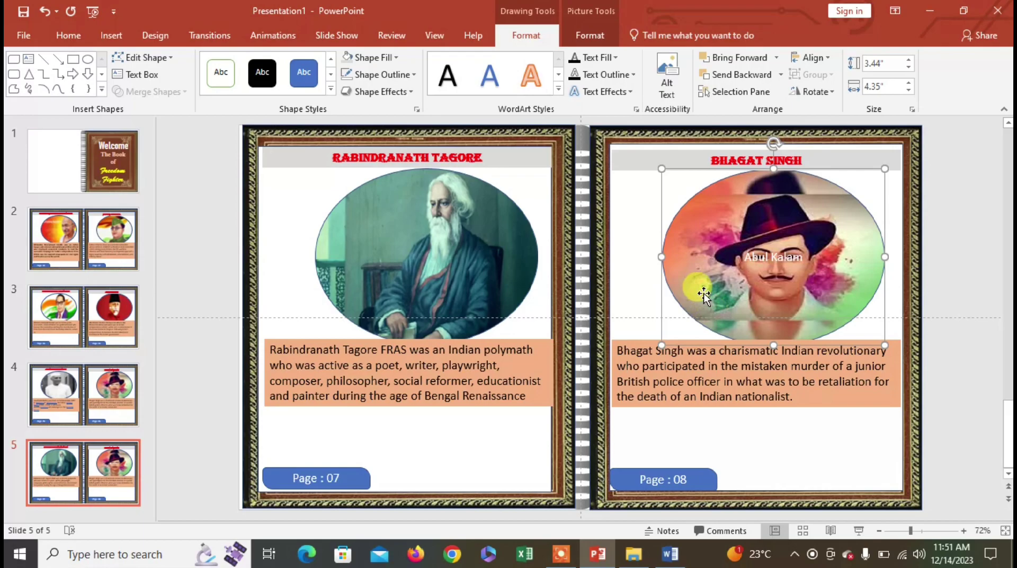
# - Fill the right-page oval with the RANI LAXMI BAI.jpg picture from file
pyautogui.click(394, 58)
pyautogui.click(372, 243)
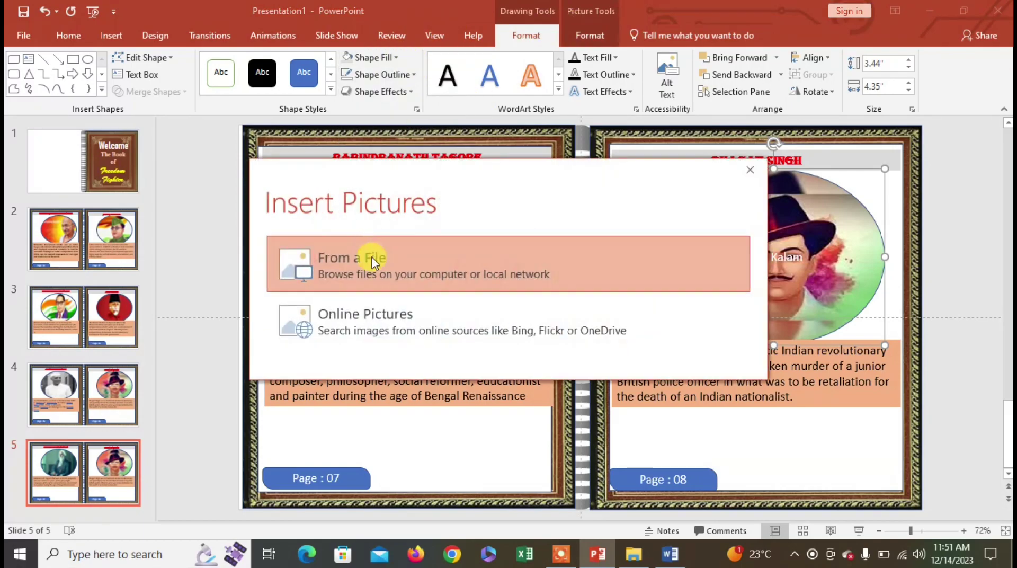
pyautogui.click(360, 280)
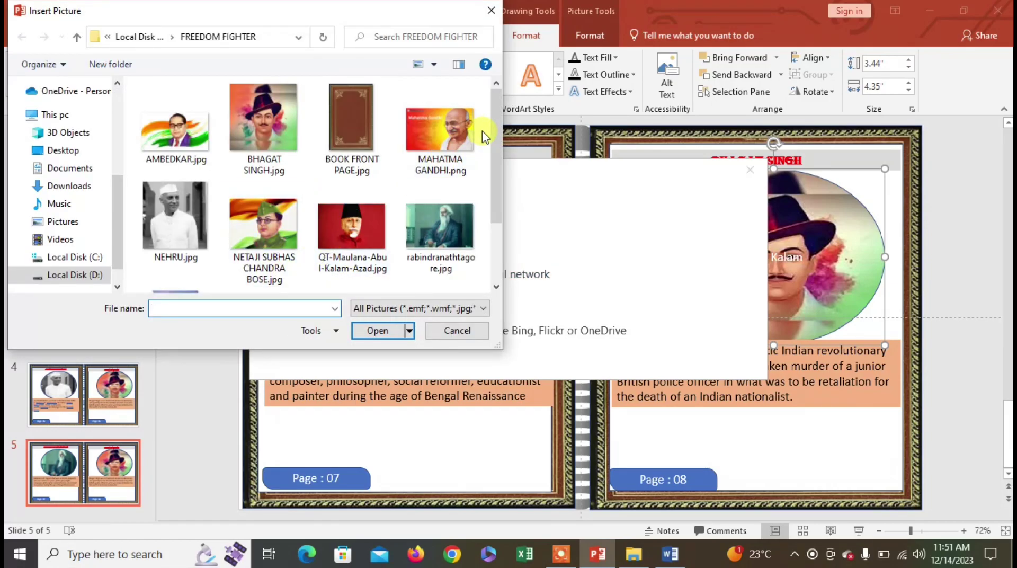
pyautogui.moveTo(496, 133); pyautogui.dragTo(495, 188)
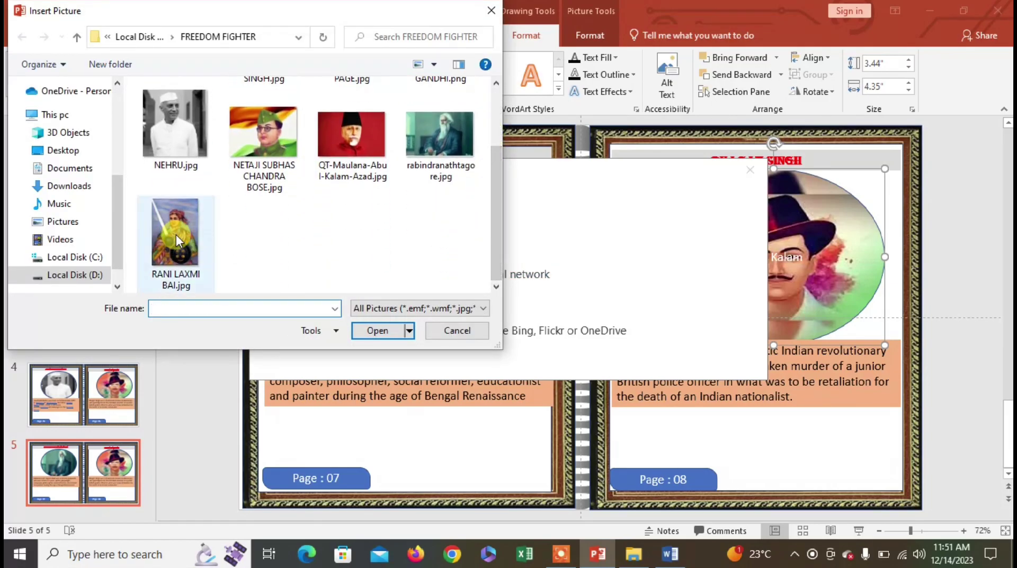
pyautogui.click(165, 238)
pyautogui.click(387, 332)
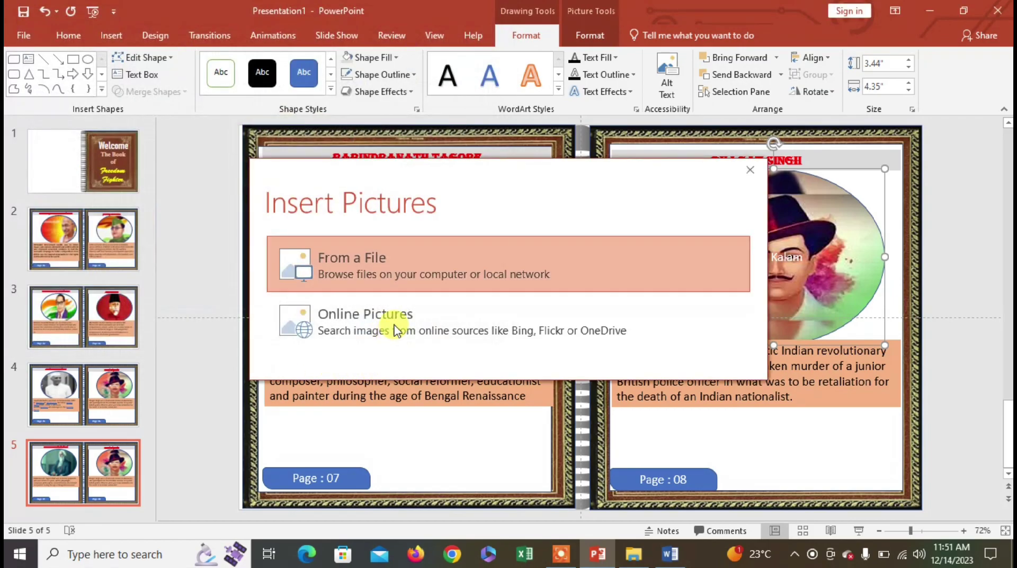
# - In Word, move to the LAKSHMIBAI section and select its paragraph
pyautogui.click(671, 553)
pyautogui.tripleClick(498, 393)
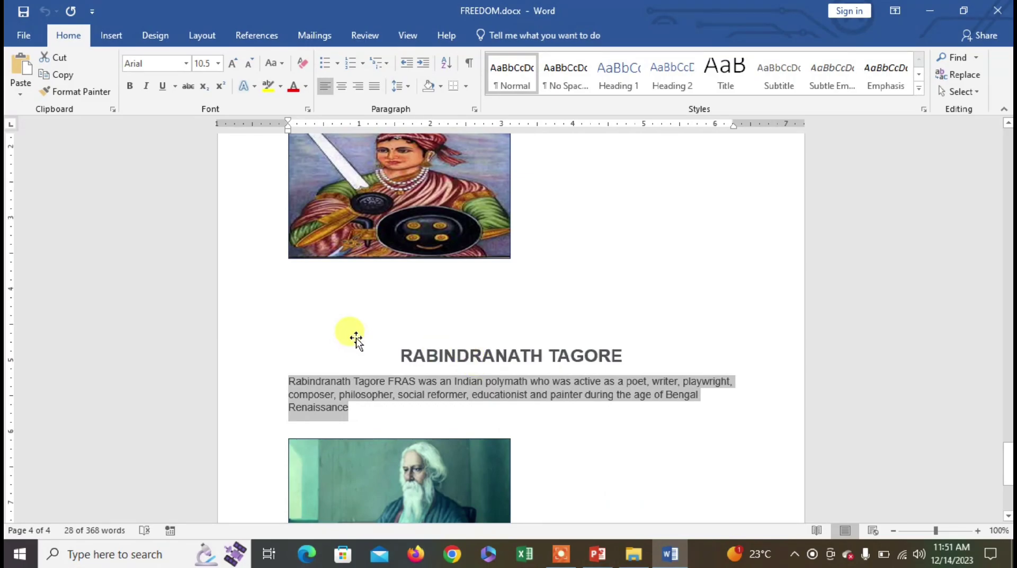
pyautogui.scroll(5, 356, 339)
pyautogui.moveTo(283, 232)
pyautogui.mouseDown()
pyautogui.moveTo(350, 251)
pyautogui.moveTo(334, 263)
pyautogui.mouseUp()
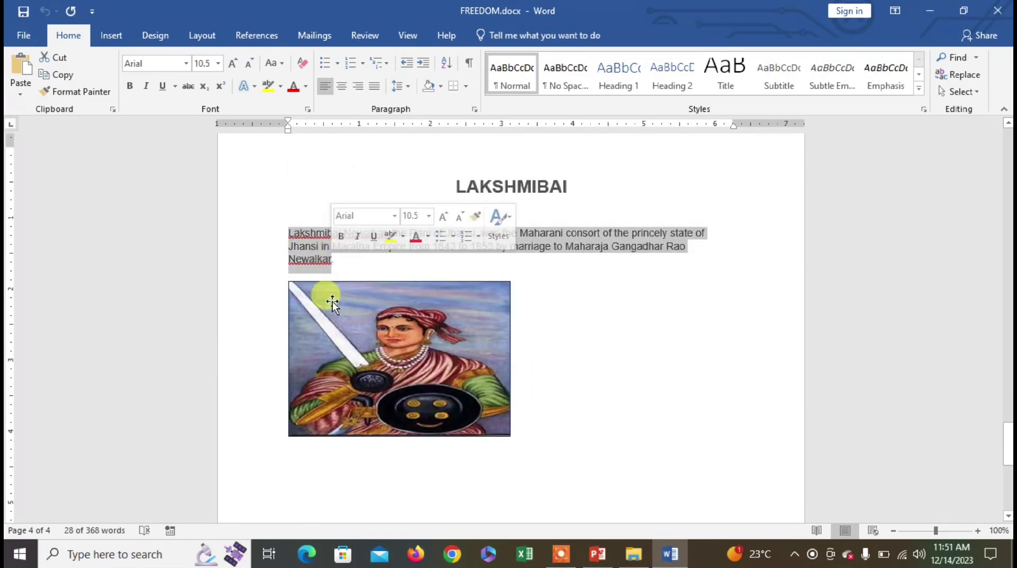
# - Replace the Bhagat Singh description on the right page with the copied Lakshmibai paragraph
pyautogui.hotkey('alt', 'Tab')
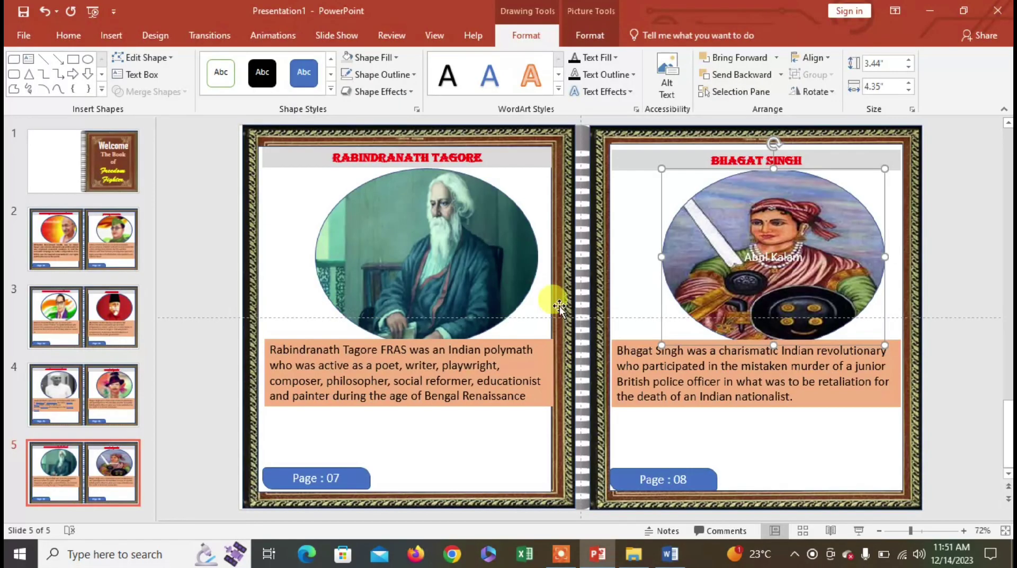
pyautogui.click(658, 369)
pyautogui.hotkey('ctrl', 'a')
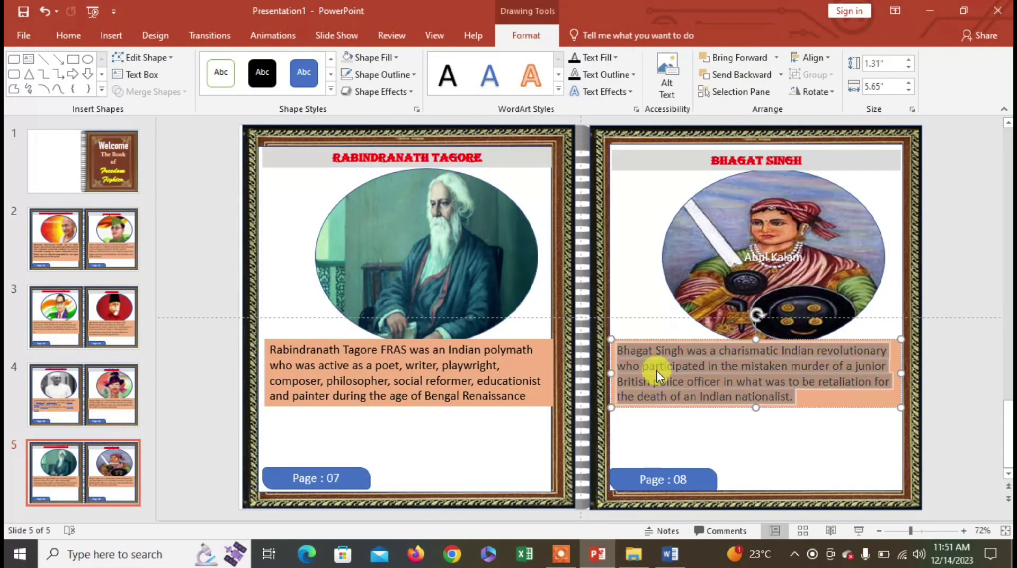
pyautogui.write('Lakshmibai Newalkar, the Rani of Jhansi, was the Maharani consort of the princely state of Jhansi in Maratha Empire from 1843 to 1853 by marriage to Maharaja Gangadhar Rao Newalkar')
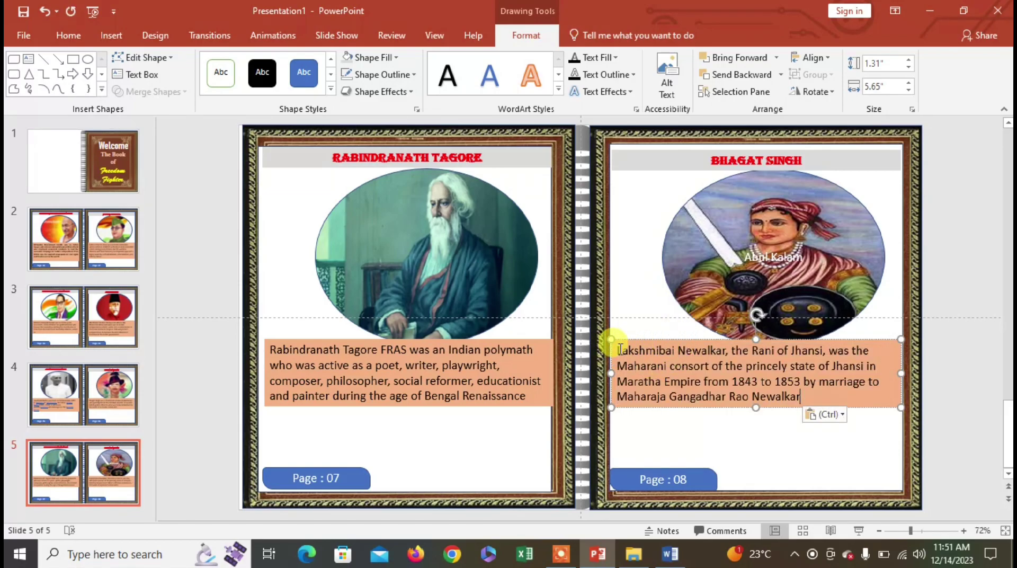
# - Change the BHAGAT SINGH title to LAKSHMIBAI NEWALKAR, then show the Welcome cover slide
pyautogui.moveTo(617, 351); pyautogui.dragTo(725, 352)
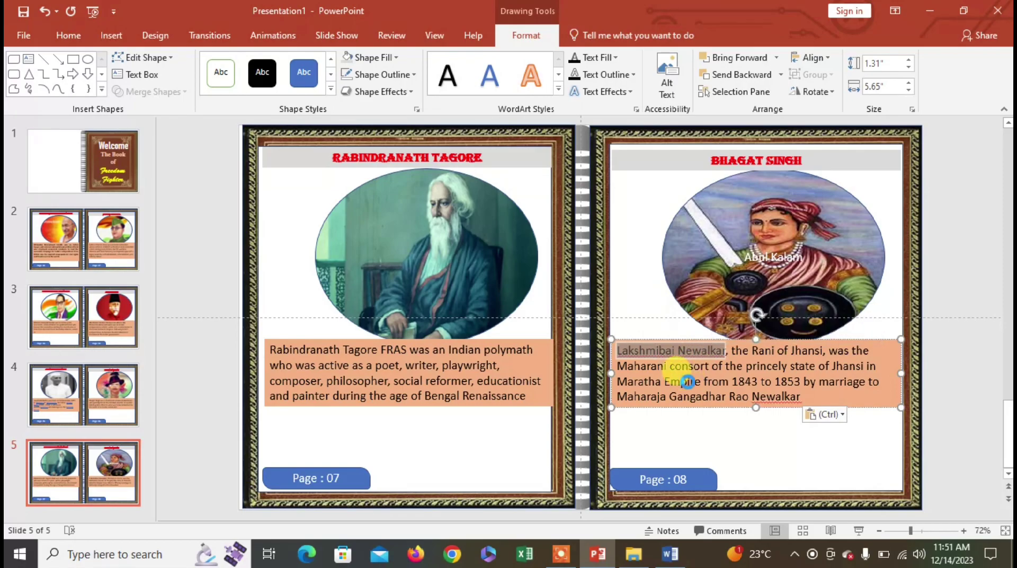
pyautogui.click(745, 161)
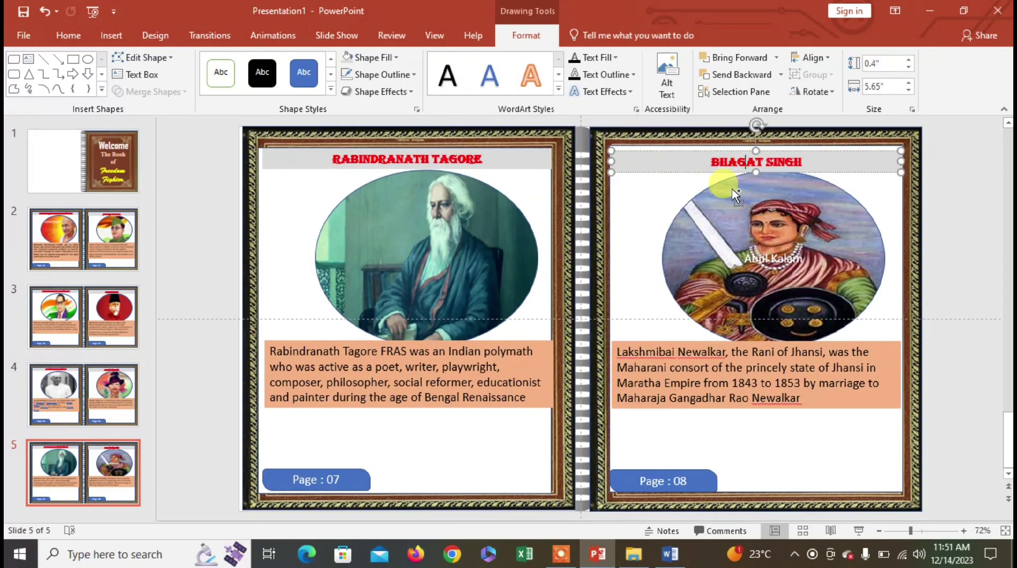
pyautogui.hotkey('ctrl', 'a')
pyautogui.write('LAKSHMIBAI NEWALKAR')
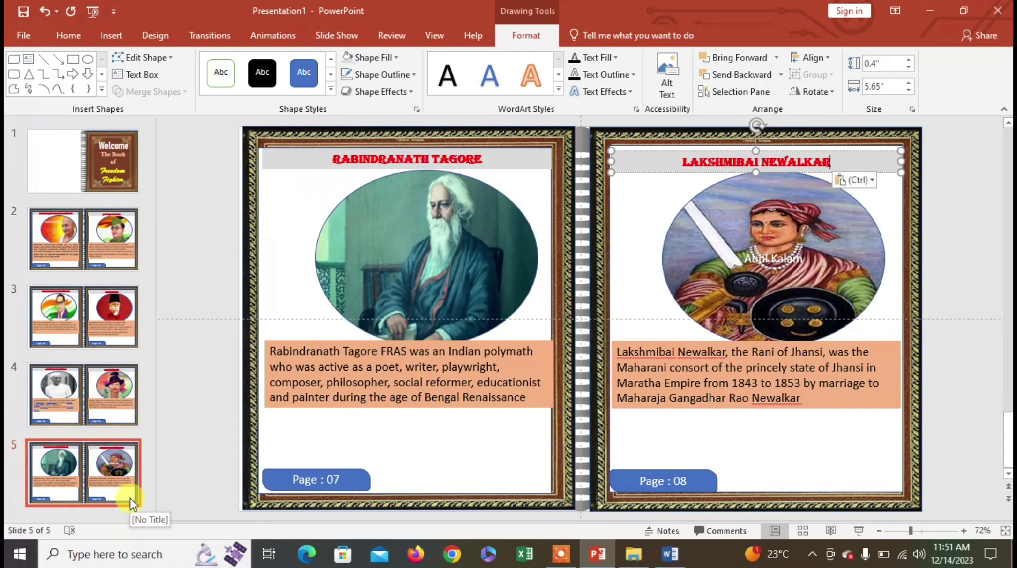
pyautogui.click(49, 163)
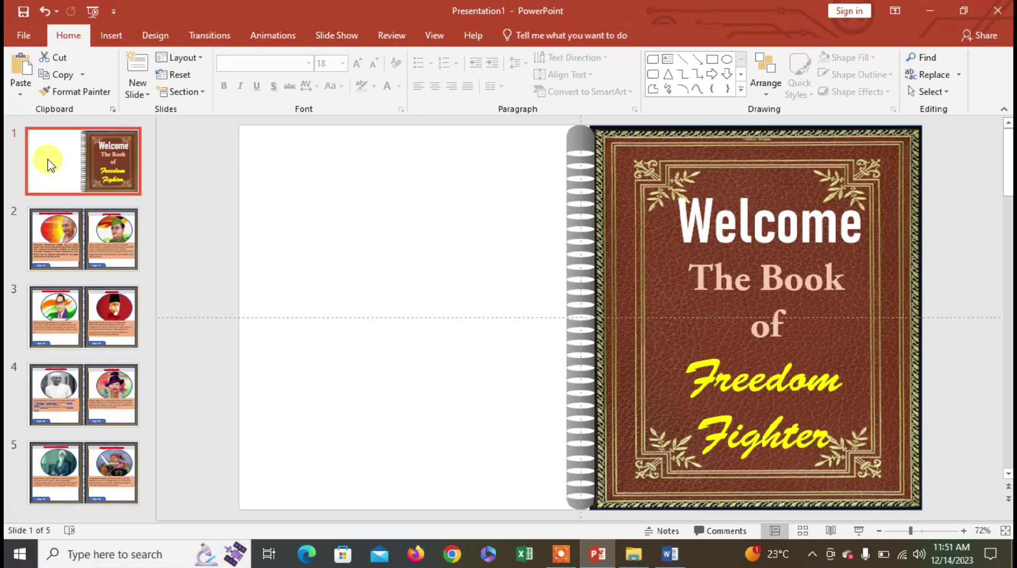
# - Paste the copied cover after slide 5 and retitle Welcome as 'That's All'
pyautogui.click(147, 506)
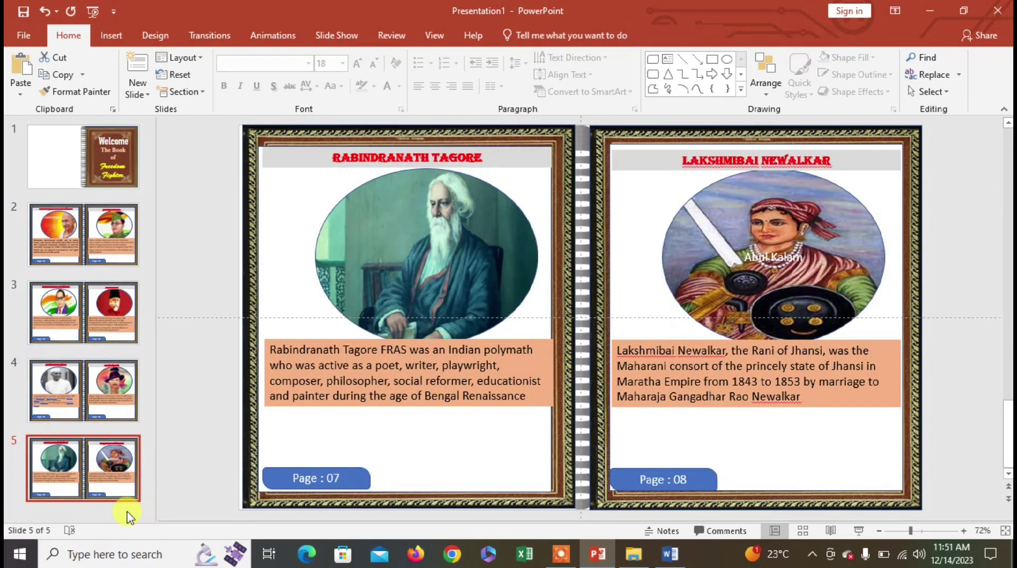
pyautogui.click(128, 517)
pyautogui.hotkey('ctrl', 'v')
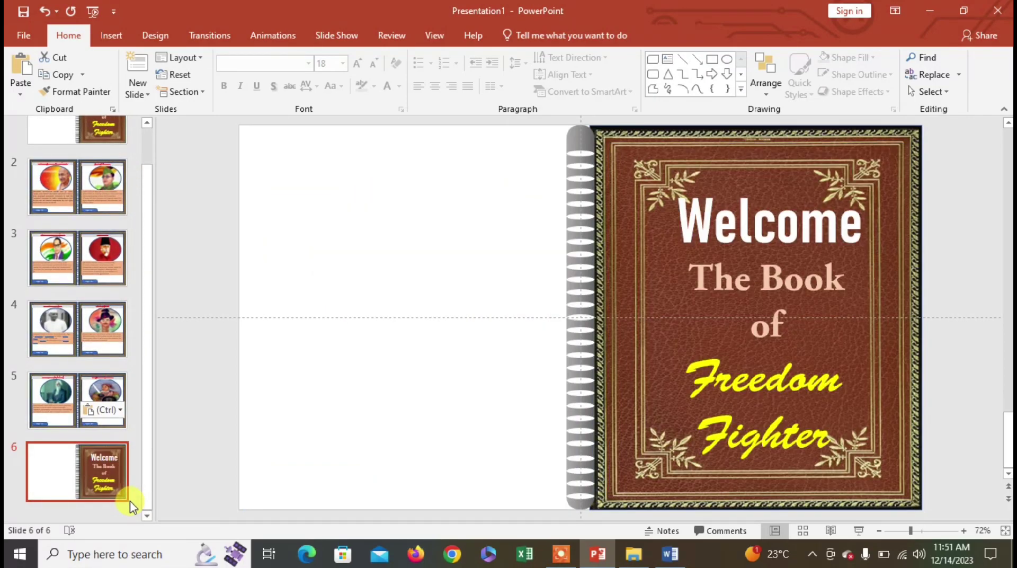
pyautogui.click(743, 233)
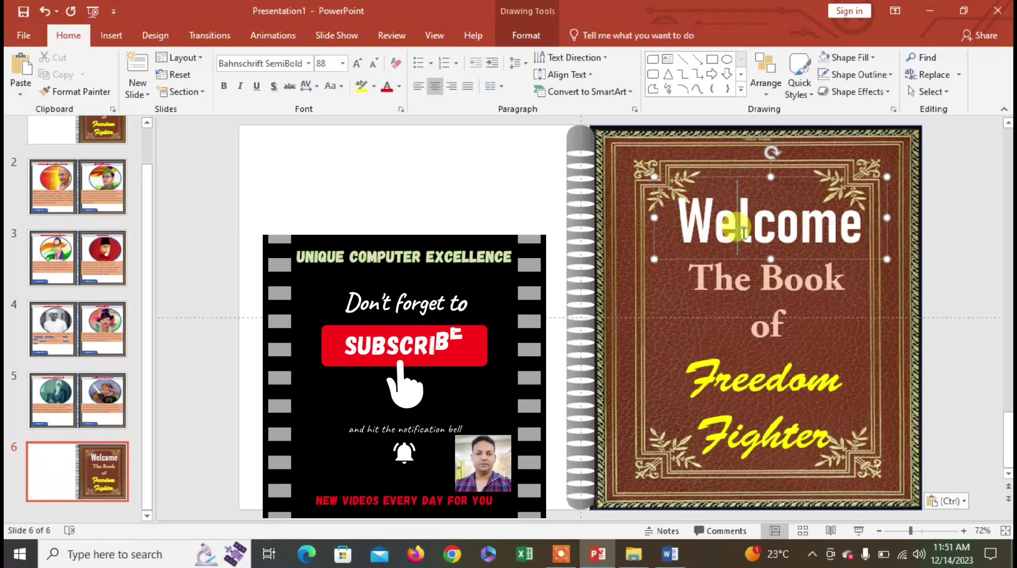
pyautogui.doubleClick(739, 227)
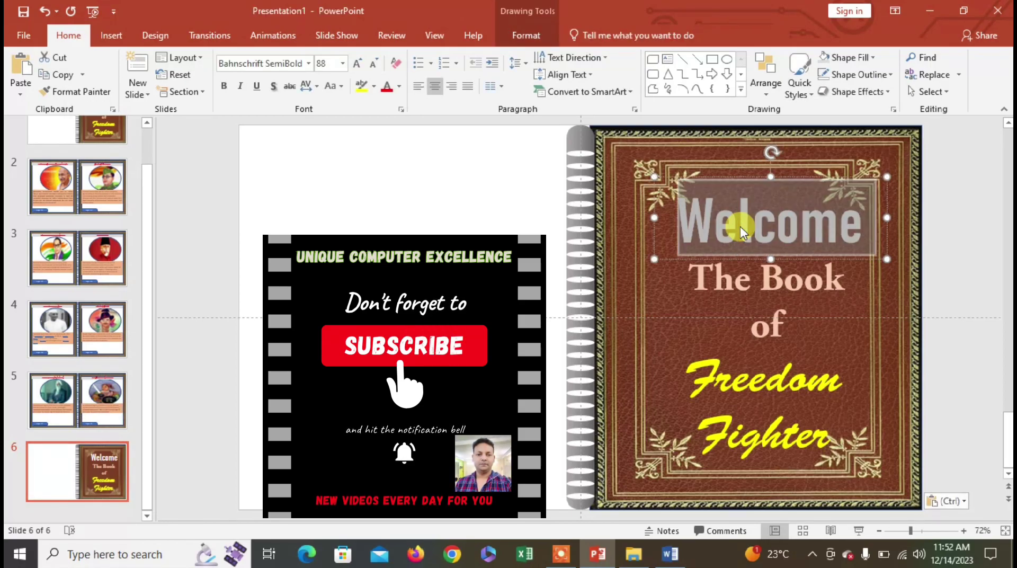
pyautogui.write('tha')
pyautogui.press('BackSpace')
pyautogui.press('BackSpace')
pyautogui.press('BackSpace')
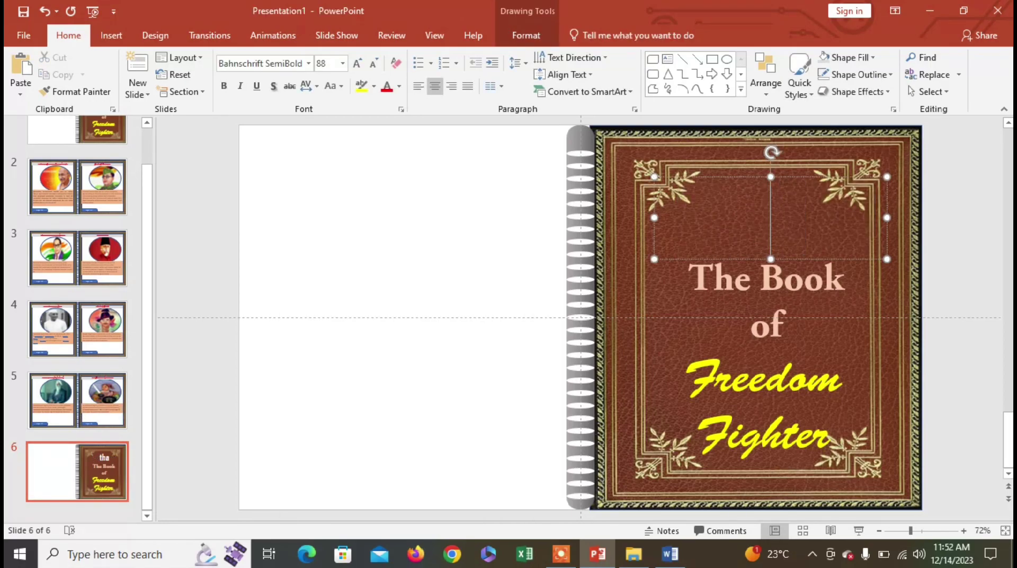
pyautogui.write('Tha')
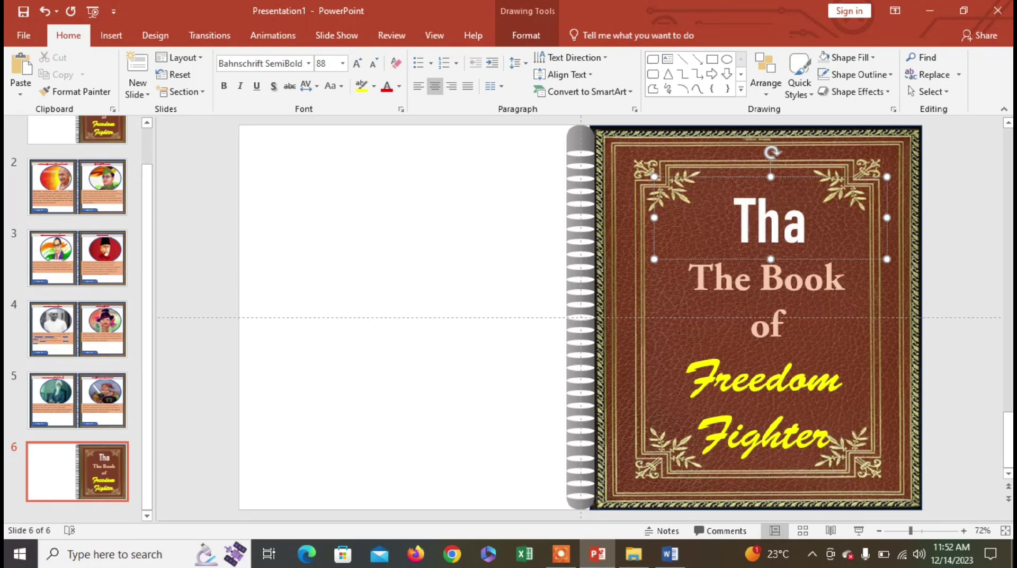
pyautogui.write('t')
pyautogui.write("'s")
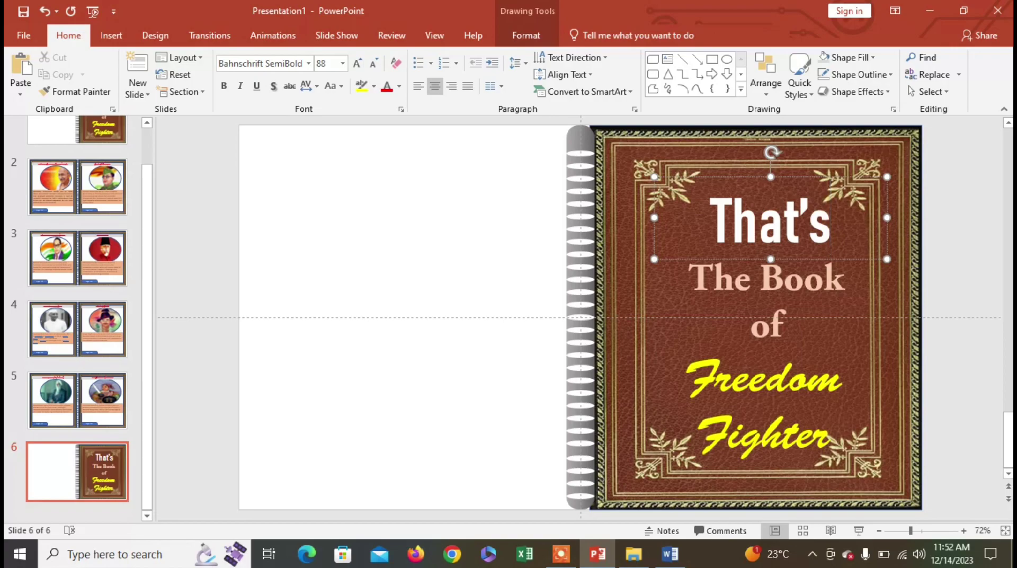
pyautogui.write(' A')
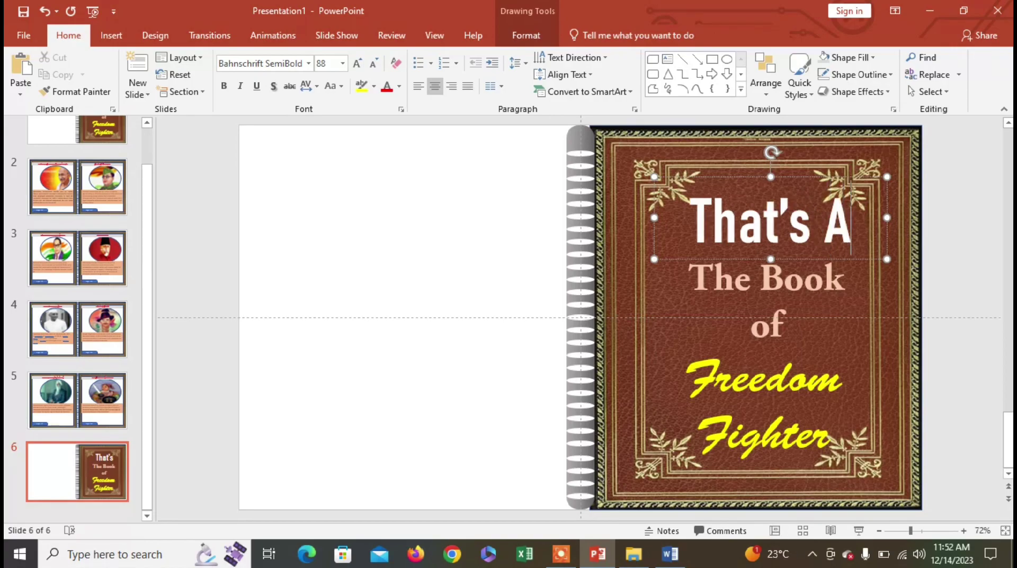
pyautogui.write('ll')
# - Set the That's All title in Brush Script Std and move it slightly lower
pyautogui.click(741, 225)
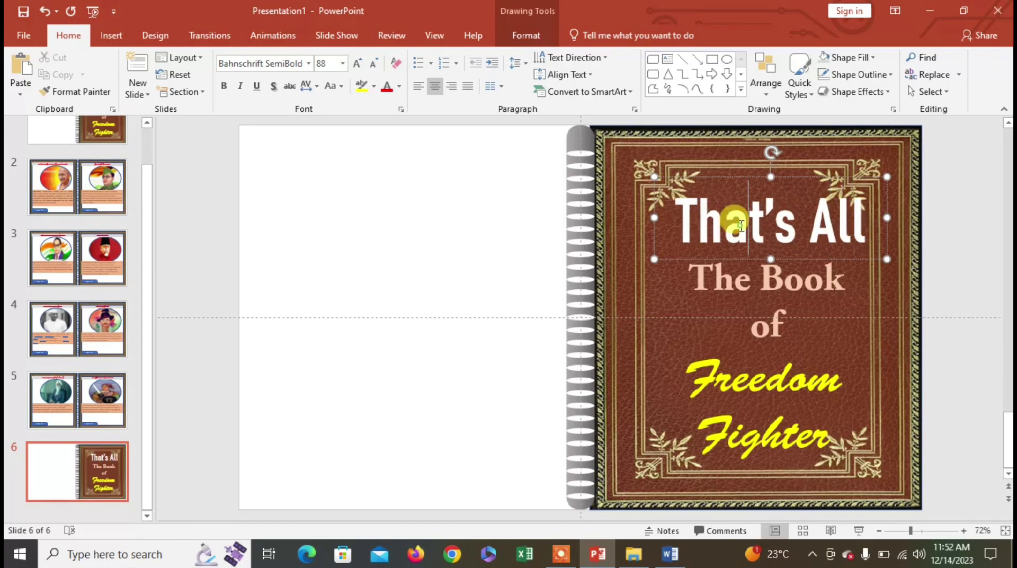
pyautogui.tripleClick(742, 225)
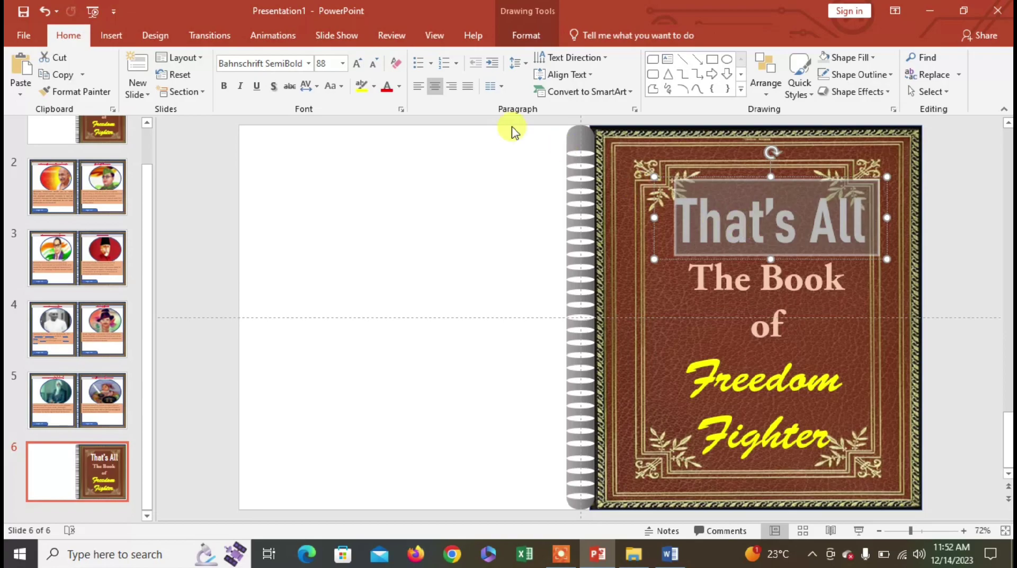
pyautogui.click(309, 63)
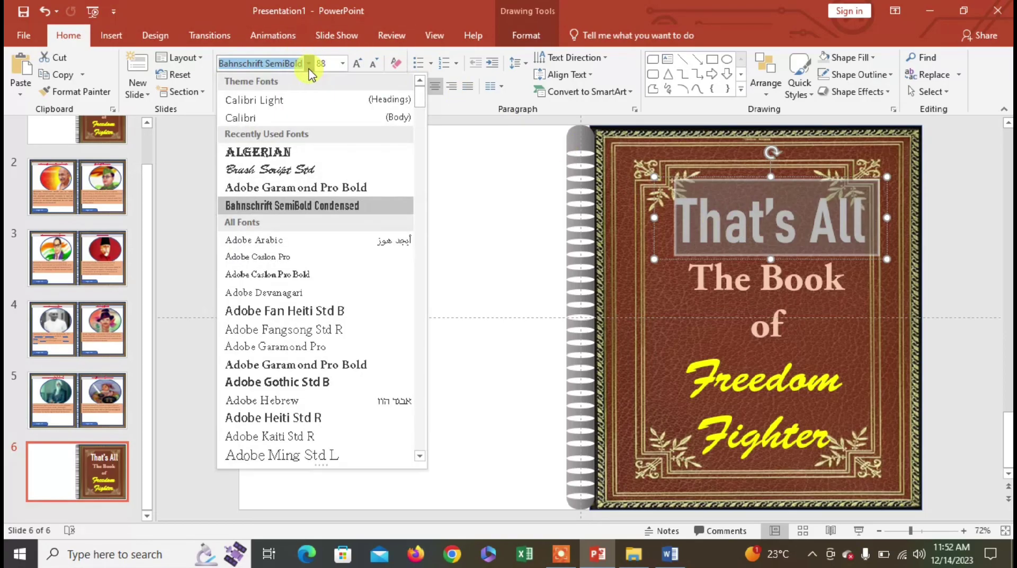
pyautogui.click(318, 173)
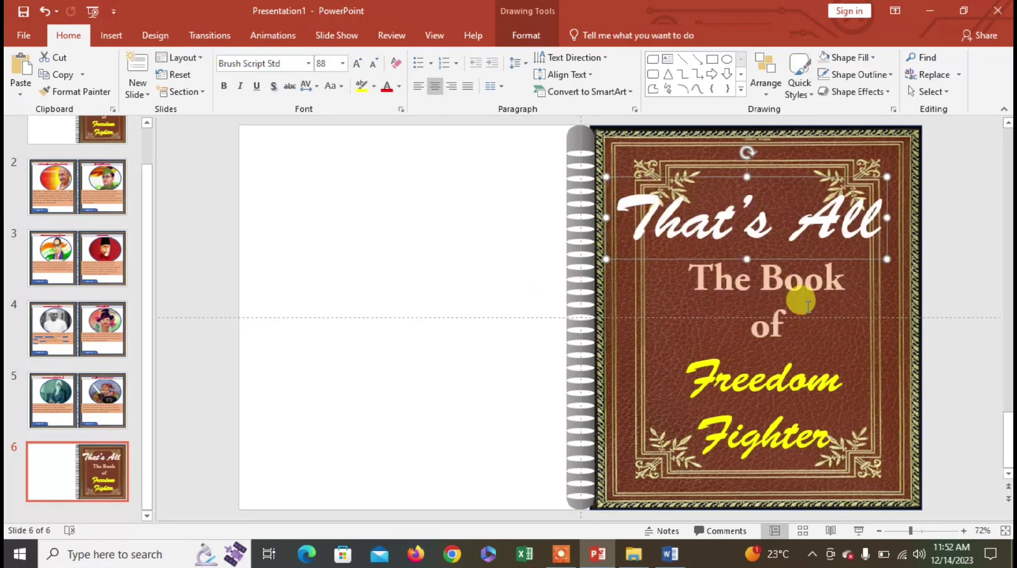
pyautogui.moveTo(805, 257); pyautogui.dragTo(809, 280)
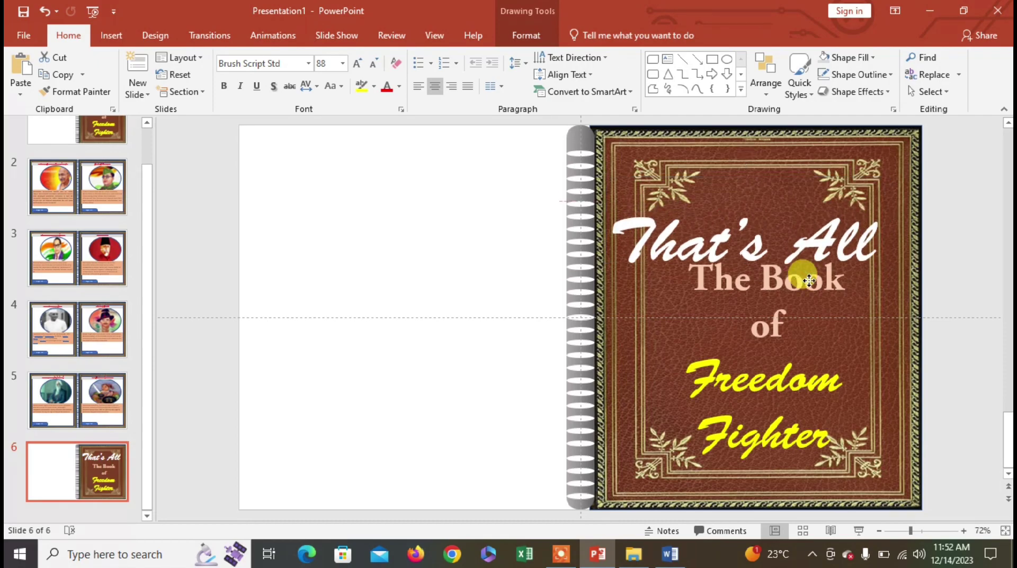
# - Delete the 'The Book of' text box from the new cover slide
pyautogui.click(762, 279)
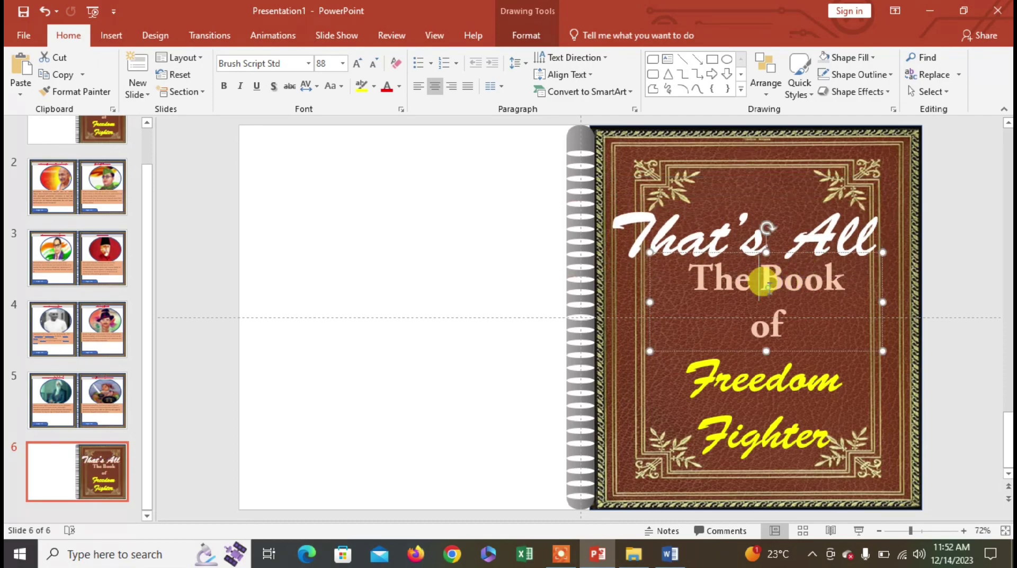
pyautogui.click(731, 350)
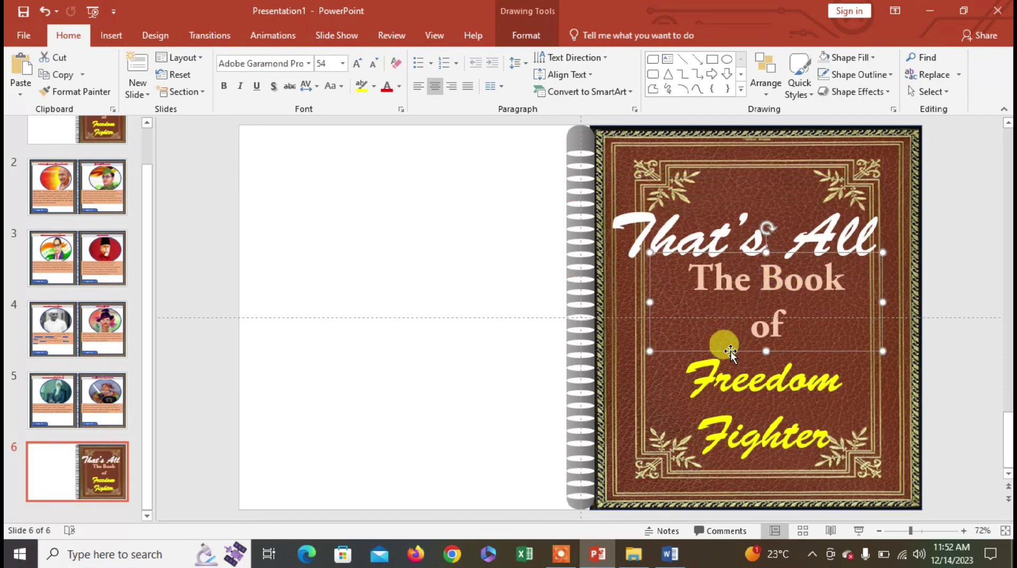
pyautogui.press('Delete')
pyautogui.click(753, 383)
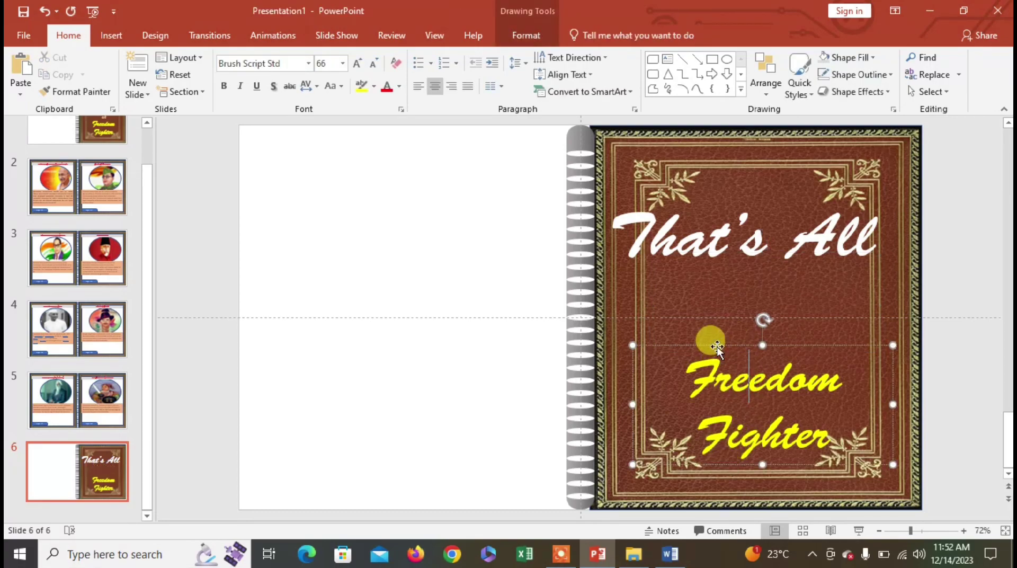
# - Move Freedom Fighter under That's All and retype it as Thank / for / Watching on three lines
pyautogui.moveTo(718, 347); pyautogui.dragTo(715, 278)
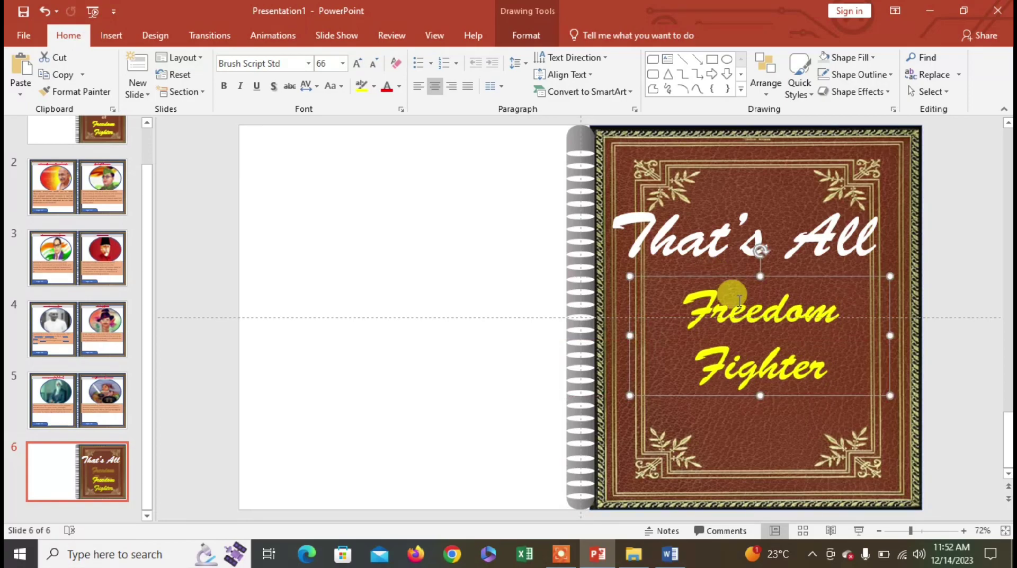
pyautogui.click(740, 300)
pyautogui.tripleClick(739, 300)
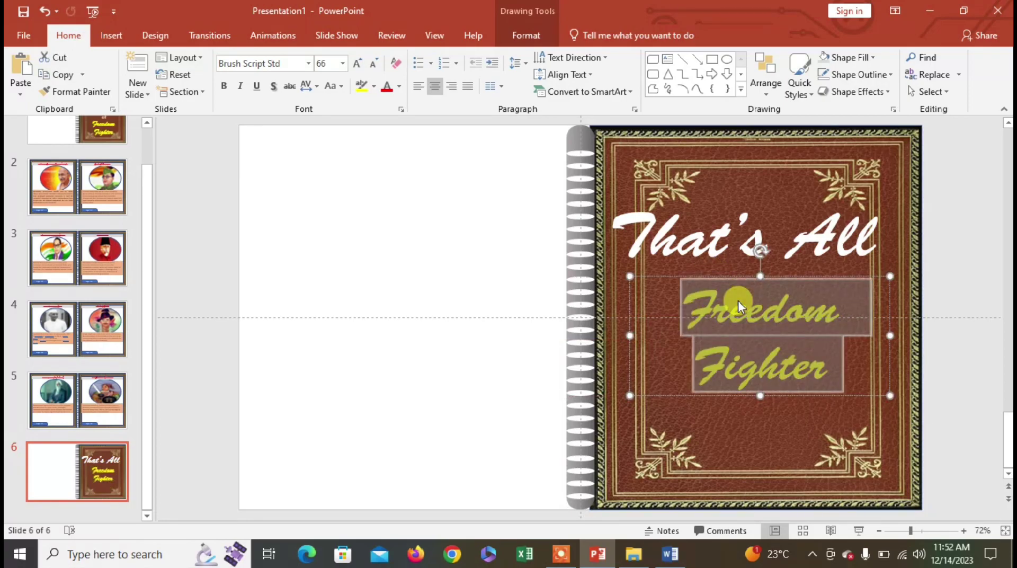
pyautogui.write('Tha')
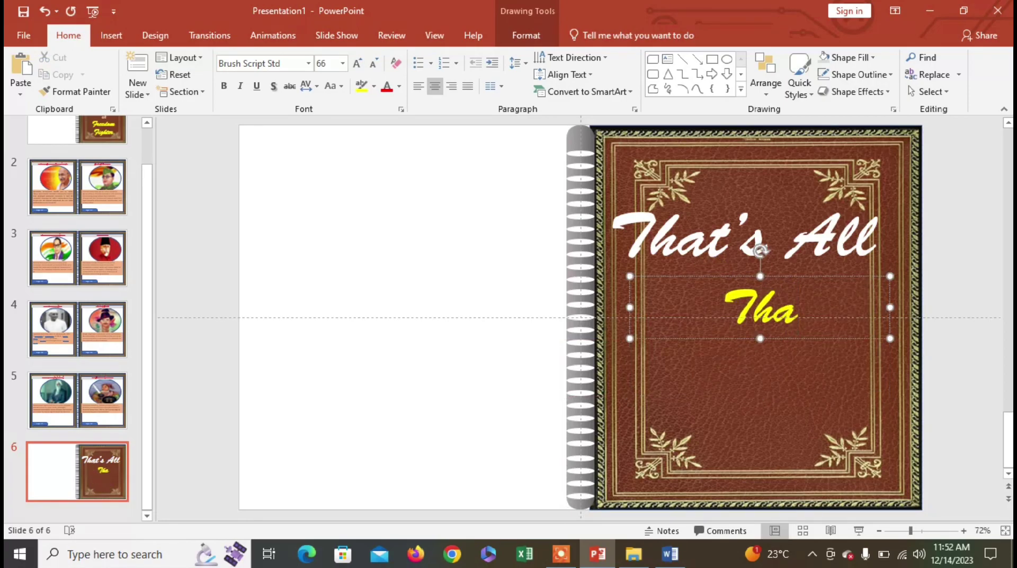
pyautogui.write('nk')
pyautogui.press('Return')
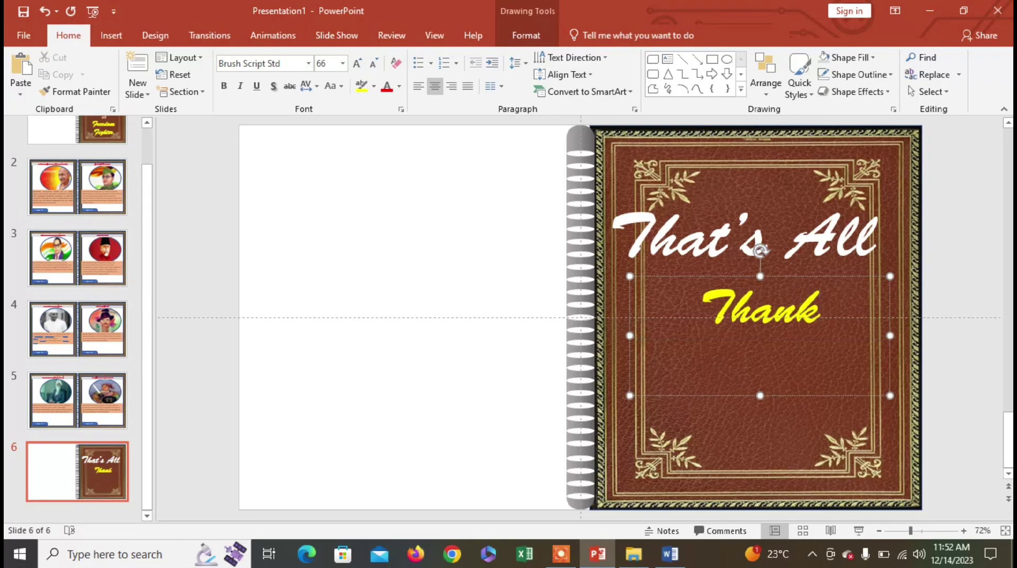
pyautogui.write('fo')
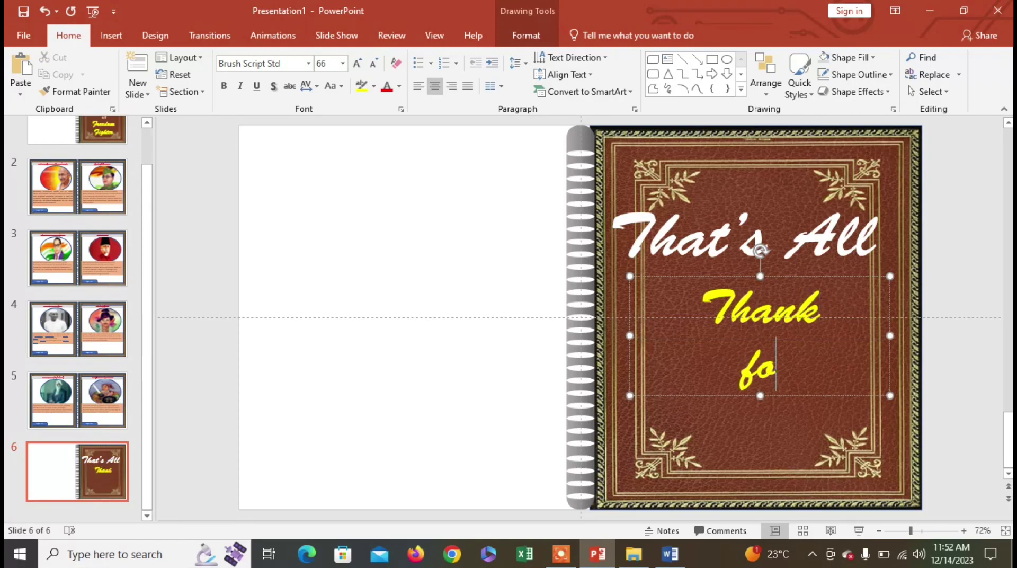
pyautogui.write('r')
pyautogui.press('Return')
pyautogui.write('Wa')
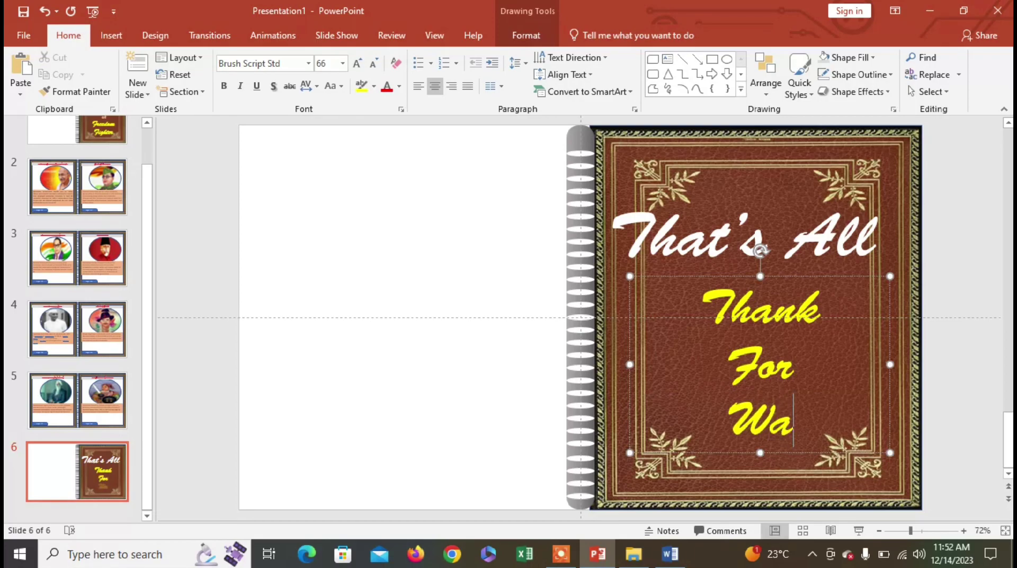
pyautogui.write('tch')
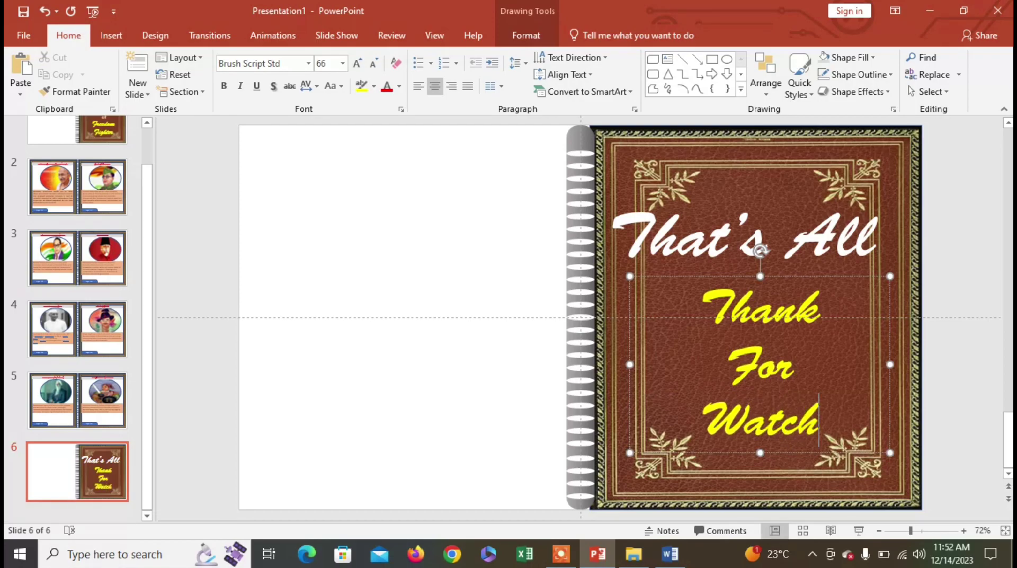
pyautogui.write('ing')
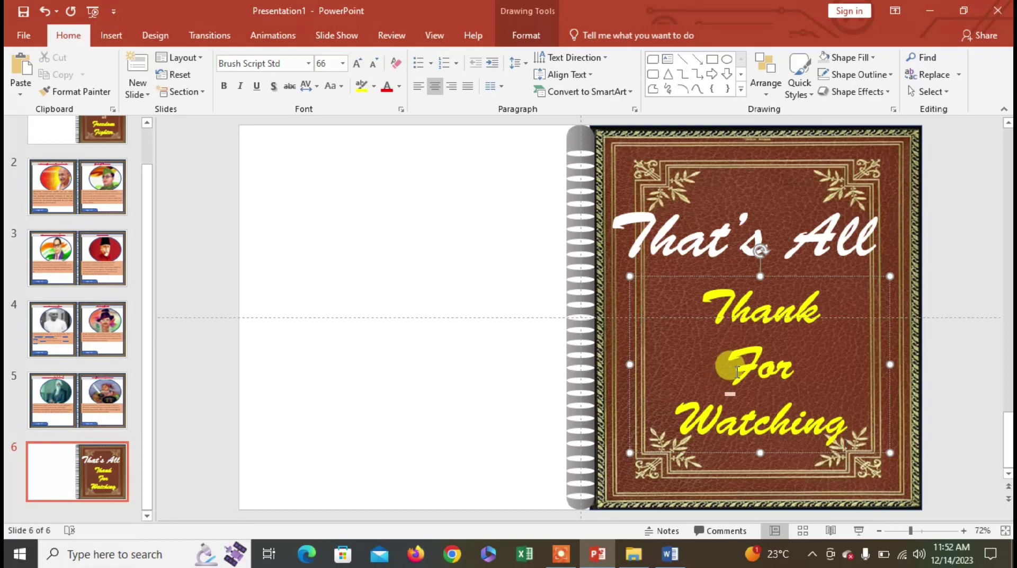
# - Bring the brown cover picture one layer forward with Bring Forward, over the binding edge
pyautogui.click(634, 142)
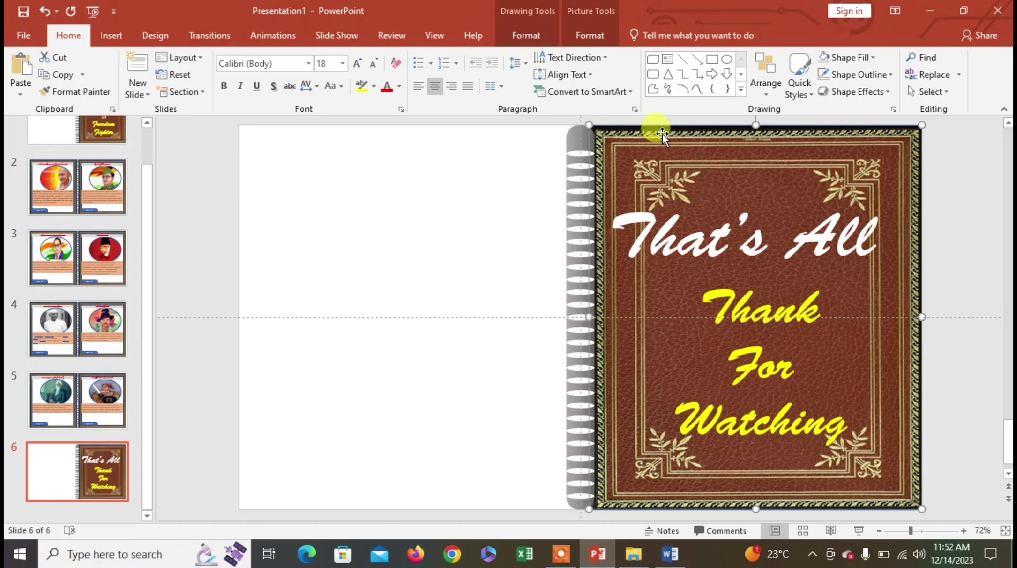
pyautogui.moveTo(963, 118)
pyautogui.mouseDown()
pyautogui.moveTo(870, 202)
pyautogui.moveTo(577, 533)
pyautogui.mouseUp()
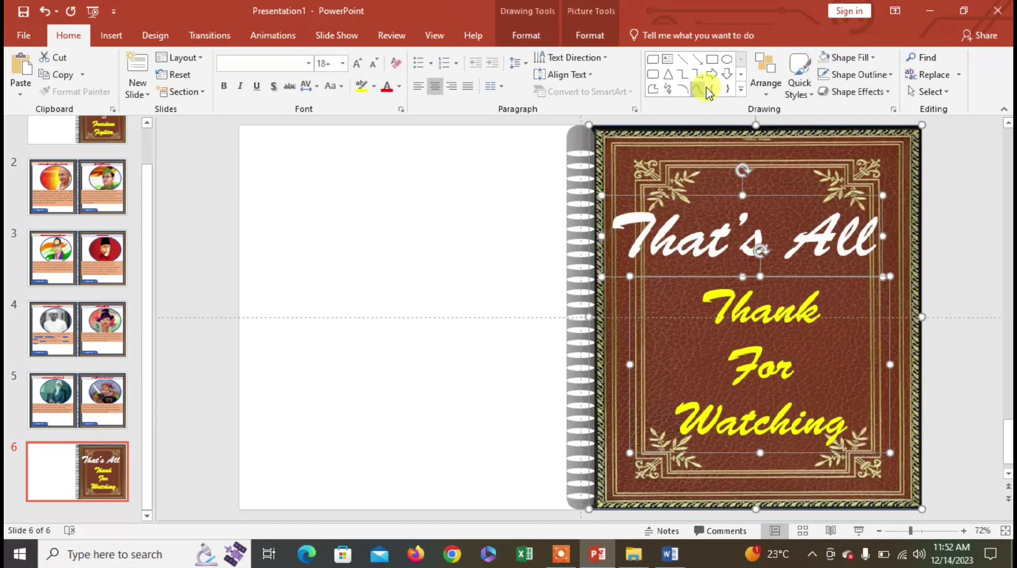
pyautogui.click(590, 36)
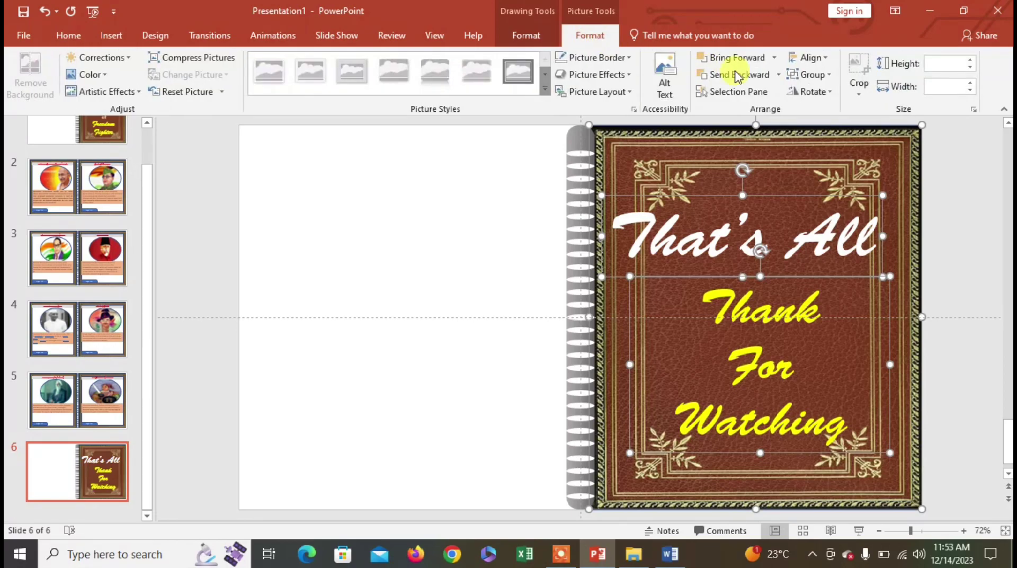
pyautogui.click(771, 57)
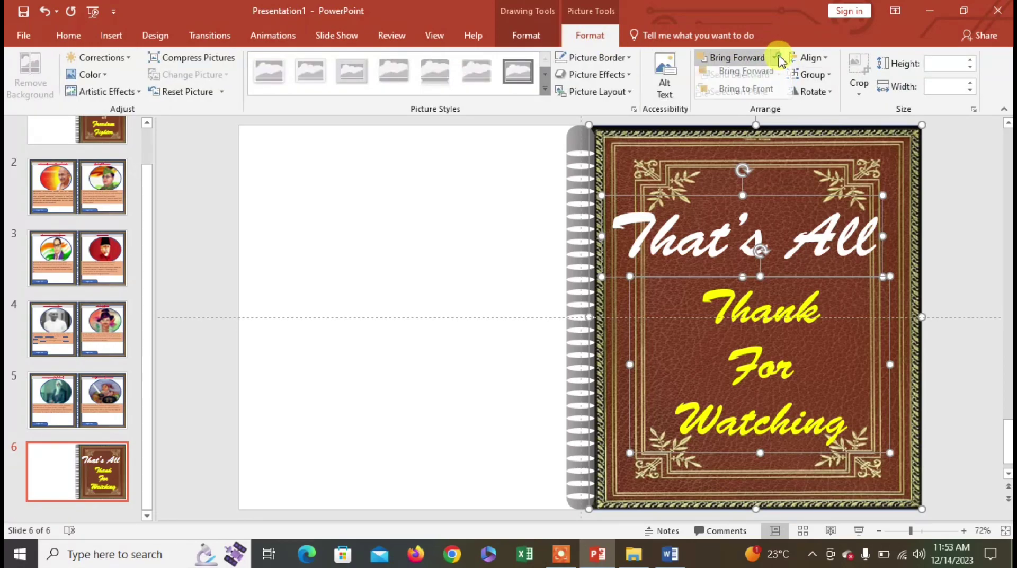
pyautogui.click(761, 80)
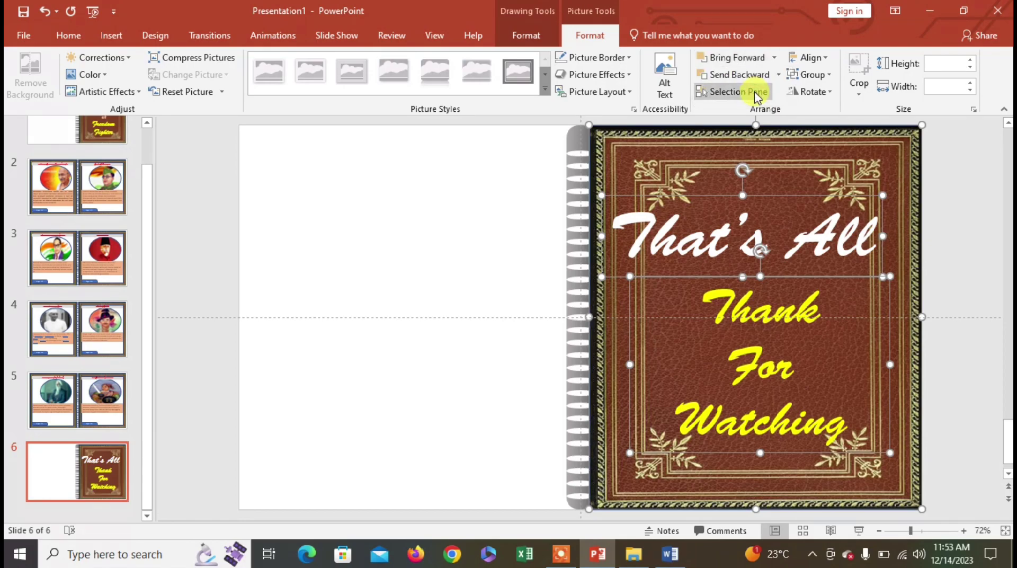
pyautogui.click(954, 286)
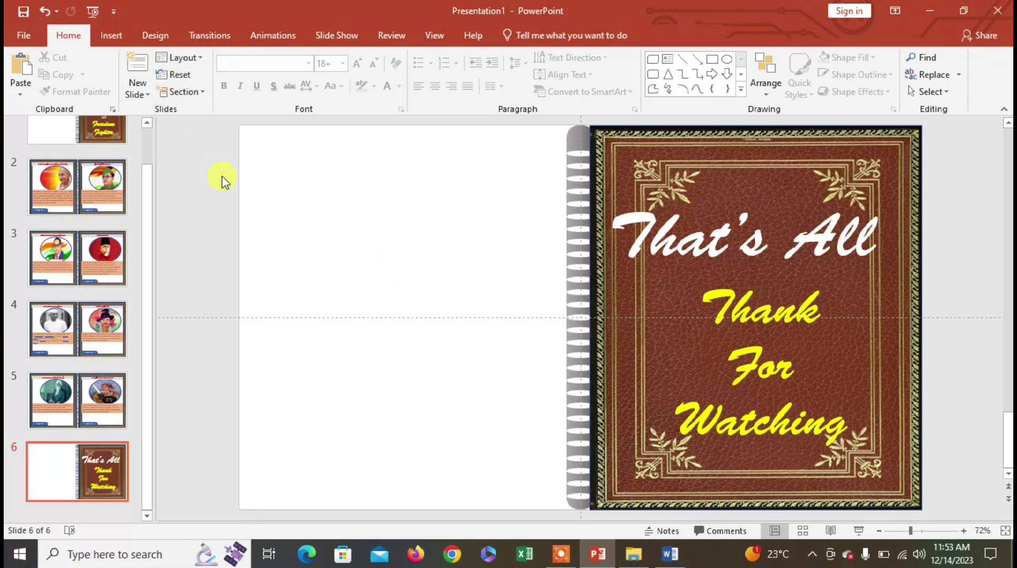
# - Draw a new text box on the left page and place it near the page top
pyautogui.click(112, 36)
pyautogui.click(606, 88)
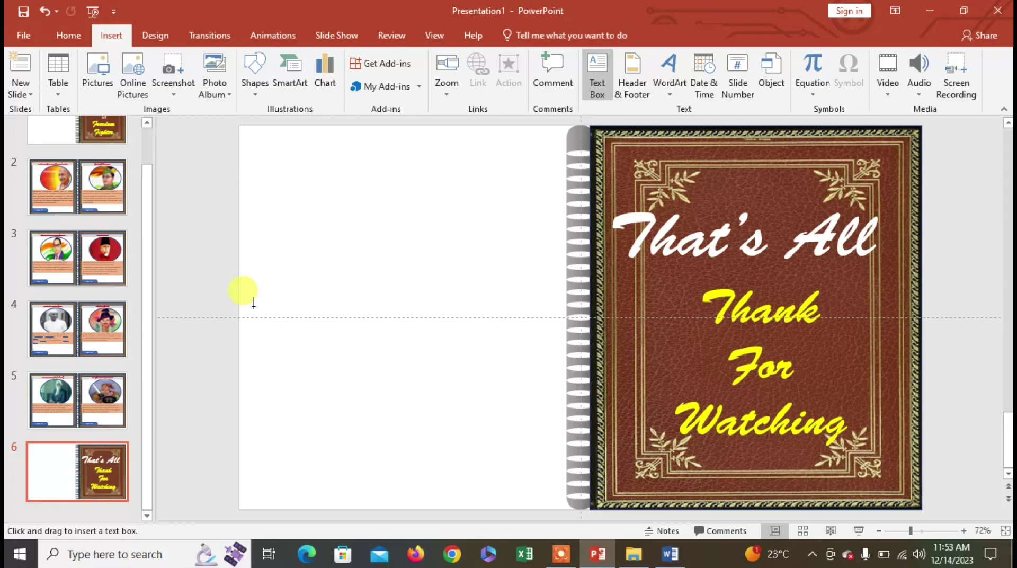
pyautogui.moveTo(247, 315)
pyautogui.mouseDown()
pyautogui.moveTo(501, 433)
pyautogui.moveTo(542, 474)
pyautogui.mouseUp()
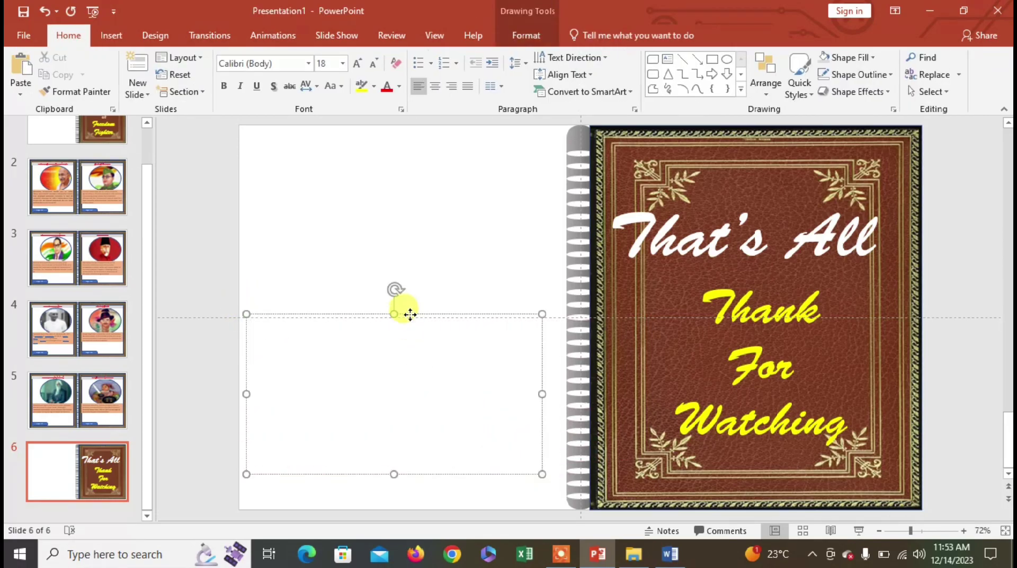
pyautogui.moveTo(410, 315); pyautogui.dragTo(417, 147)
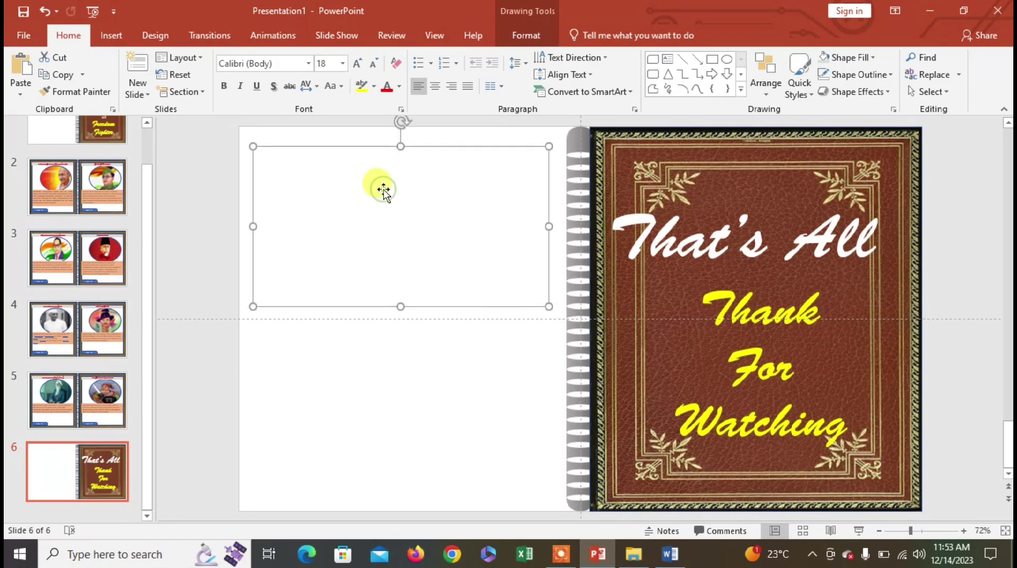
# - Type Thank For Watching on three lines, correcting the misspelled Watching
pyautogui.write('th')
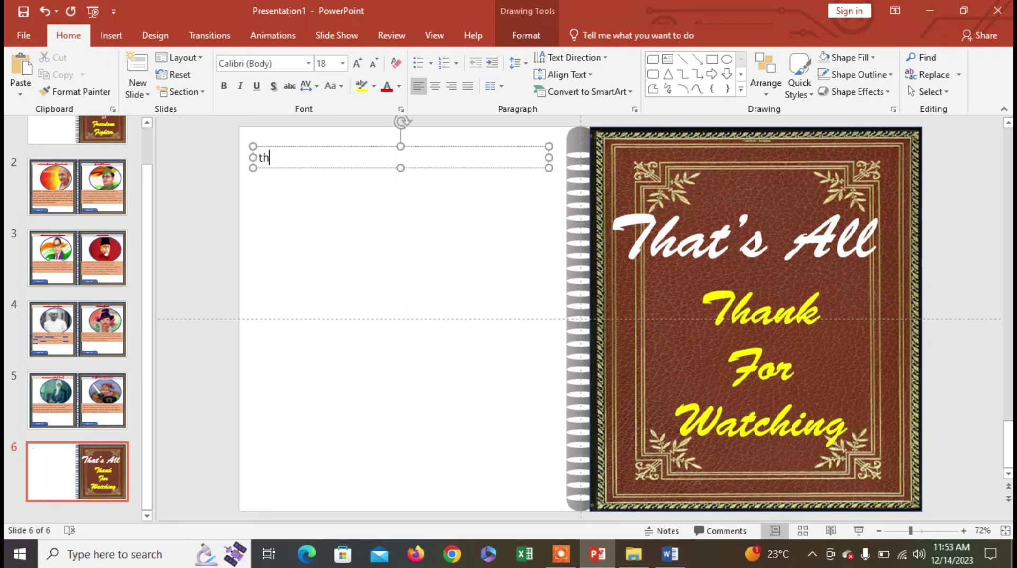
pyautogui.write('T')
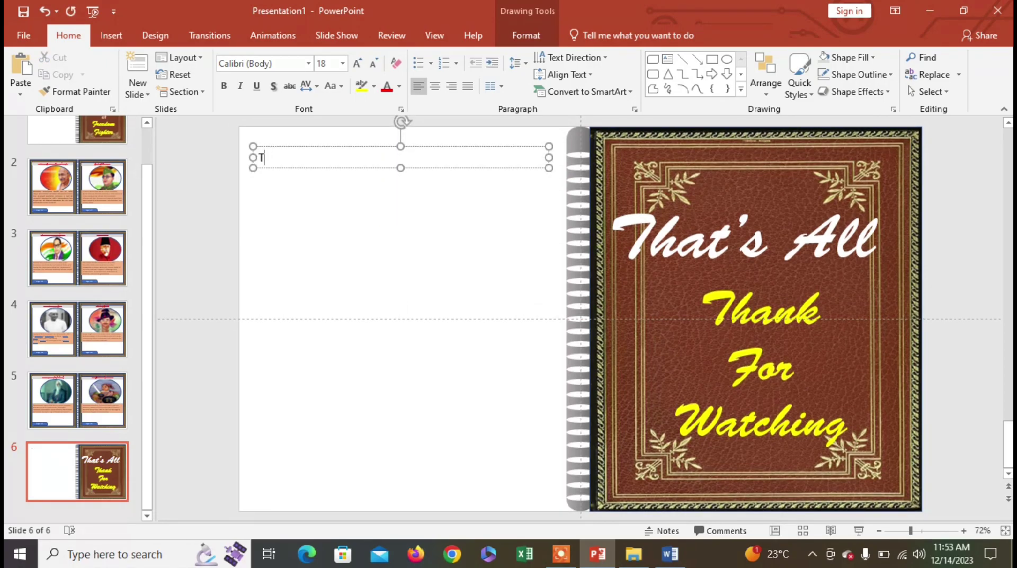
pyautogui.write('hank')
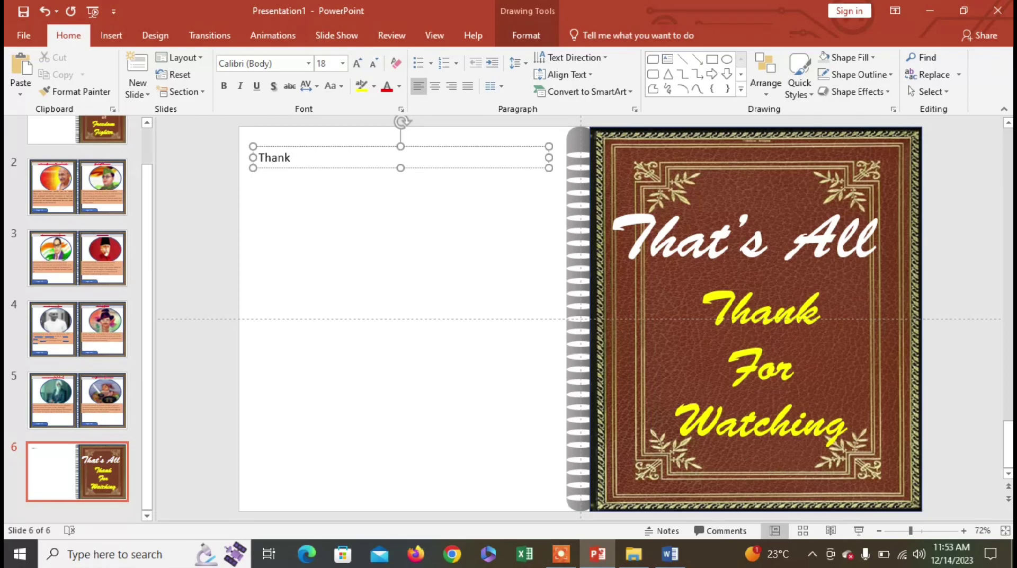
pyautogui.press('Return')
pyautogui.write('for')
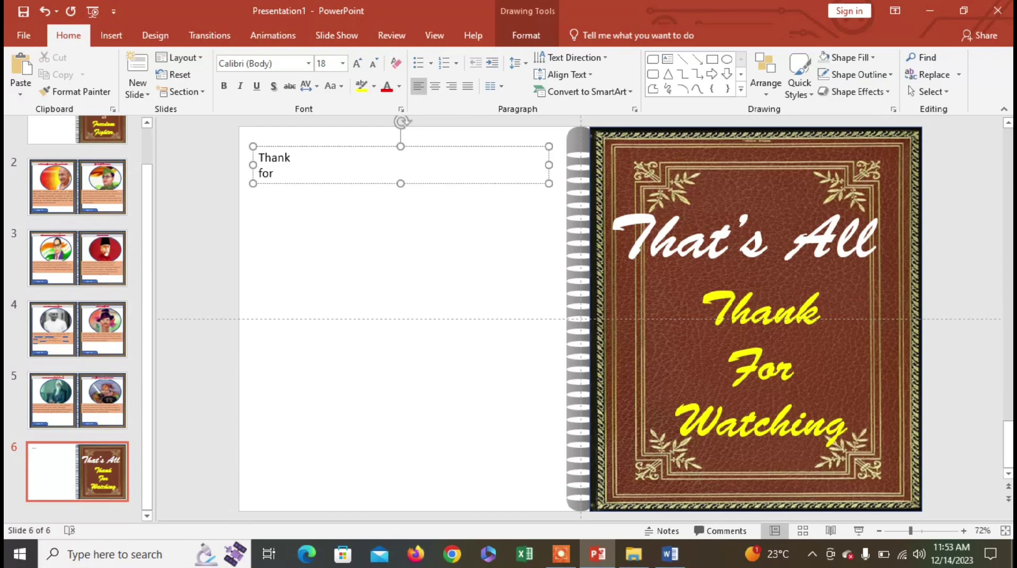
pyautogui.press('Return')
pyautogui.press('Return')
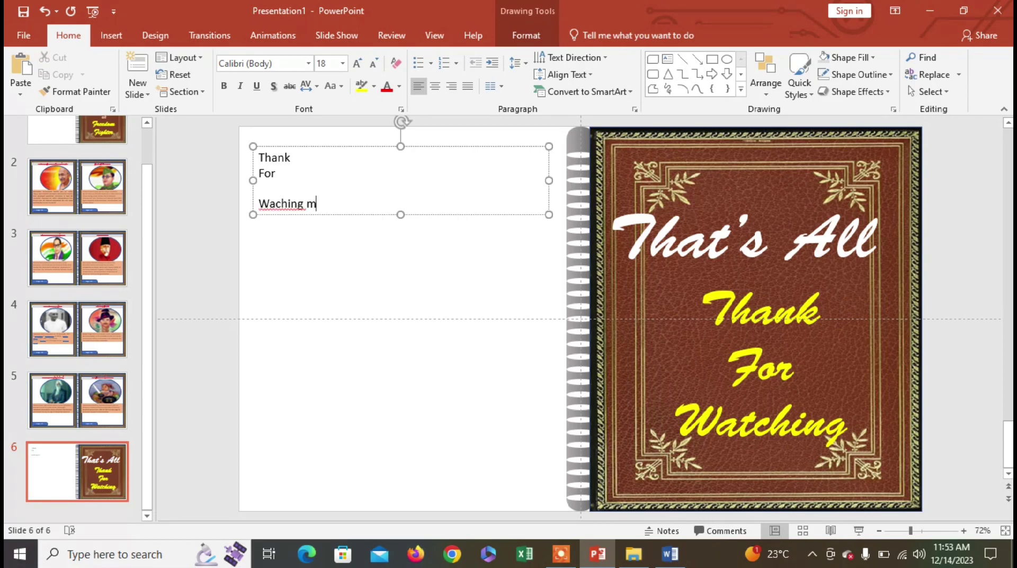
pyautogui.press('BackSpace')
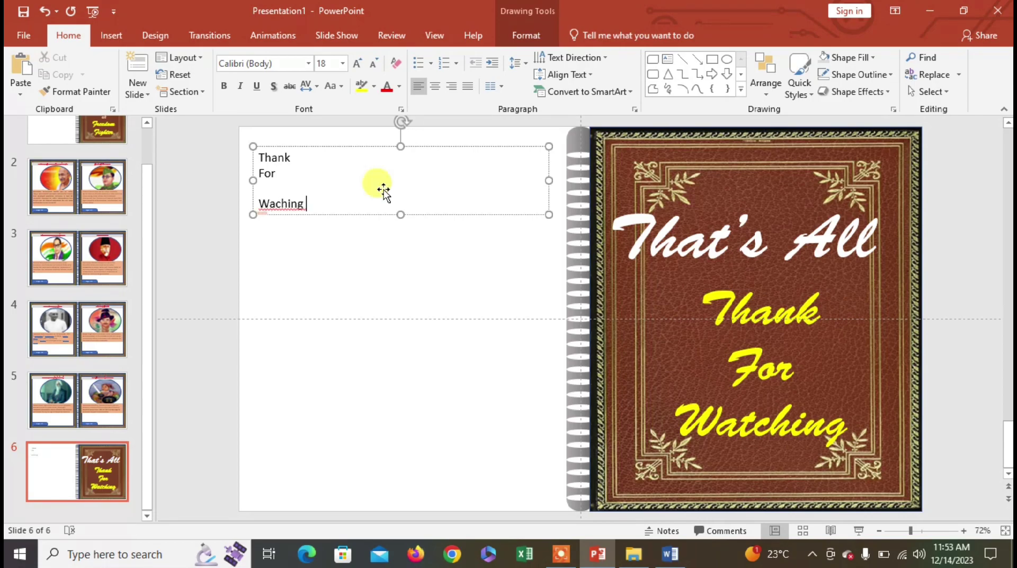
pyautogui.press('BackSpace')
pyautogui.press('BackSpace')
pyautogui.write('Wat')
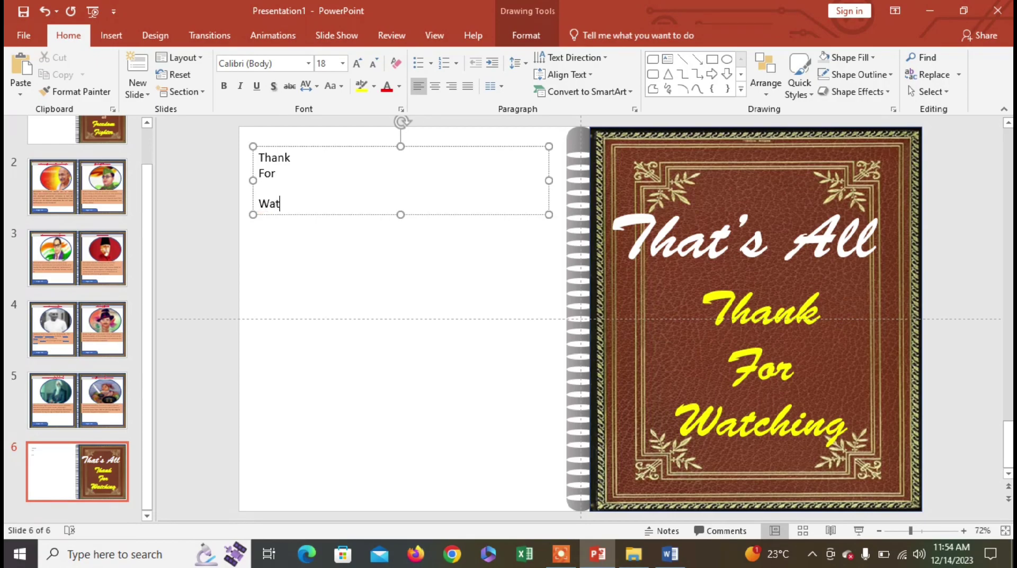
pyautogui.write('ching')
pyautogui.press('Return')
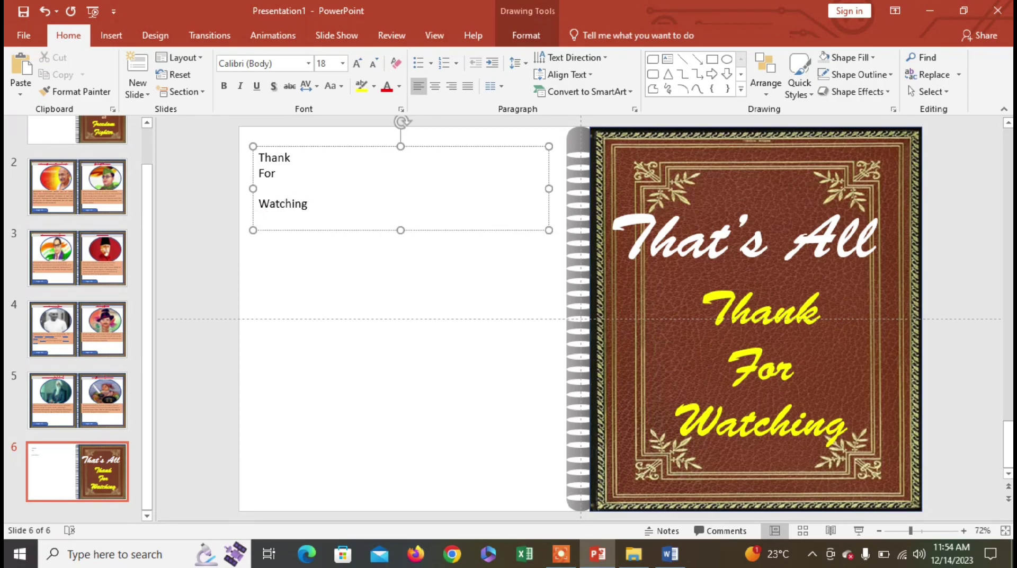
pyautogui.press('BackSpace')
# - Centre the text, enlarge it to 48 pt, and remove the empty line above Watching
pyautogui.click(415, 214)
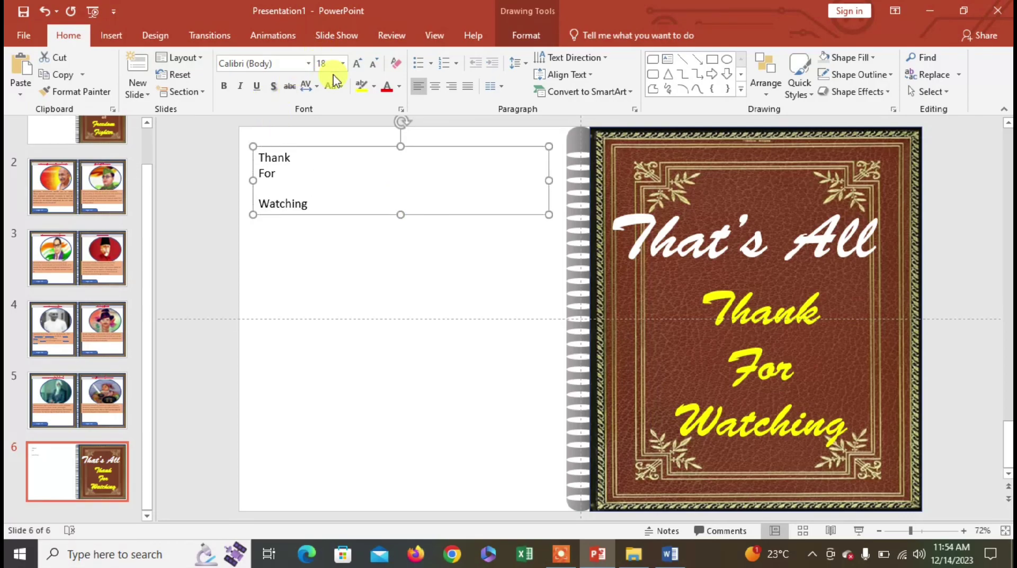
pyautogui.hotkey('ctrl', 'e')
pyautogui.click(359, 63)
pyautogui.click(359, 63)
pyautogui.click(359, 63)
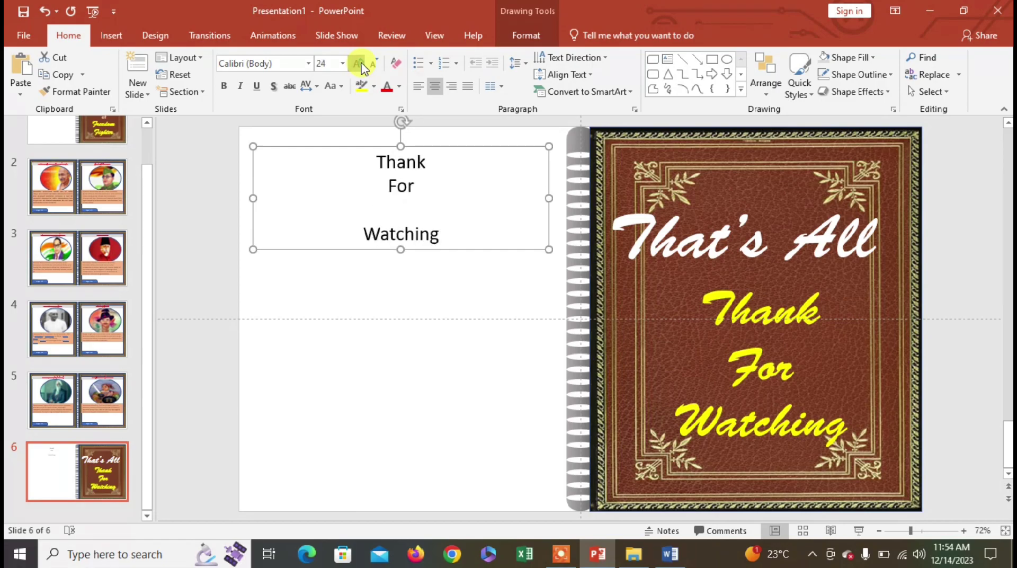
pyautogui.click(359, 63)
pyautogui.click(359, 63)
pyautogui.click(358, 63)
pyautogui.click(359, 63)
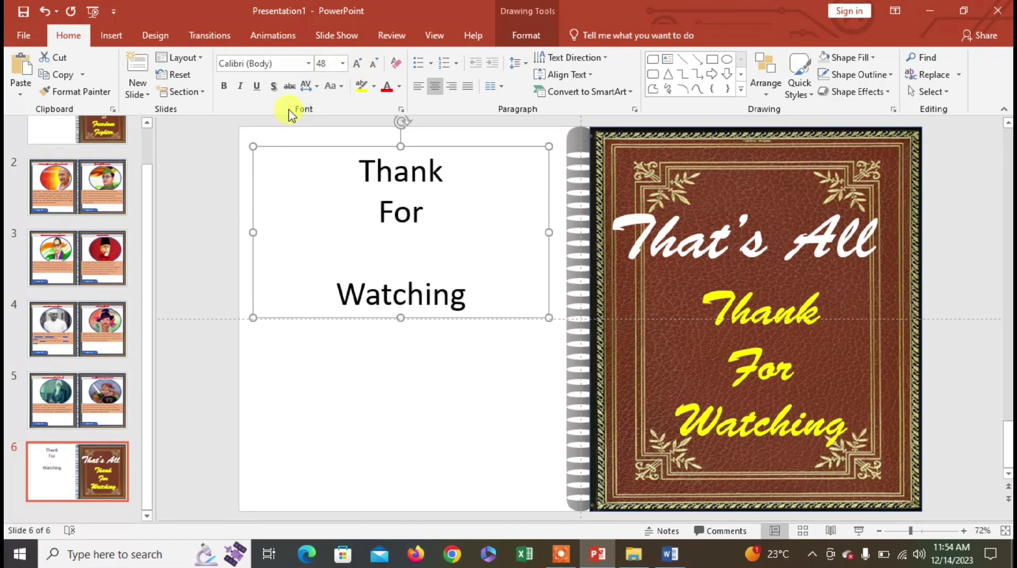
pyautogui.click(339, 303)
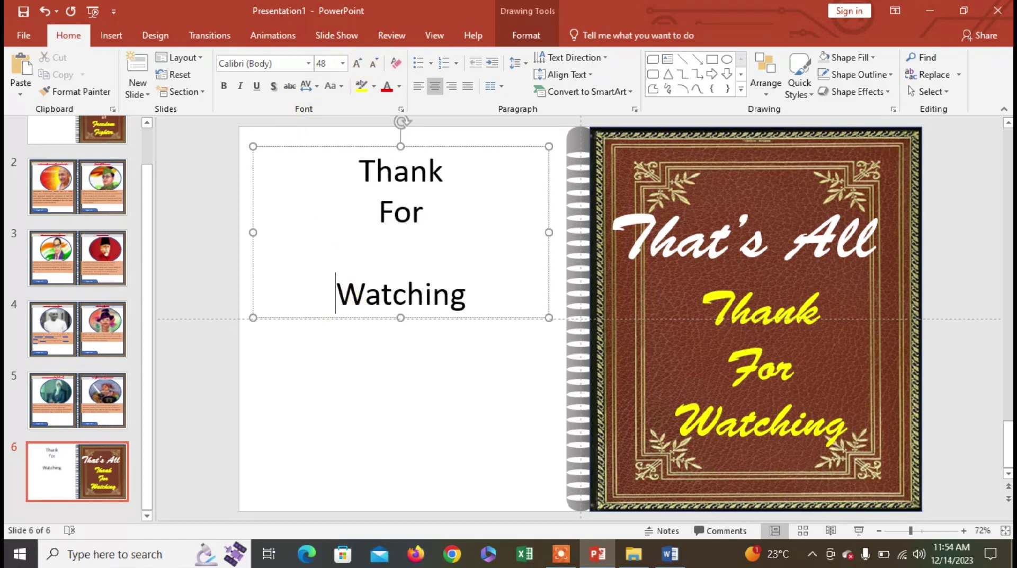
pyautogui.press('BackSpace')
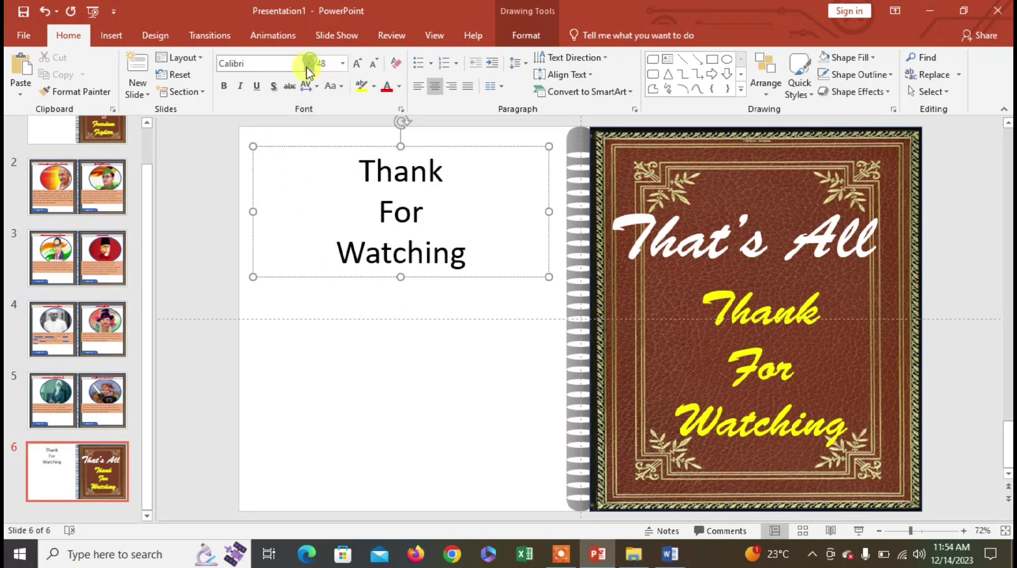
# - Choose Showcard Gothic from the font list for the left-page text
pyautogui.click(308, 63)
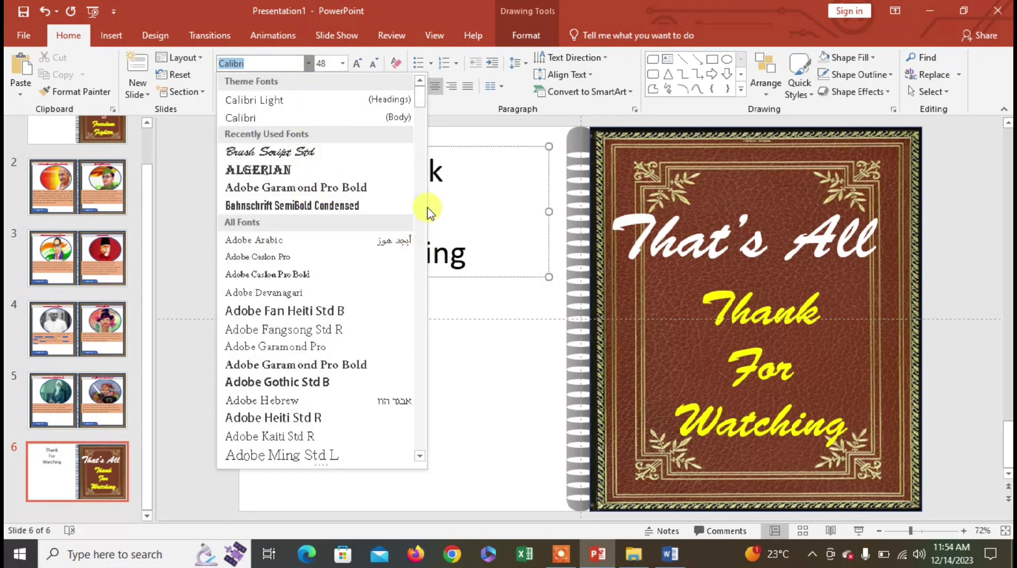
pyautogui.click(419, 98)
pyautogui.scroll(-10, 408, 391)
pyautogui.scroll(-15, 412, 402)
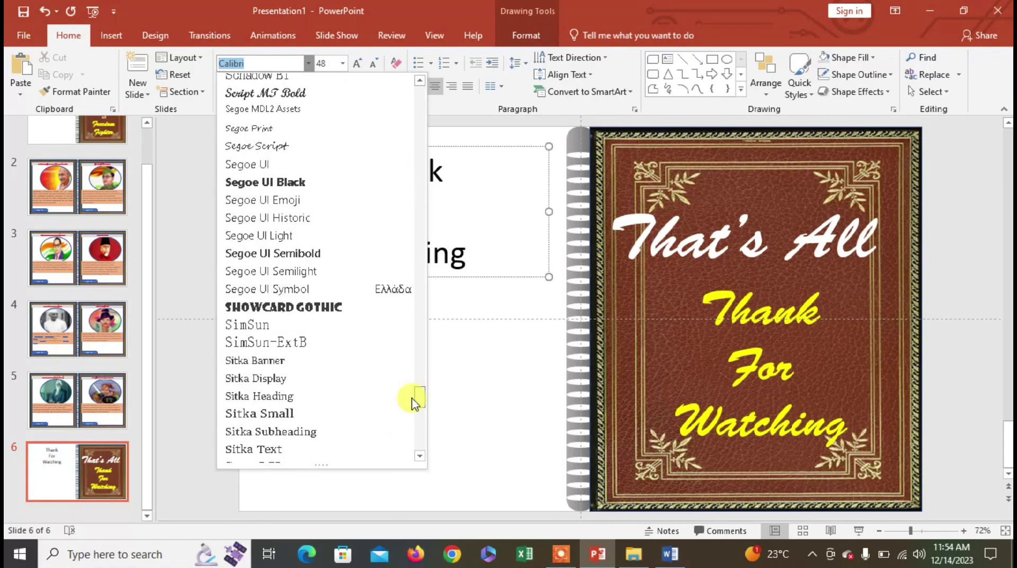
pyautogui.scroll(2, 412, 392)
pyautogui.click(345, 424)
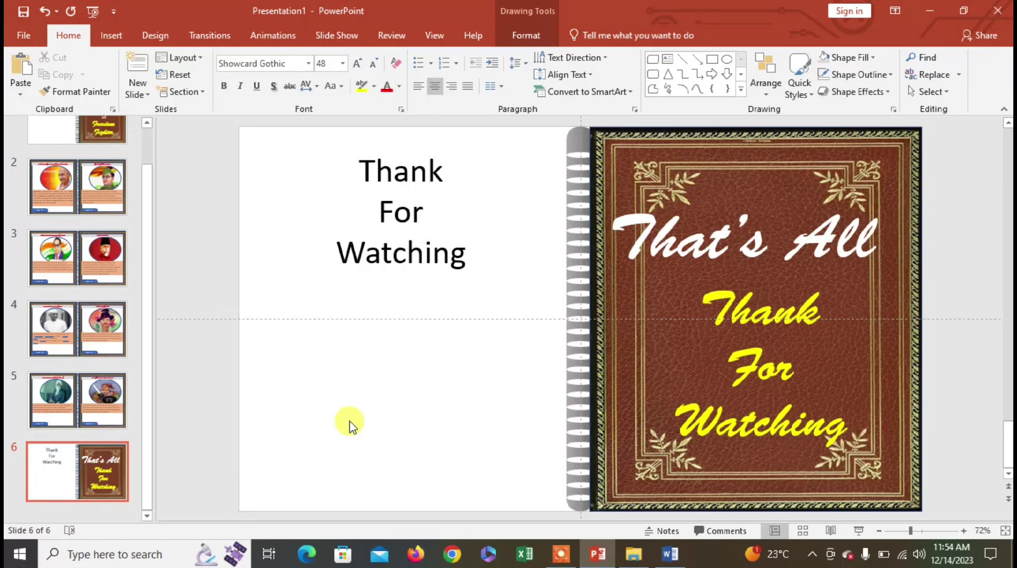
# - Apply Showcard Gothic to the whole thank-you box and nudge it slightly right and down
pyautogui.click(376, 276)
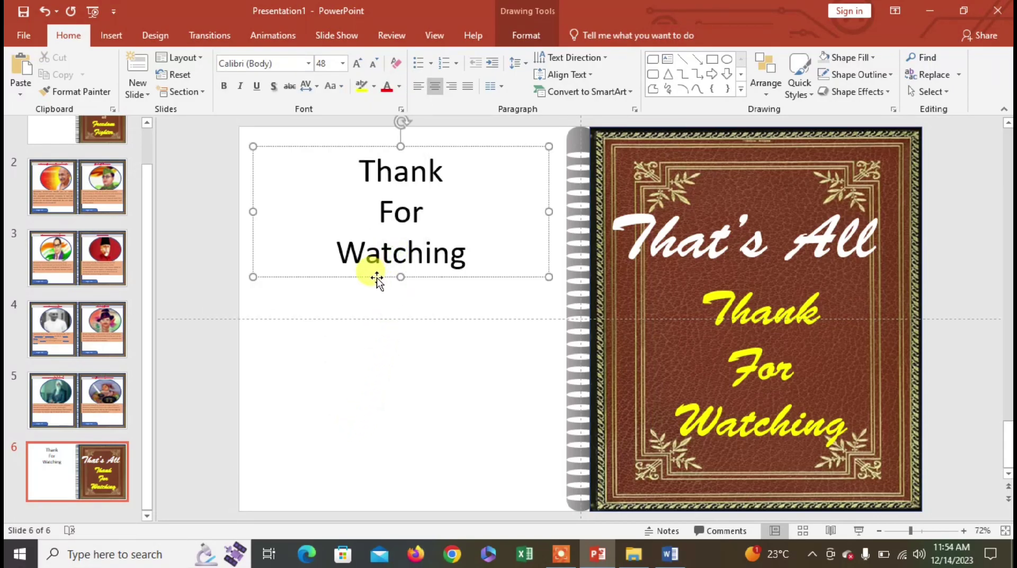
pyautogui.click(375, 277)
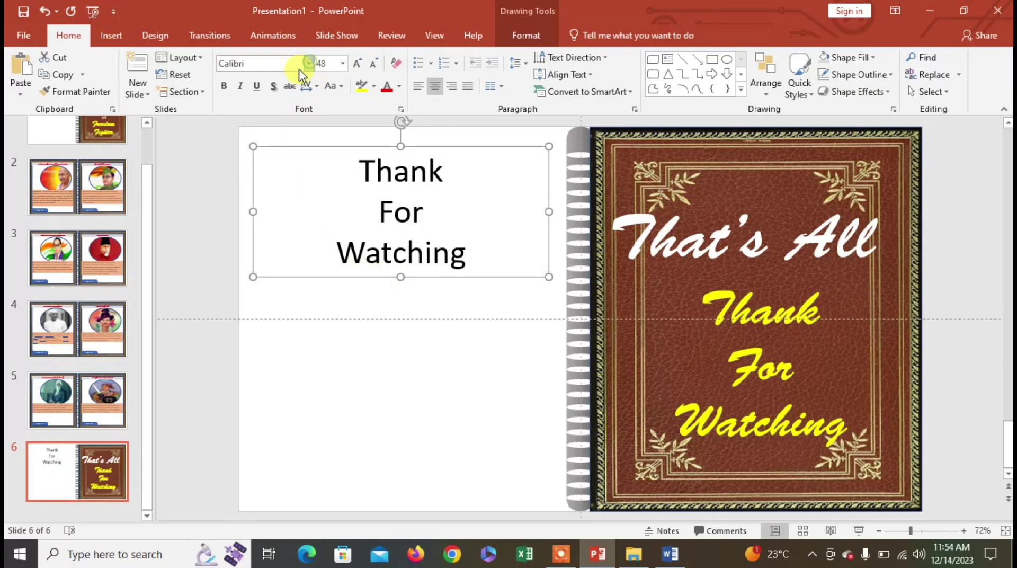
pyautogui.click(307, 63)
pyautogui.click(297, 154)
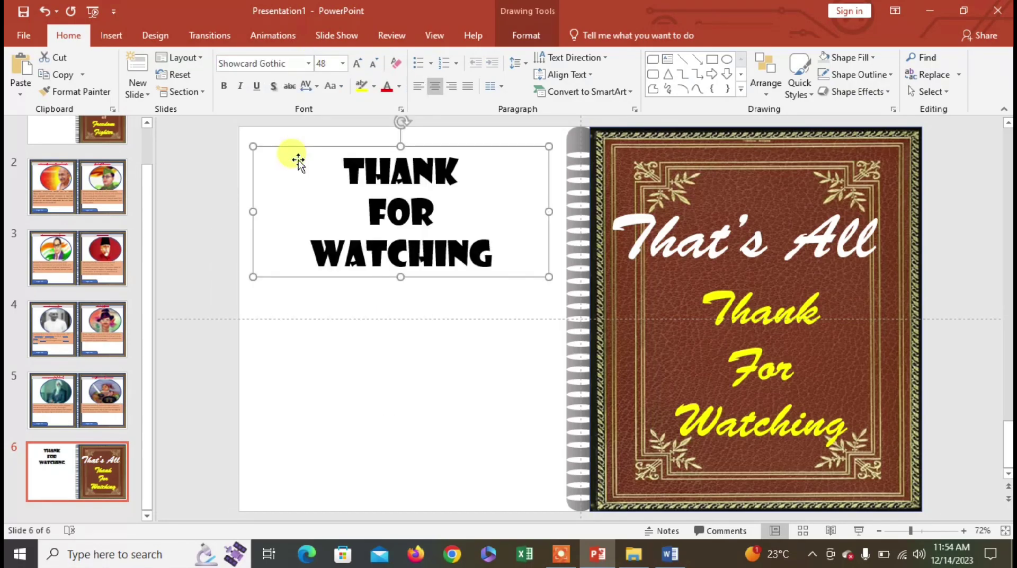
pyautogui.moveTo(454, 274); pyautogui.dragTo(461, 278)
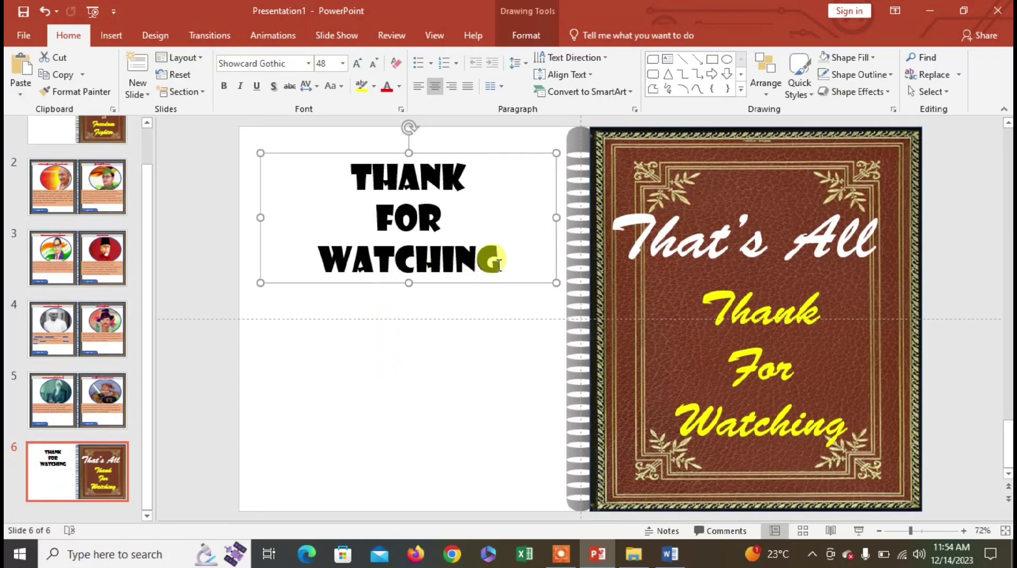
pyautogui.click(320, 317)
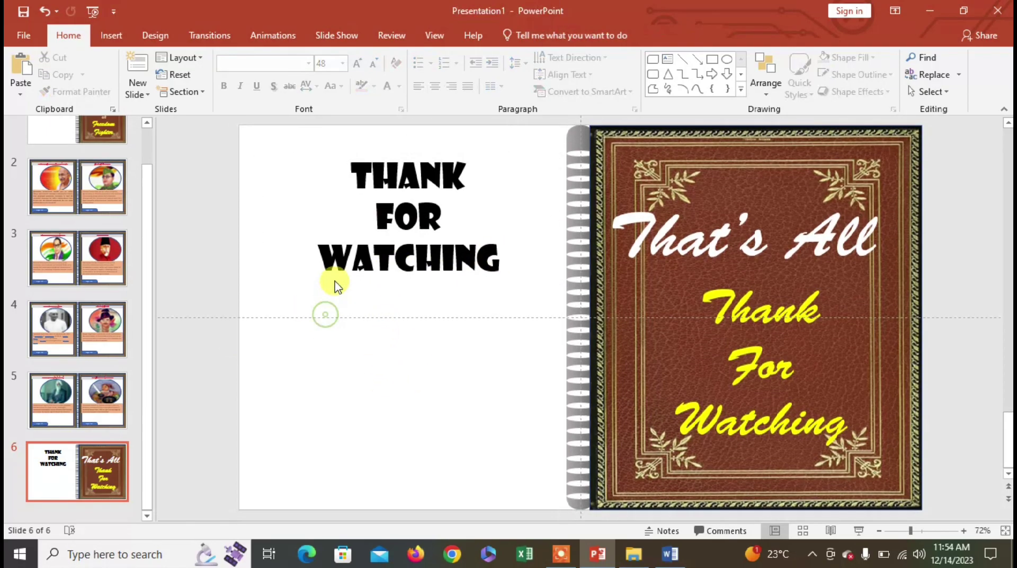
pyautogui.click(339, 258)
# - Duplicate the thank-you box below it and retype the copy as MY CHANNEL
pyautogui.moveTo(329, 287); pyautogui.dragTo(328, 405)
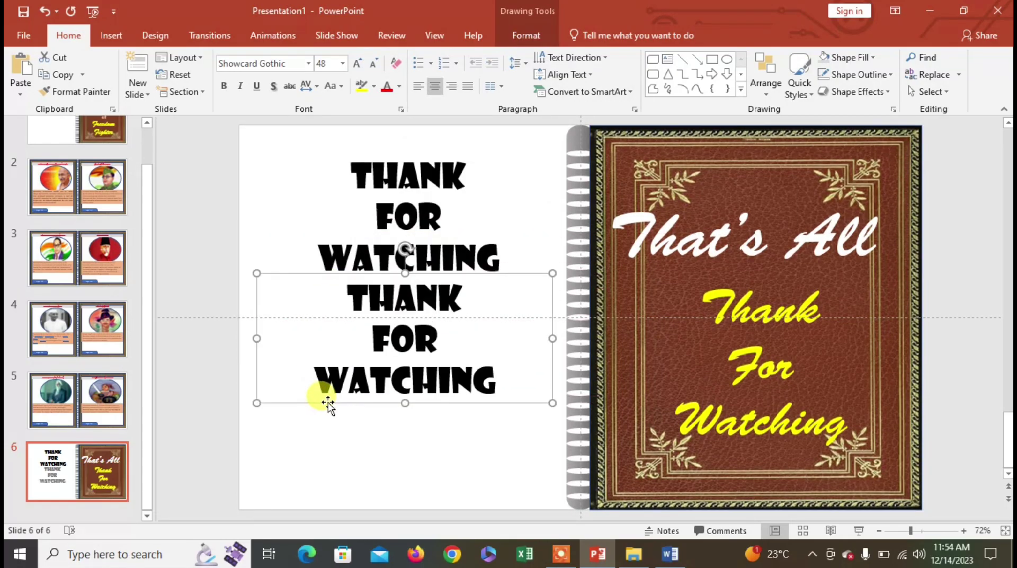
pyautogui.hotkey('ctrl', 'a')
pyautogui.click(374, 353)
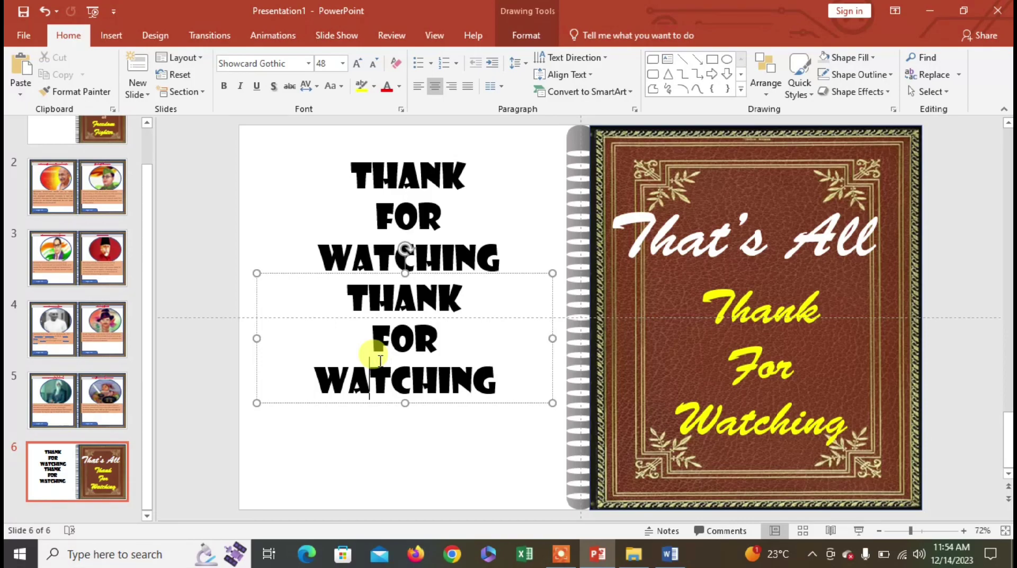
pyautogui.hotkey('ctrl', 'a')
pyautogui.write('MY')
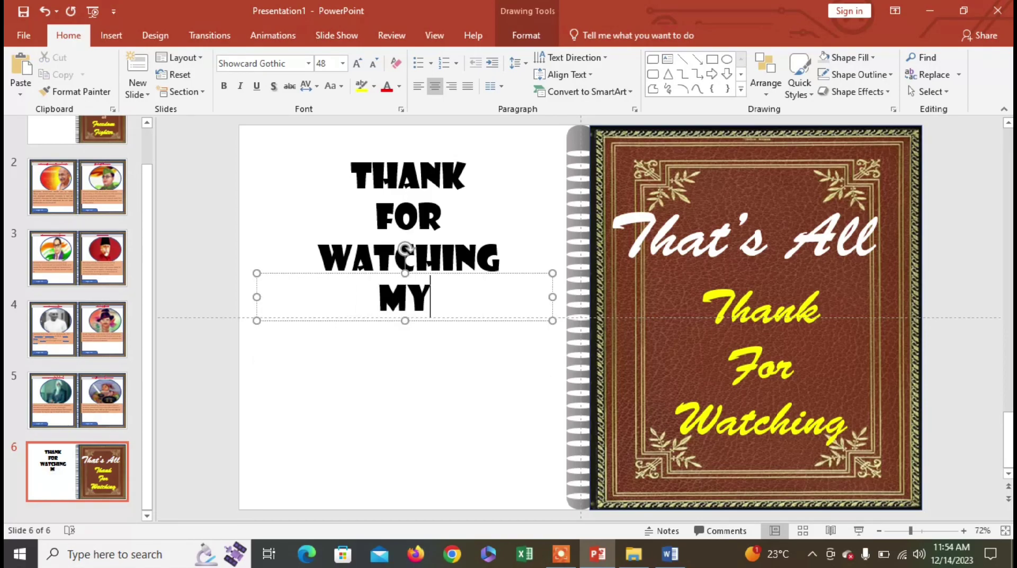
pyautogui.write(' C')
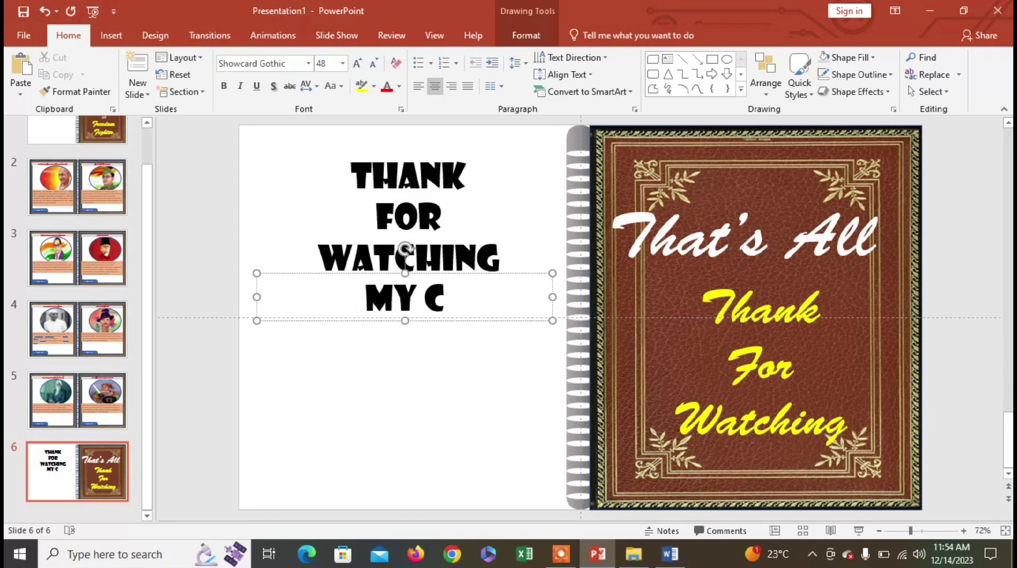
pyautogui.write('HAM')
pyautogui.press('BackSpace')
pyautogui.write('N')
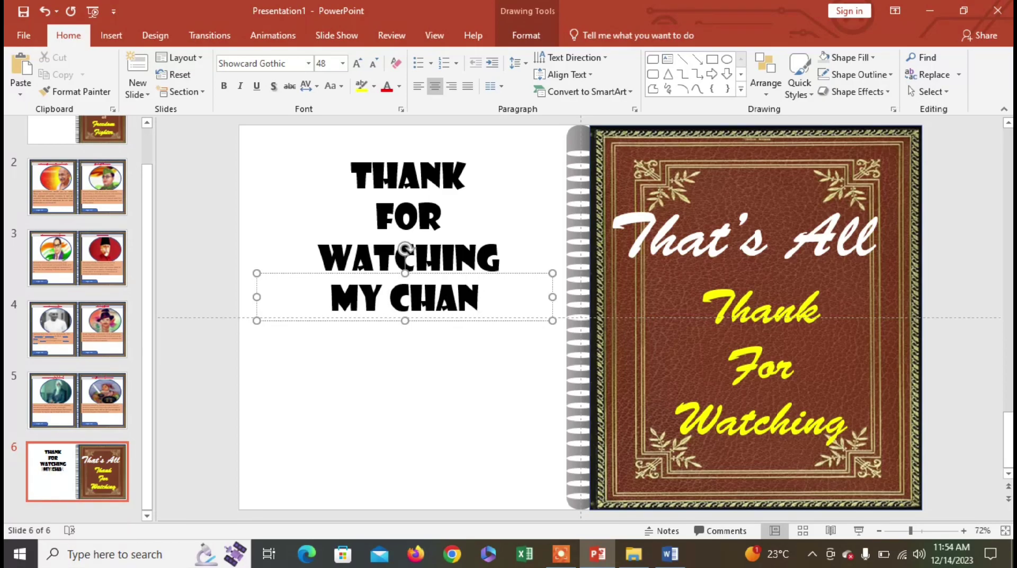
pyautogui.write('NEL')
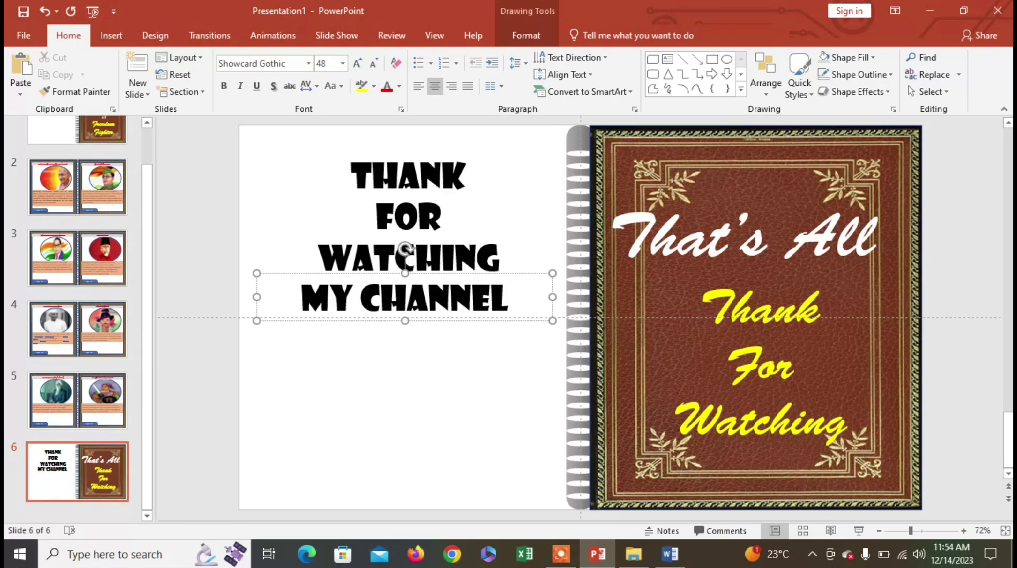
pyautogui.click(379, 375)
# - Duplicate MY CHANNEL below, retype it as UNIQUE COMPUTER EXCELLENCE, and move it lower
pyautogui.click(360, 301)
pyautogui.moveTo(364, 319); pyautogui.dragTo(365, 375)
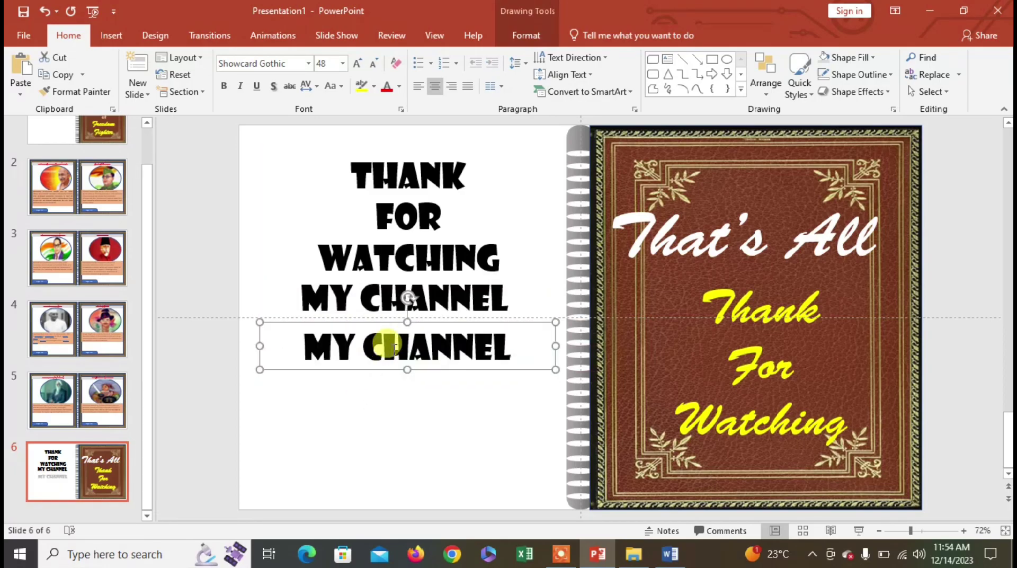
pyautogui.click(383, 347)
pyautogui.tripleClick(391, 348)
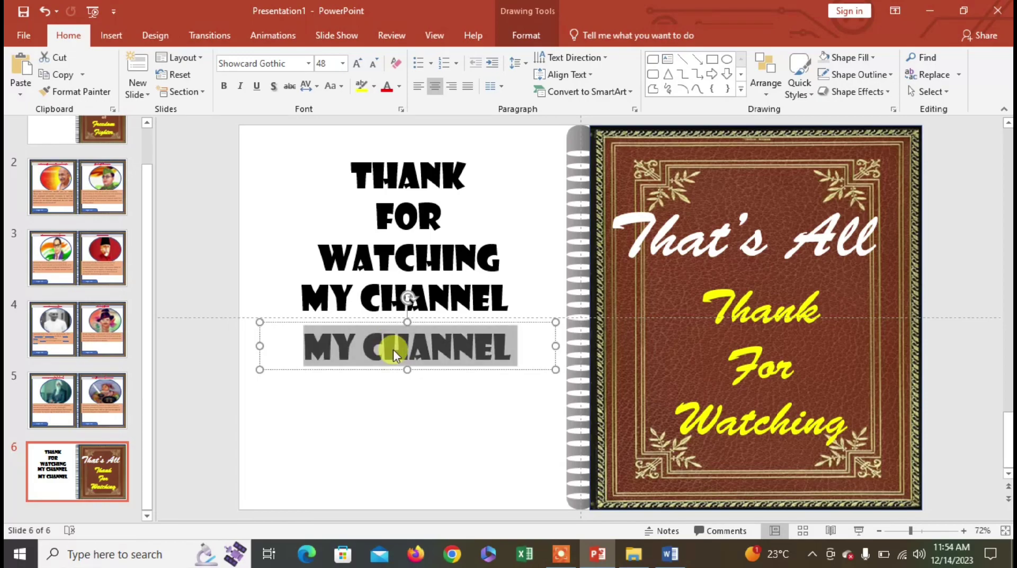
pyautogui.write('UNIQUE ')
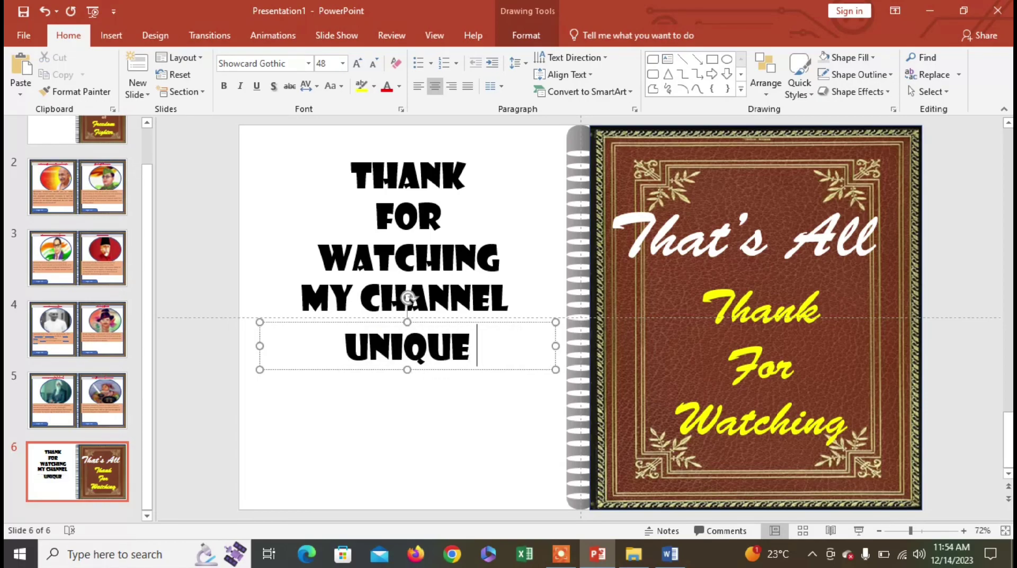
pyautogui.write('COMPUTER')
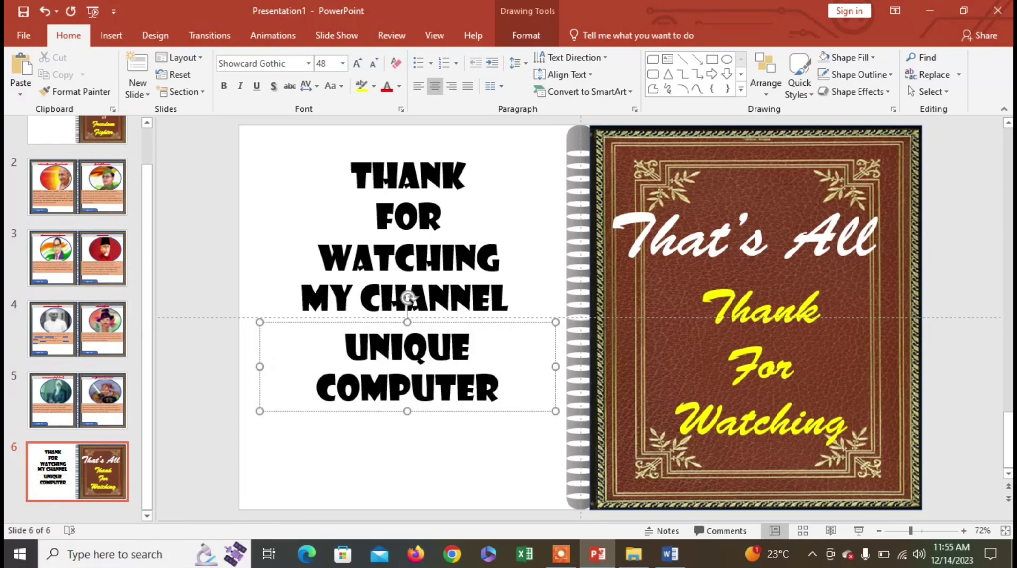
pyautogui.write(' EXC')
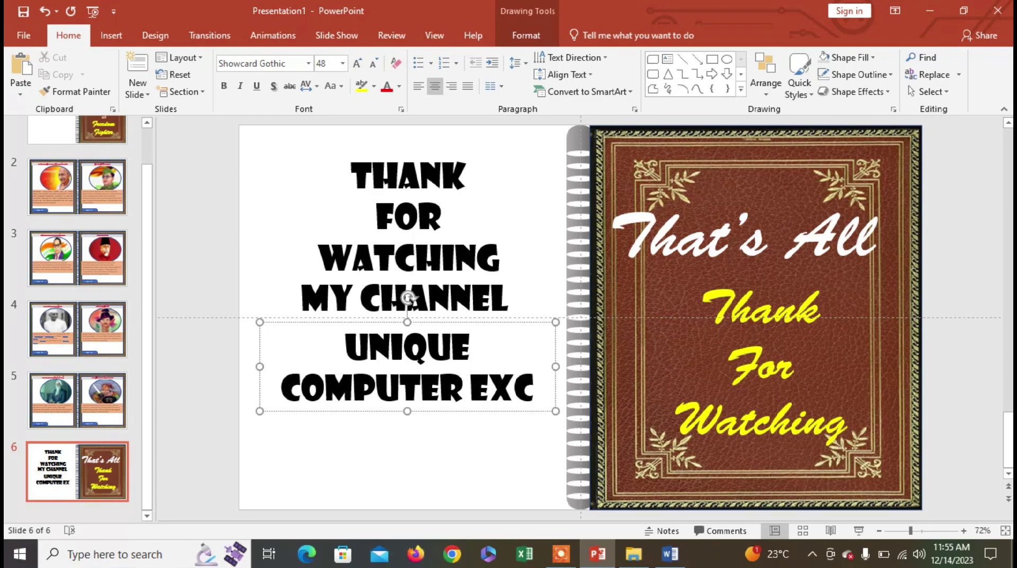
pyautogui.write('ELLENCE')
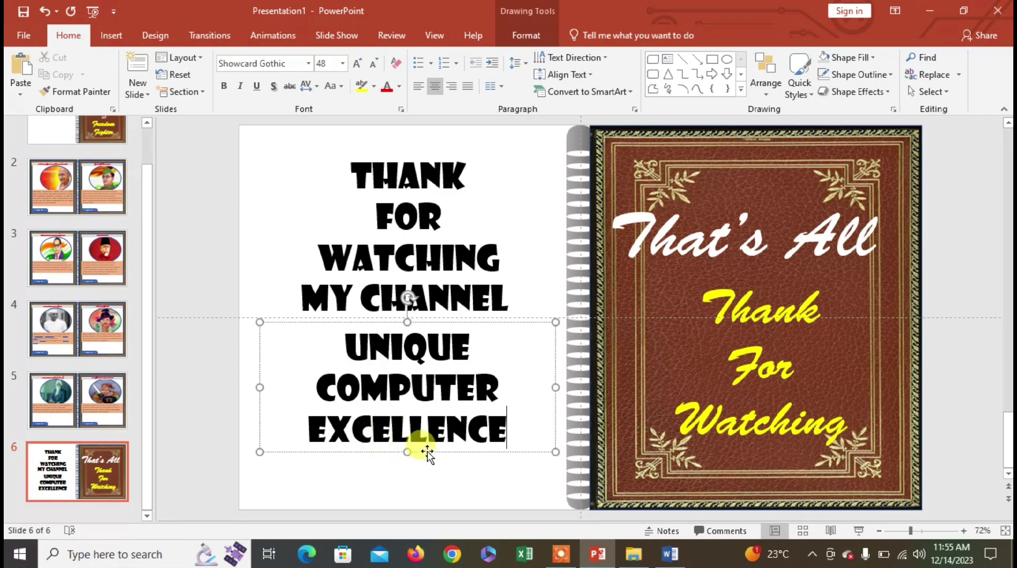
pyautogui.moveTo(423, 450); pyautogui.dragTo(426, 472)
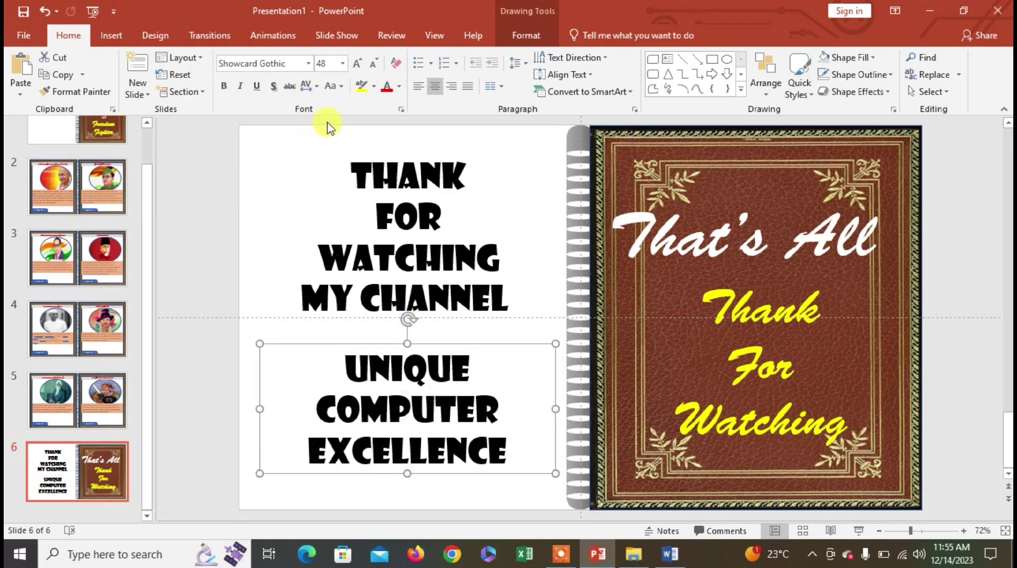
# - Make UNIQUE COMPUTER EXCELLENCE red, widen its box both sides, and shift MY CHANNEL slightly
pyautogui.click(388, 88)
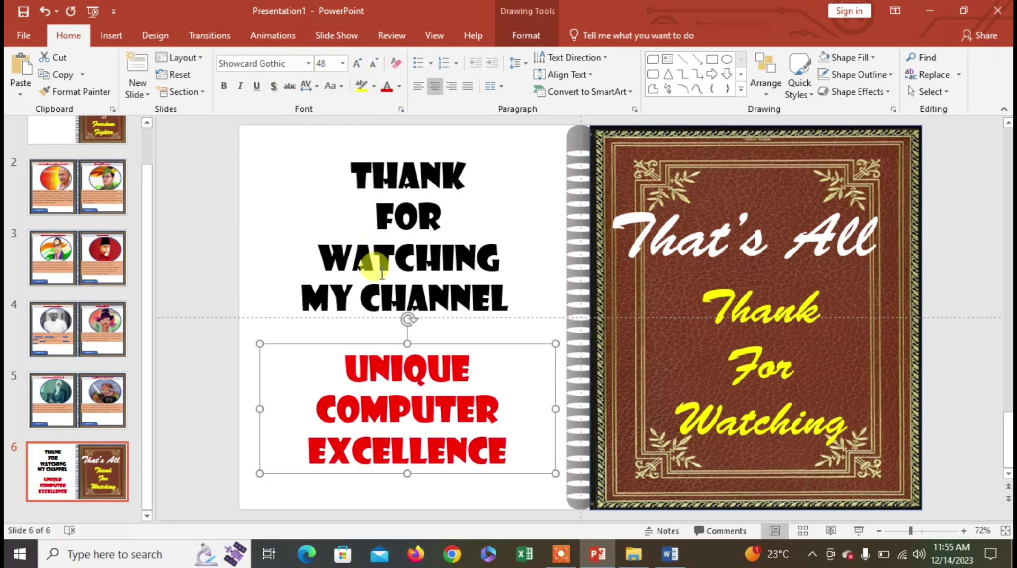
pyautogui.moveTo(260, 408); pyautogui.dragTo(249, 408)
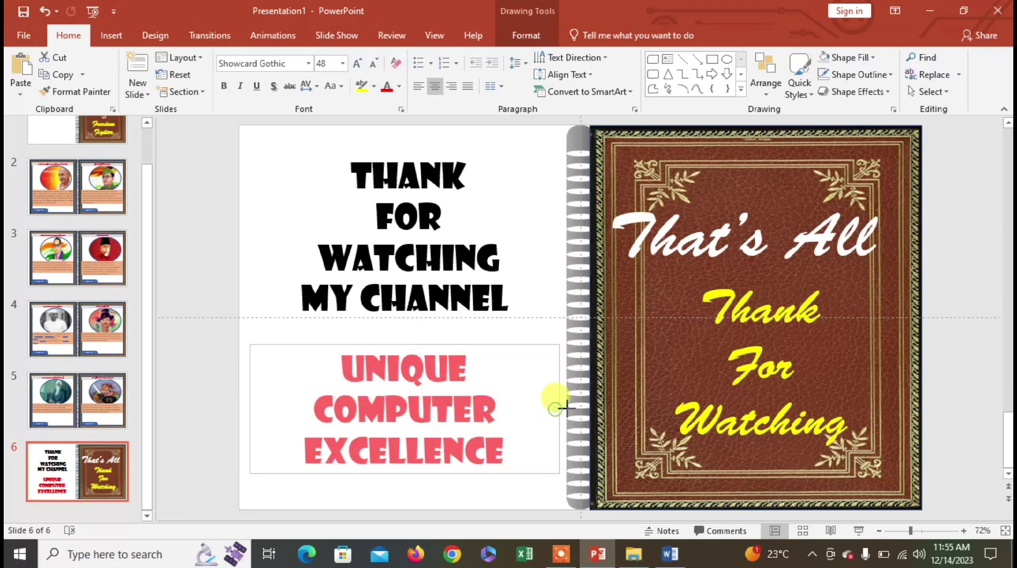
pyautogui.moveTo(555, 409); pyautogui.dragTo(573, 409)
pyautogui.click(449, 297)
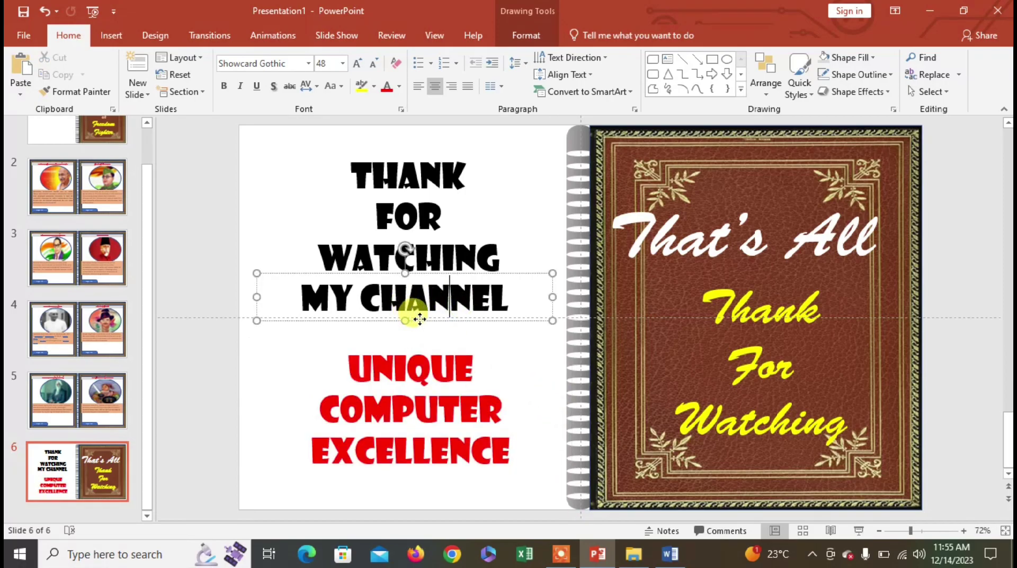
pyautogui.moveTo(419, 318)
pyautogui.mouseDown()
pyautogui.moveTo(420, 330)
pyautogui.moveTo(425, 319)
pyautogui.mouseUp()
# - Move Thank For Watching up toward the page top and set it in Brush Script Std
pyautogui.click(402, 244)
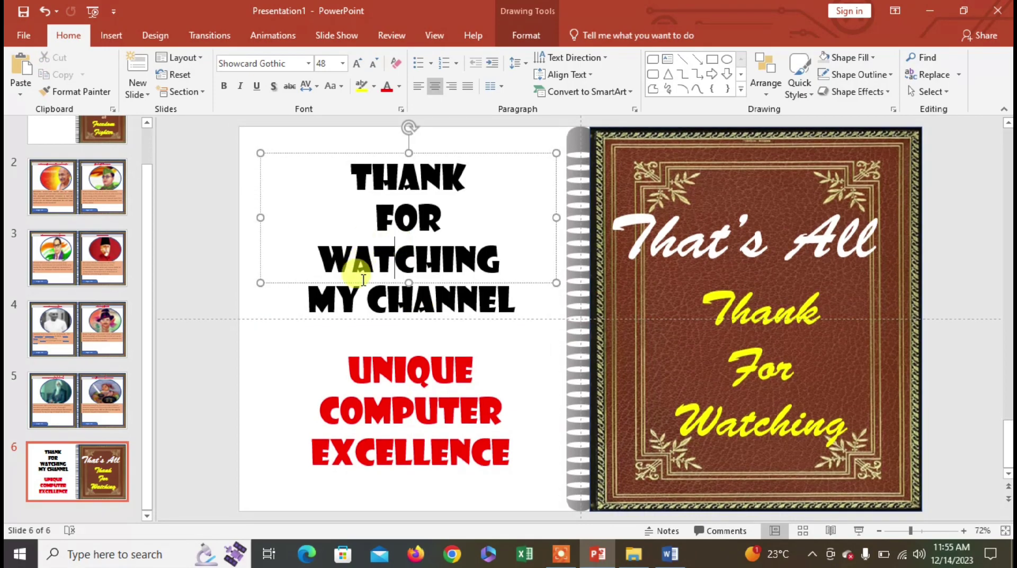
pyautogui.moveTo(365, 268); pyautogui.dragTo(365, 242)
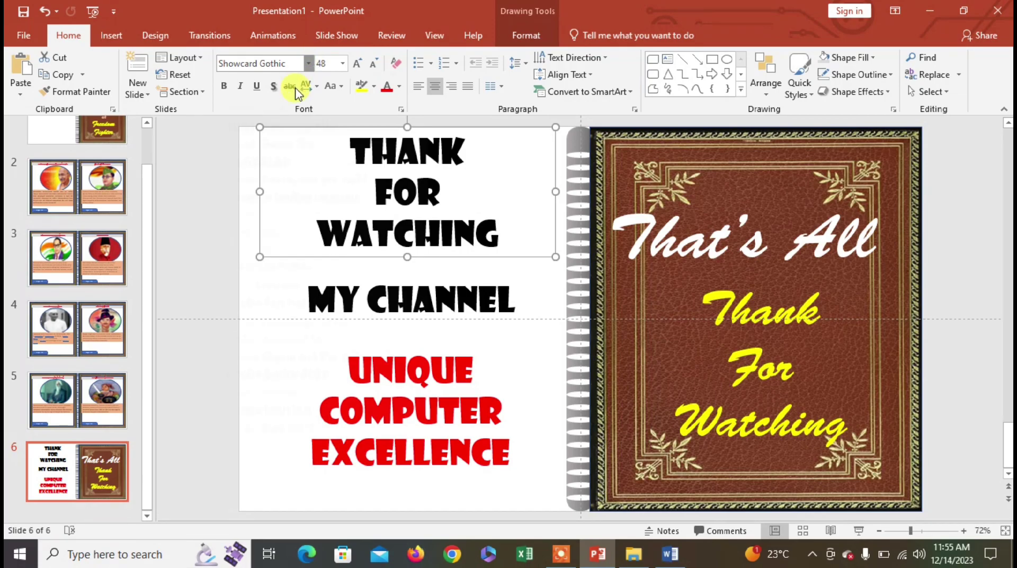
pyautogui.click(308, 64)
pyautogui.click(292, 170)
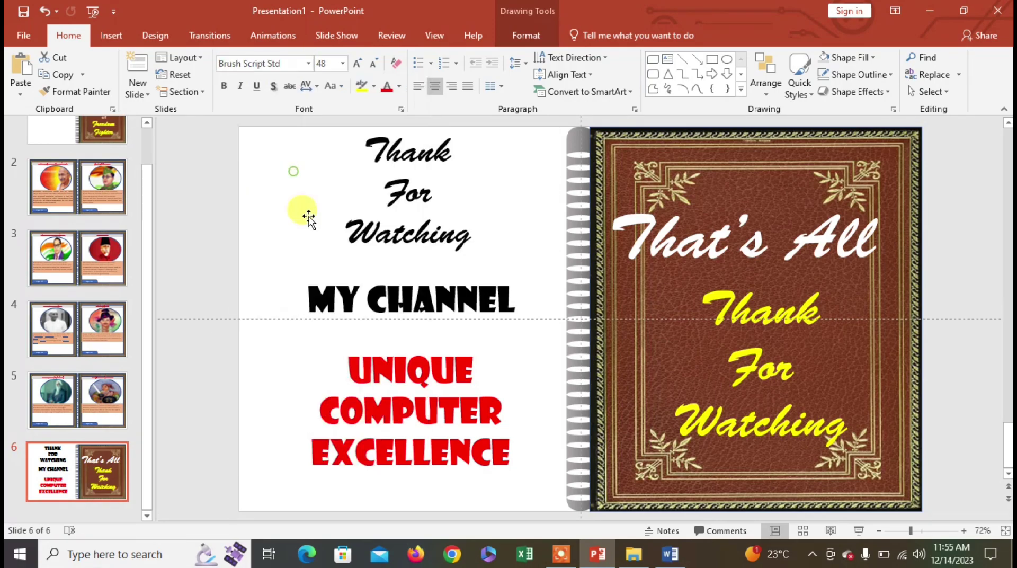
# - Set My Channel in Adobe Hebrew under Watching and raise UNIQUE COMPUTER EXCELLENCE beneath it
pyautogui.click(373, 310)
pyautogui.moveTo(374, 321); pyautogui.dragTo(373, 292)
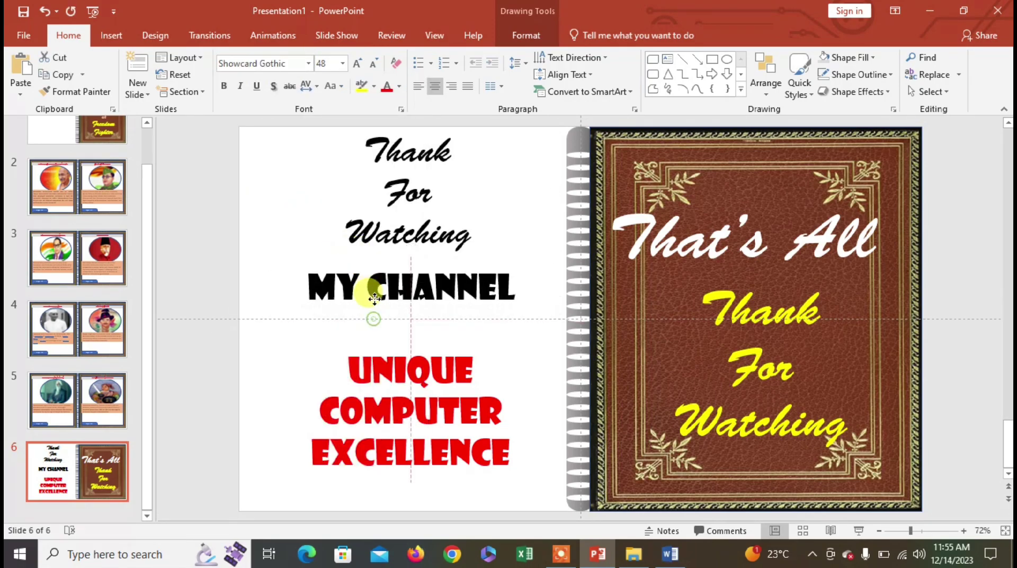
pyautogui.click(308, 63)
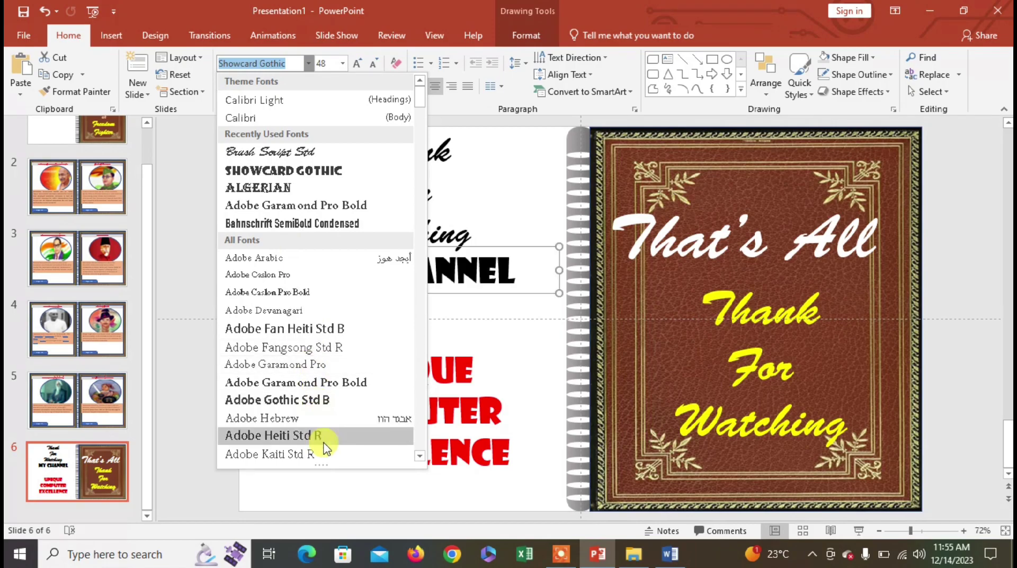
pyautogui.click(329, 418)
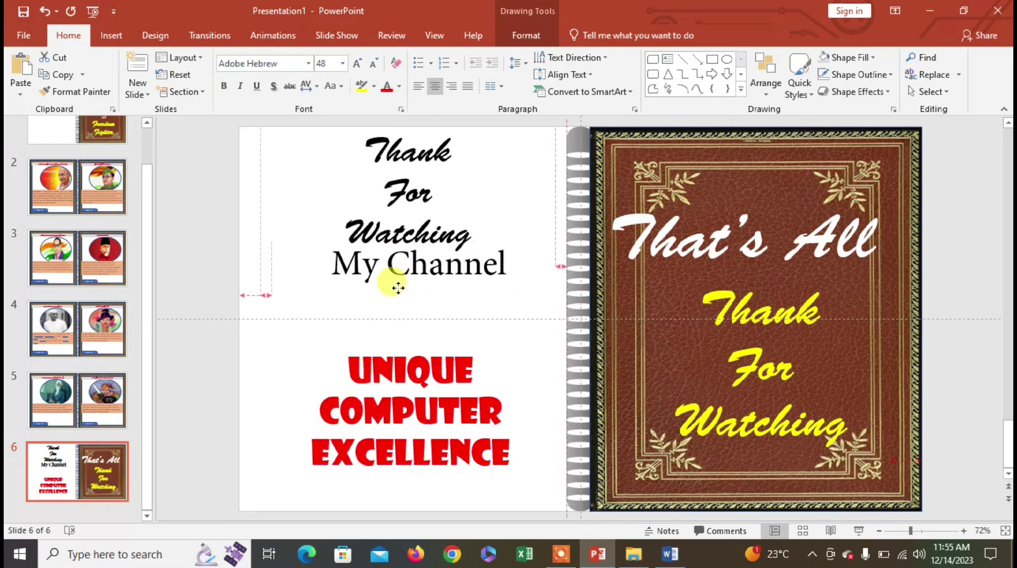
pyautogui.moveTo(392, 295); pyautogui.dragTo(399, 289)
pyautogui.click(372, 369)
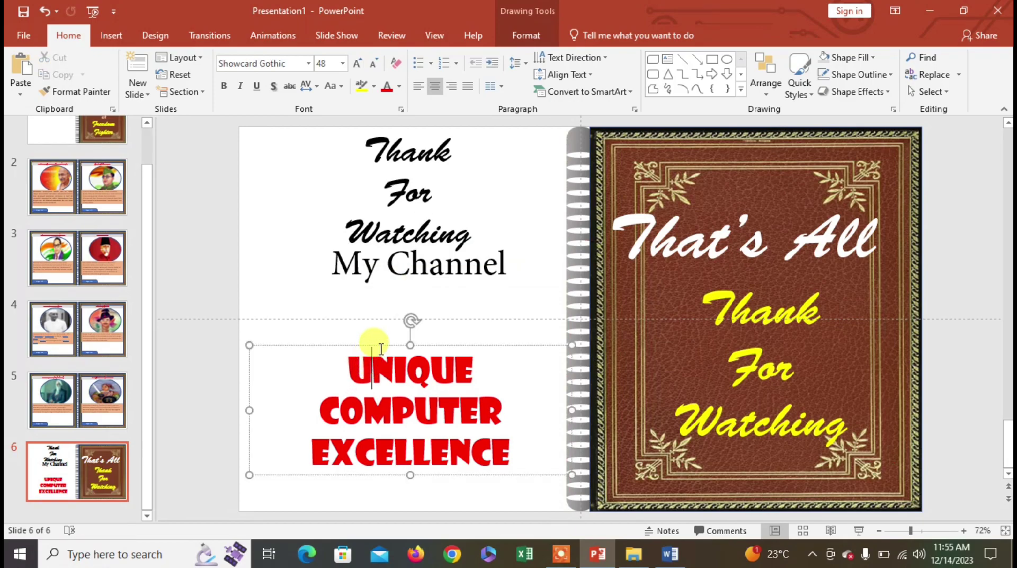
pyautogui.moveTo(381, 345)
pyautogui.mouseDown()
pyautogui.moveTo(385, 287)
pyautogui.moveTo(403, 281)
pyautogui.mouseUp()
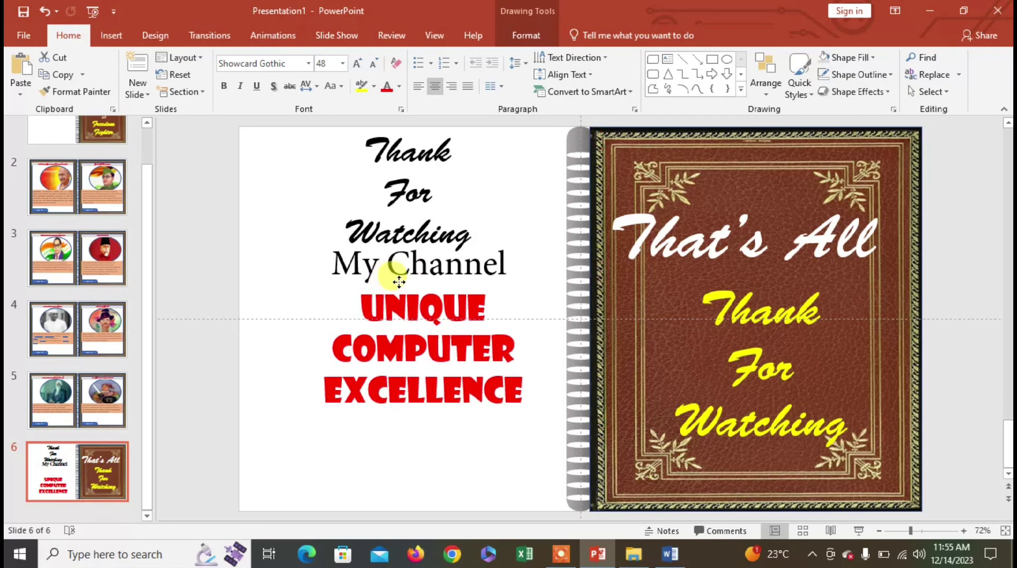
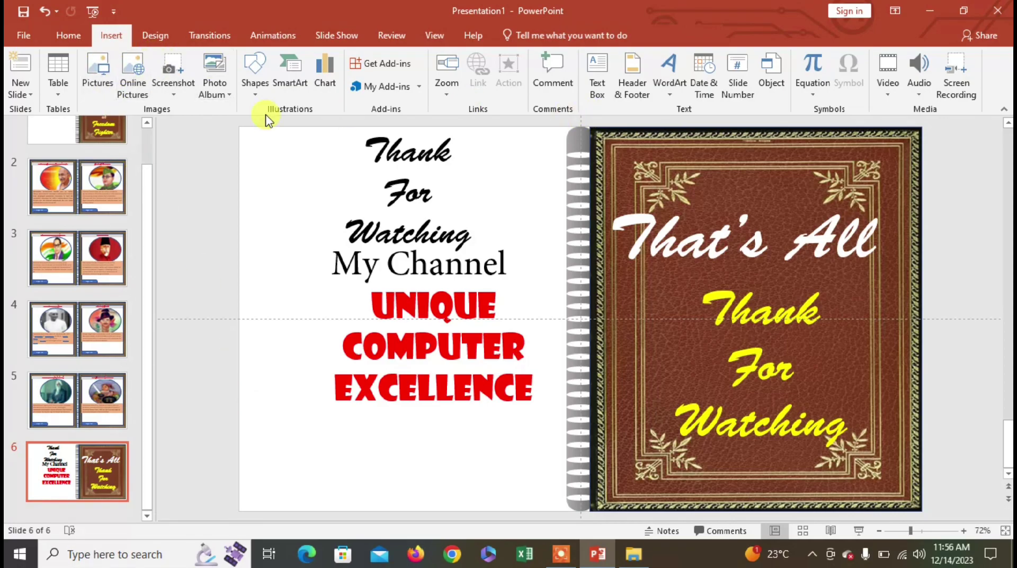
# - Draw an oval at the bottom-left of the left page
pyautogui.click(596, 80)
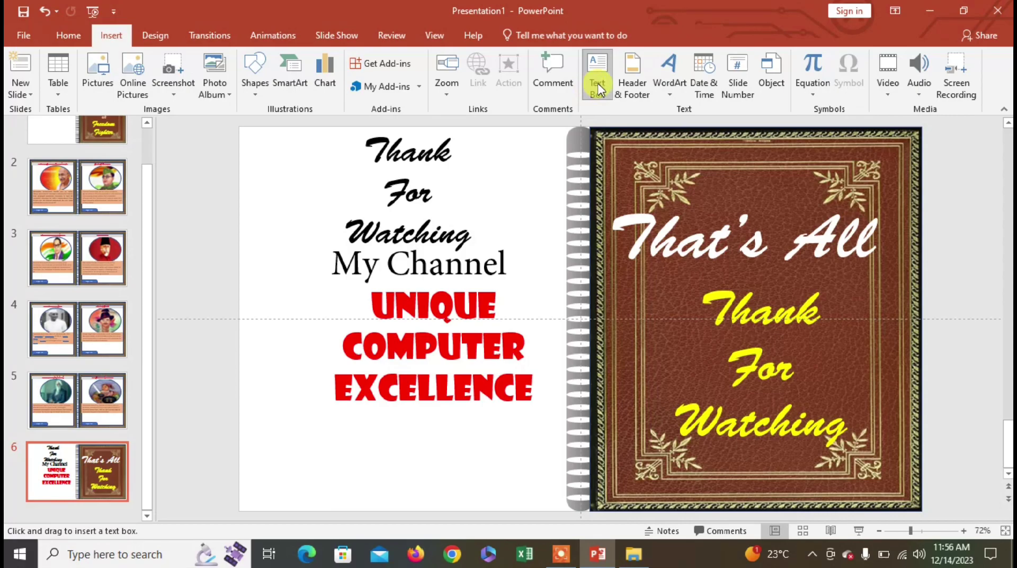
pyautogui.click(265, 90)
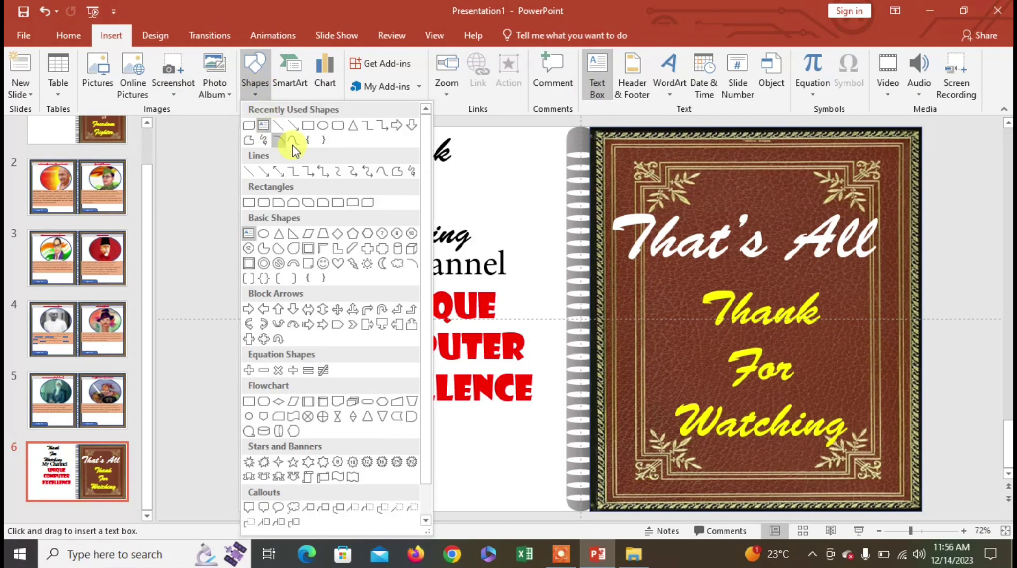
pyautogui.click(323, 128)
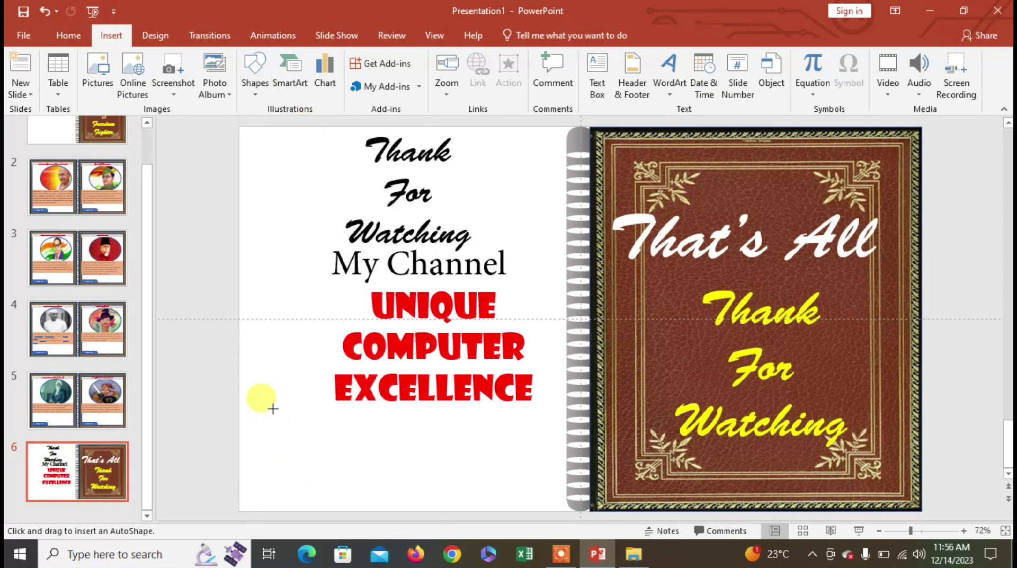
pyautogui.moveTo(248, 393); pyautogui.dragTo(385, 508)
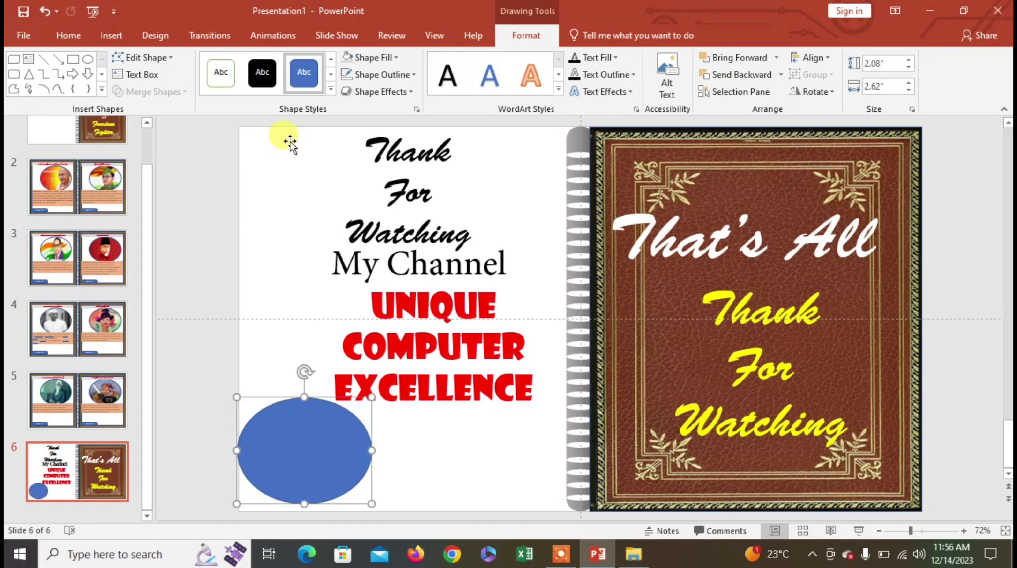
# - Fill the oval with the portrait photo from D:\MY YOUTUBE CHANNEL and enlarge it to about 2.2" by 2.64"
pyautogui.click(390, 58)
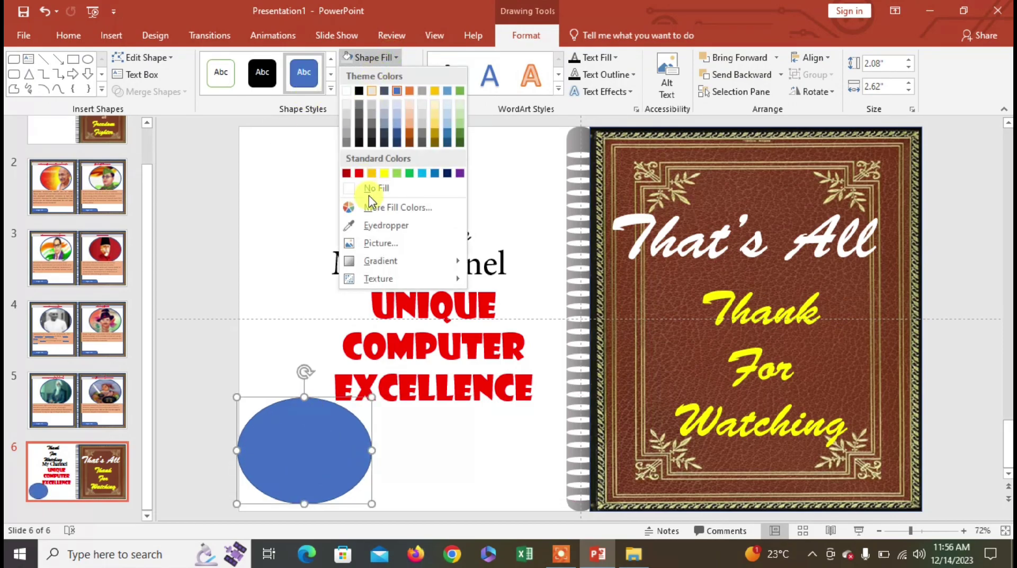
pyautogui.click(386, 243)
pyautogui.click(366, 283)
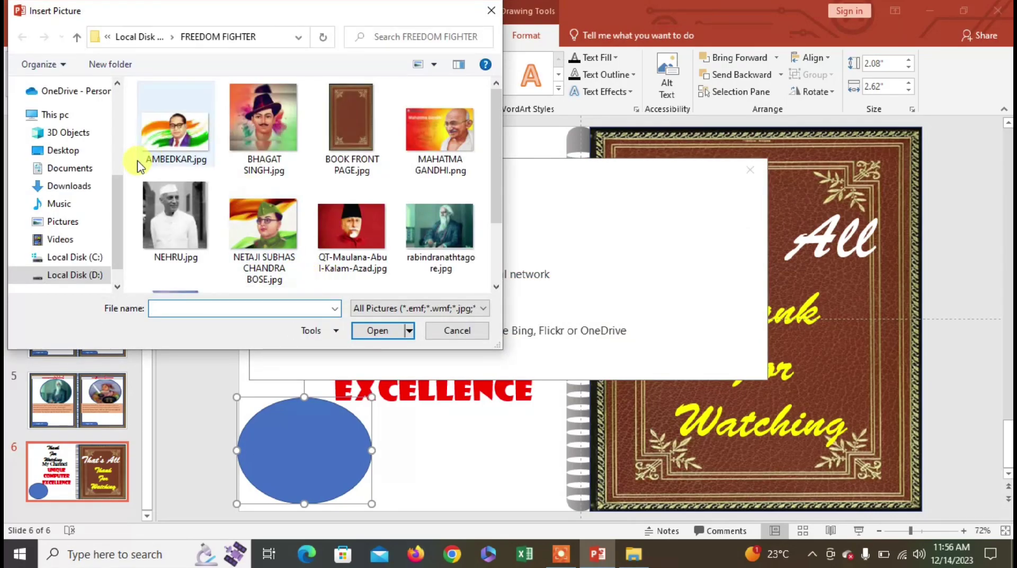
pyautogui.click(97, 276)
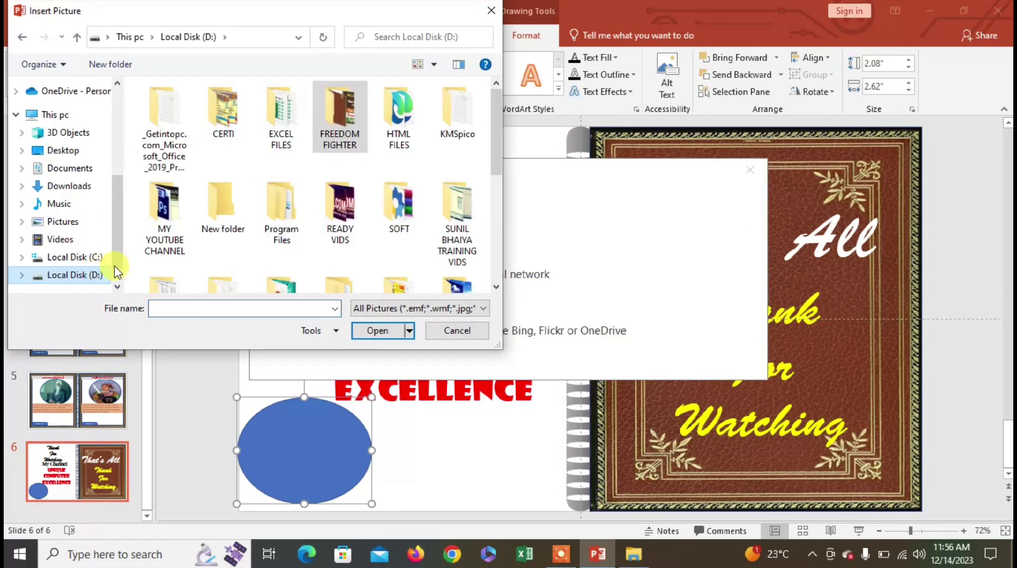
pyautogui.doubleClick(162, 222)
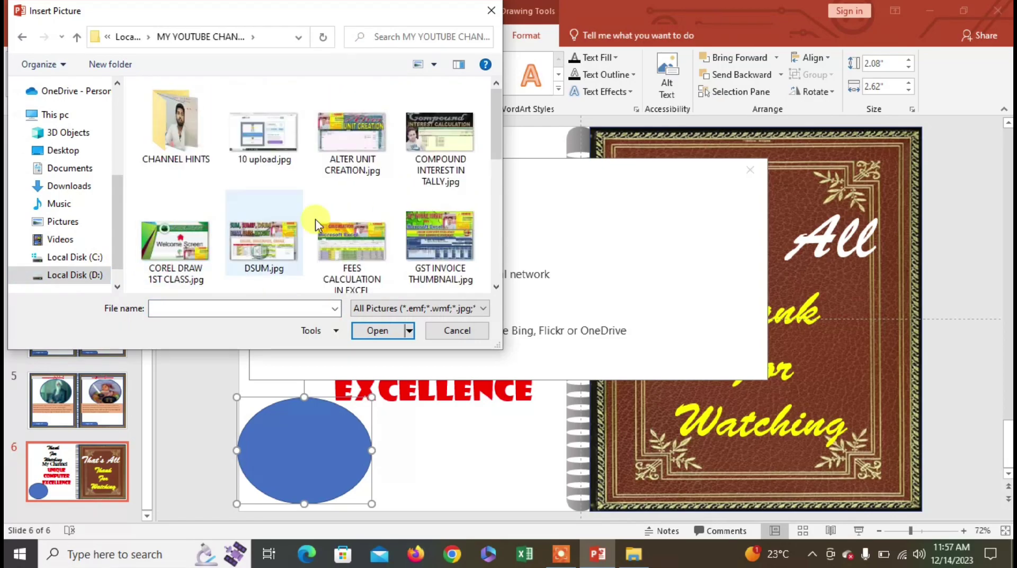
pyautogui.moveTo(490, 127)
pyautogui.mouseDown()
pyautogui.moveTo(490, 227)
pyautogui.moveTo(488, 201)
pyautogui.mouseUp()
pyautogui.doubleClick(406, 98)
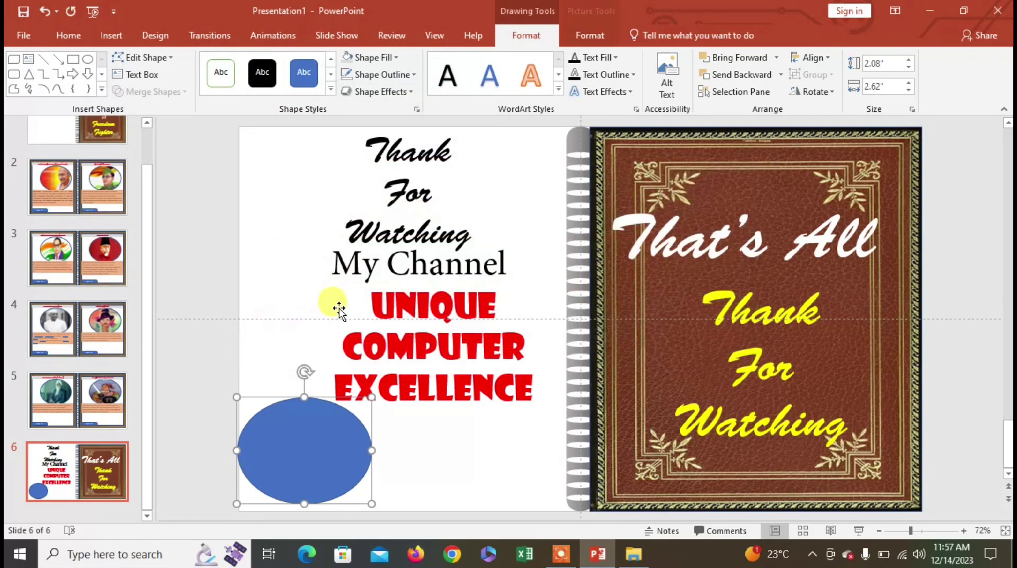
pyautogui.moveTo(369, 500); pyautogui.dragTo(370, 507)
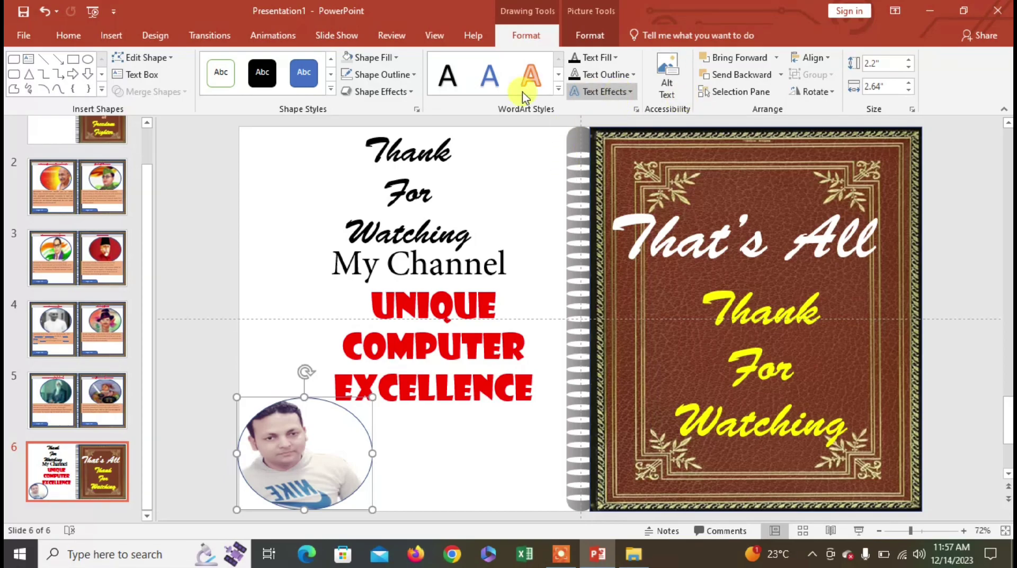
# - Give the circular portrait photo an Offset: Bottom Right outer shadow, leaving the border unchanged
pyautogui.click(592, 35)
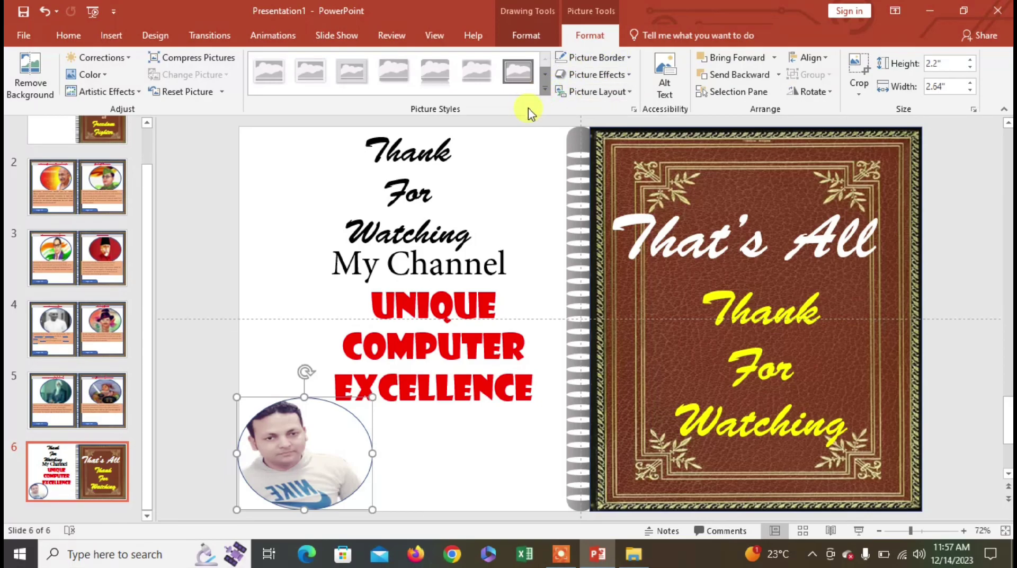
pyautogui.click(617, 59)
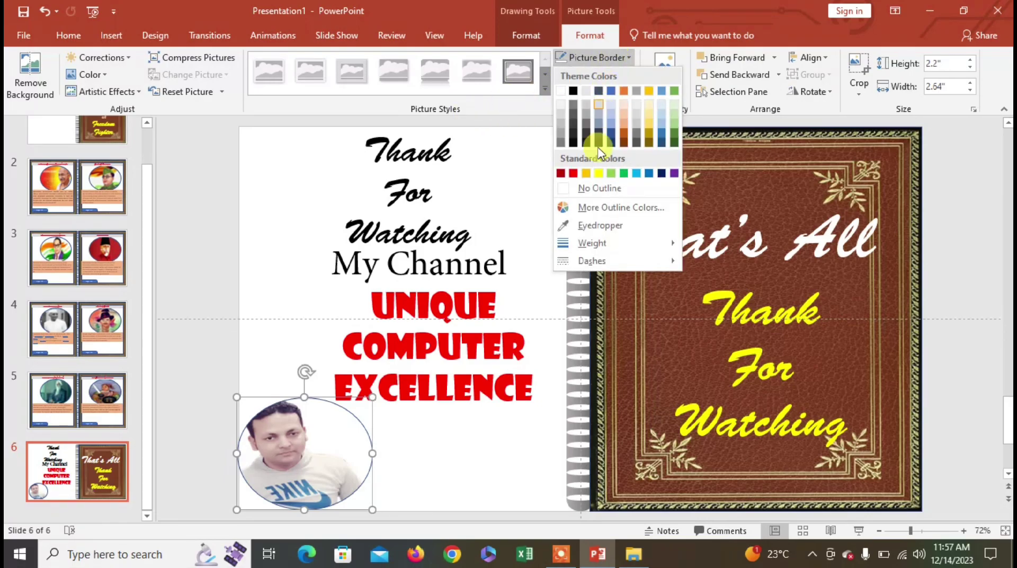
pyautogui.click(610, 227)
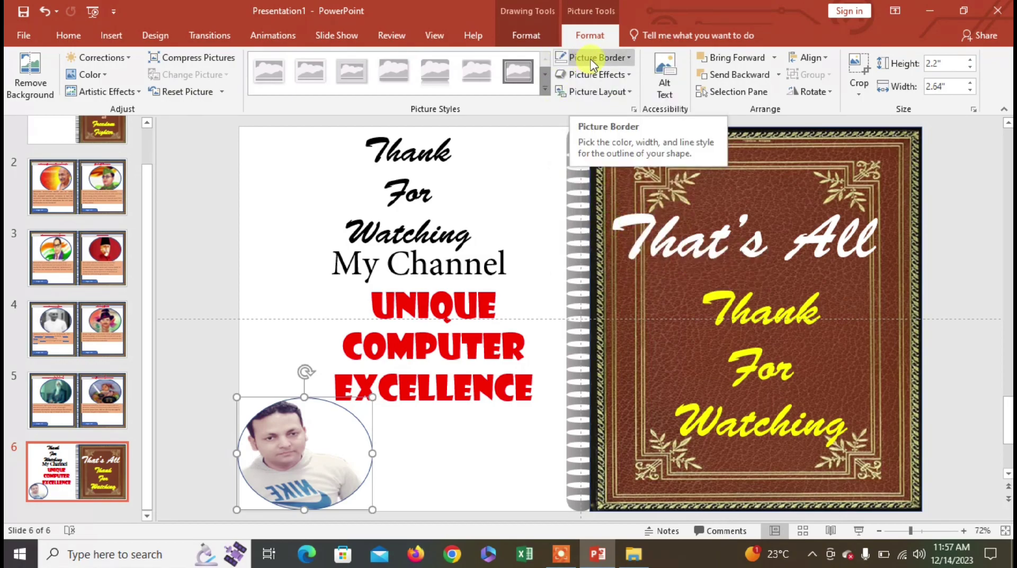
pyautogui.press('Escape')
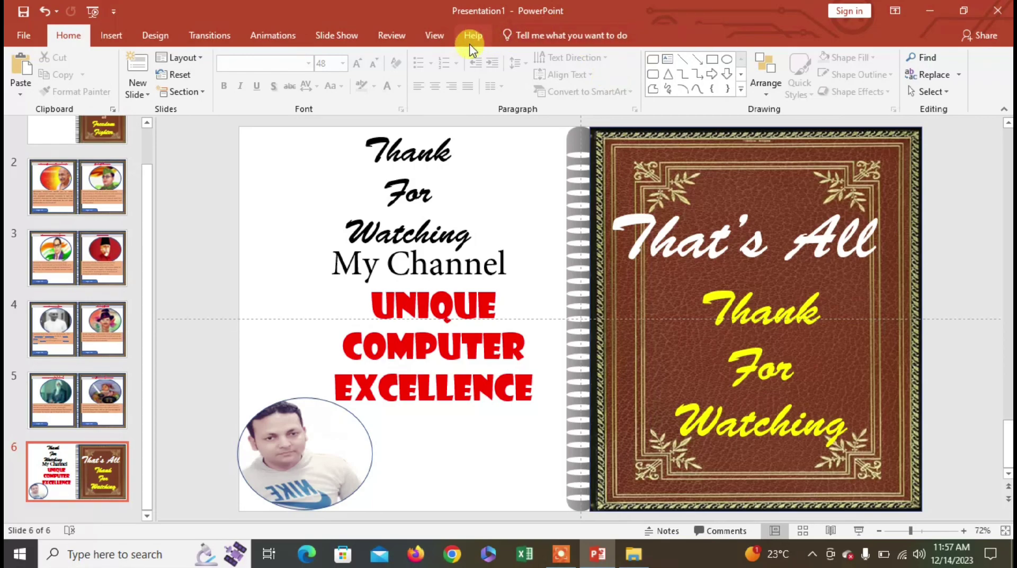
pyautogui.click(342, 411)
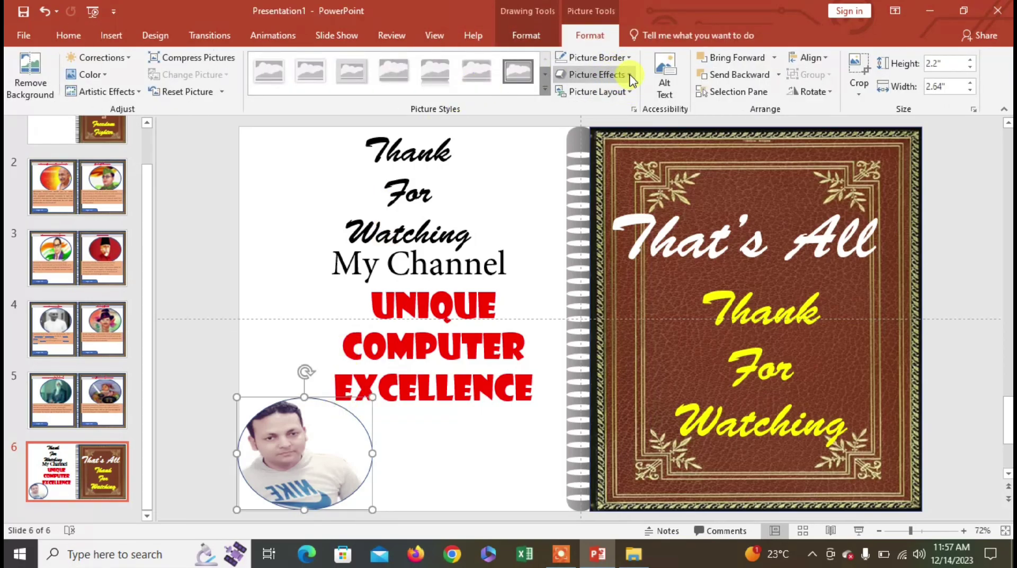
pyautogui.click(632, 80)
pyautogui.moveTo(605, 137)
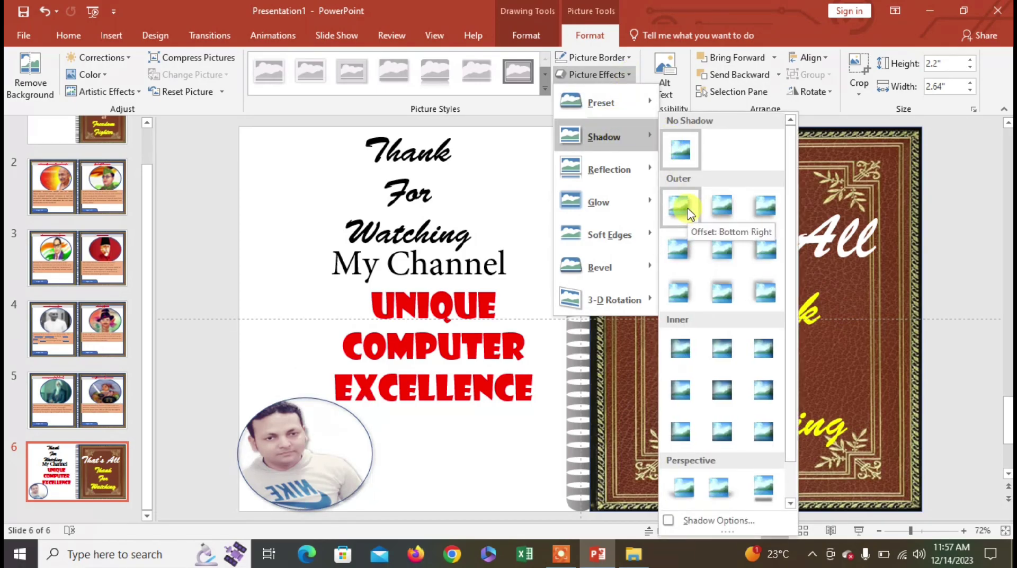
pyautogui.click(679, 252)
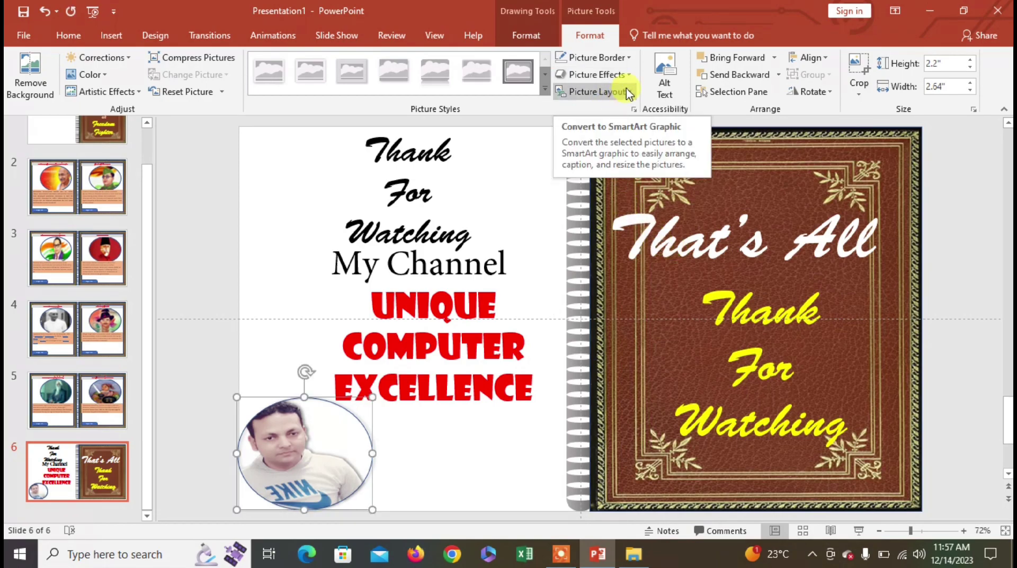
pyautogui.click(467, 463)
pyautogui.click(261, 183)
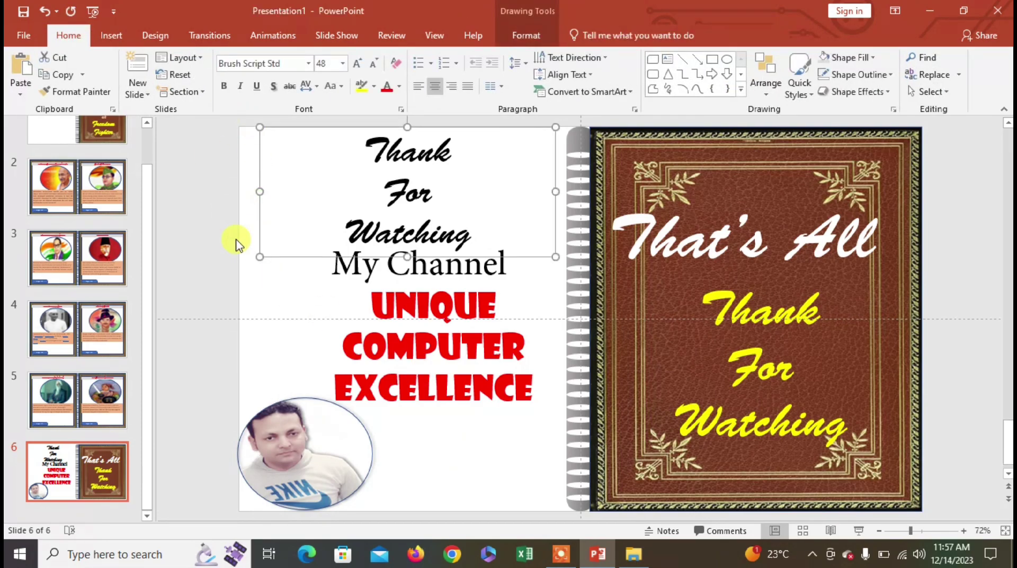
# - Drag the Thank For Watching heading further left, undoing an accidental move of My Channel
pyautogui.click(242, 278)
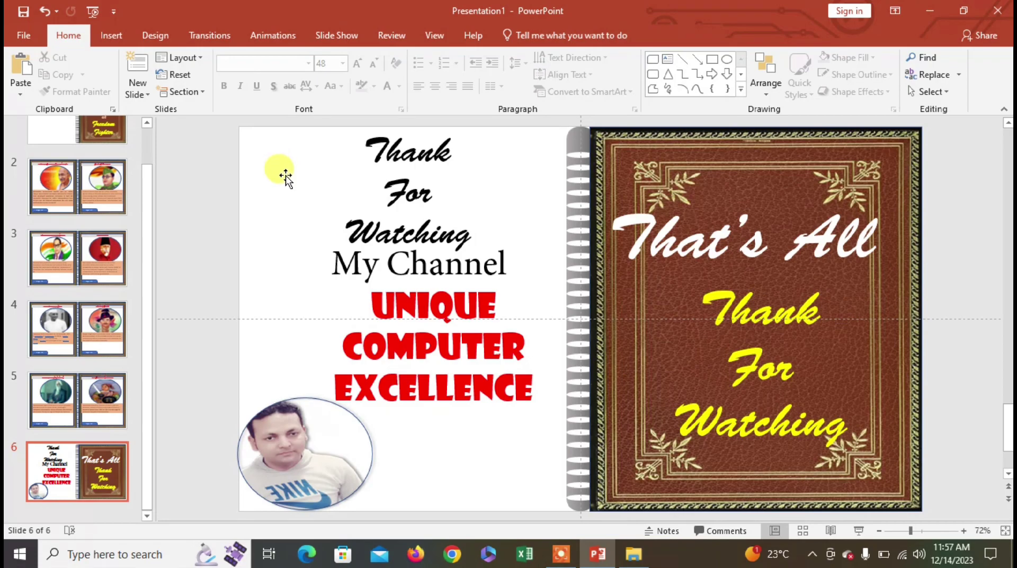
pyautogui.click(395, 217)
pyautogui.moveTo(310, 253); pyautogui.dragTo(345, 258)
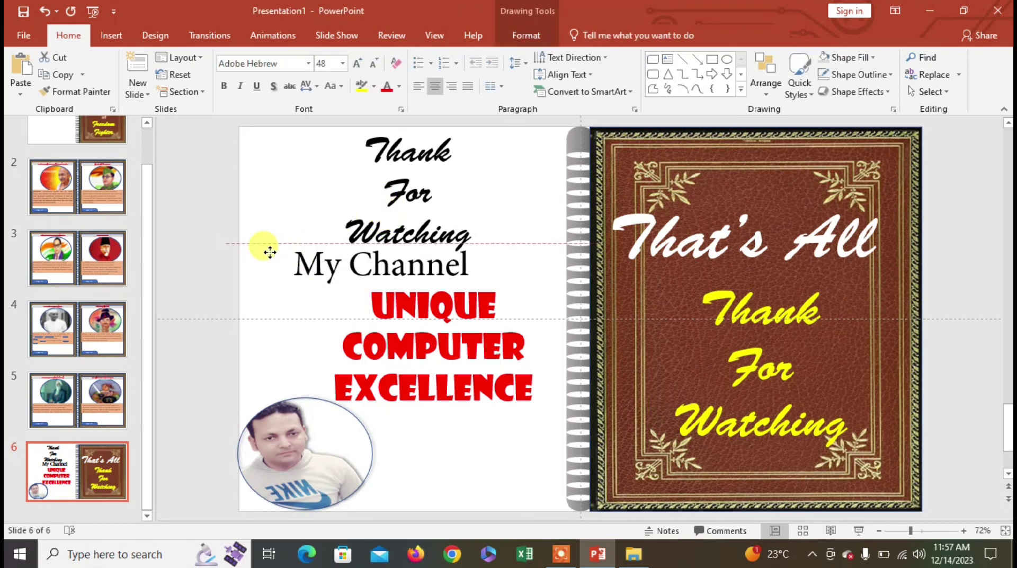
pyautogui.hotkey('ctrl', 'z')
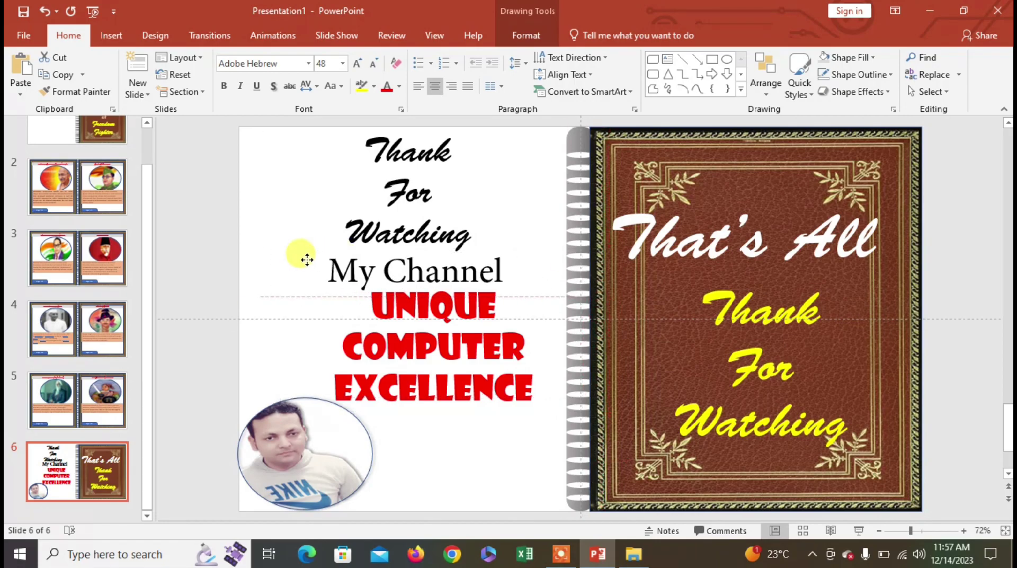
pyautogui.click(355, 220)
pyautogui.moveTo(327, 255); pyautogui.dragTo(256, 255)
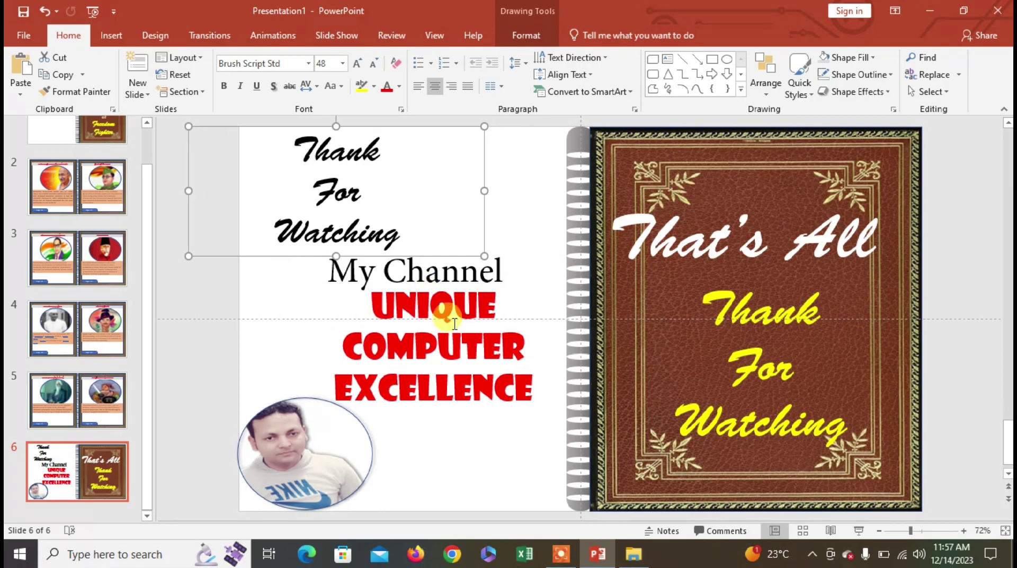
pyautogui.click(493, 271)
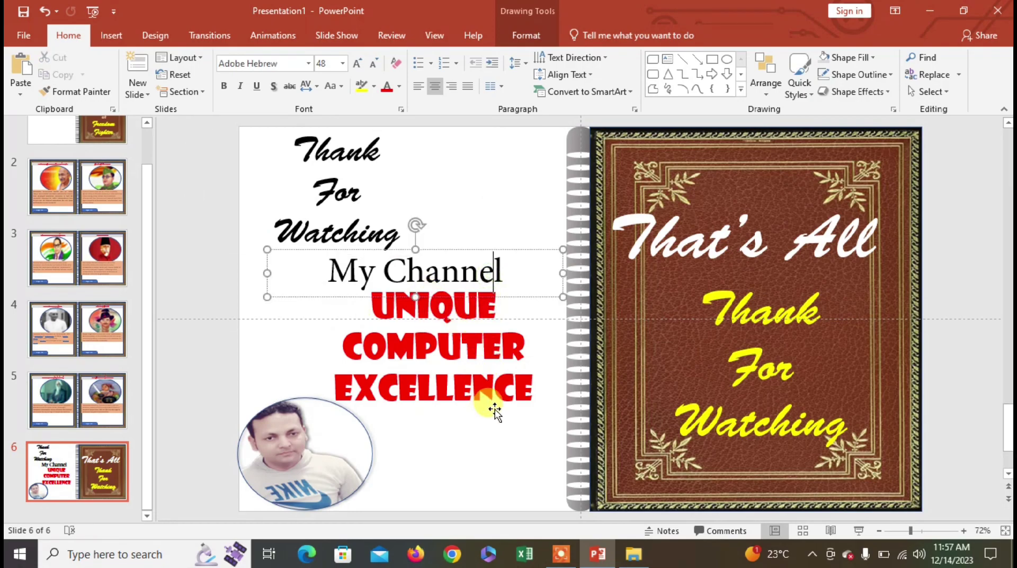
pyautogui.click(349, 456)
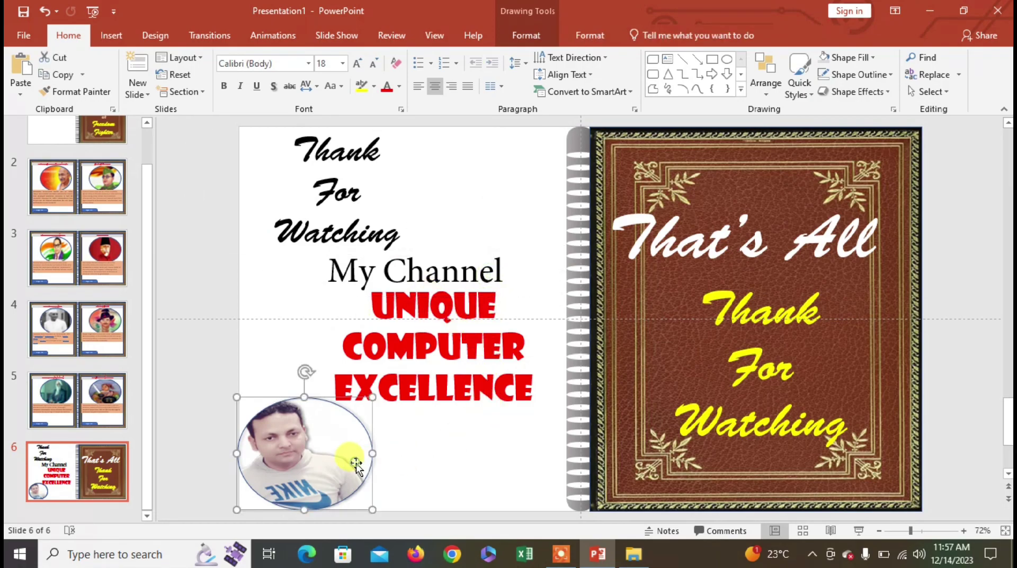
pyautogui.click(438, 492)
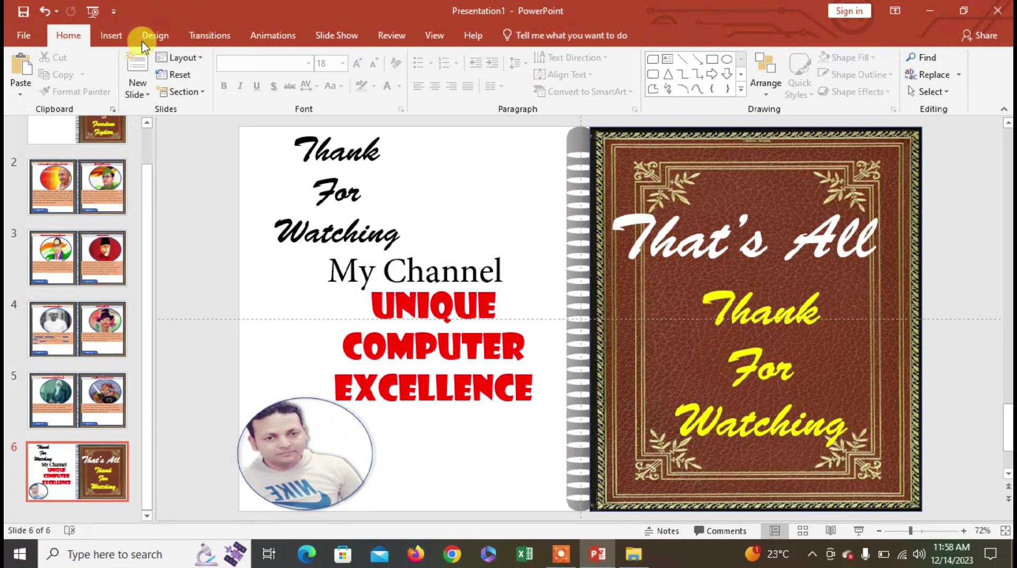
# - Insert a WordArt caption and type the author's name into it
pyautogui.click(122, 38)
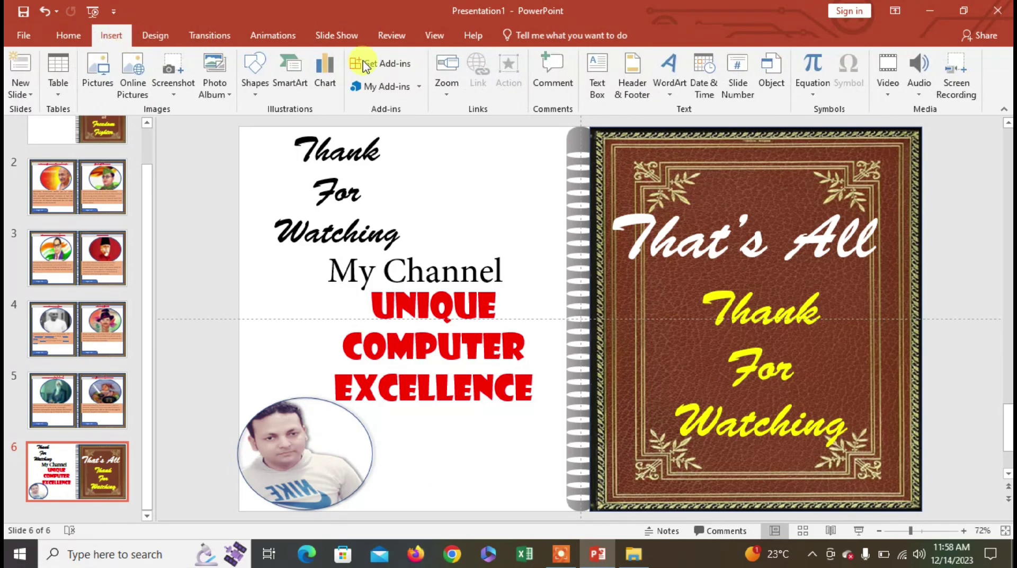
pyautogui.click(669, 74)
pyautogui.click(715, 125)
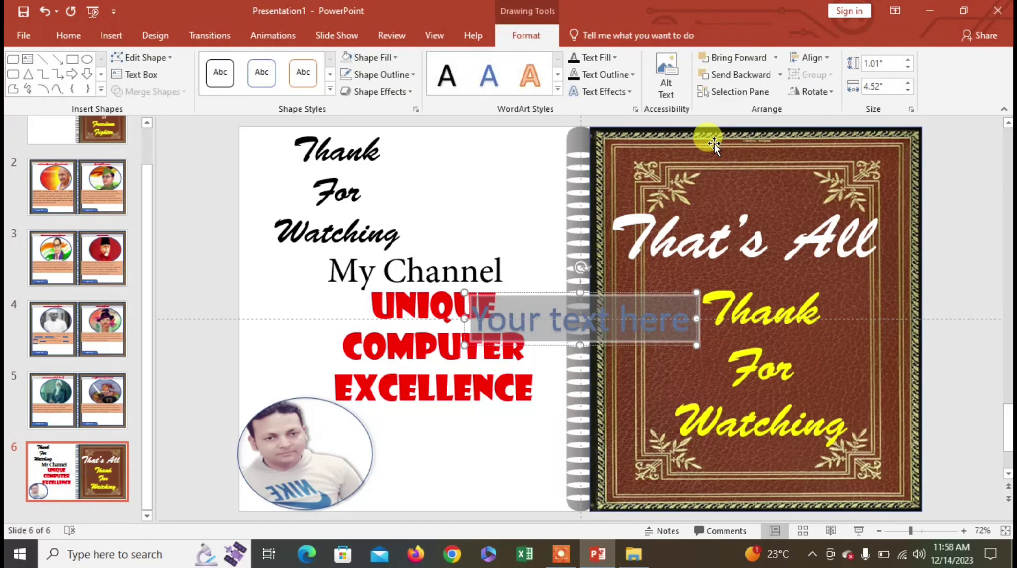
pyautogui.write('sk')
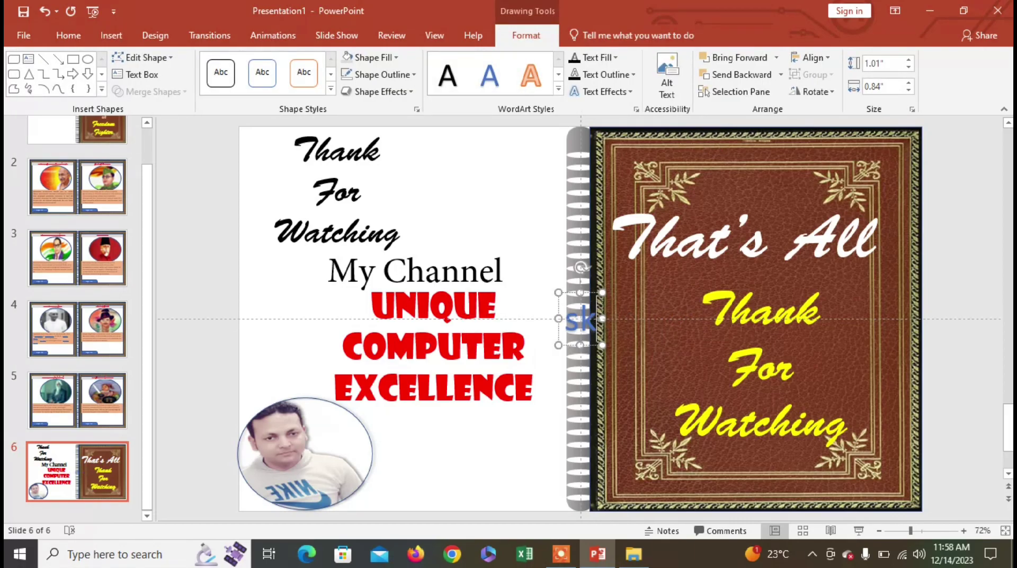
pyautogui.press('BackSpace')
pyautogui.press('BackSpace')
pyautogui.write('Sk')
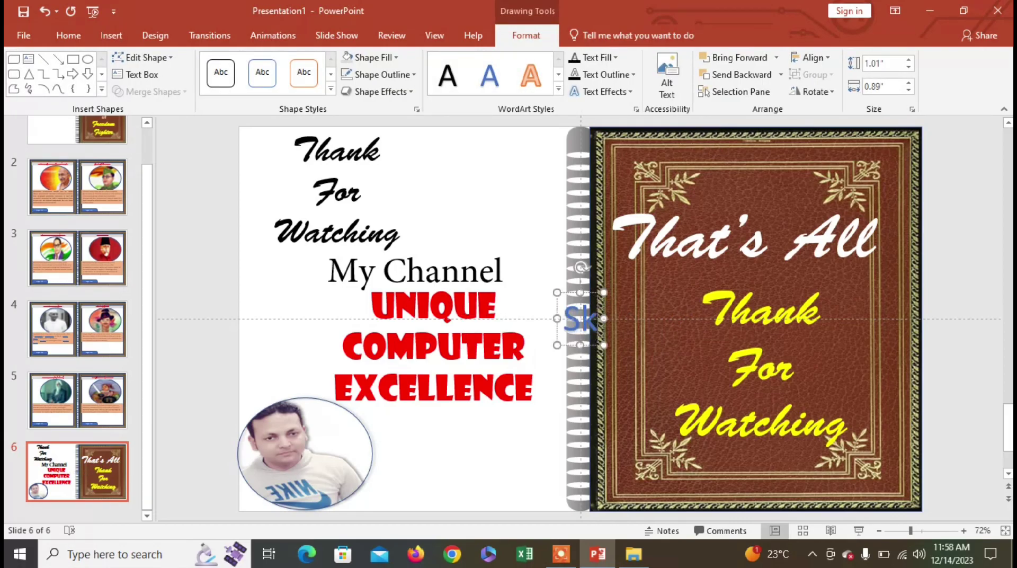
pyautogui.write('. N')
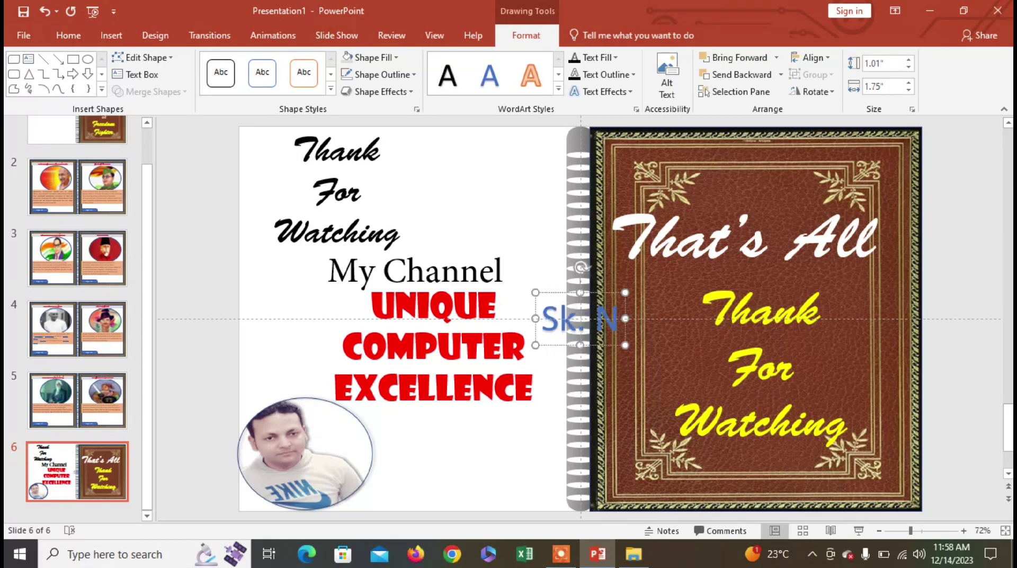
pyautogui.write('eyazi')
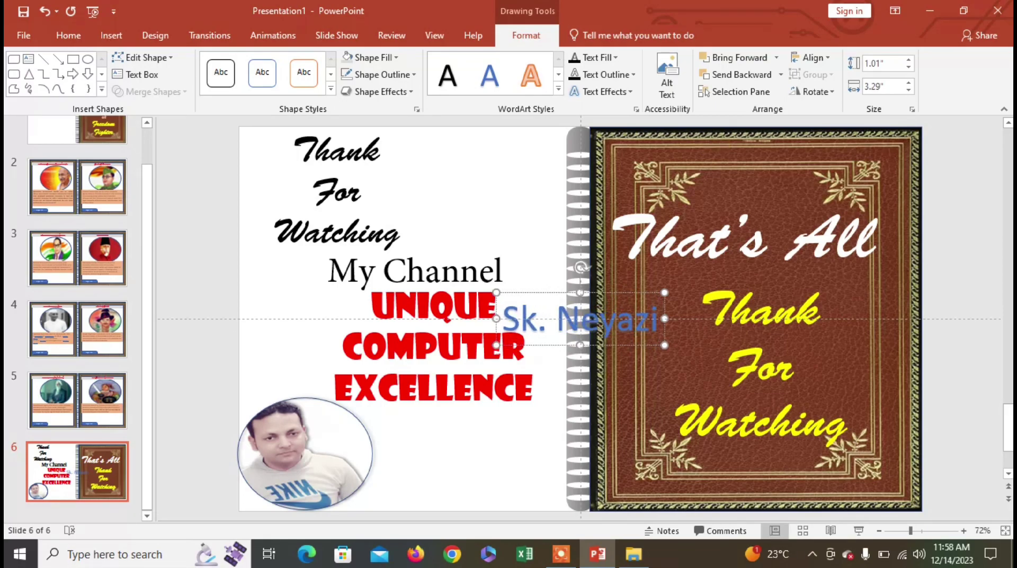
pyautogui.press('BackSpace')
pyautogui.write('uddin')
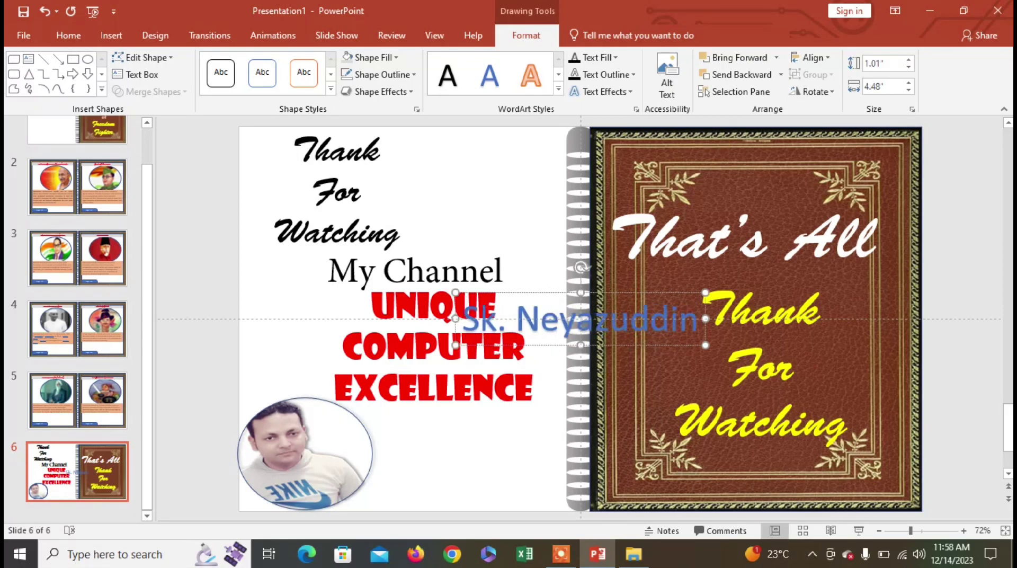
# - Move the name caption down beside the photo, undoing an accidental resize
pyautogui.moveTo(636, 344); pyautogui.dragTo(523, 511)
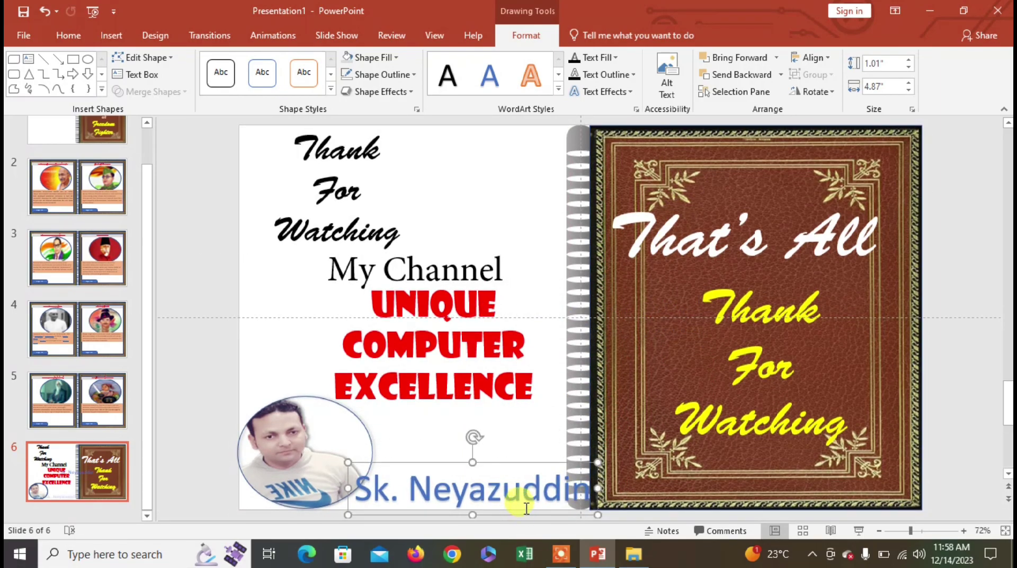
pyautogui.moveTo(523, 464); pyautogui.dragTo(522, 453)
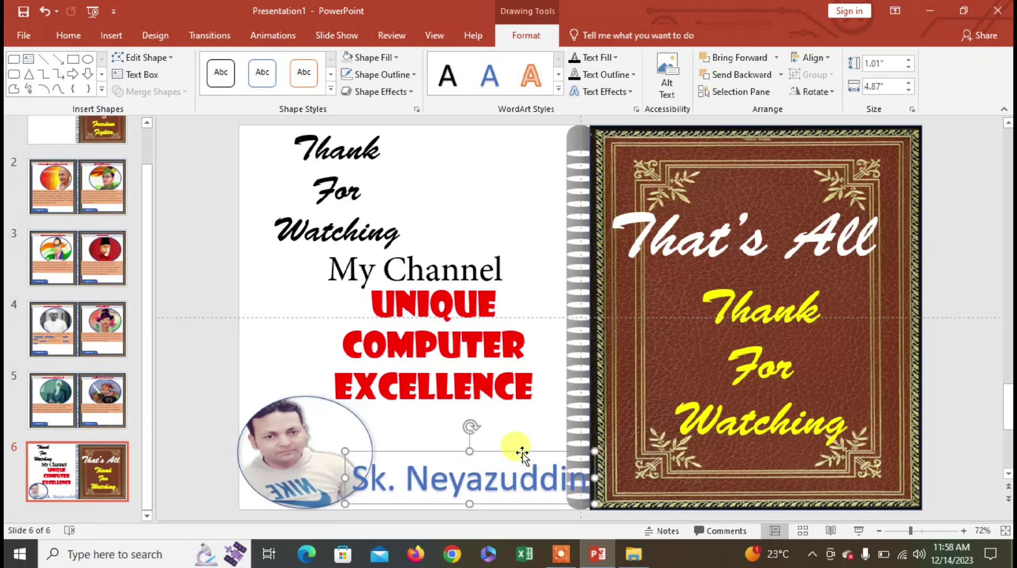
pyautogui.hotkey('ctrl', 'z')
pyautogui.hotkey('ctrl', 'z')
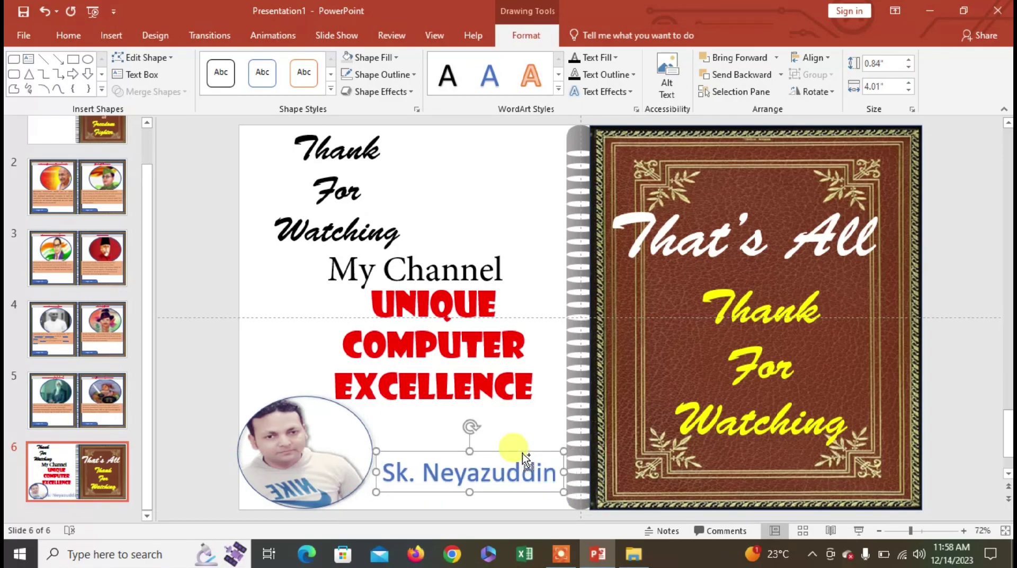
pyautogui.click(335, 186)
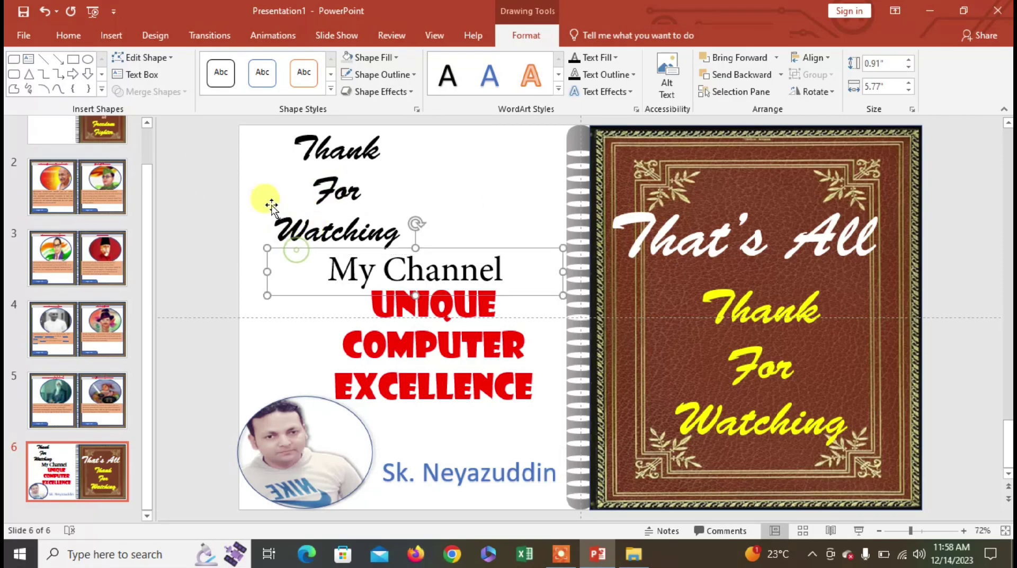
pyautogui.click(290, 186)
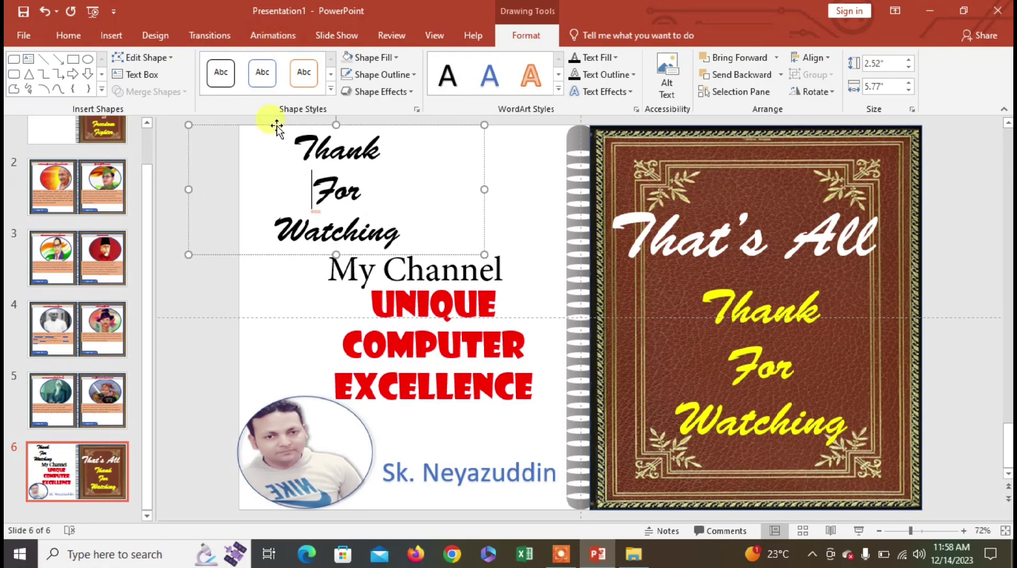
pyautogui.click(273, 252)
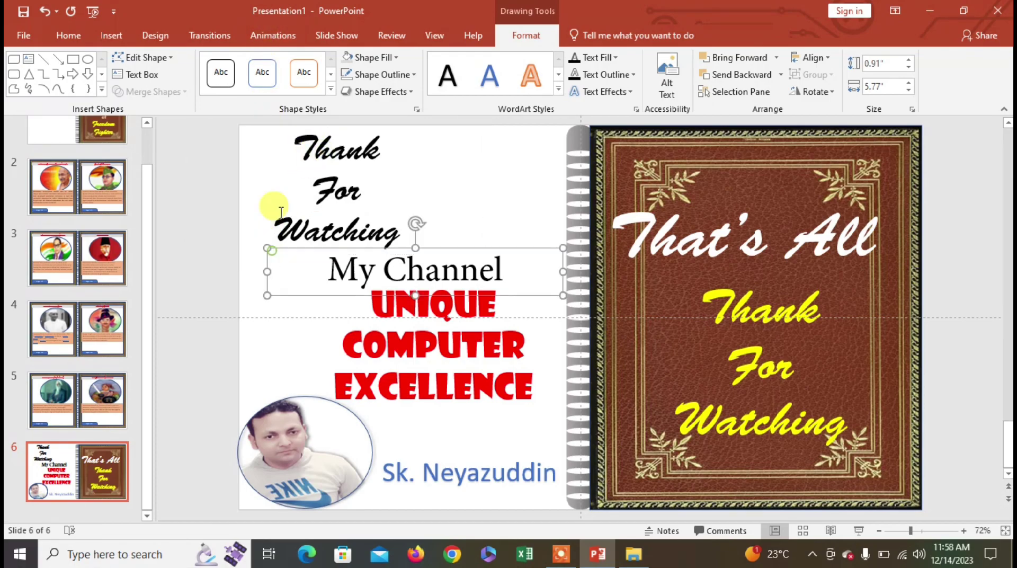
# - Give the Thank For Watching text a Fly In entrance animation
pyautogui.click(273, 36)
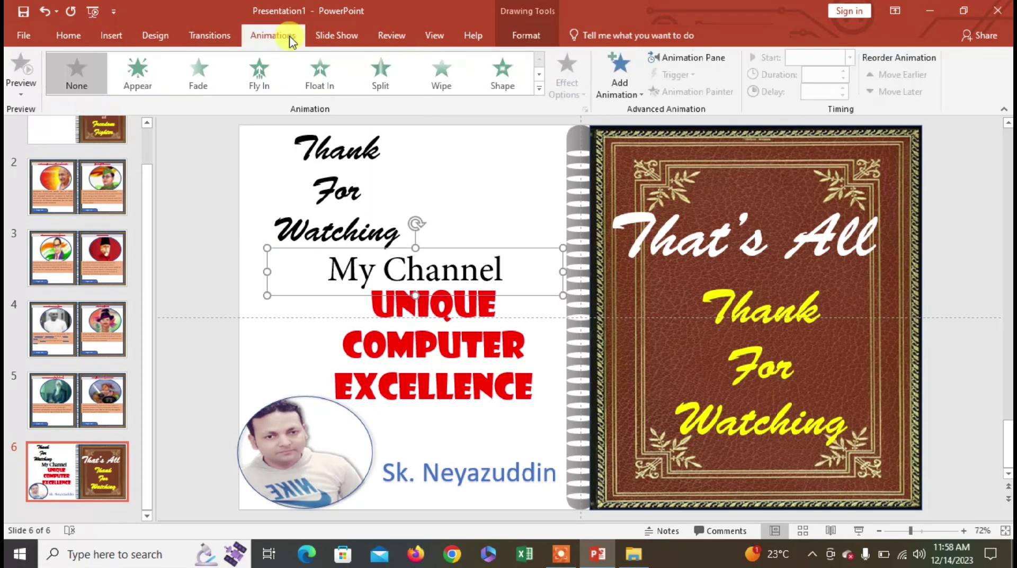
pyautogui.click(539, 96)
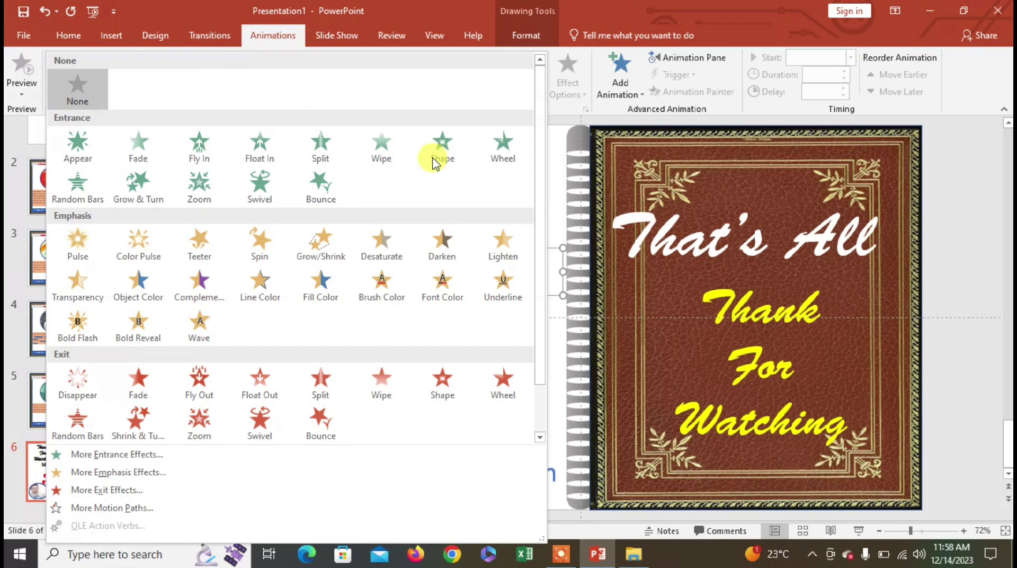
pyautogui.click(378, 151)
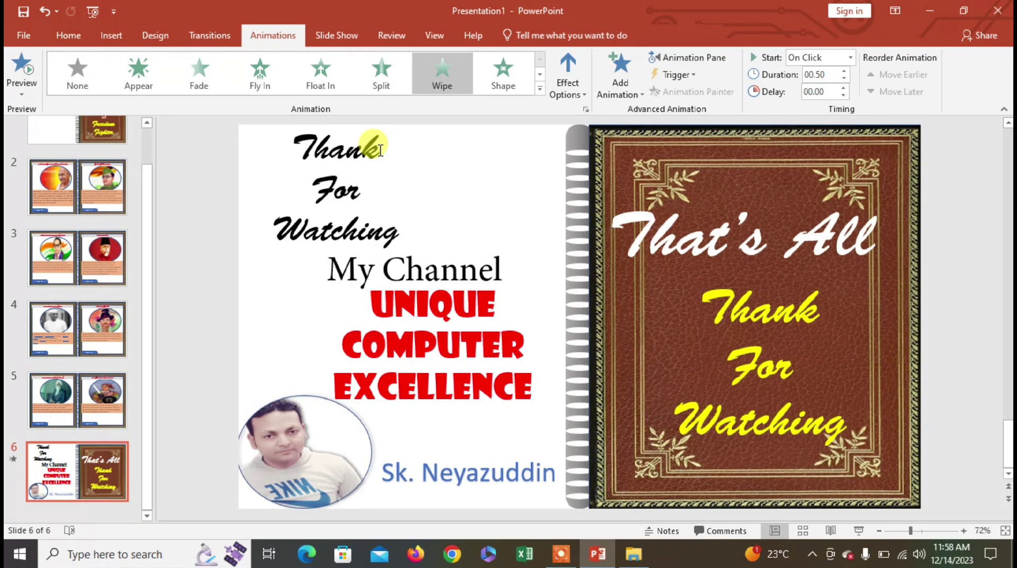
pyautogui.click(385, 149)
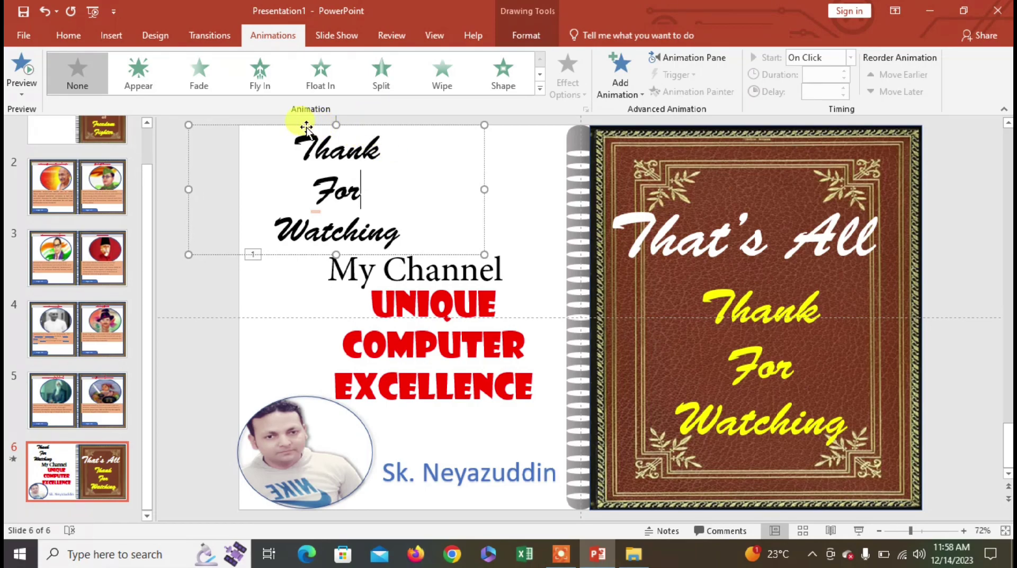
pyautogui.click(320, 84)
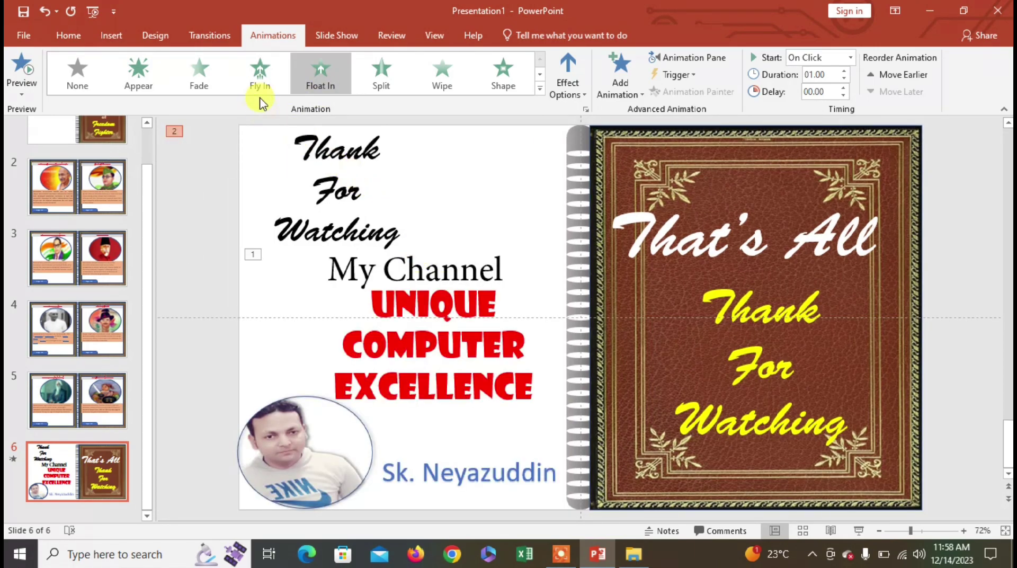
pyautogui.click(261, 73)
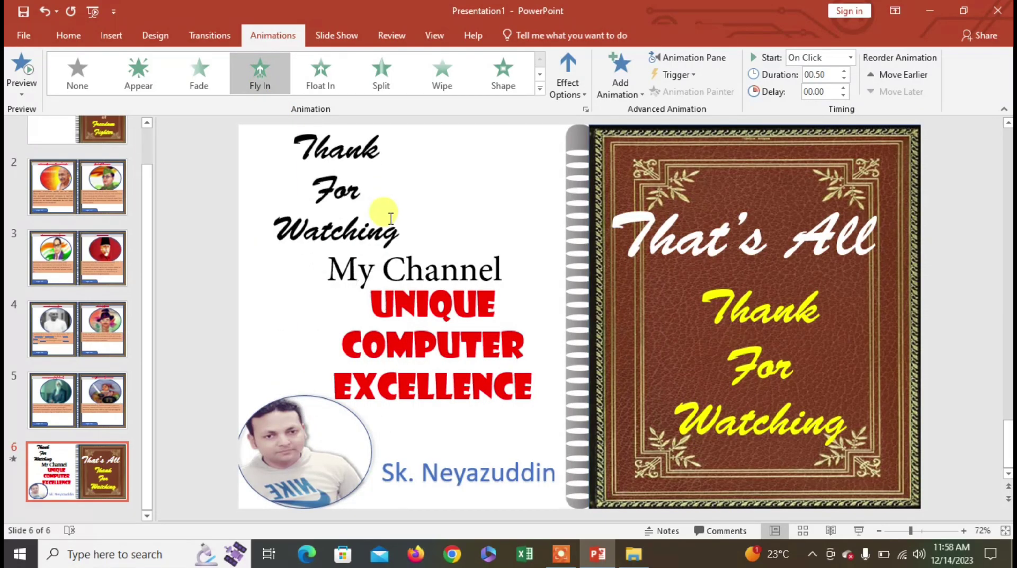
# - Change the My Channel text's entrance animation to Zoom
pyautogui.click(425, 275)
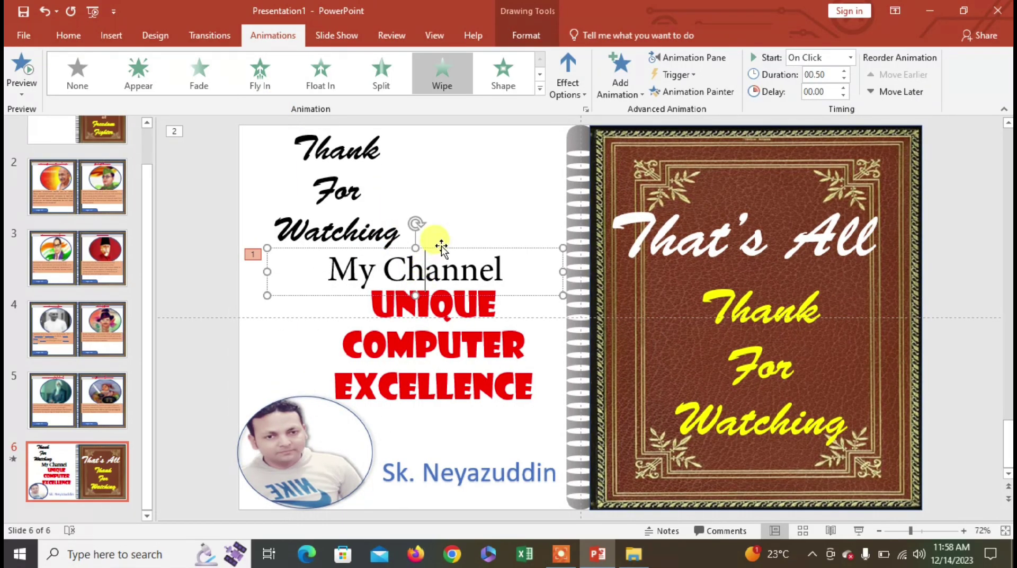
pyautogui.click(540, 88)
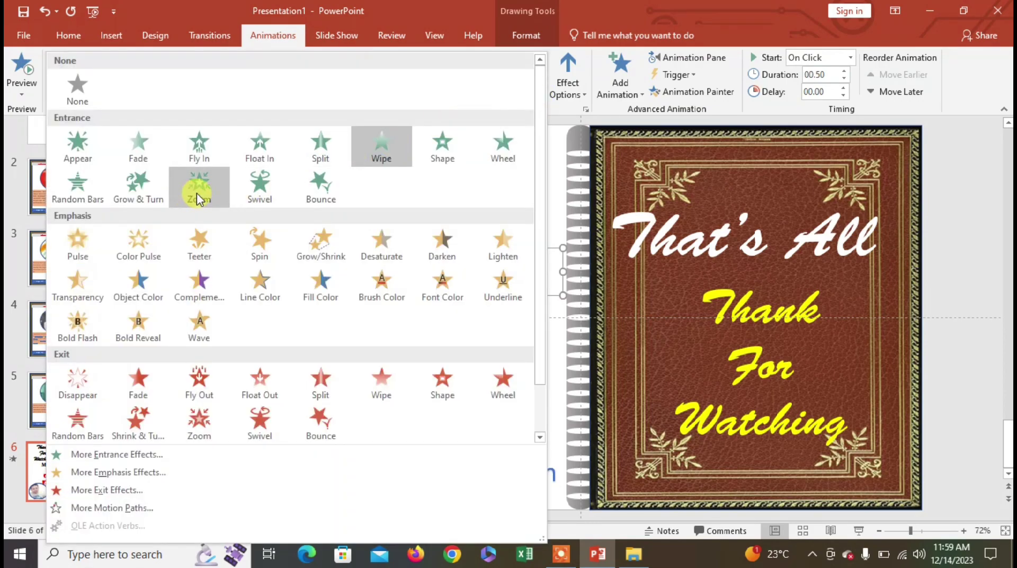
pyautogui.click(198, 199)
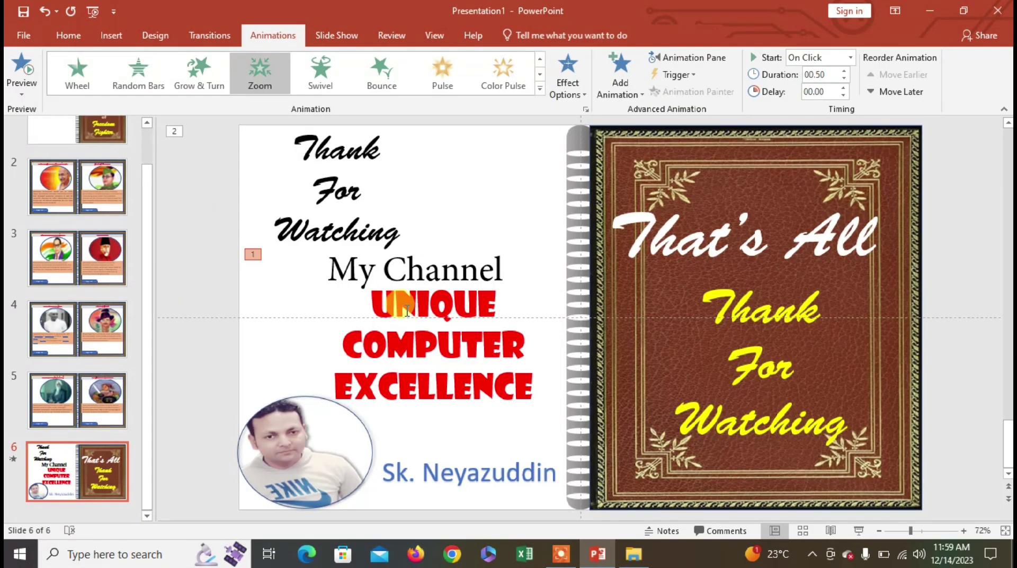
pyautogui.click(407, 312)
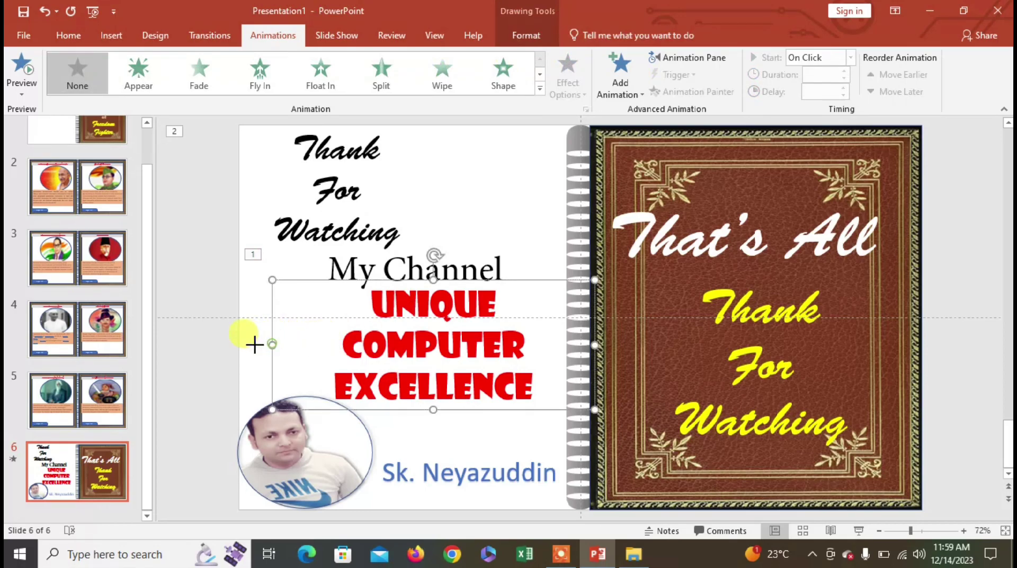
# - Widen UNIQUE COMPUTER EXCELLENCE to two lines and give it a Fade entrance
pyautogui.moveTo(255, 344); pyautogui.dragTo(236, 343)
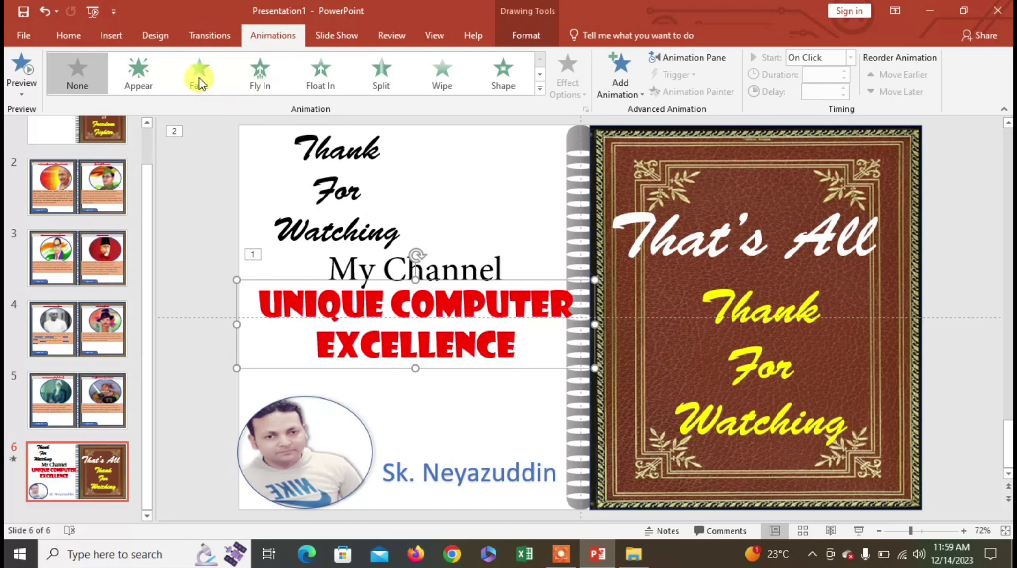
pyautogui.click(199, 76)
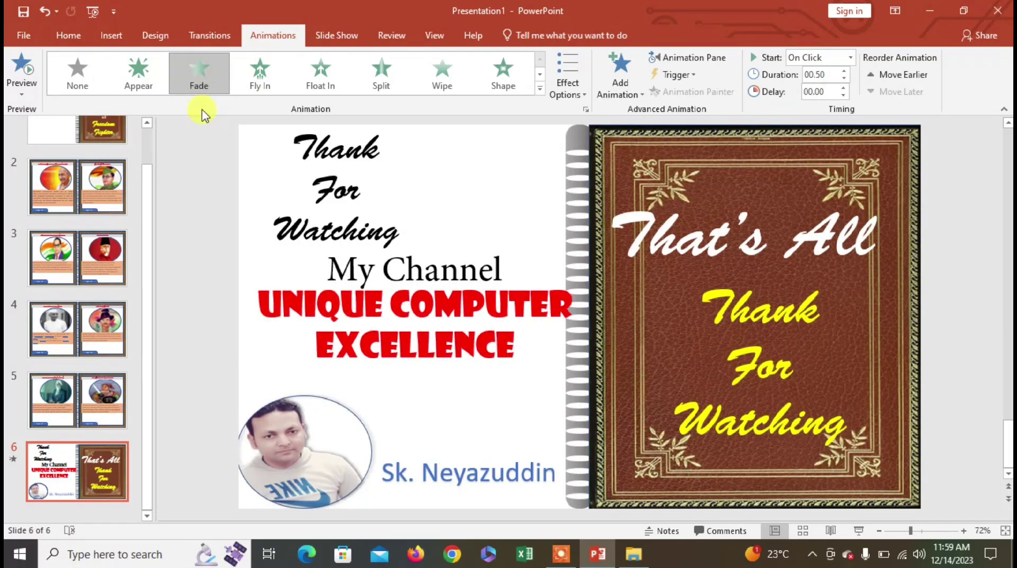
pyautogui.click(321, 409)
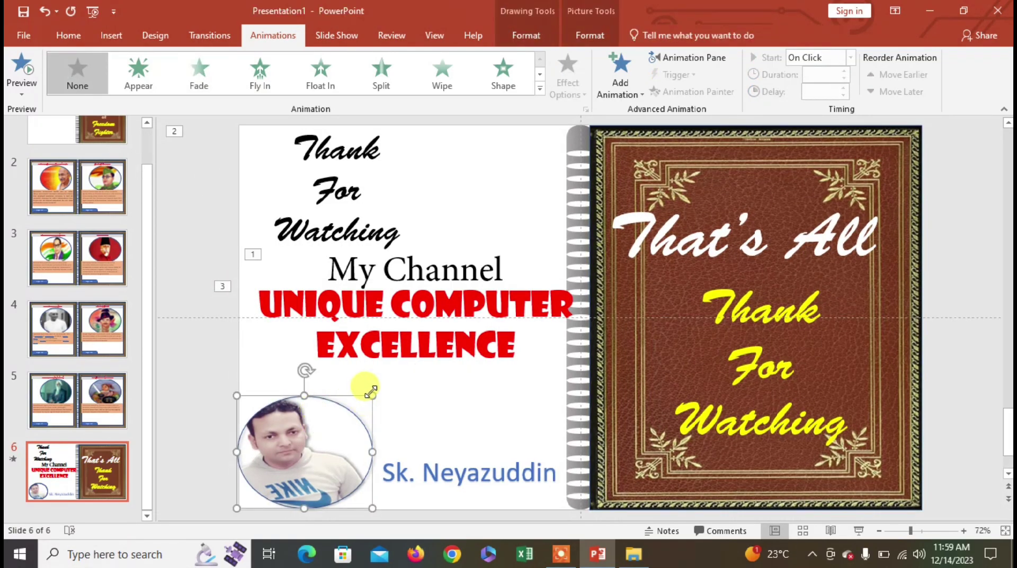
# - Enlarge the circular photo and give it a Grow/Shrink emphasis
pyautogui.moveTo(373, 395); pyautogui.dragTo(414, 360)
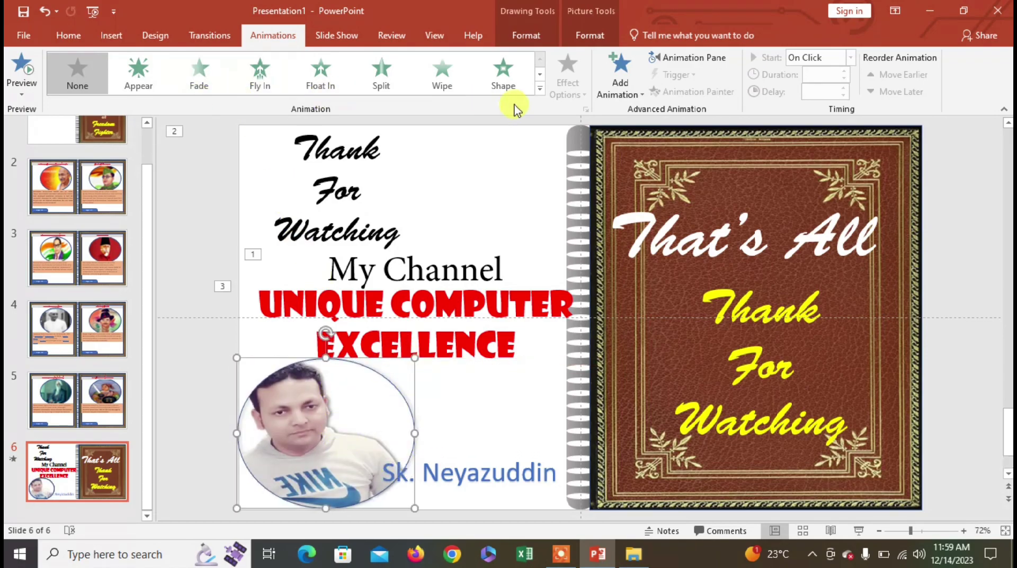
pyautogui.click(541, 88)
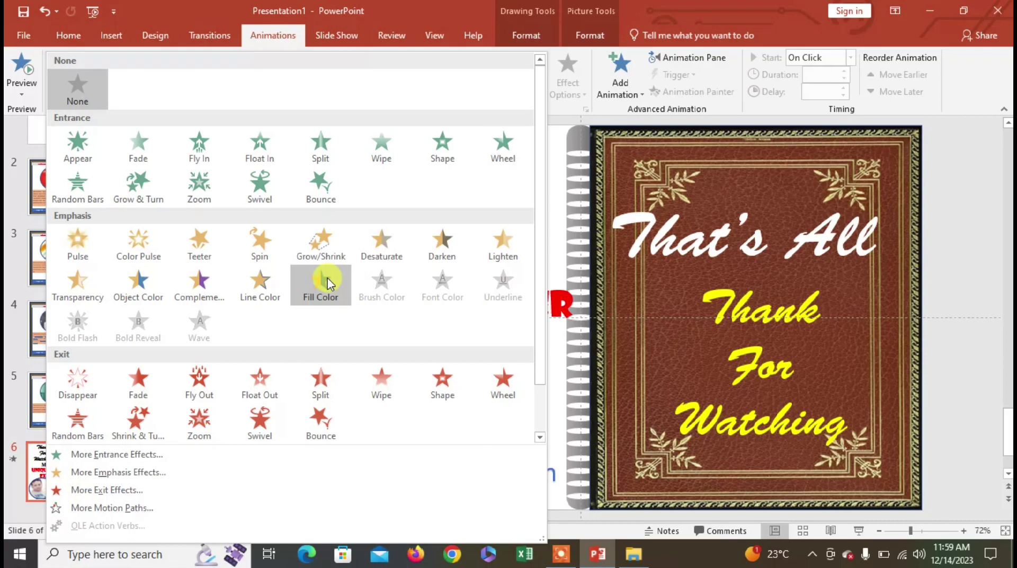
pyautogui.click(324, 246)
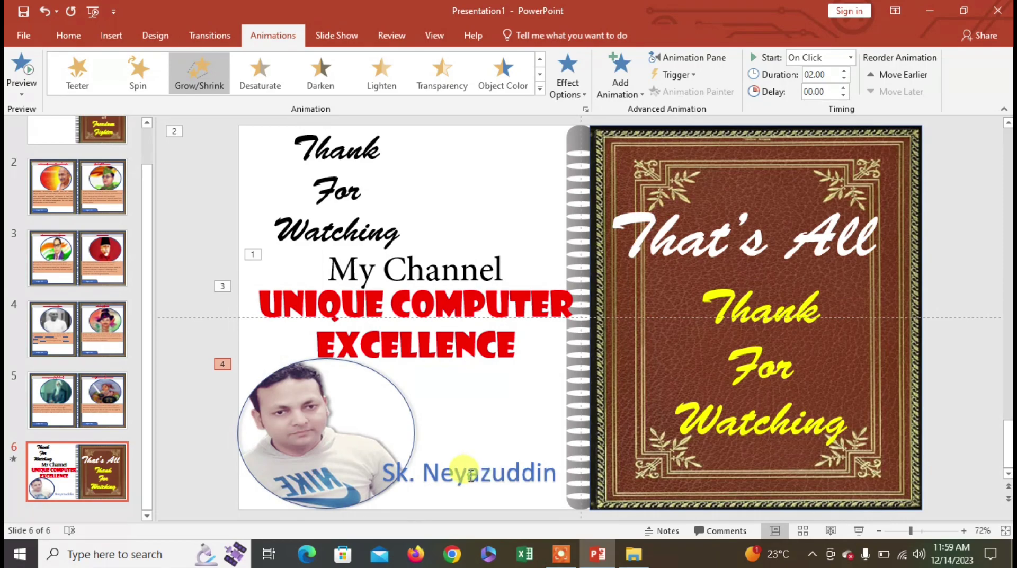
# - Give the author's name caption an Appear entrance
pyautogui.click(471, 473)
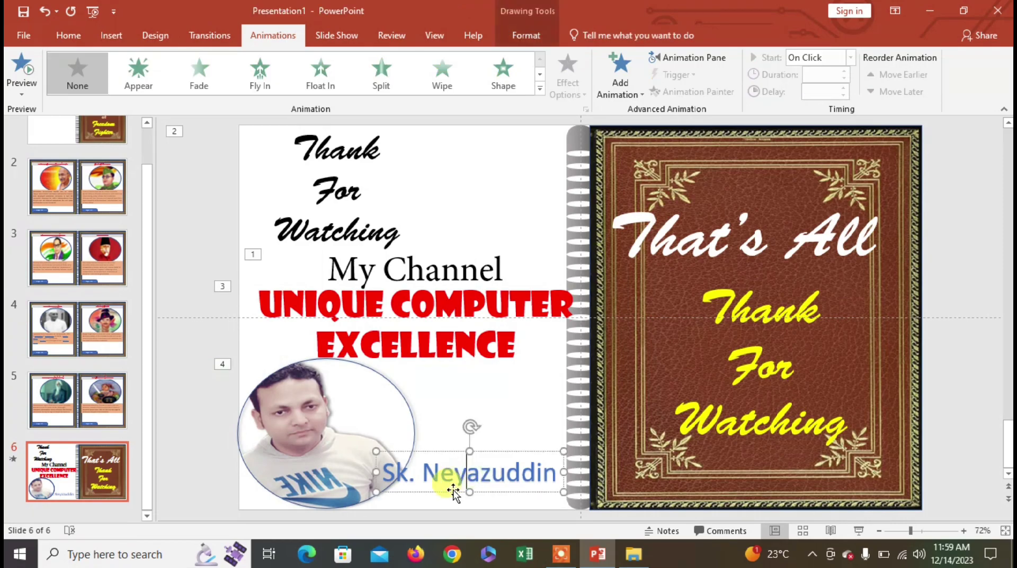
pyautogui.click(150, 84)
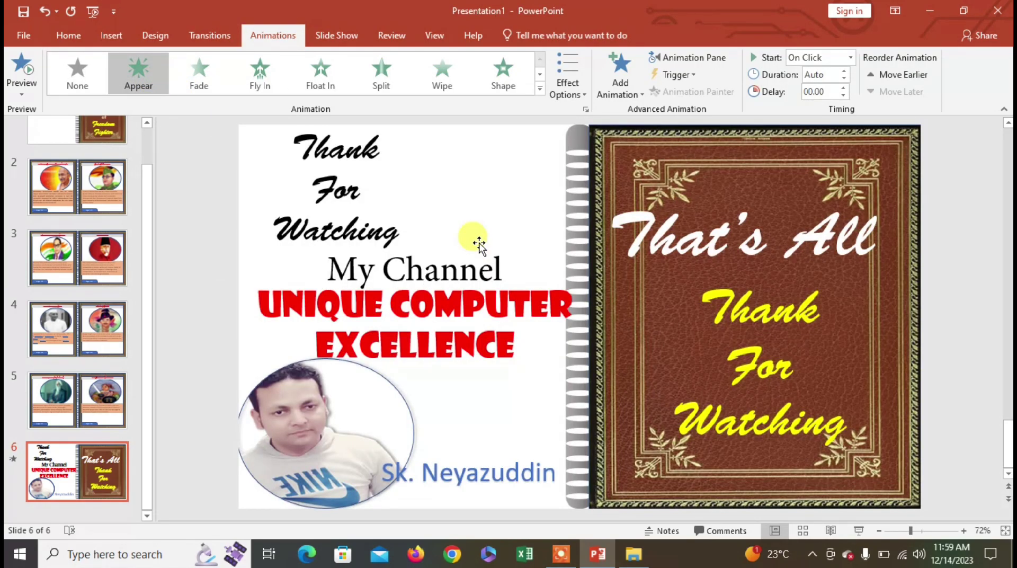
pyautogui.click(372, 148)
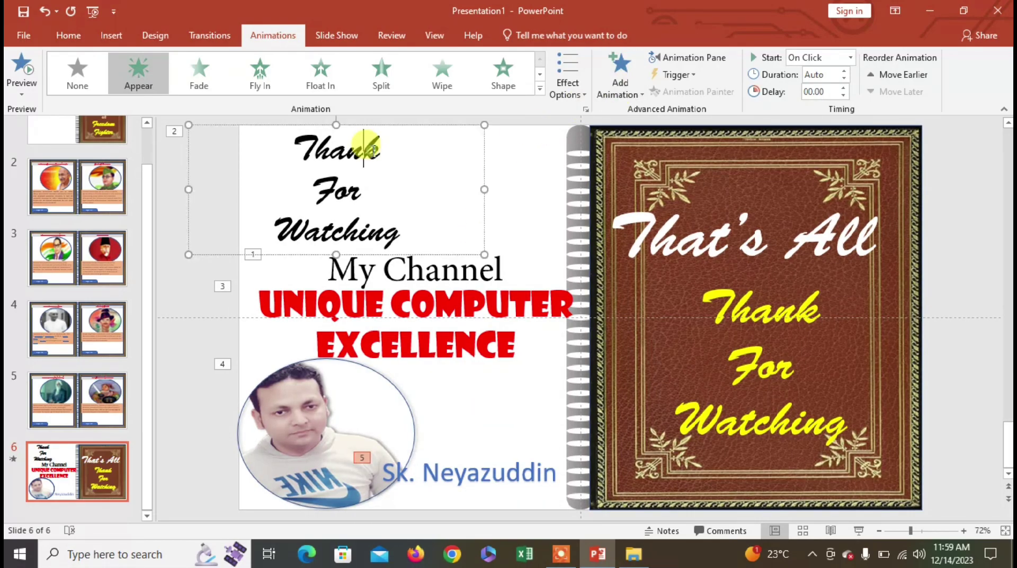
# - In the Animation Pane, set the Zoom animation's delay to 1 second
pyautogui.click(691, 58)
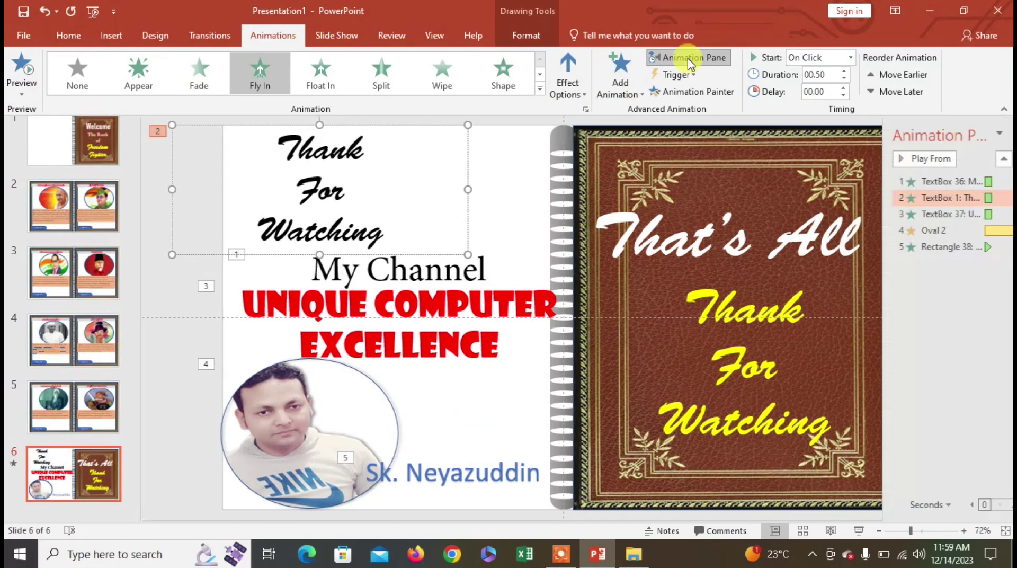
pyautogui.rightClick(931, 183)
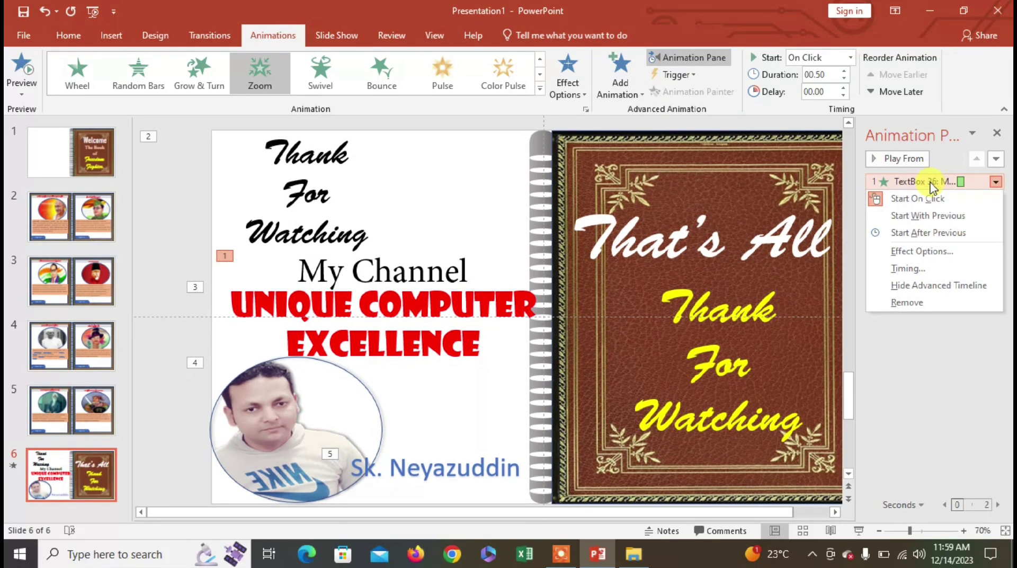
pyautogui.click(922, 251)
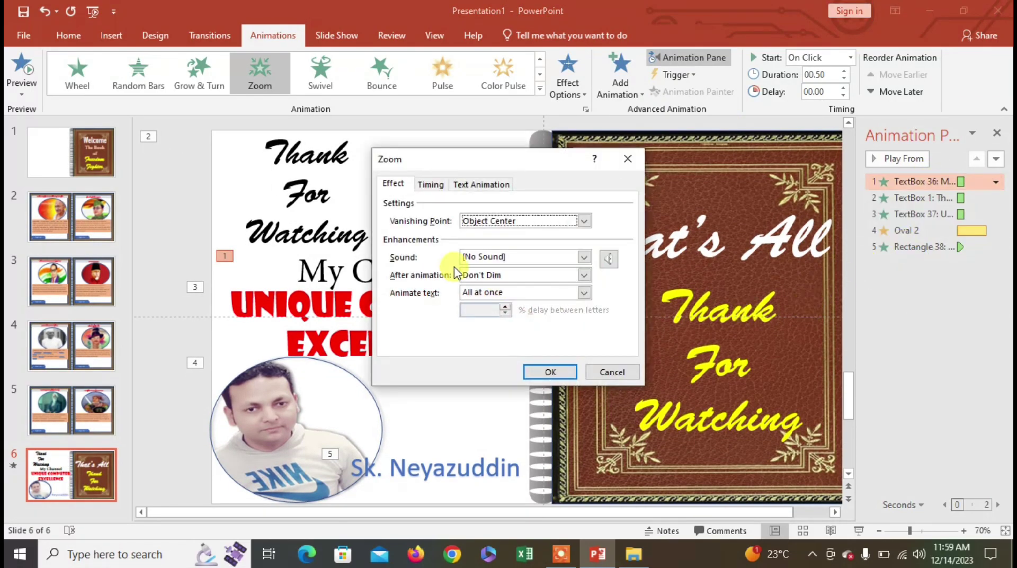
pyautogui.click(430, 183)
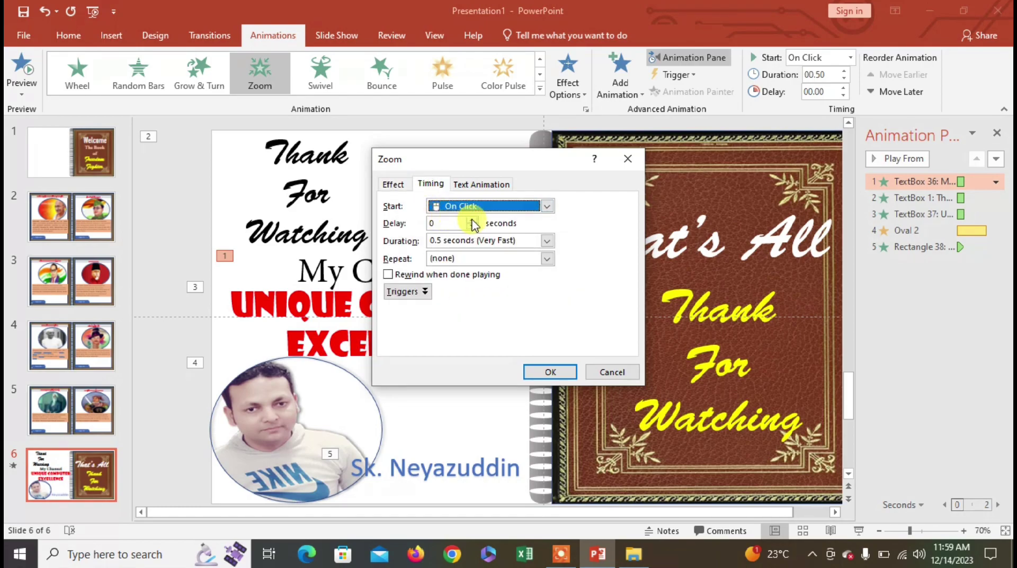
pyautogui.click(474, 220)
pyautogui.click(474, 220)
pyautogui.click(546, 372)
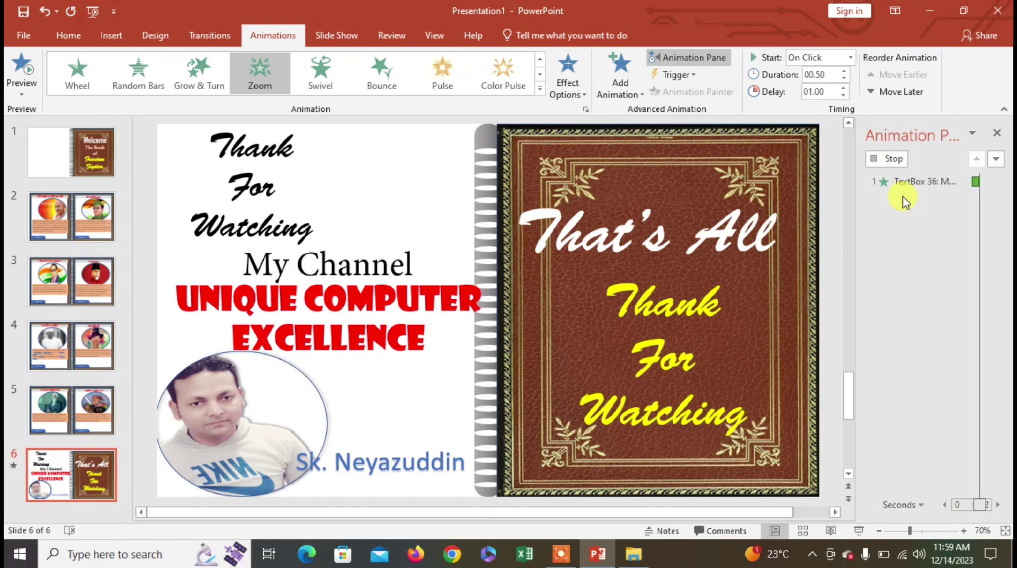
# - Set the TextBox 1 Fly In delay to 1 second and move it to animate first
pyautogui.click(904, 198)
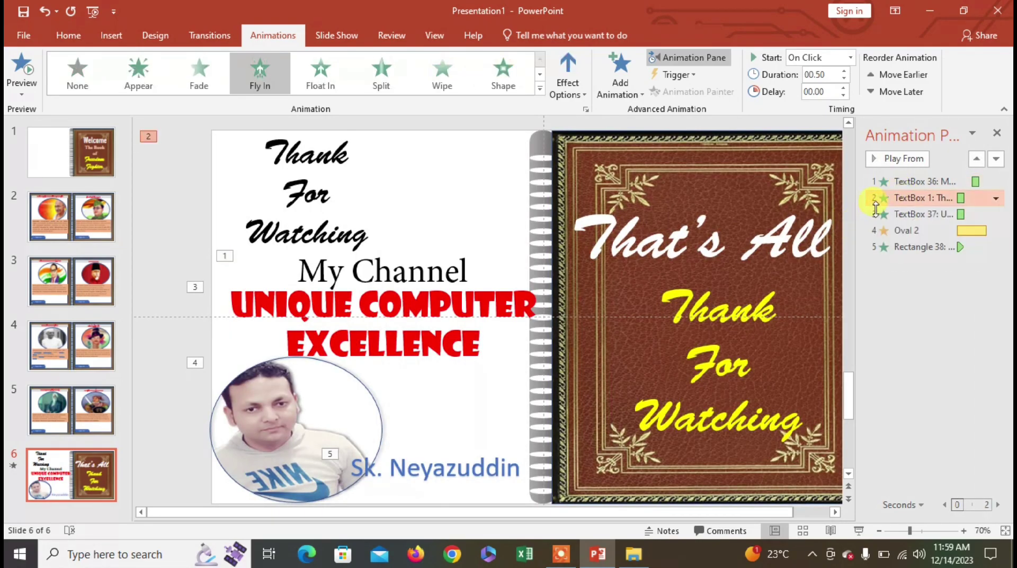
pyautogui.rightClick(904, 198)
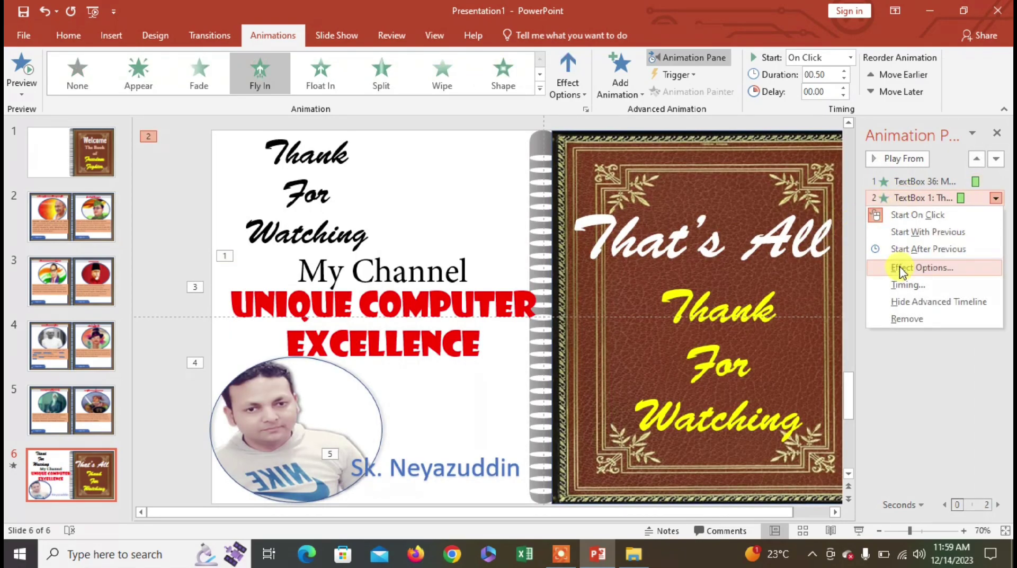
pyautogui.click(903, 268)
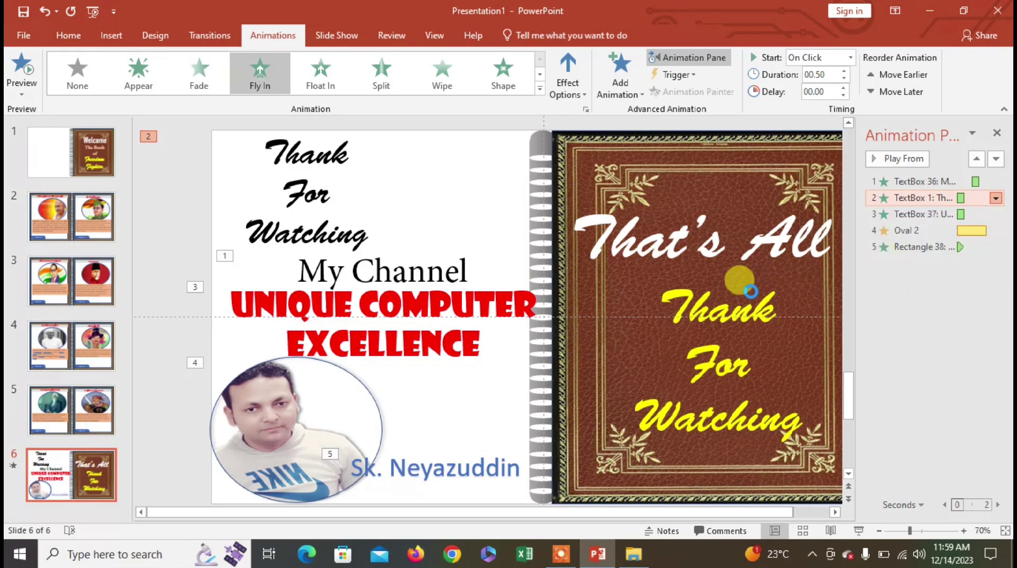
pyautogui.click(431, 166)
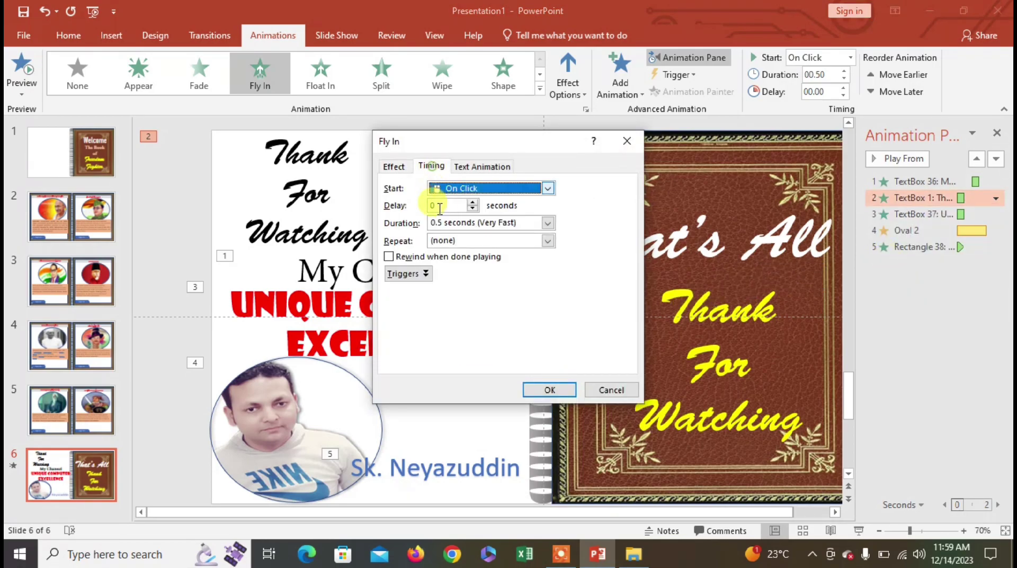
pyautogui.click(473, 202)
pyautogui.click(473, 202)
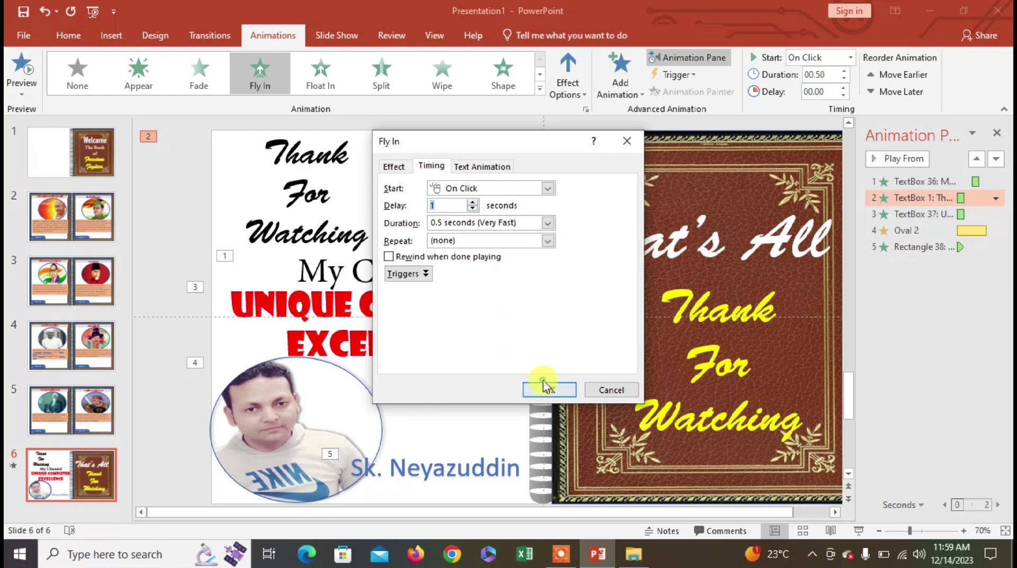
pyautogui.click(538, 389)
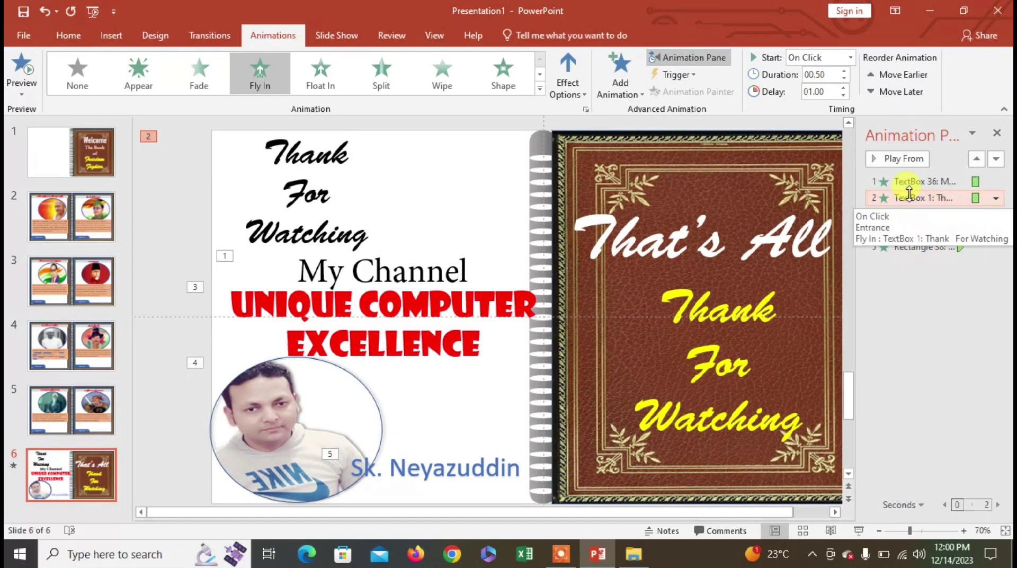
pyautogui.click(977, 158)
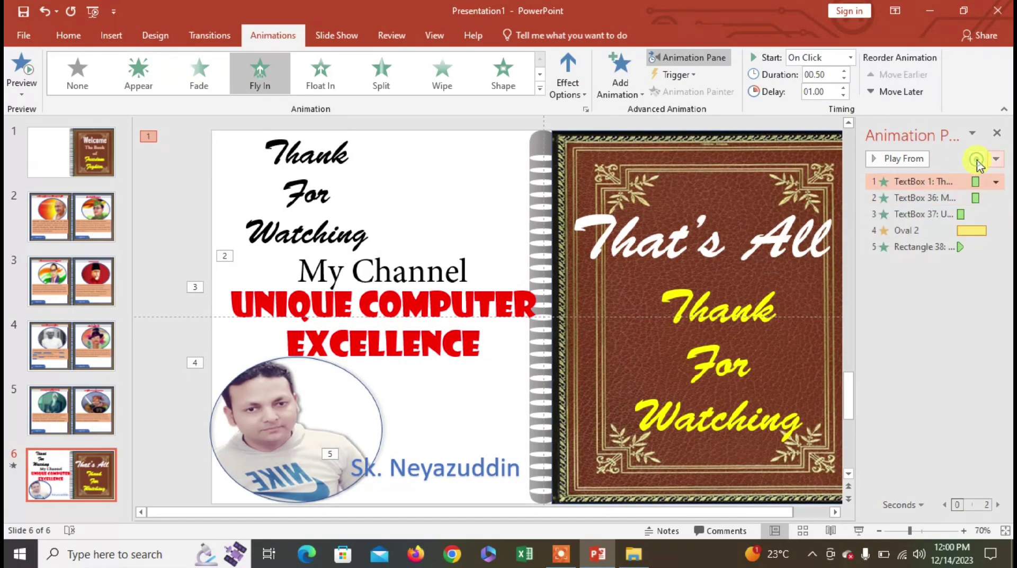
# - Set the TextBox 37 Fade animation's delay to 1 second
pyautogui.click(910, 214)
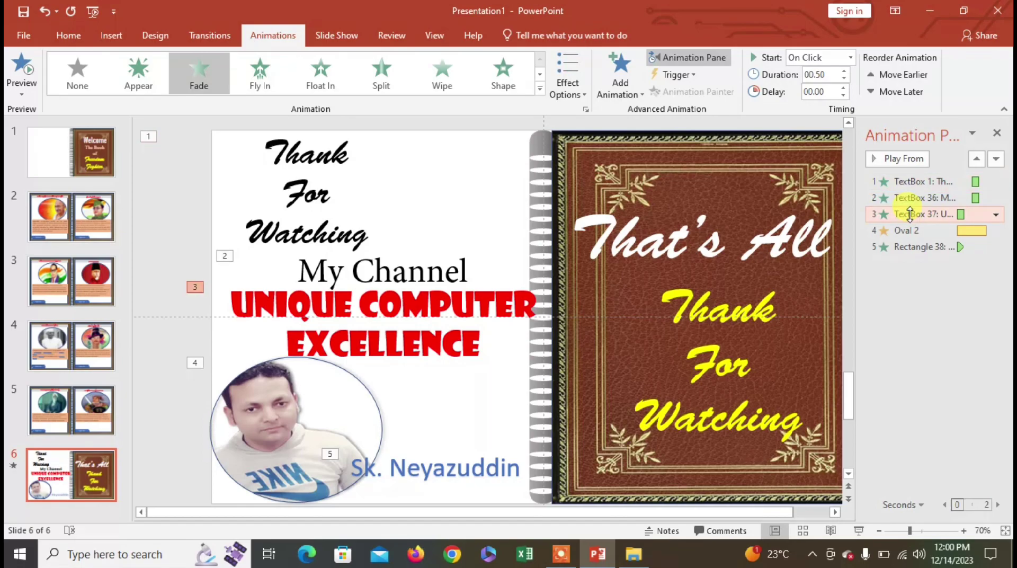
pyautogui.rightClick(910, 214)
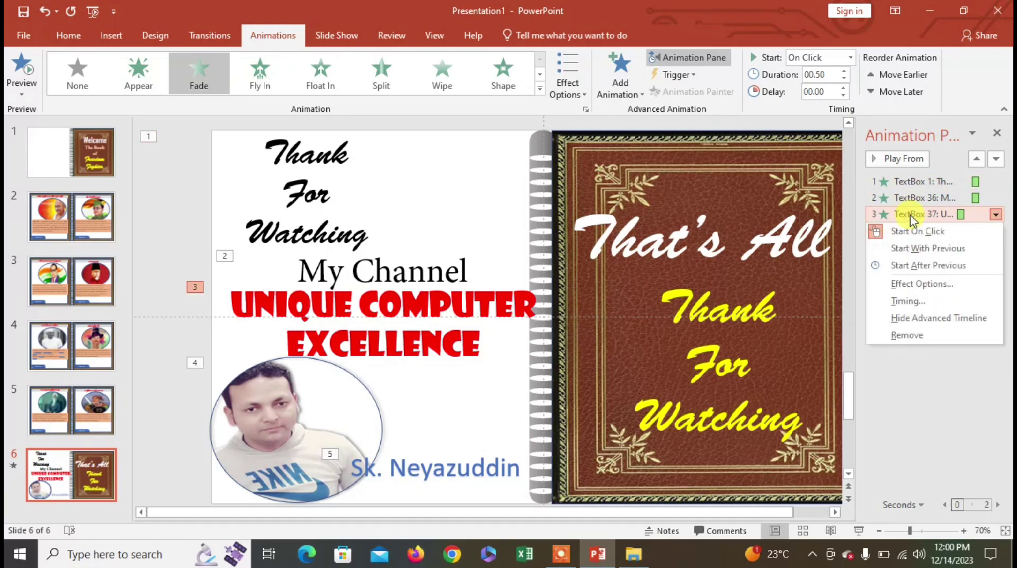
pyautogui.click(765, 230)
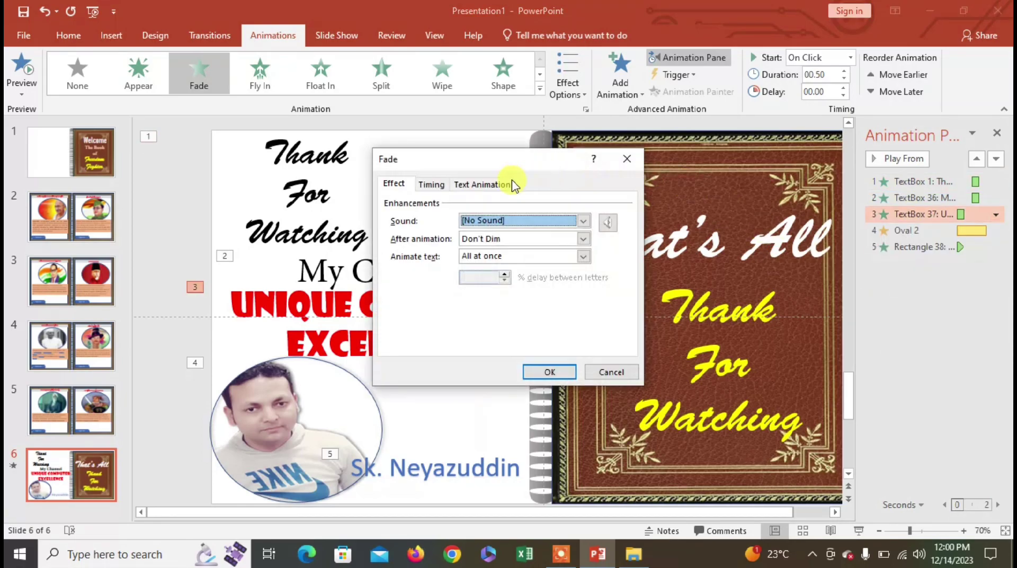
pyautogui.click(432, 184)
pyautogui.click(474, 220)
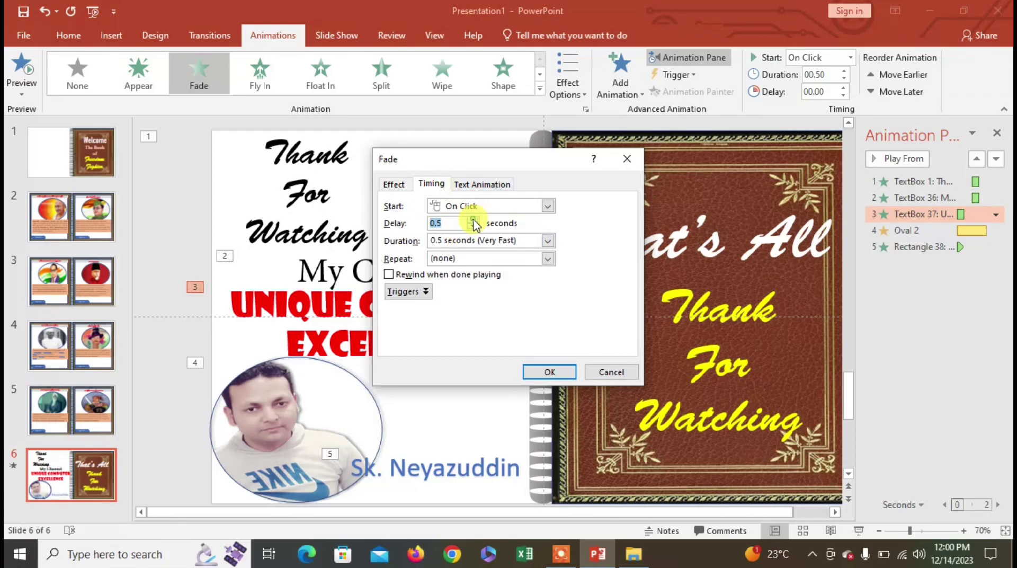
pyautogui.click(474, 221)
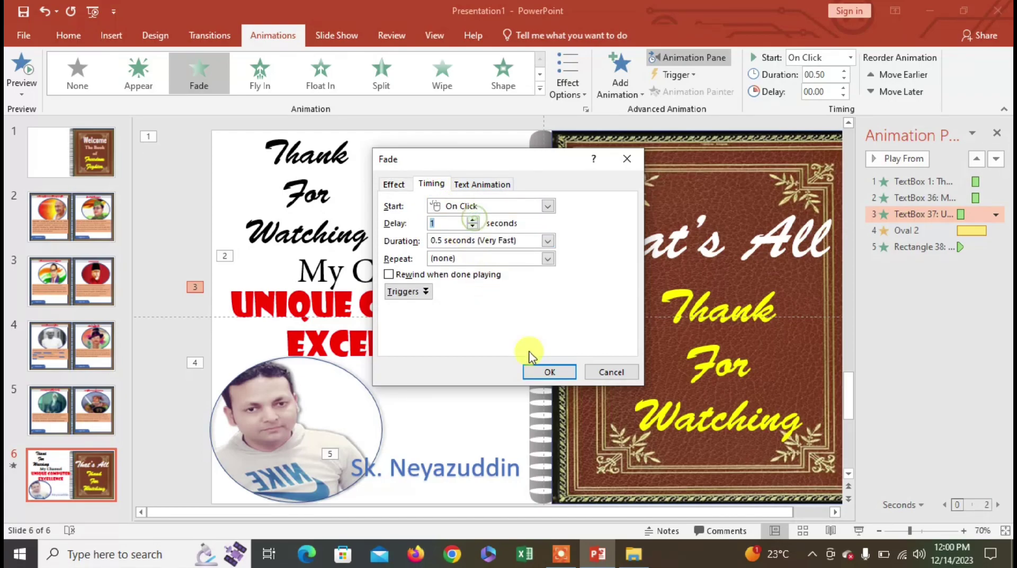
pyautogui.click(543, 371)
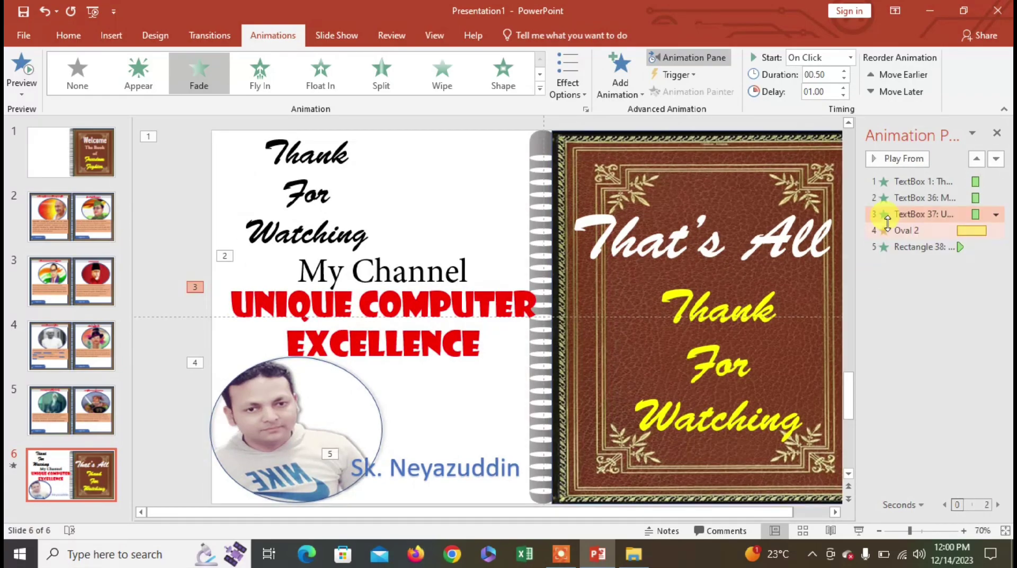
# - Set the Oval 2 Grow/Shrink animation's delay to 1 second
pyautogui.click(899, 230)
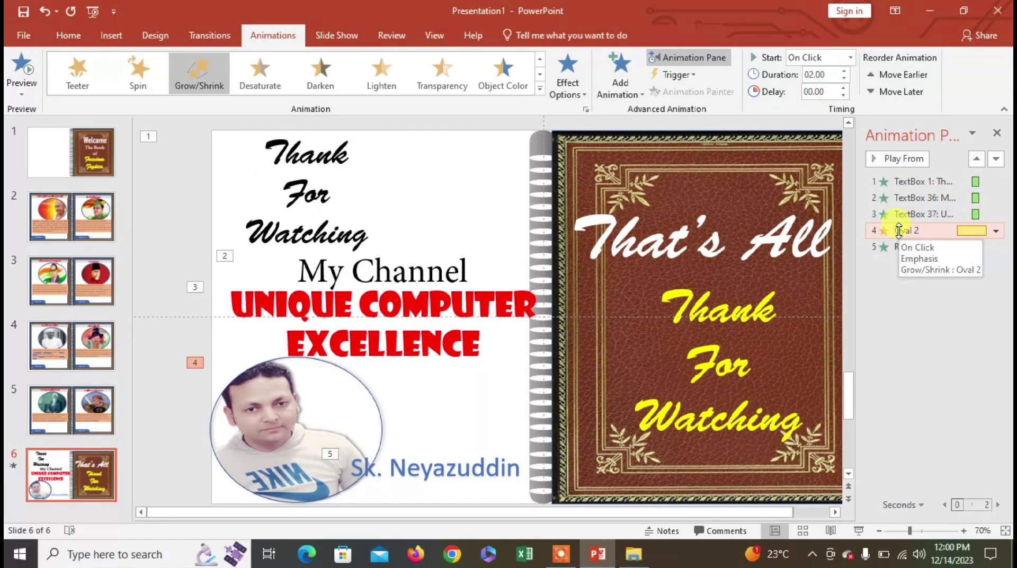
pyautogui.rightClick(899, 230)
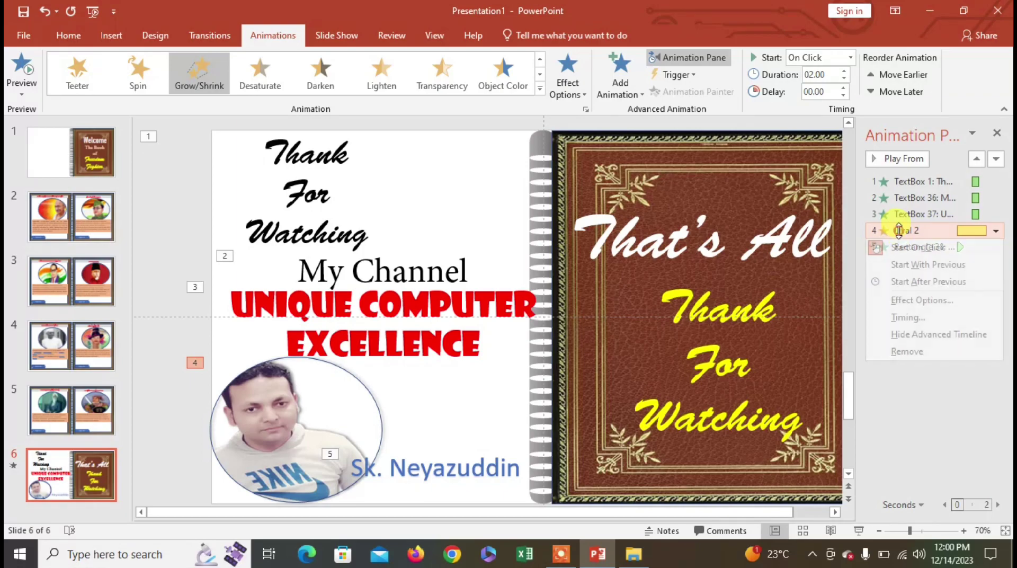
pyautogui.click(902, 300)
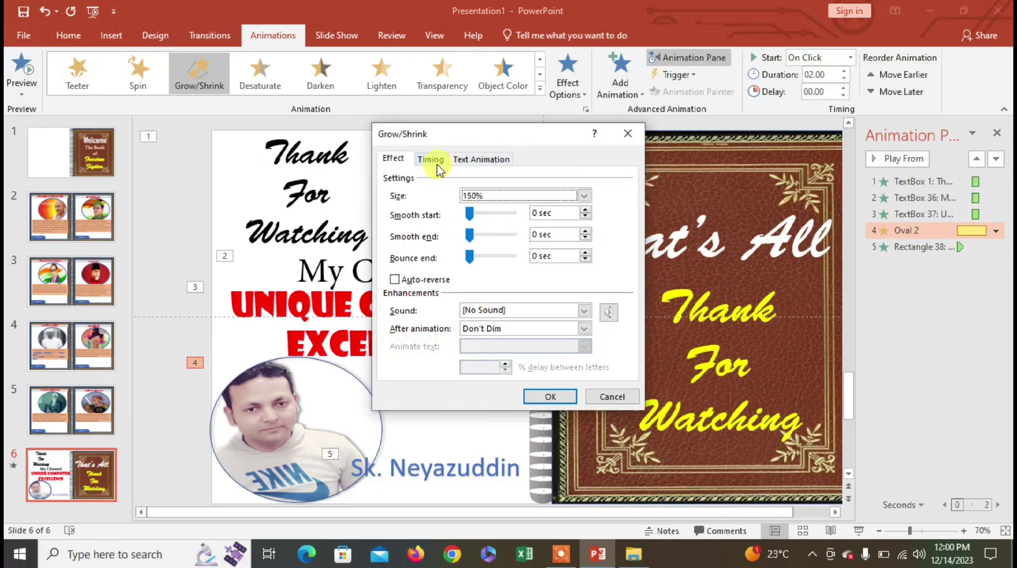
pyautogui.click(430, 158)
pyautogui.click(472, 195)
pyautogui.click(472, 194)
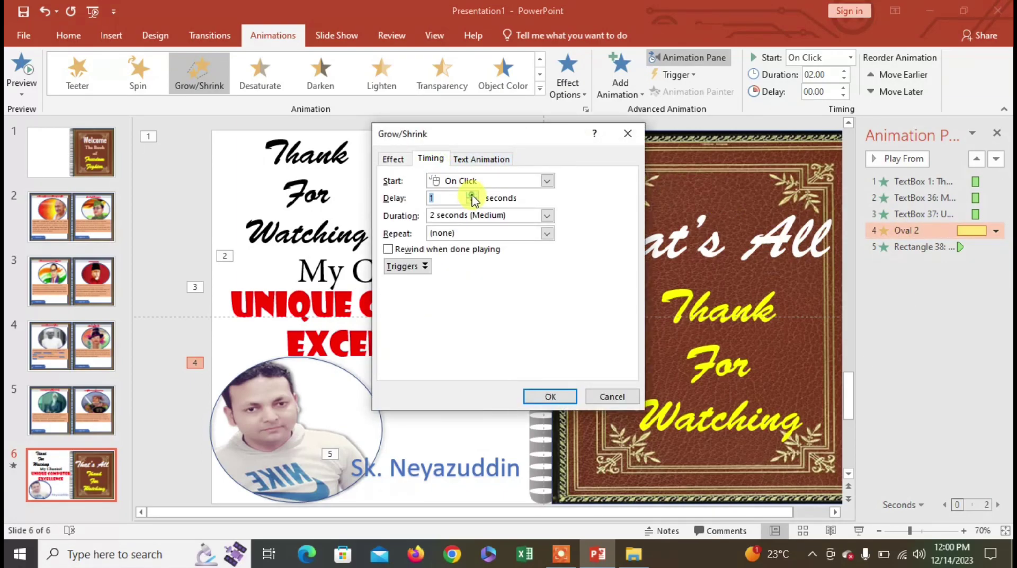
pyautogui.click(540, 399)
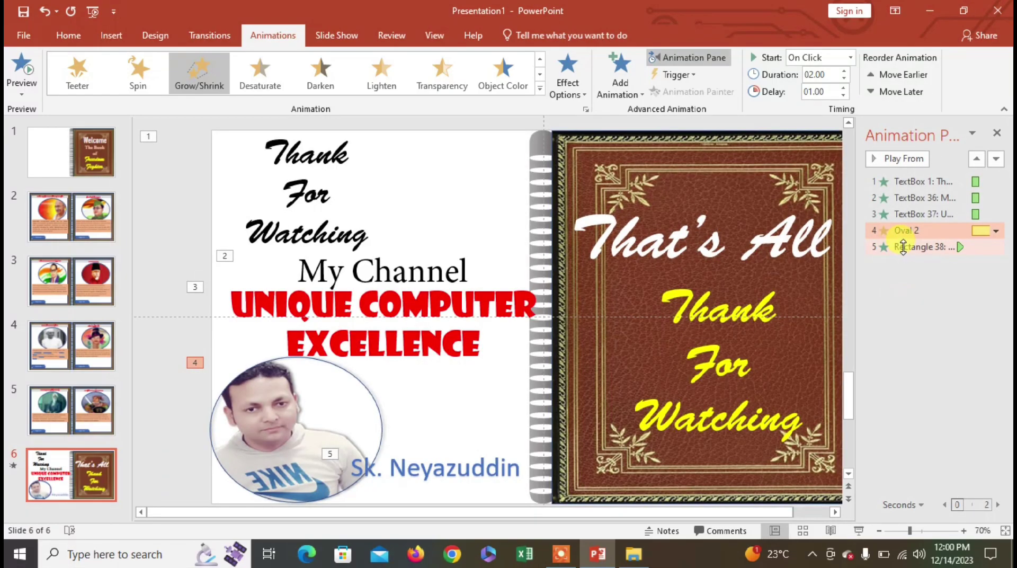
pyautogui.click(903, 247)
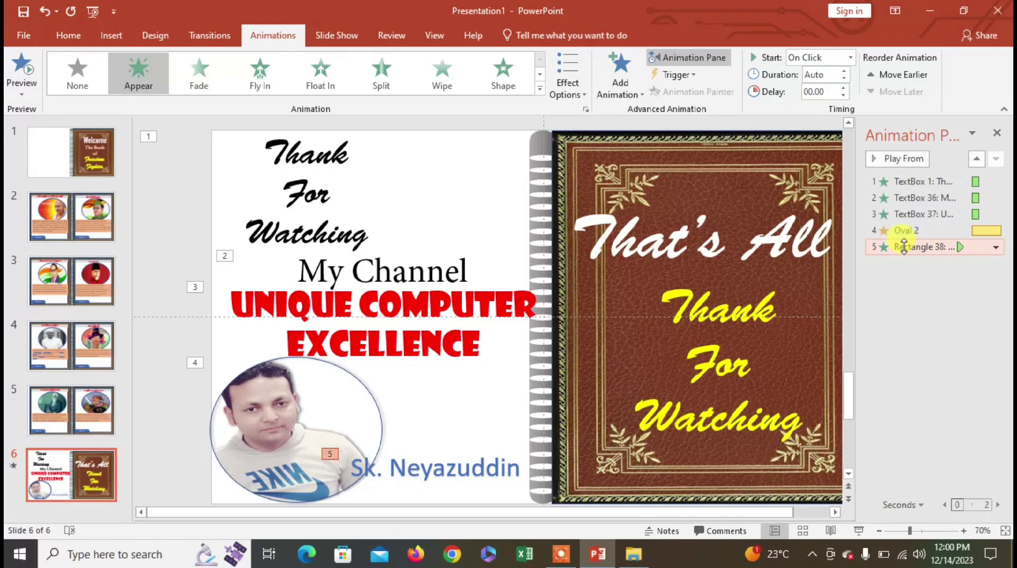
pyautogui.click(915, 299)
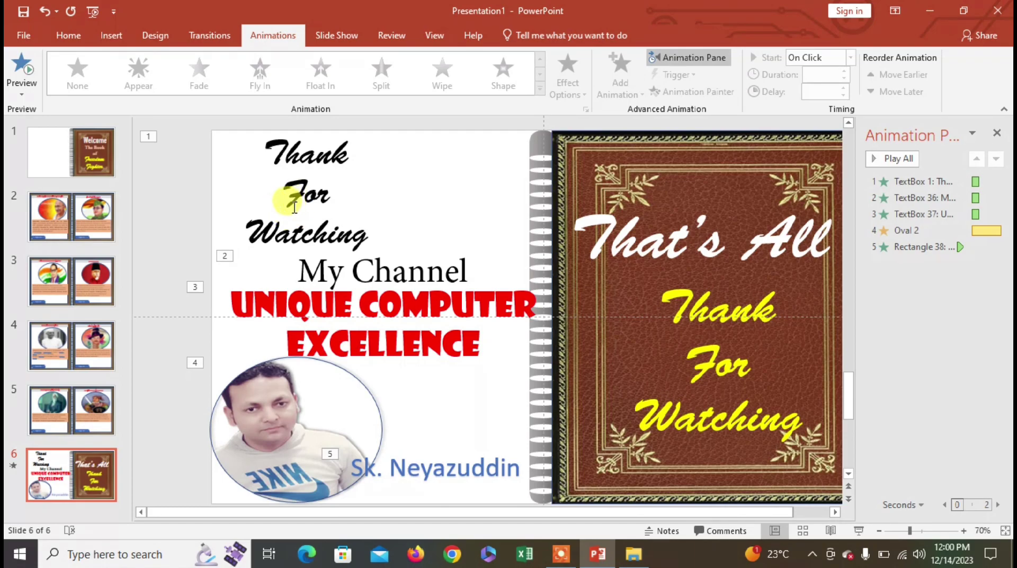
# - Apply Page Curl to all slides, advancing After 00:05.00 instead of On Mouse Click
pyautogui.click(997, 134)
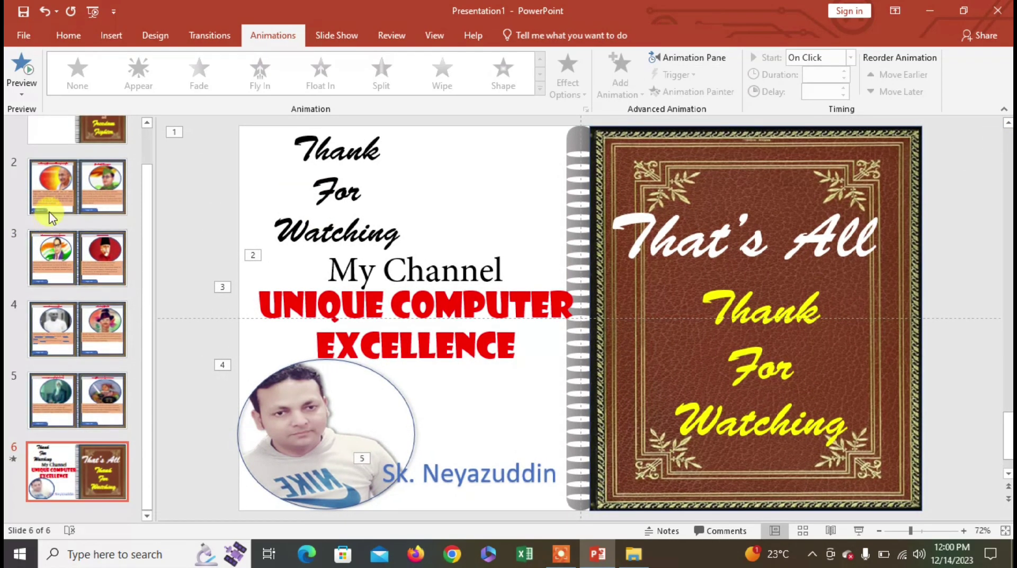
pyautogui.click(68, 131)
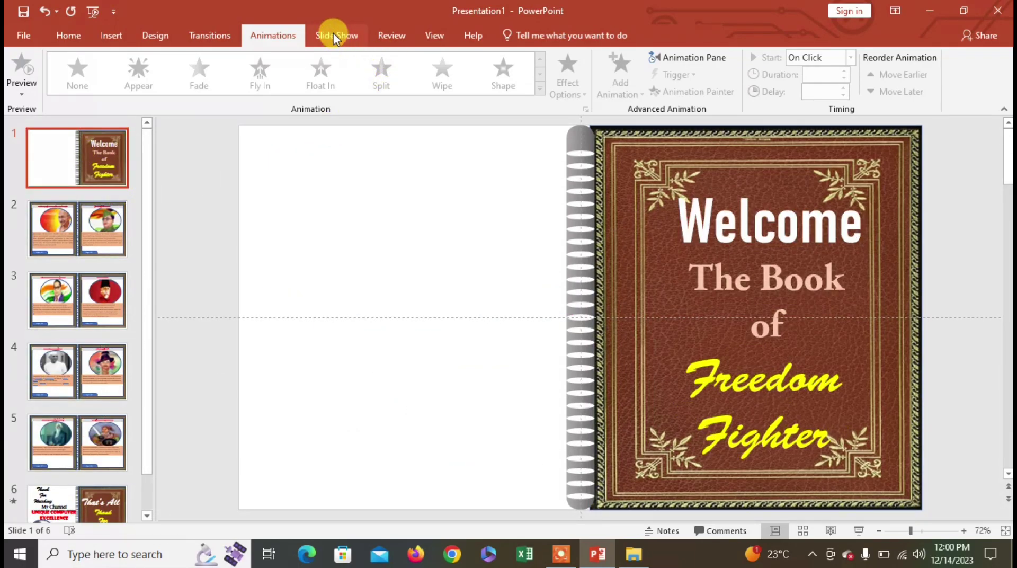
pyautogui.click(220, 38)
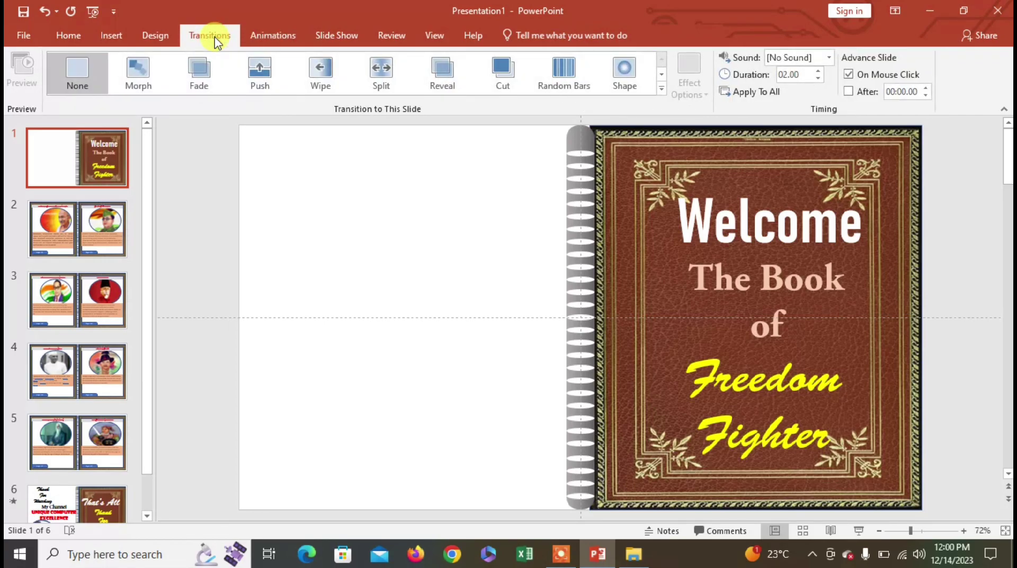
pyautogui.click(661, 91)
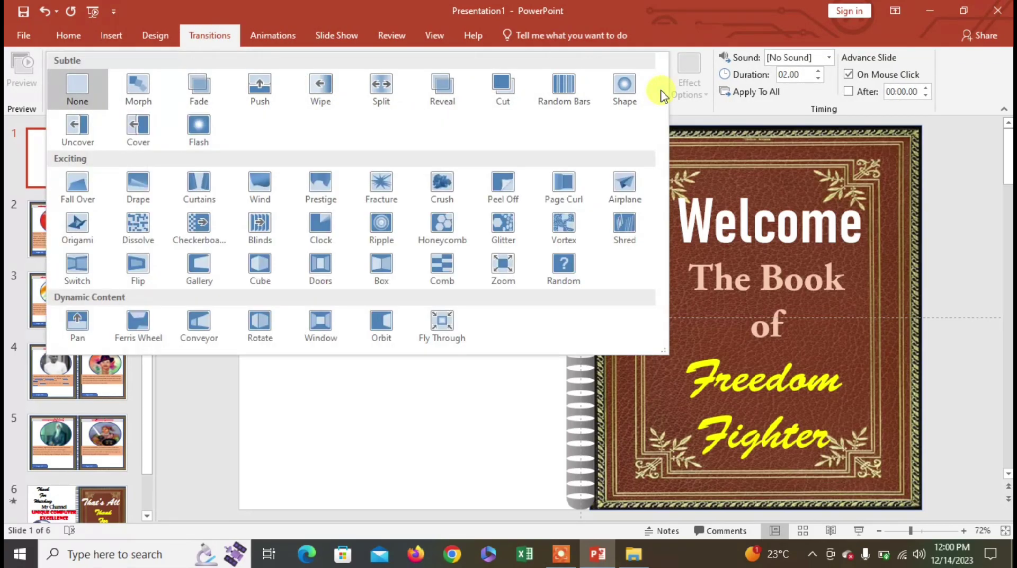
pyautogui.click(565, 187)
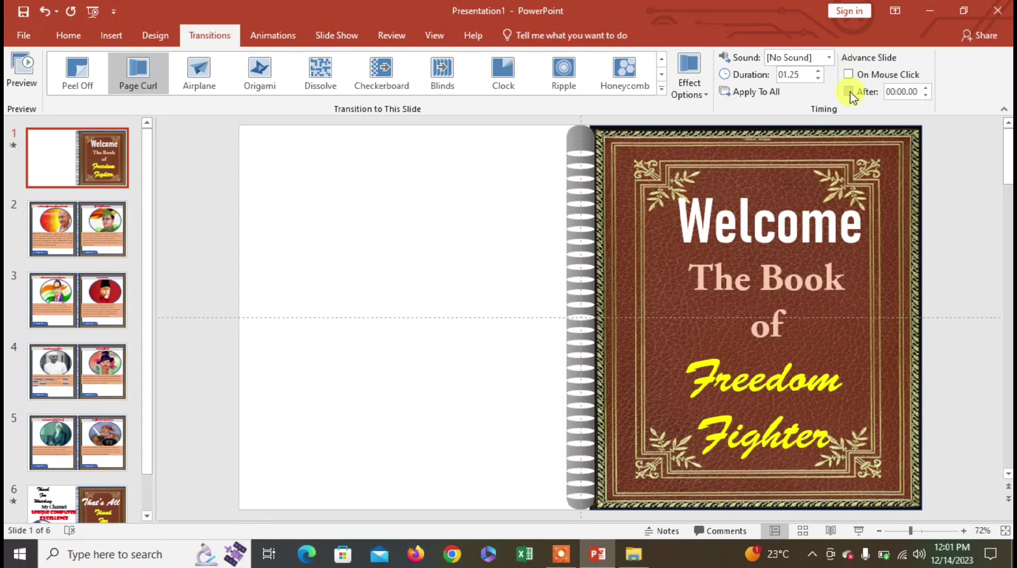
pyautogui.click(865, 97)
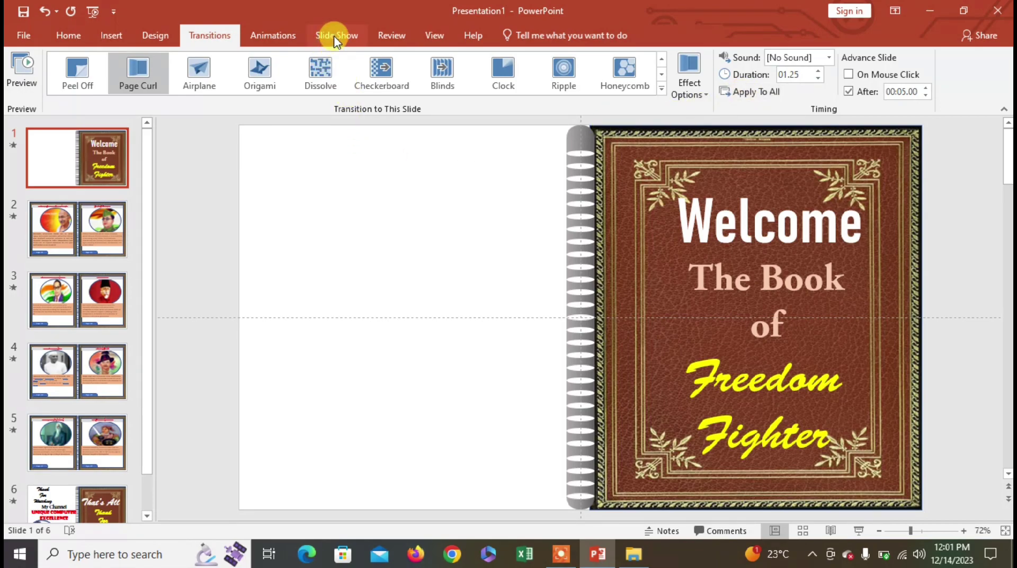
pyautogui.click(335, 34)
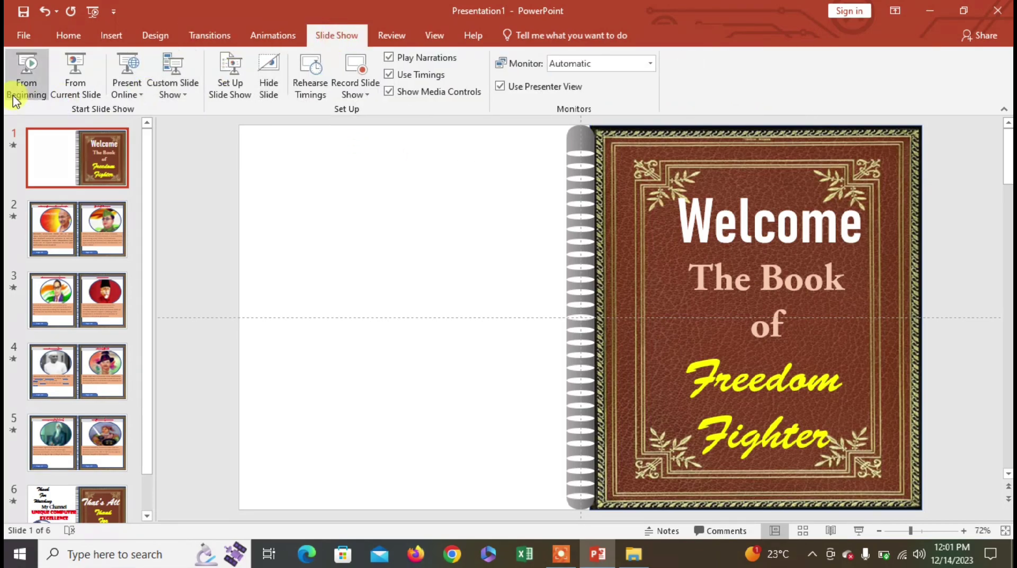
pyautogui.click(26, 85)
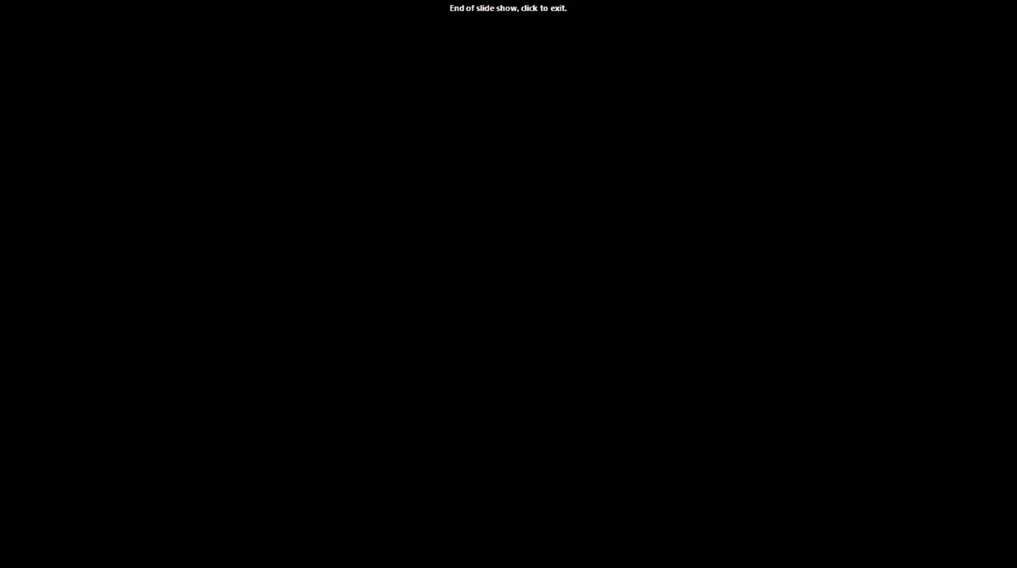
pyautogui.click(25, 78)
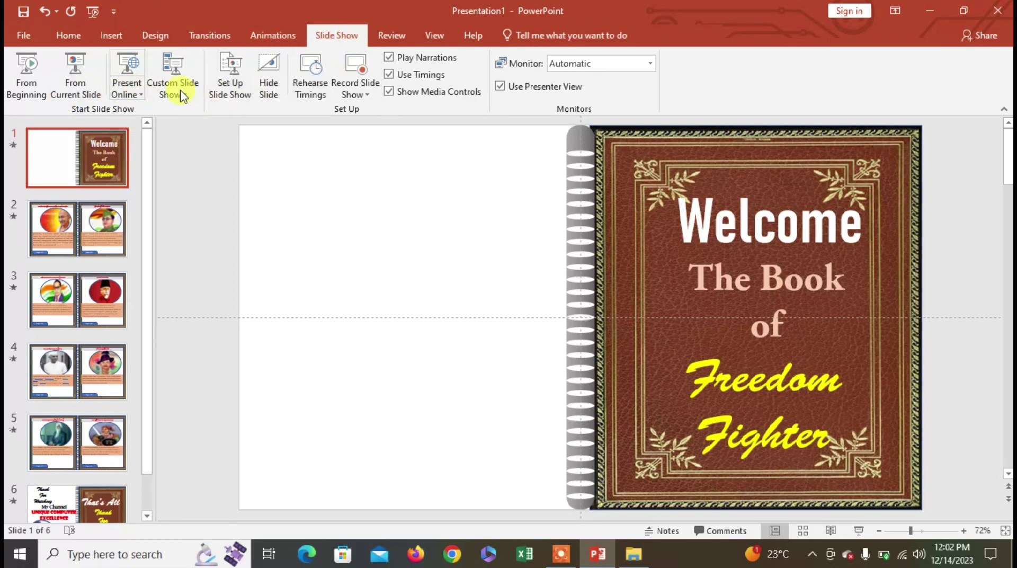
# - Turn on 'Loop continuously until Esc' in the slide show setup
pyautogui.click(240, 94)
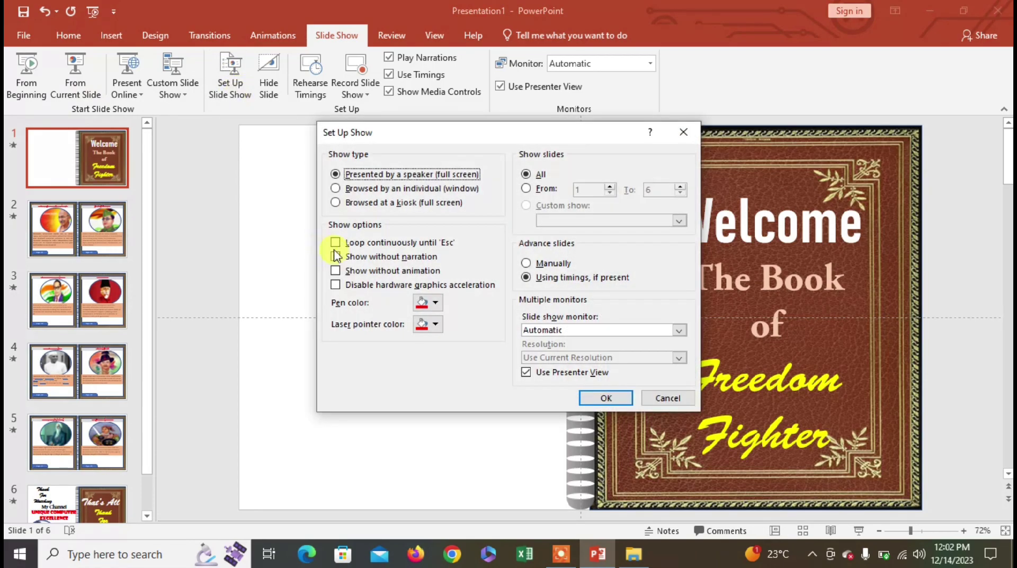
pyautogui.click(348, 248)
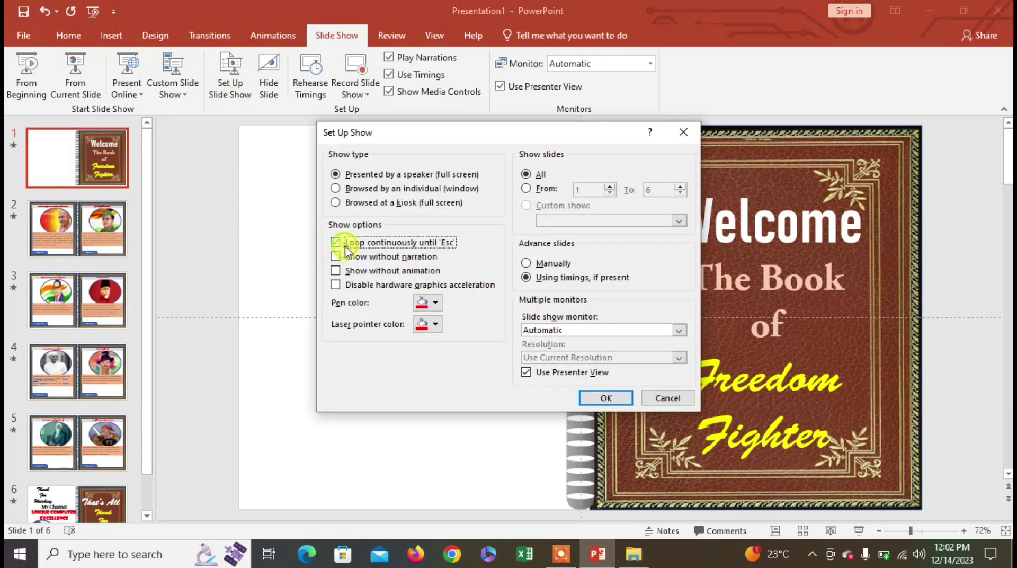
pyautogui.click(593, 404)
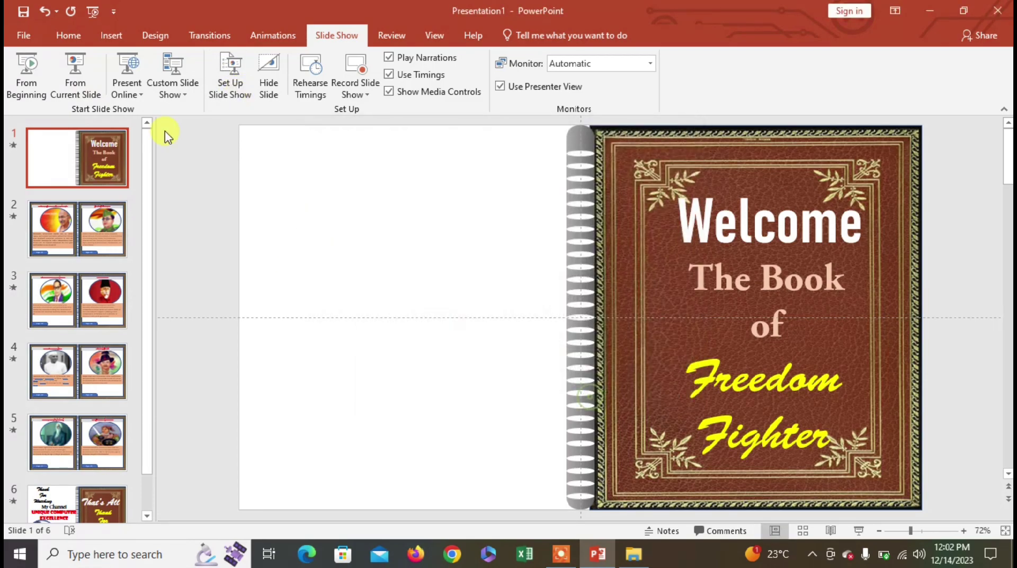
# - Set the After timing to 00:02.00 for all slides and start the show
pyautogui.click(226, 42)
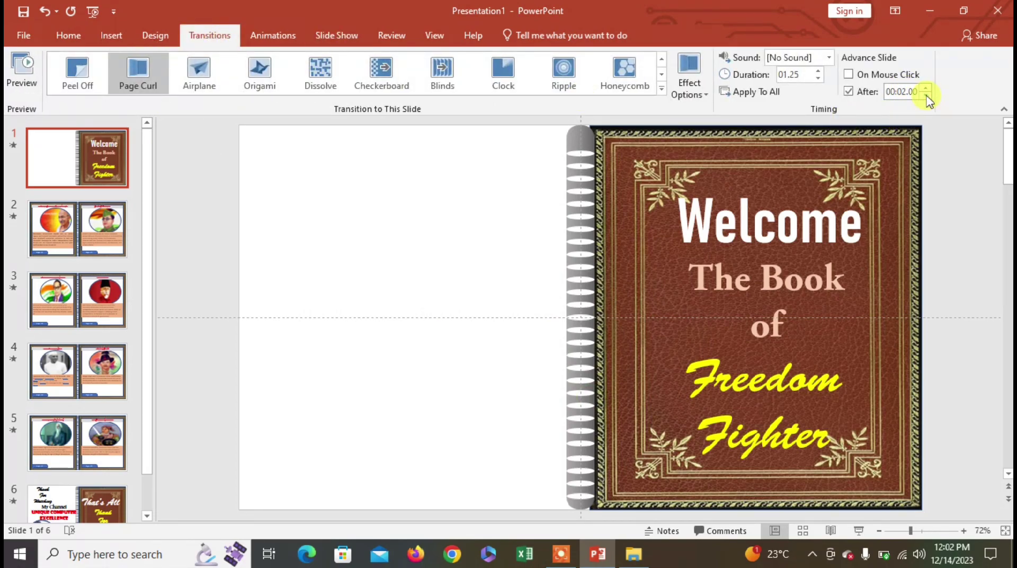
pyautogui.click(767, 100)
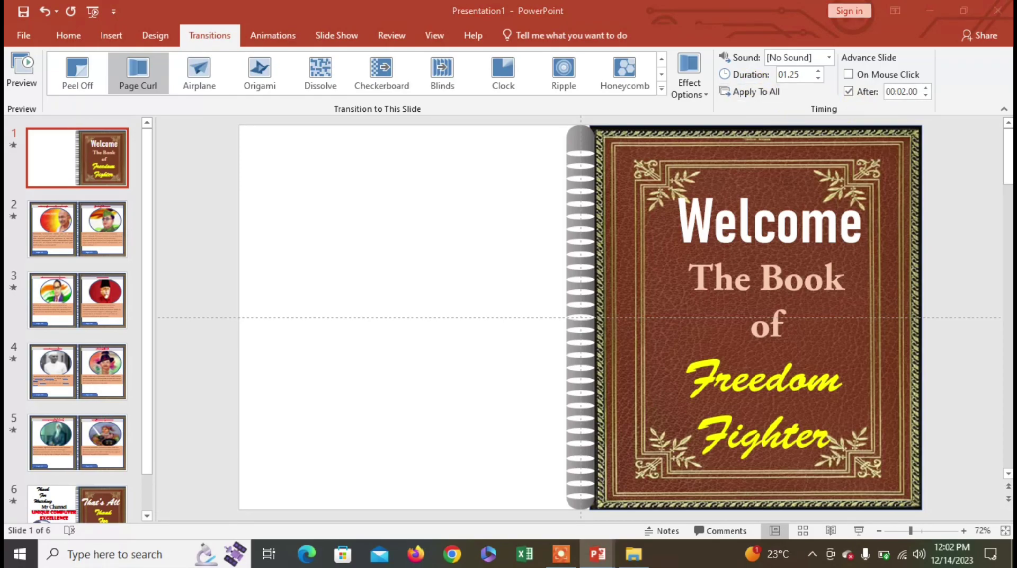
pyautogui.press('F5')
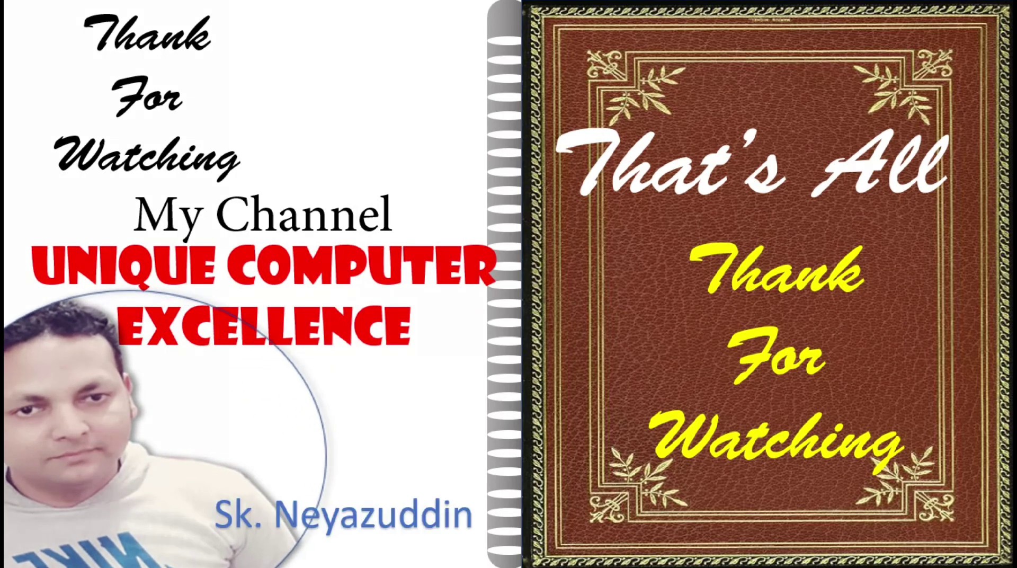
pyautogui.press('Escape')
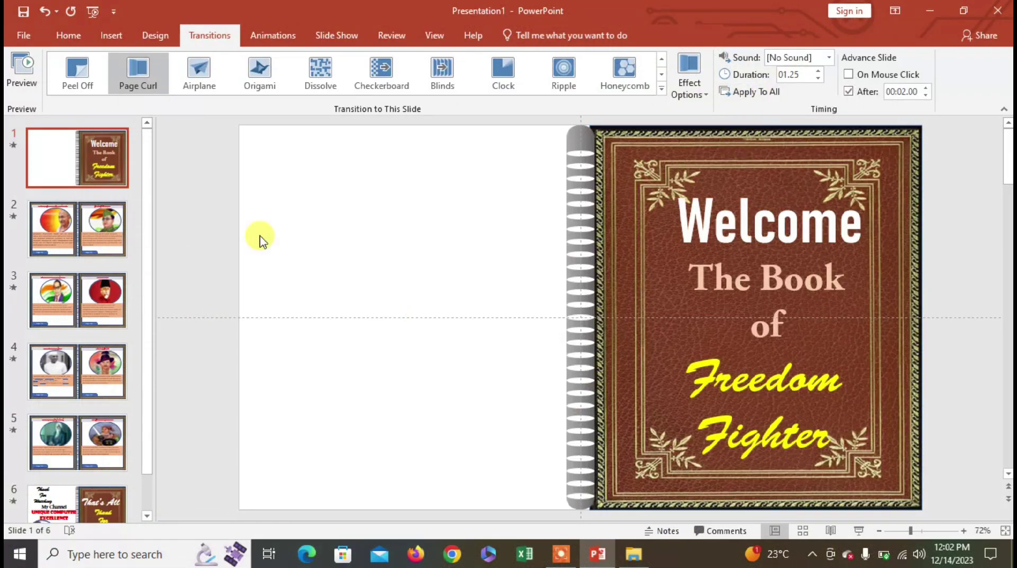
# - Delete the stray Abul Kalam caption from the portrait on slide 3
pyautogui.click(72, 233)
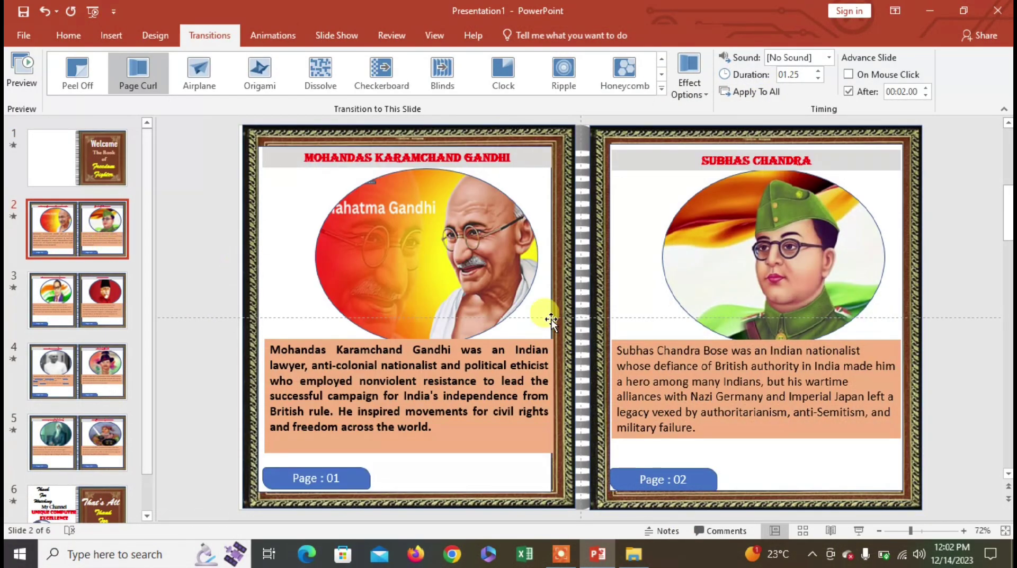
pyautogui.click(86, 297)
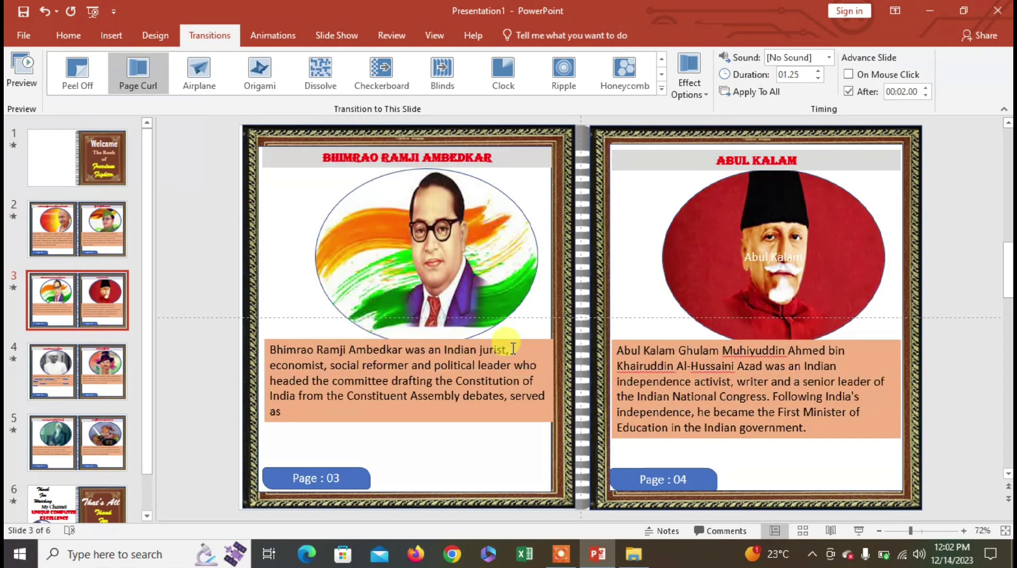
pyautogui.click(761, 257)
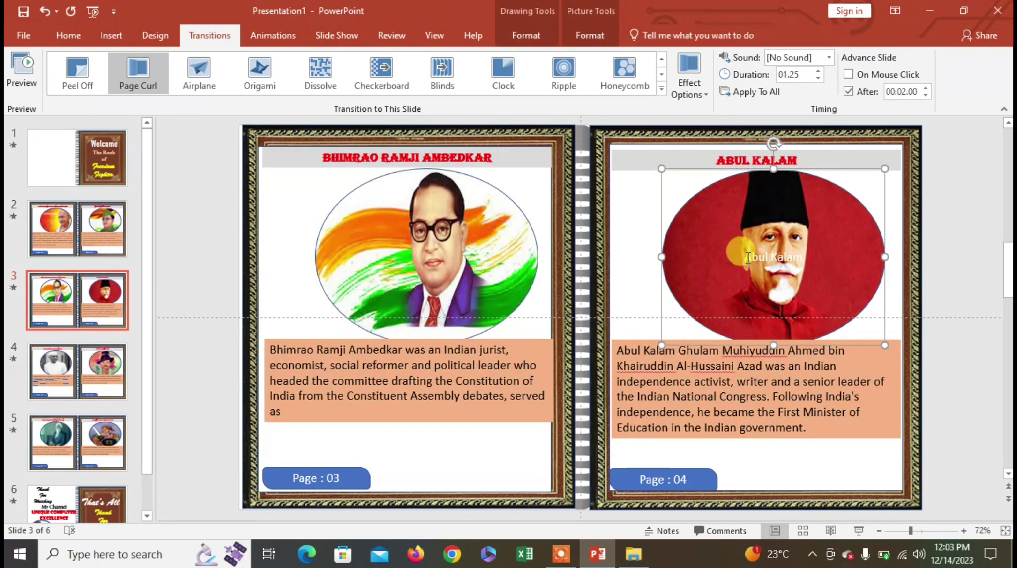
pyautogui.moveTo(747, 258); pyautogui.dragTo(791, 255)
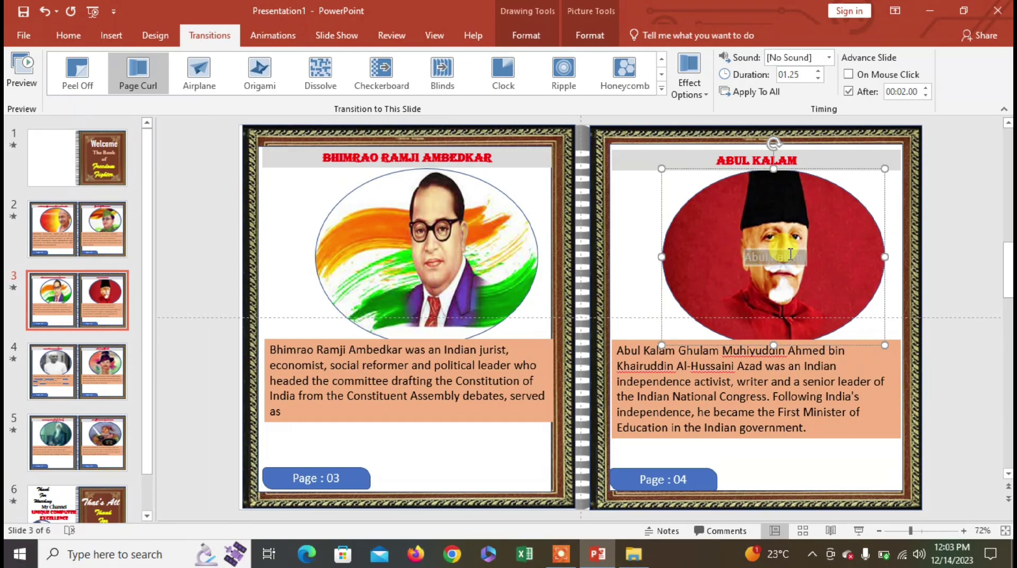
pyautogui.press('Delete')
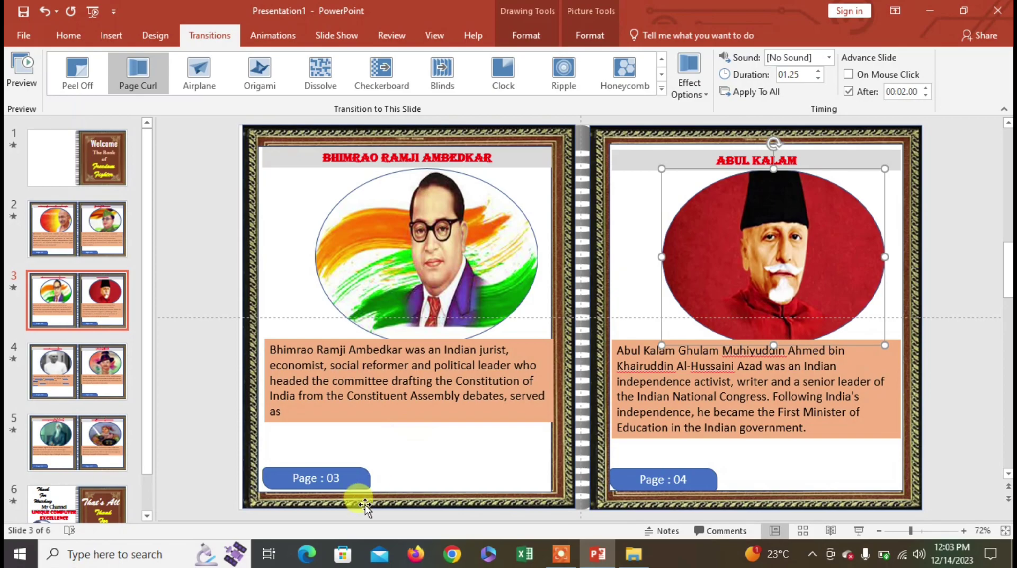
# - Remove the stray captions on the slide 4 and 5 portraits, then return to slide 1
pyautogui.click(46, 387)
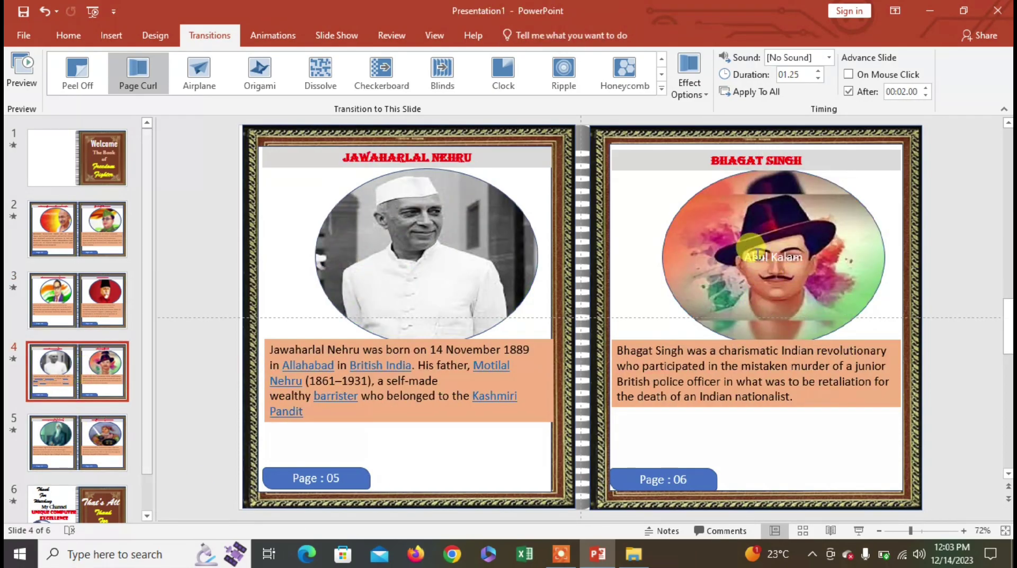
pyautogui.moveTo(747, 259); pyautogui.dragTo(806, 259)
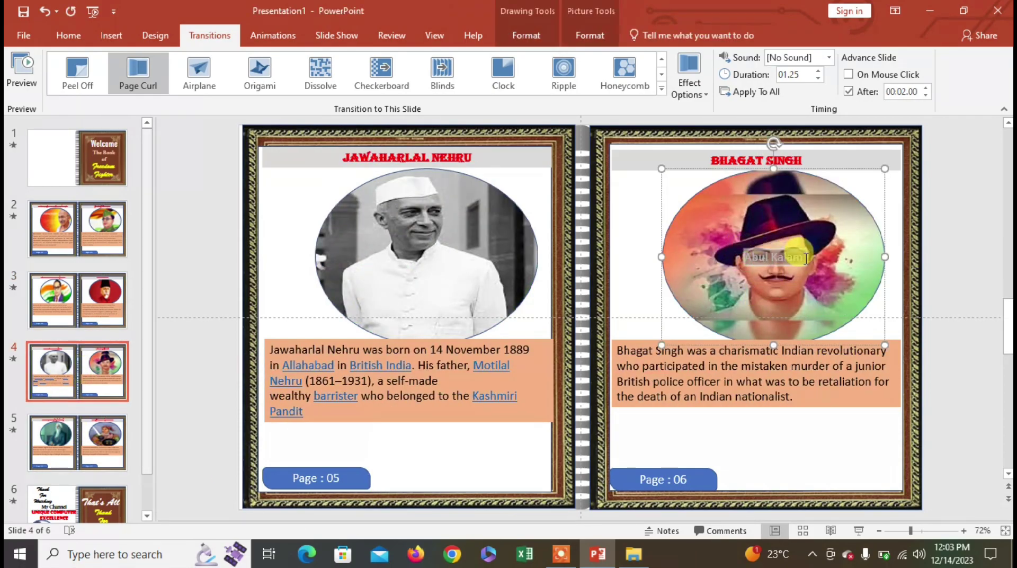
pyautogui.press('Delete')
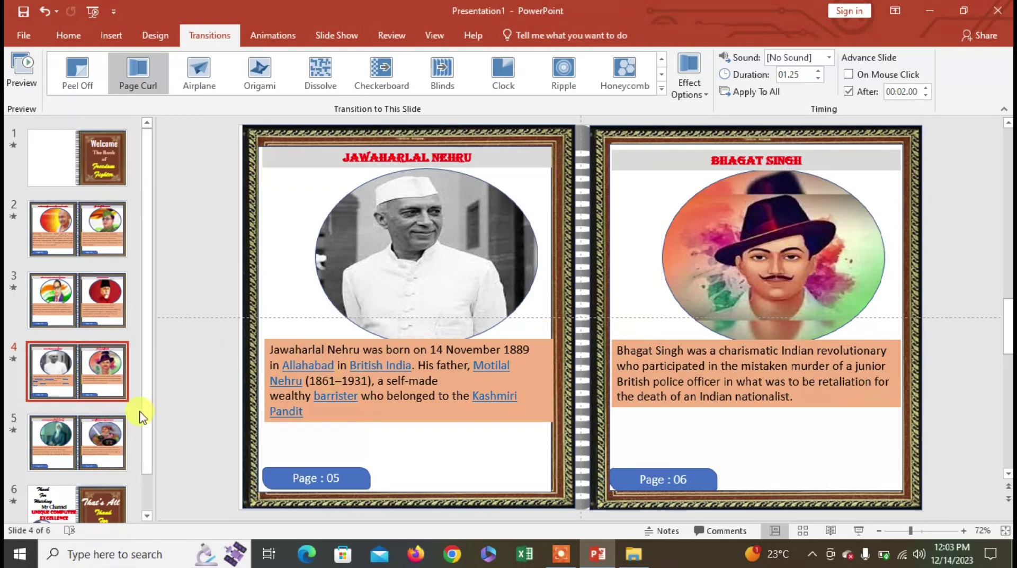
pyautogui.click(66, 428)
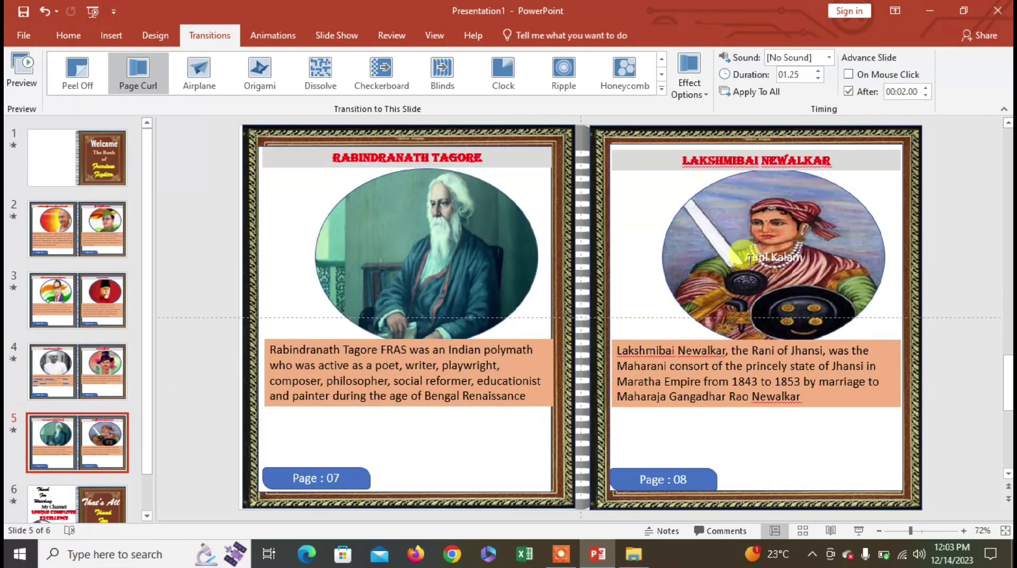
pyautogui.click(740, 255)
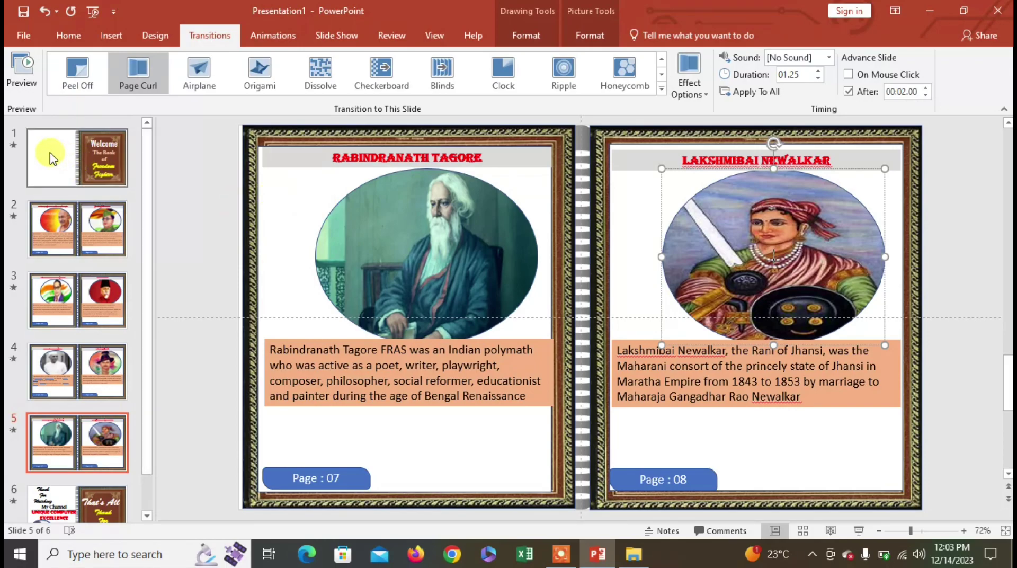
pyautogui.click(51, 154)
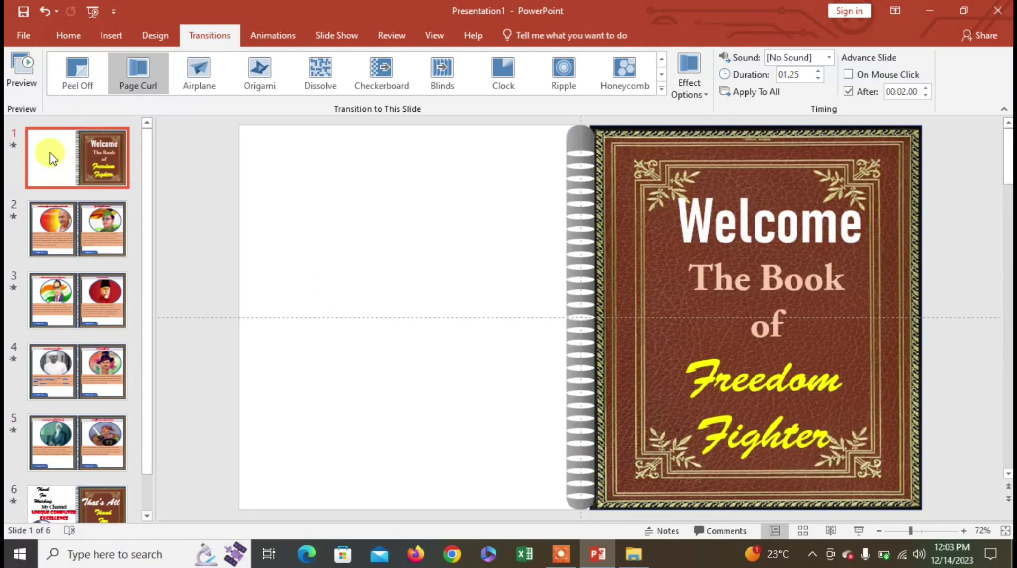